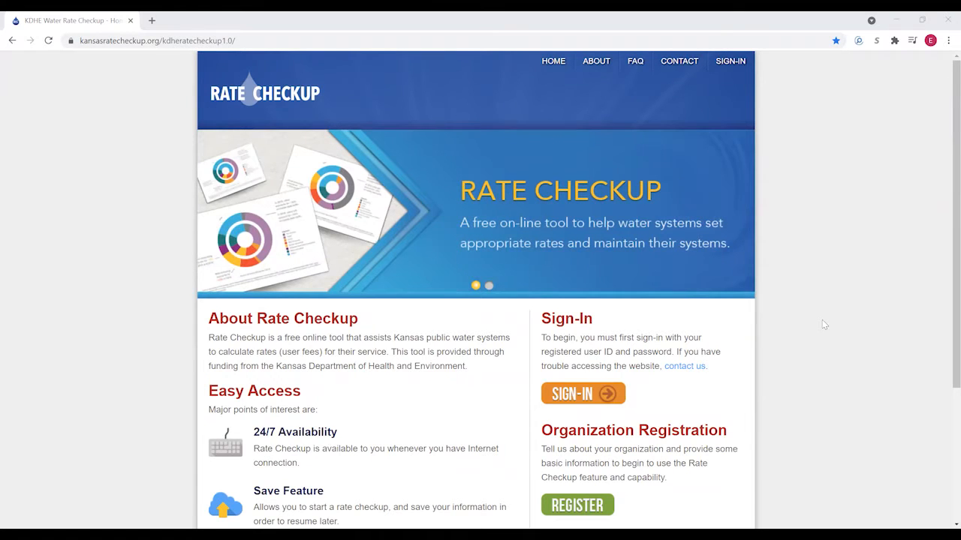
- Open the organization registration form and autofill the office address and contact details
{"action": "scroll", "coordinate": [823, 325], "scroll_direction": "down", "scroll_amount": 1}
{"action": "scroll", "coordinate": [767, 338], "scroll_direction": "down", "scroll_amount": 1}
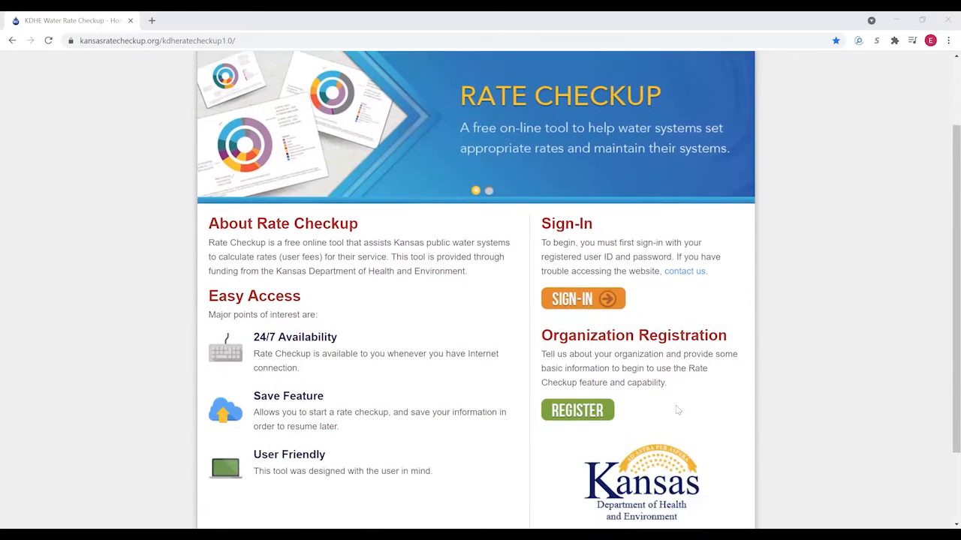
{"action": "left_click", "coordinate": [571, 400]}
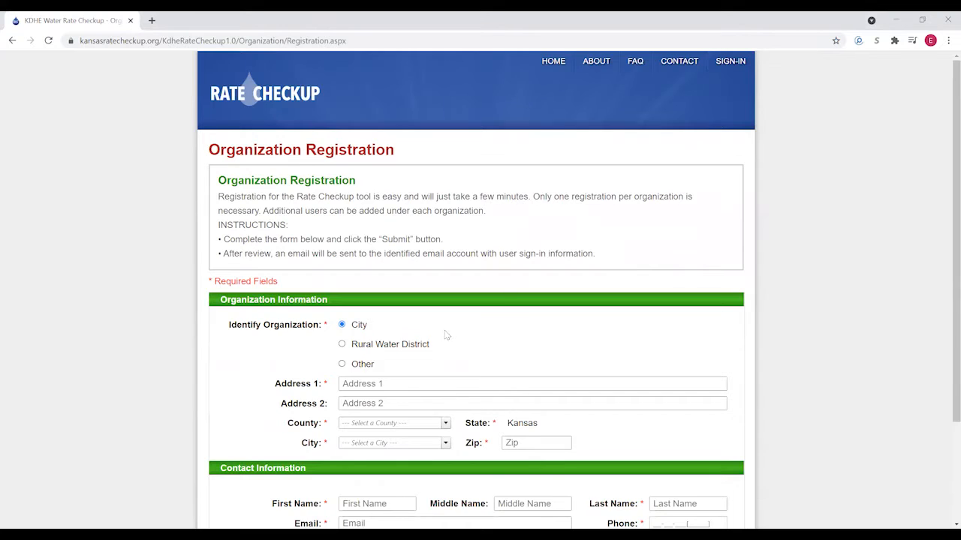
{"action": "scroll", "coordinate": [446, 335], "scroll_direction": "down", "scroll_amount": 1}
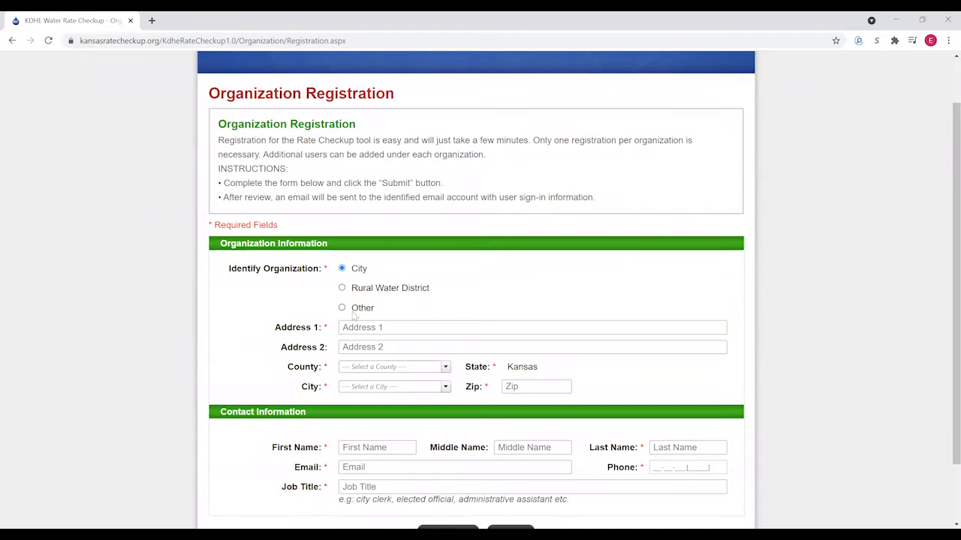
{"action": "left_click", "coordinate": [384, 330]}
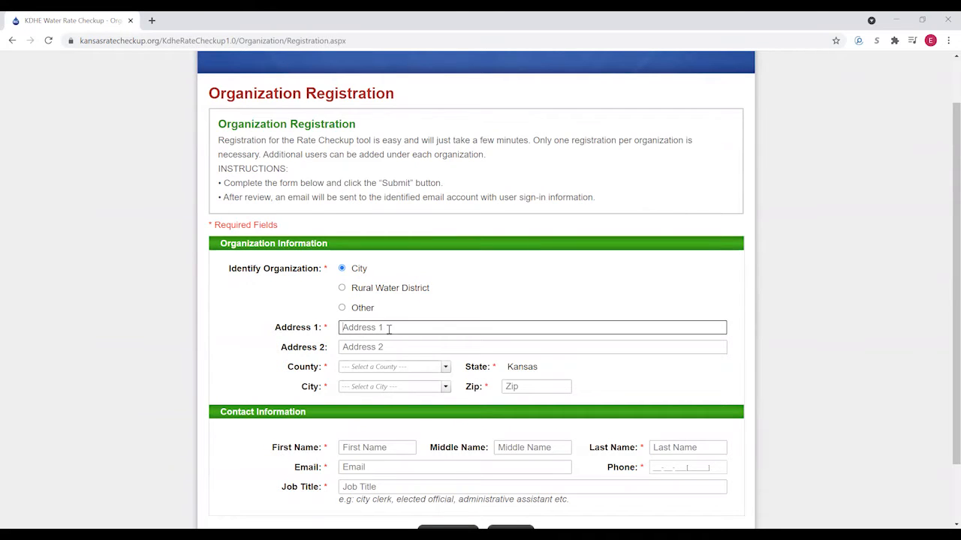
{"action": "left_click", "coordinate": [386, 352]}
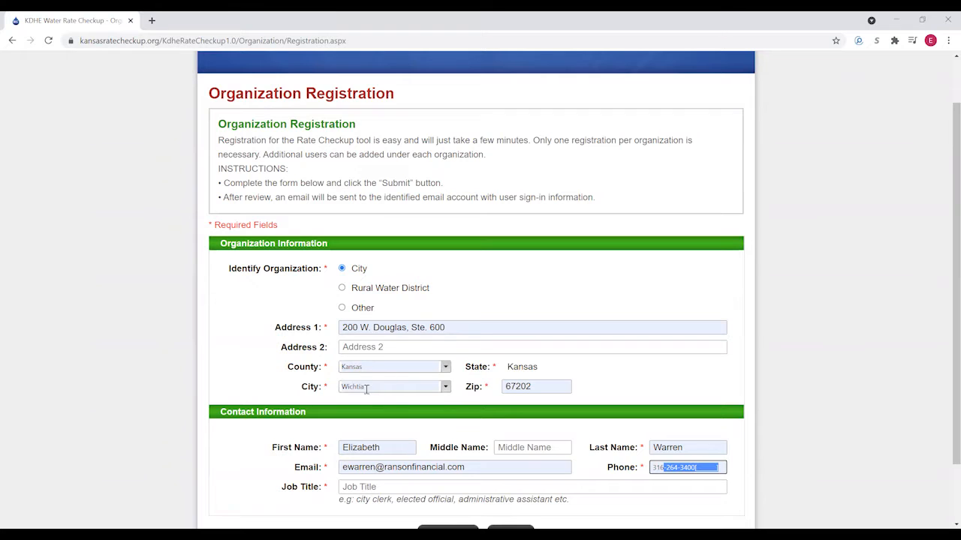
- Set the registration County to Sedgwick
{"action": "left_click", "coordinate": [445, 367]}
{"action": "scroll", "coordinate": [405, 451], "scroll_direction": "down", "scroll_amount": 3}
{"action": "scroll", "coordinate": [405, 450], "scroll_direction": "down", "scroll_amount": 10}
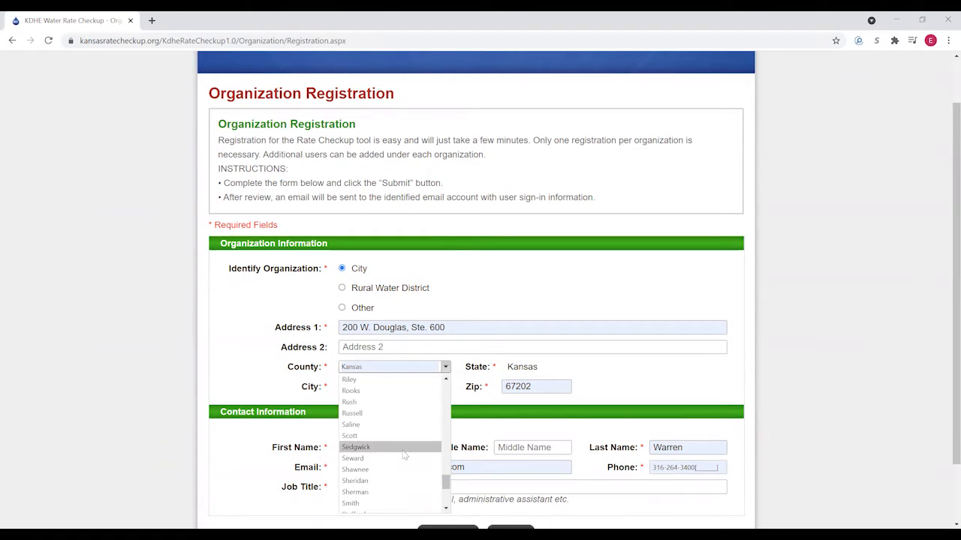
{"action": "left_click", "coordinate": [355, 448]}
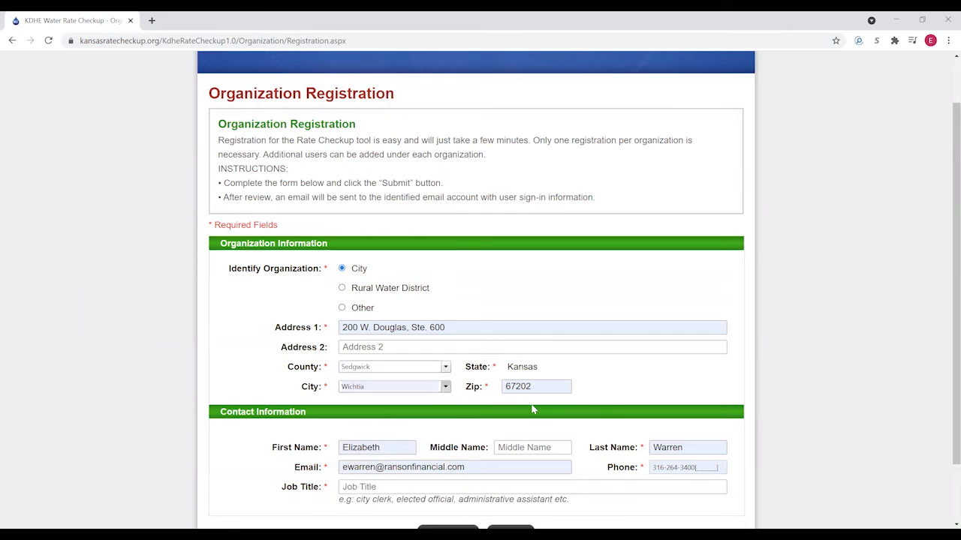
{"action": "scroll", "coordinate": [526, 397], "scroll_direction": "down", "scroll_amount": 2}
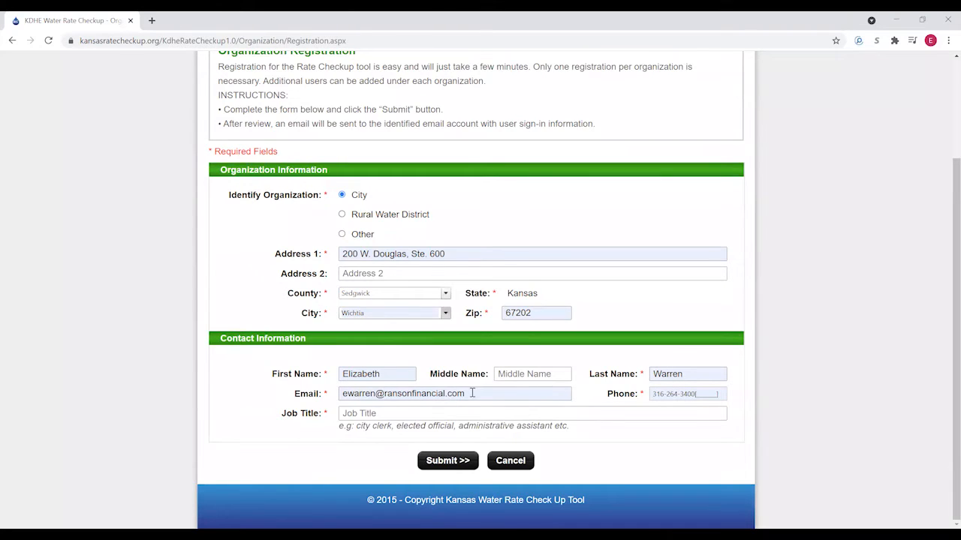
- Enter Municipal as the job title, then go to Sign-In without submitting the form
{"action": "left_click", "coordinate": [398, 414]}
{"action": "type", "text": "MUni"}
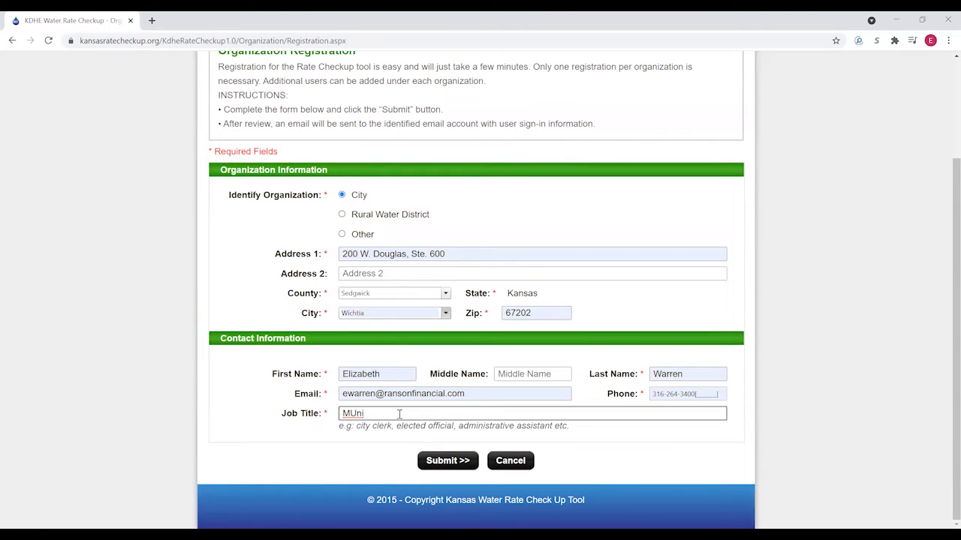
{"action": "key", "text": "BackSpace"}
{"action": "key", "text": "BackSpace"}
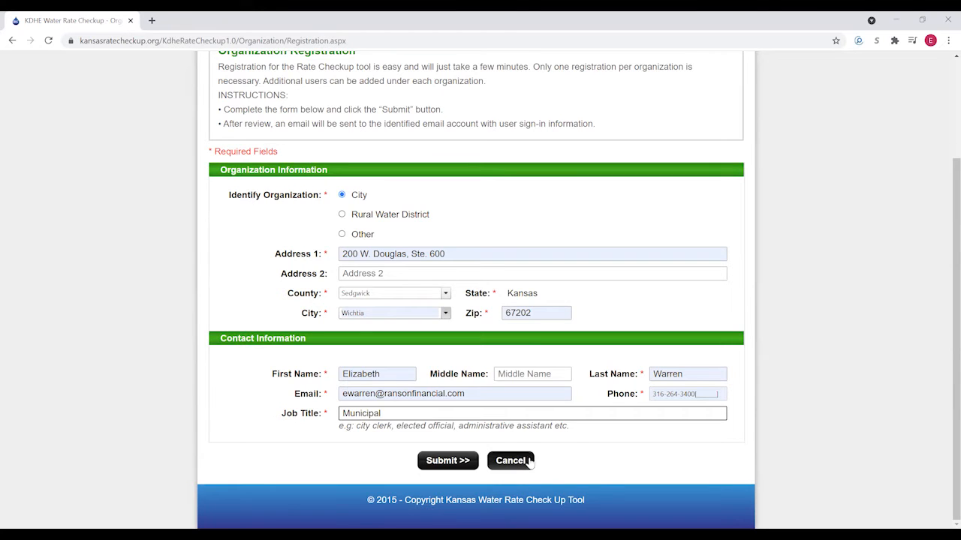
{"action": "scroll", "coordinate": [588, 397], "scroll_direction": "up", "scroll_amount": 3}
{"action": "left_click", "coordinate": [725, 64]}
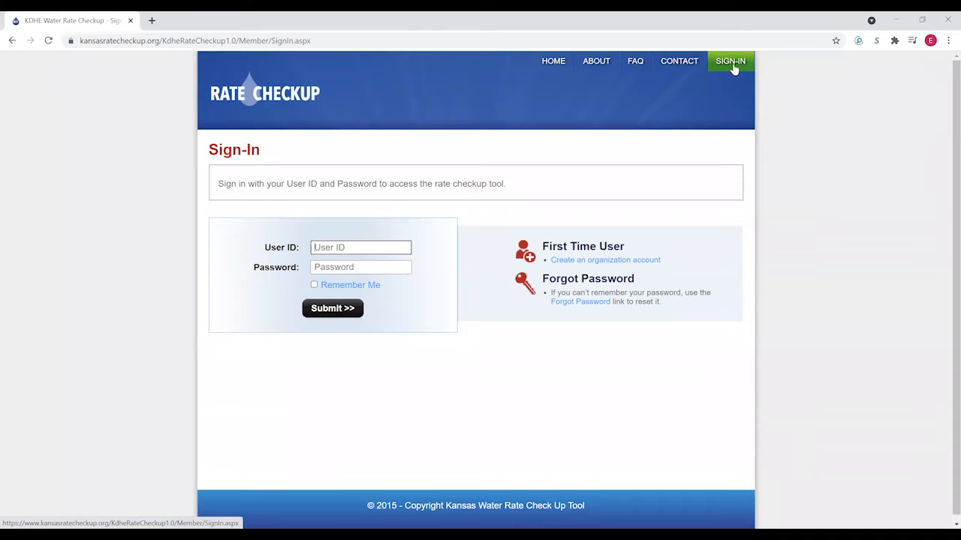
- Sign in from the home page with the saved user ID and the account password
{"action": "left_click", "coordinate": [552, 62]}
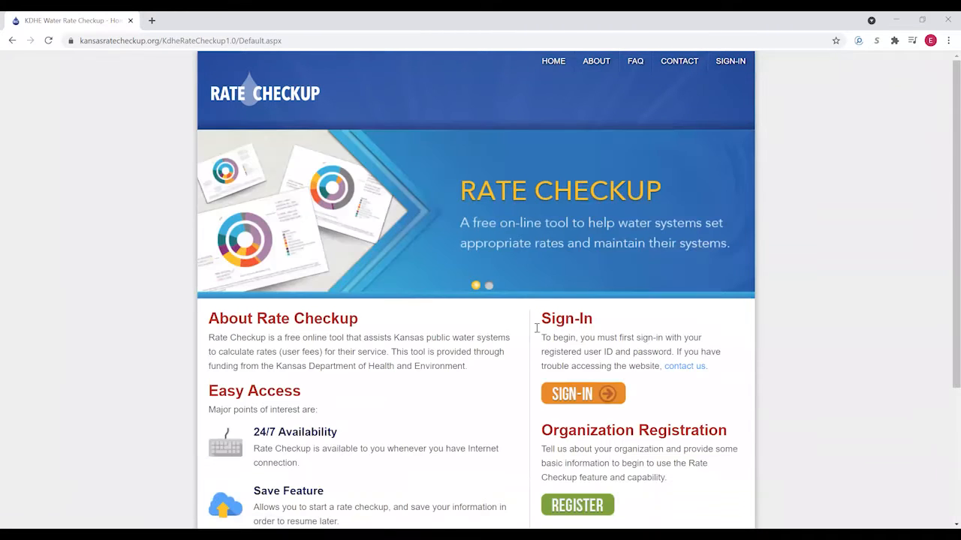
{"action": "scroll", "coordinate": [481, 349], "scroll_direction": "down", "scroll_amount": 1}
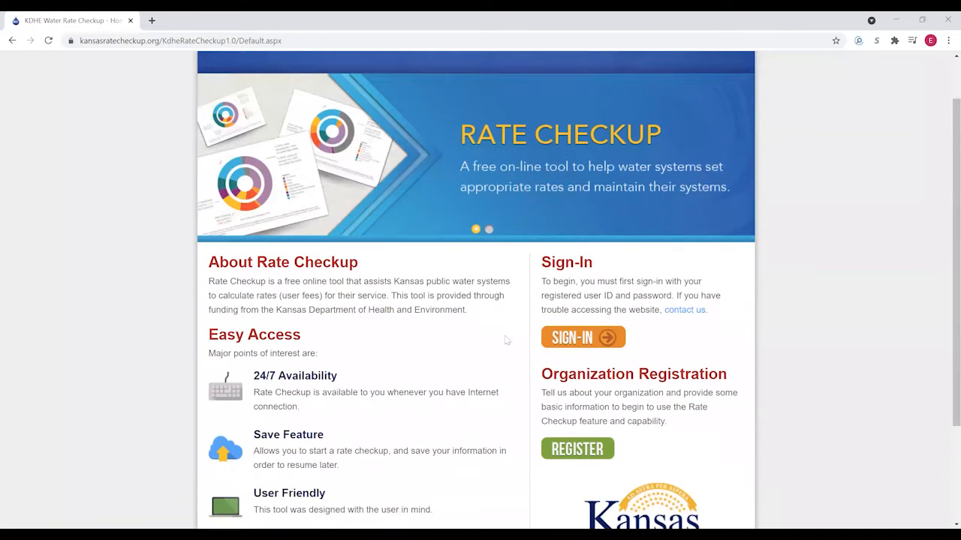
{"action": "left_click", "coordinate": [574, 340]}
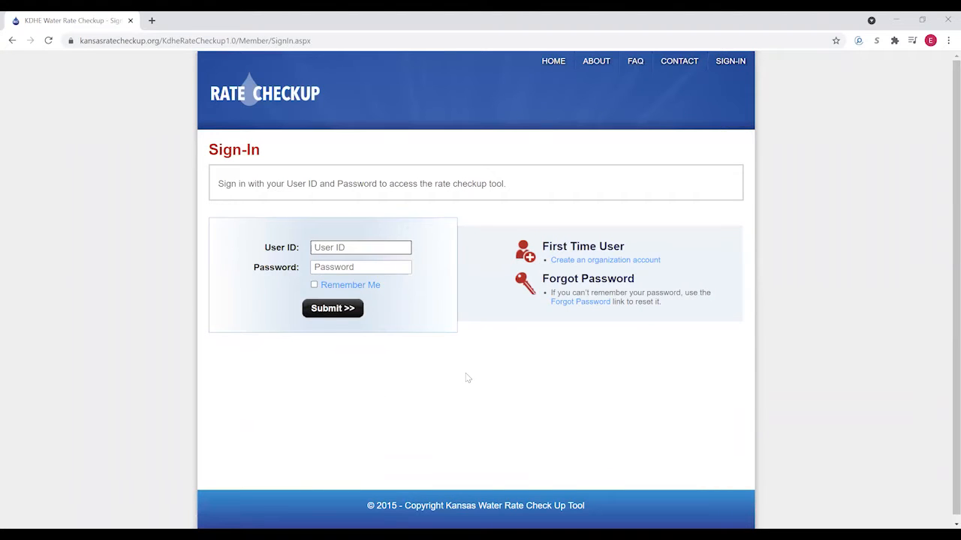
{"action": "left_click", "coordinate": [330, 247]}
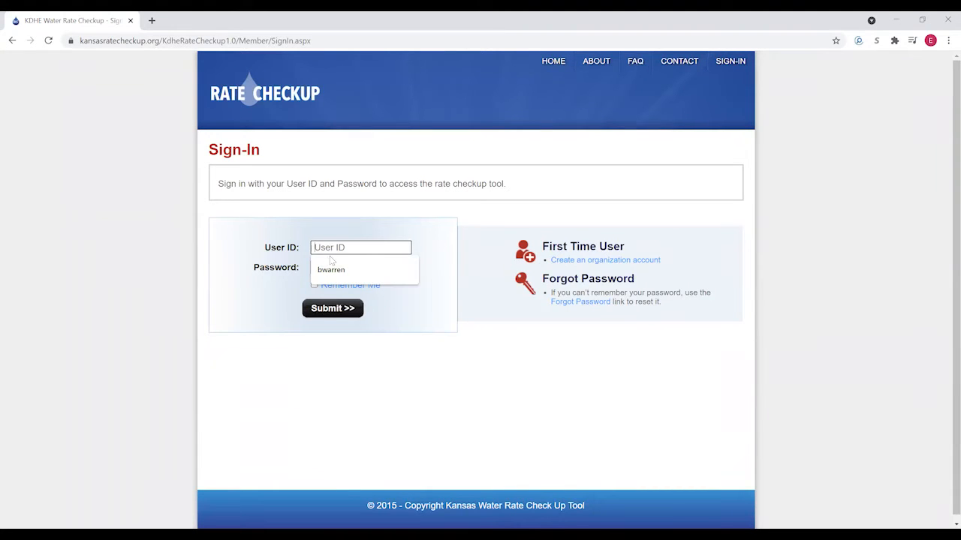
{"action": "left_click", "coordinate": [329, 269]}
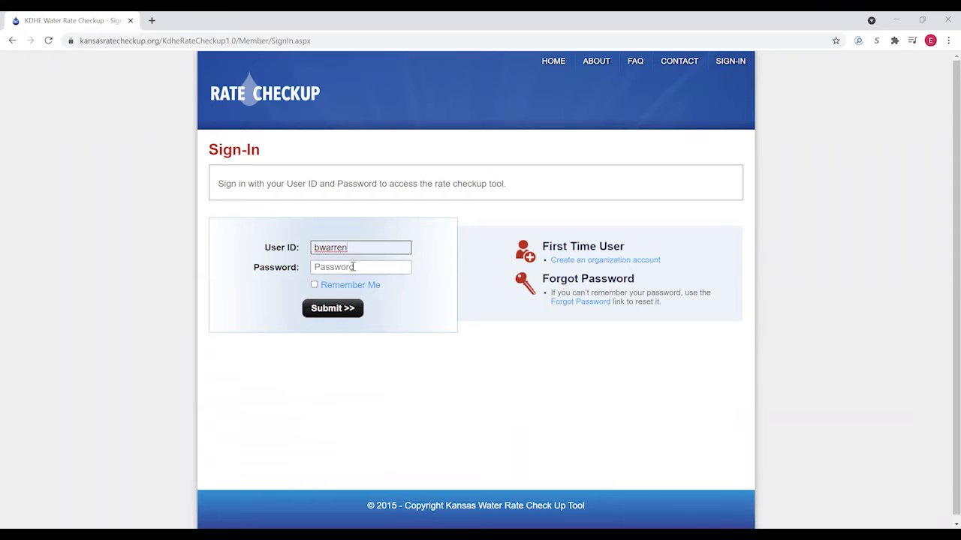
{"action": "left_click", "coordinate": [356, 268]}
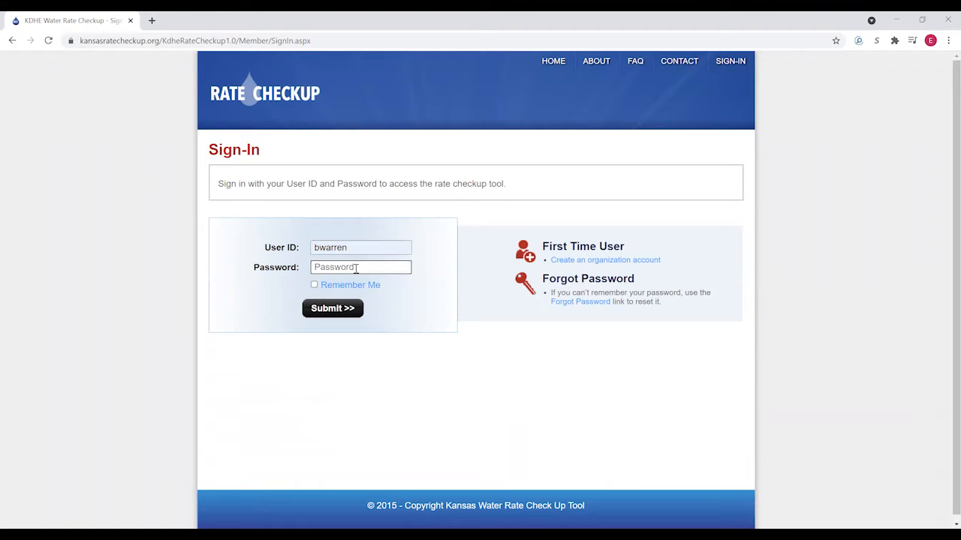
{"action": "type", "text": "•"}
{"action": "left_click", "coordinate": [329, 308]}
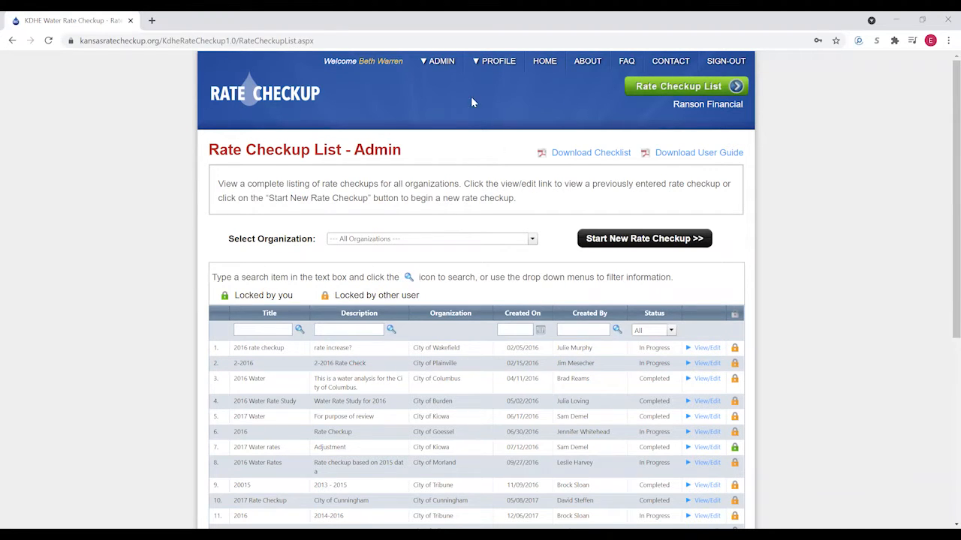
- Review Organization Profile, Edit Profile and Edit Sign-In, then return to the Rate Checkup List
{"action": "mouse_move", "coordinate": [491, 64]}
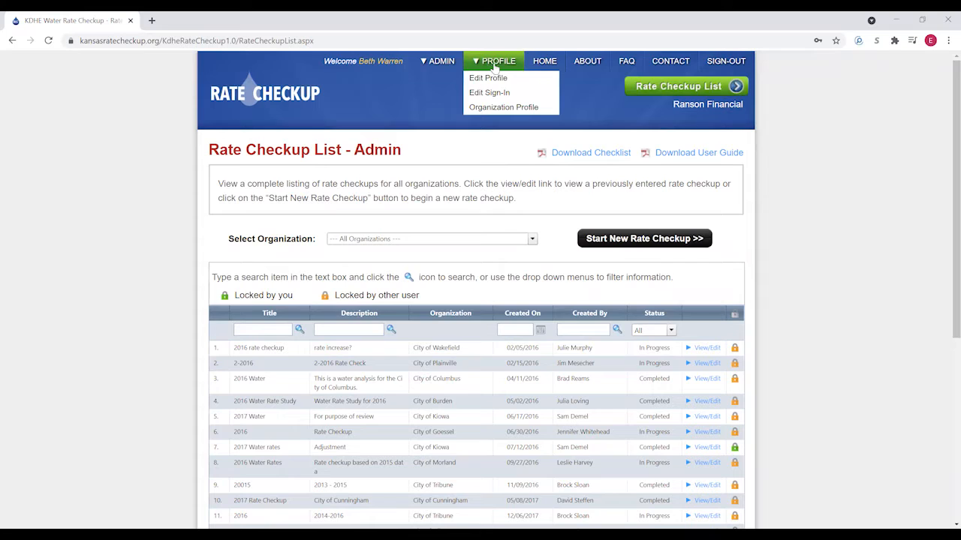
{"action": "left_click", "coordinate": [499, 110]}
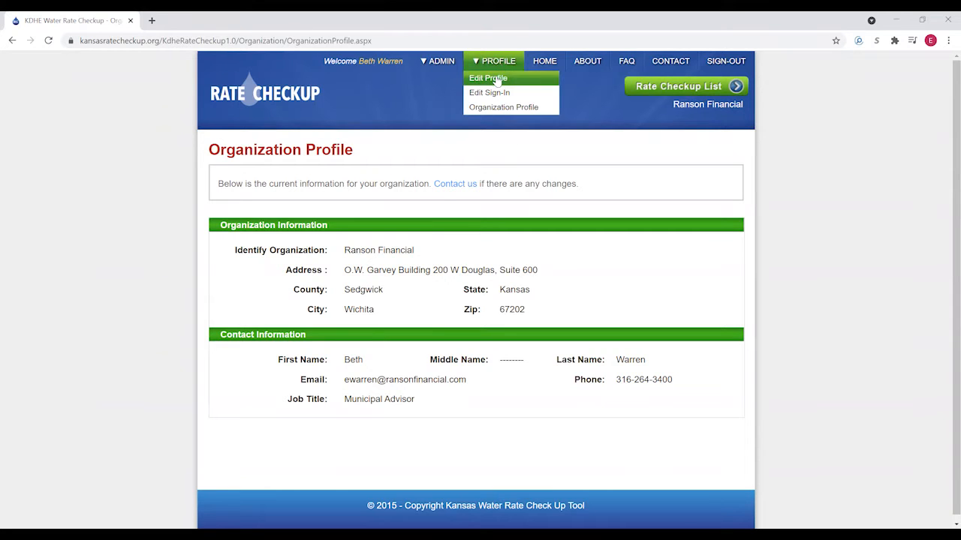
{"action": "left_click", "coordinate": [495, 78]}
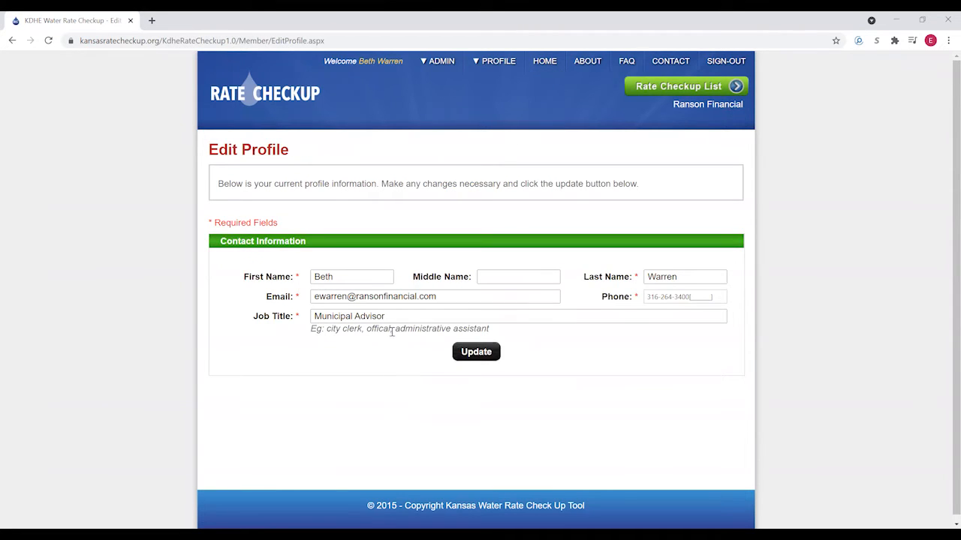
{"action": "mouse_move", "coordinate": [499, 75]}
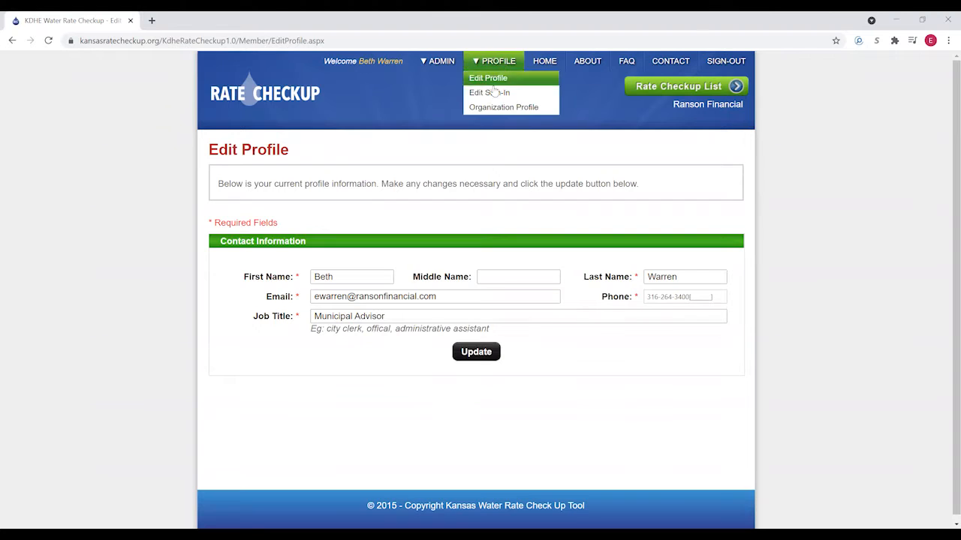
{"action": "left_click", "coordinate": [489, 92]}
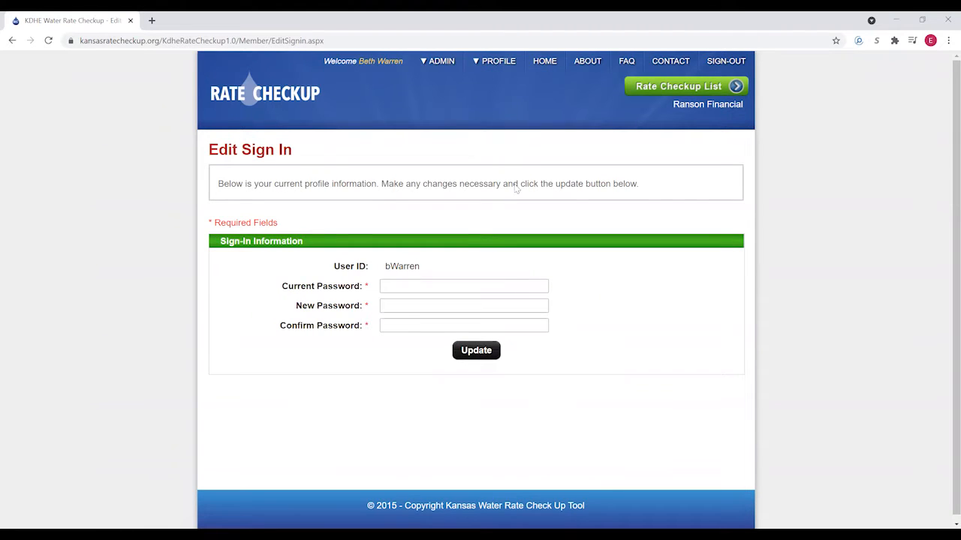
{"action": "mouse_move", "coordinate": [498, 63]}
{"action": "left_click", "coordinate": [679, 87]}
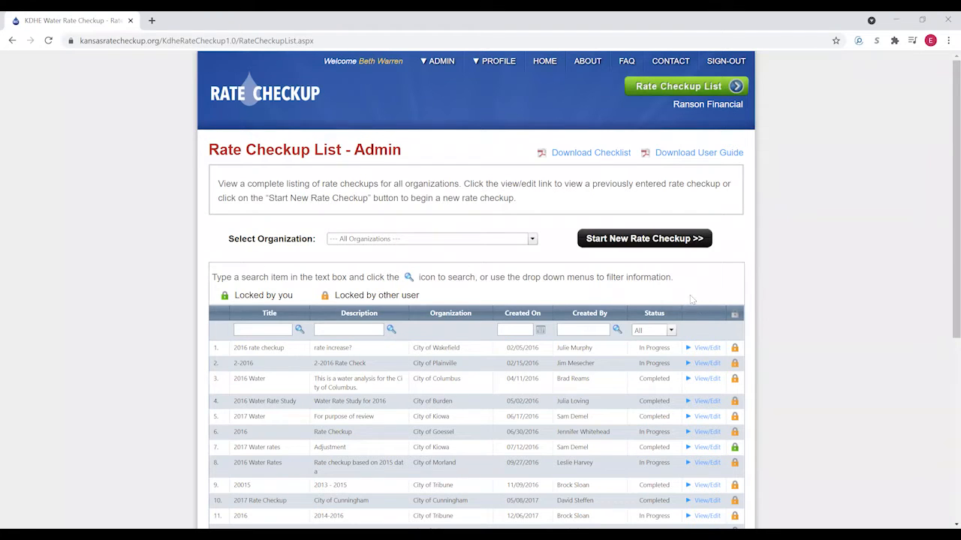
- Filter the checkup list to the Ranson Financial organization
{"action": "left_click", "coordinate": [532, 239]}
{"action": "scroll", "coordinate": [472, 308], "scroll_direction": "down", "scroll_amount": 5}
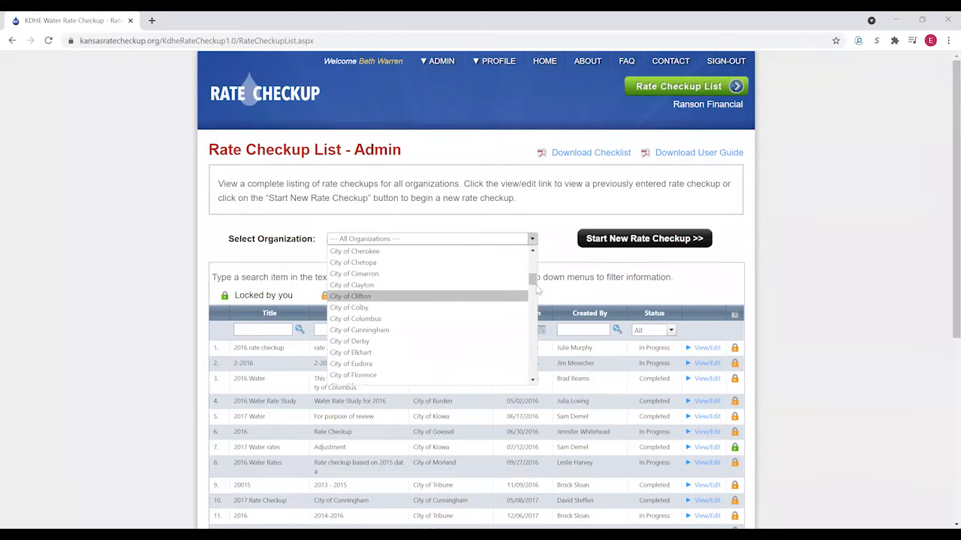
{"action": "left_click_drag", "start_coordinate": [534, 284], "coordinate": [429, 351]}
{"action": "scroll", "coordinate": [429, 351], "scroll_direction": "up", "scroll_amount": 10}
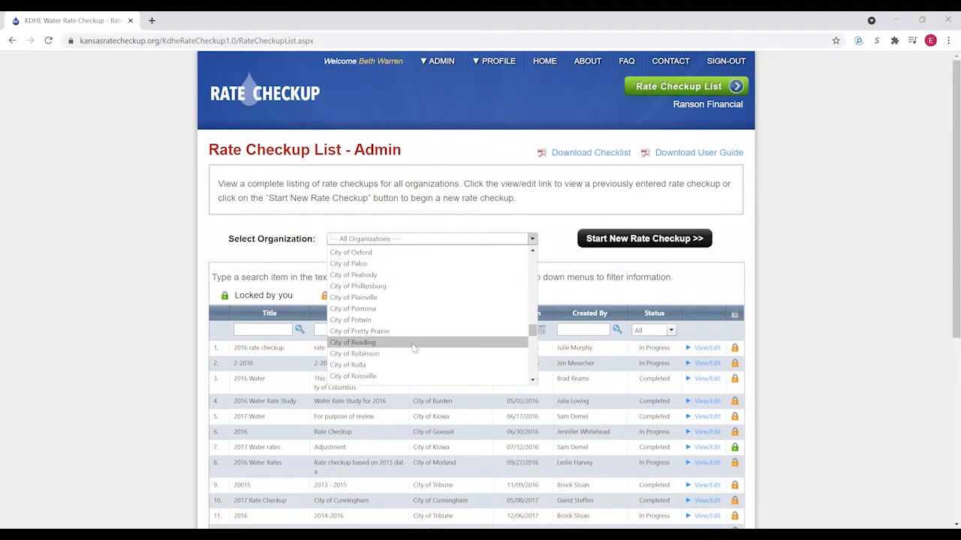
{"action": "scroll", "coordinate": [411, 332], "scroll_direction": "up", "scroll_amount": 10}
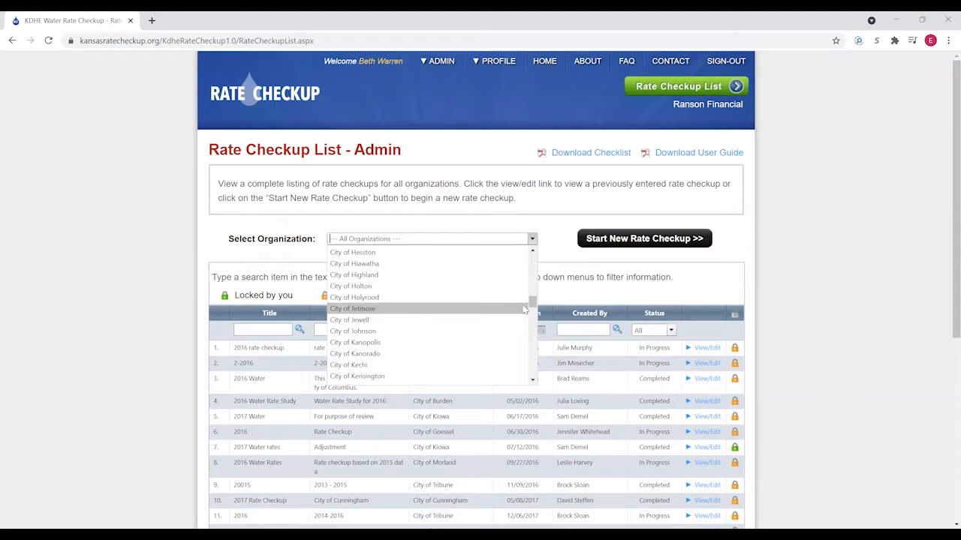
{"action": "left_click_drag", "start_coordinate": [531, 304], "coordinate": [523, 375]}
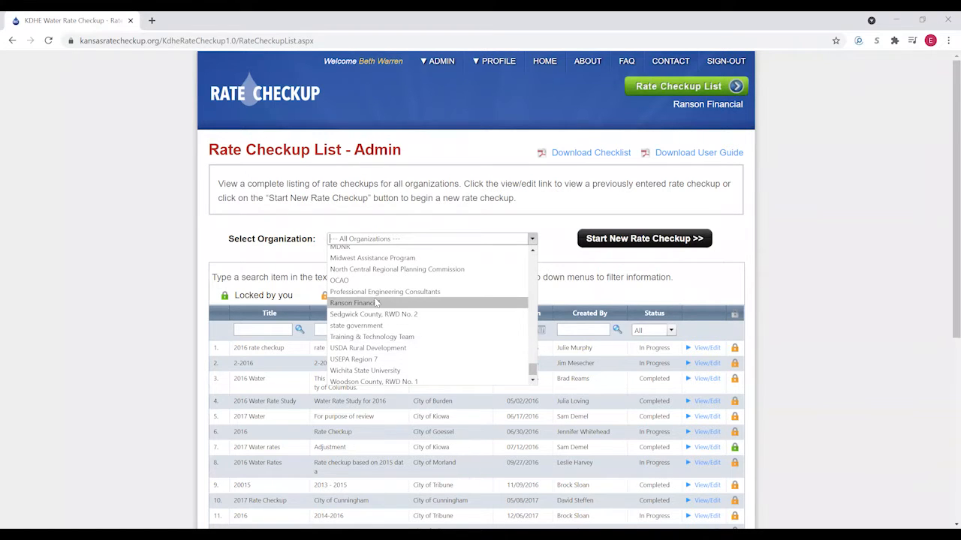
{"action": "left_click", "coordinate": [480, 303]}
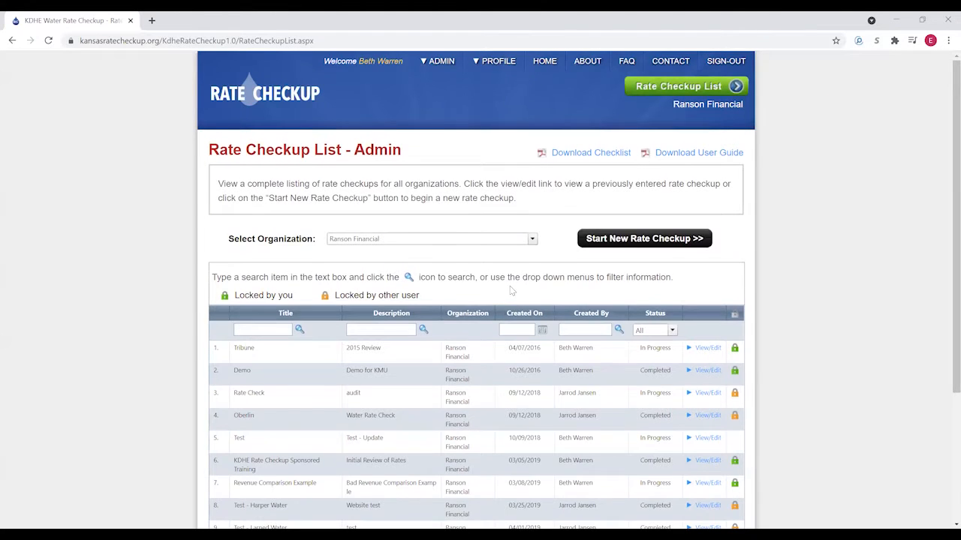
- Scroll through Ranson Financial's checkups to see which are locked and by whom
{"action": "scroll", "coordinate": [510, 290], "scroll_direction": "down", "scroll_amount": 1}
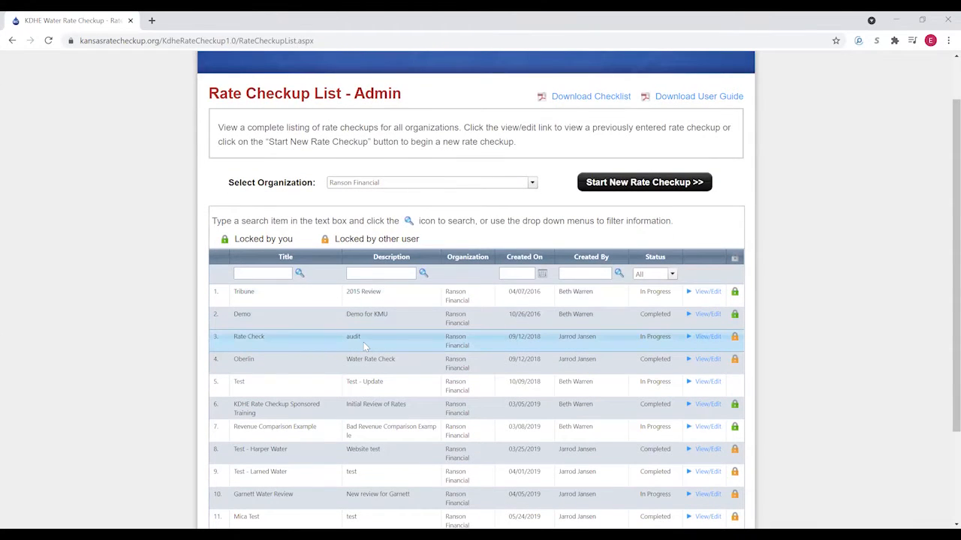
{"action": "scroll", "coordinate": [346, 347], "scroll_direction": "down", "scroll_amount": 1}
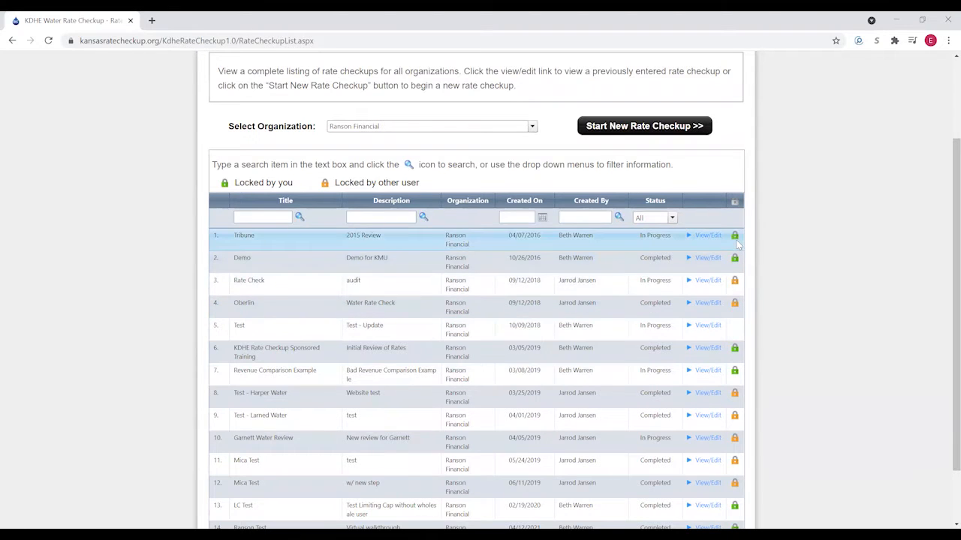
{"action": "mouse_move", "coordinate": [735, 243]}
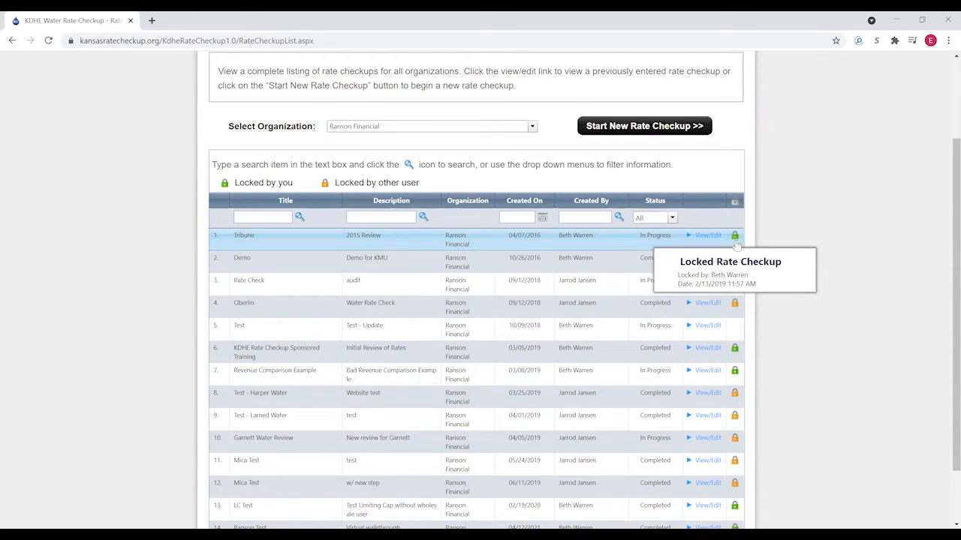
{"action": "mouse_move", "coordinate": [736, 306]}
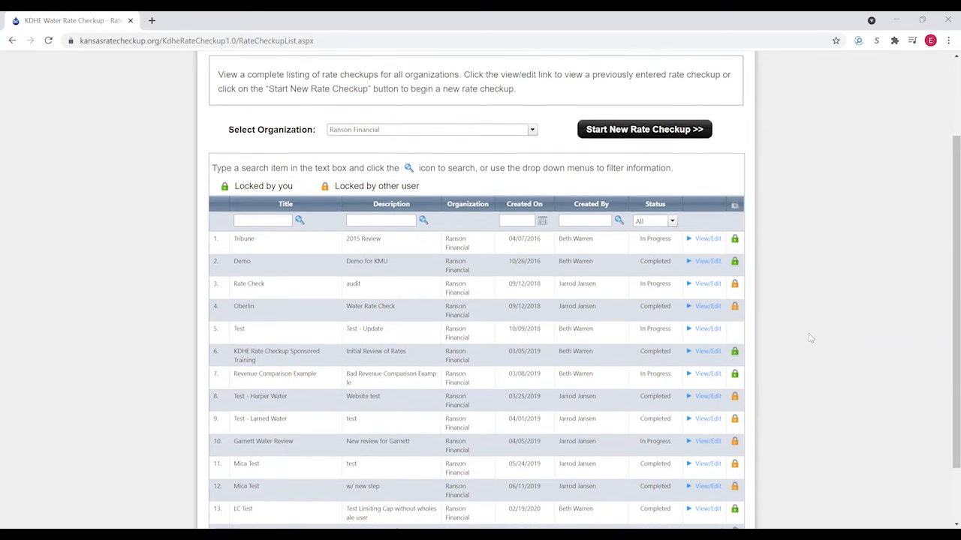
{"action": "scroll", "coordinate": [809, 336], "scroll_direction": "up", "scroll_amount": 1}
{"action": "scroll", "coordinate": [809, 338], "scroll_direction": "up", "scroll_amount": 1}
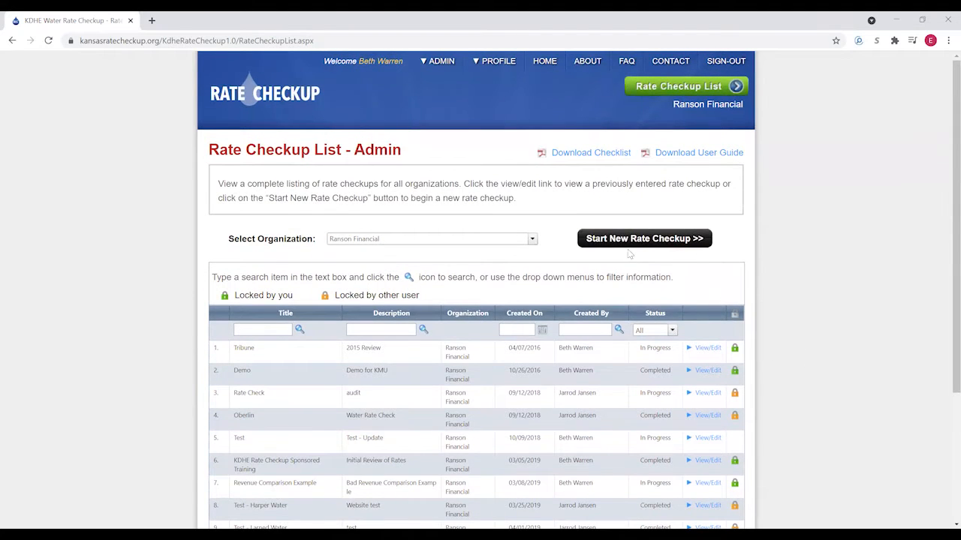
- Start a new rate checkup titled 'Ranson Test' with the description 'Demo'
{"action": "left_click", "coordinate": [629, 240]}
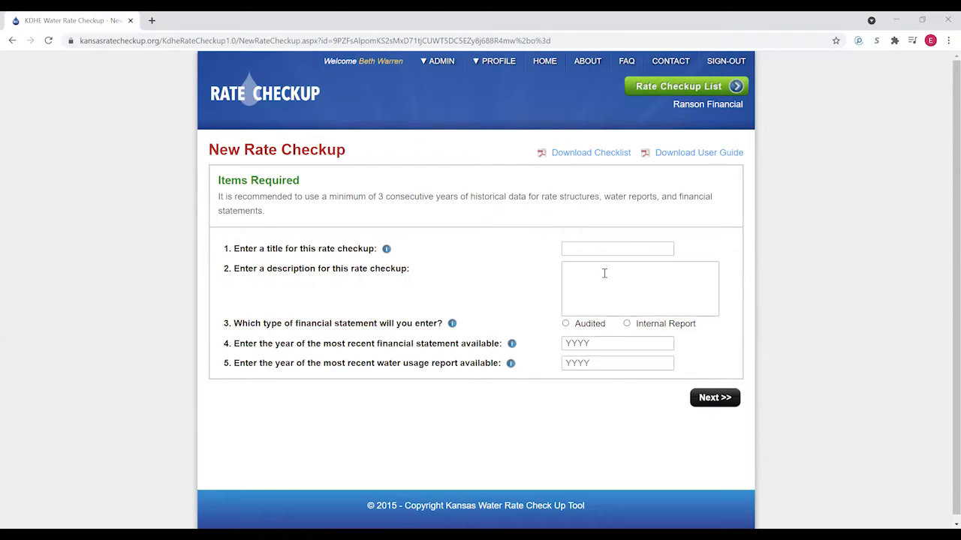
{"action": "left_click", "coordinate": [599, 249]}
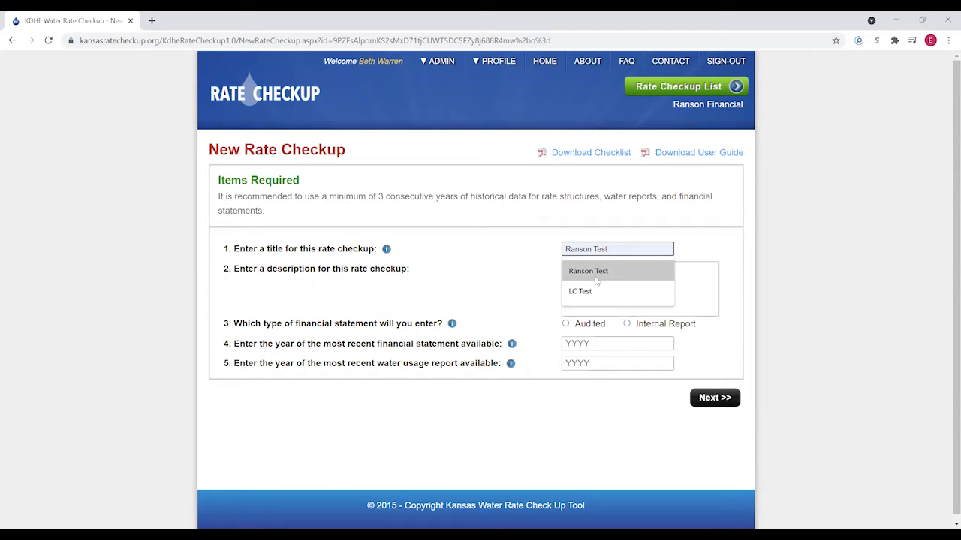
{"action": "left_click", "coordinate": [597, 279]}
{"action": "left_click", "coordinate": [581, 271]}
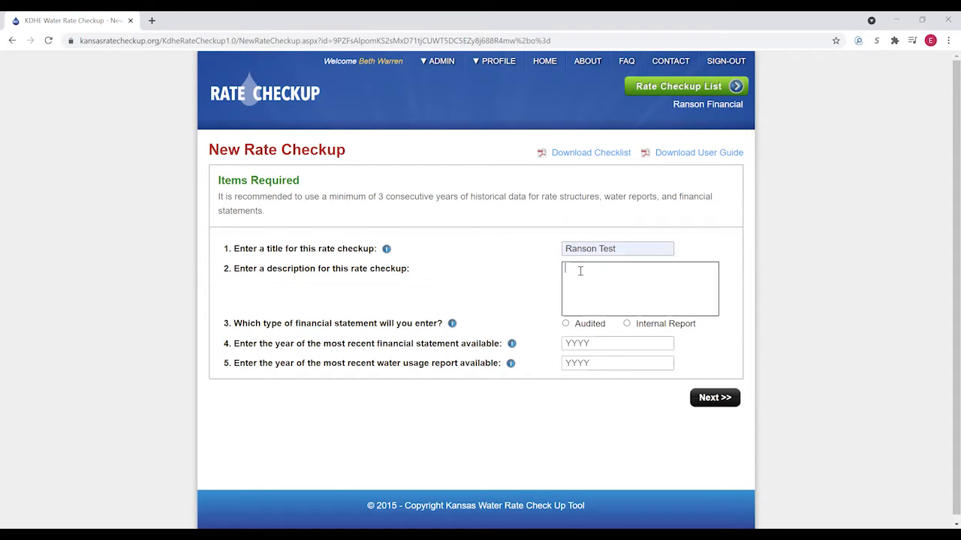
{"action": "type", "text": "Demo"}
- Choose Audited, set financial year 2019 and water usage year 2020, and continue
{"action": "left_click", "coordinate": [566, 327]}
{"action": "left_click", "coordinate": [585, 344]}
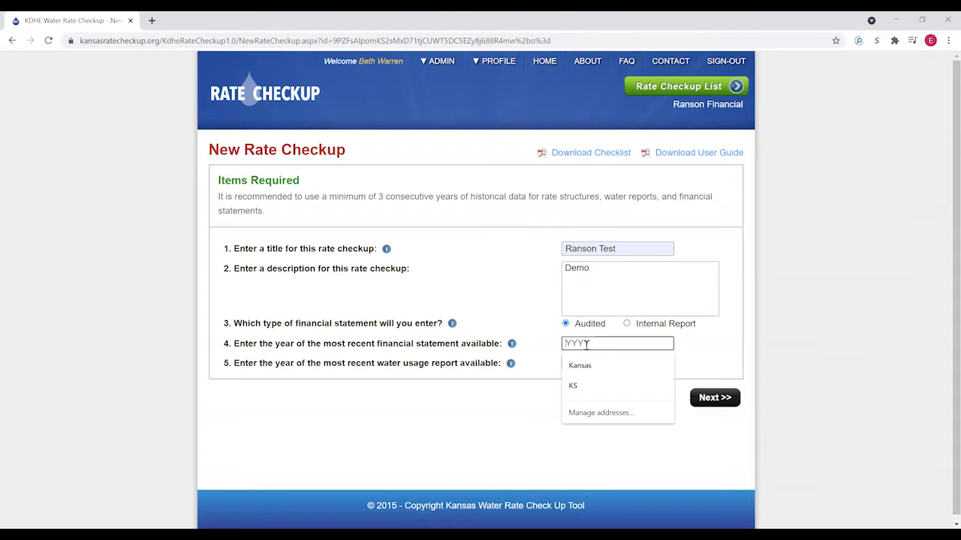
{"action": "type", "text": "2019"}
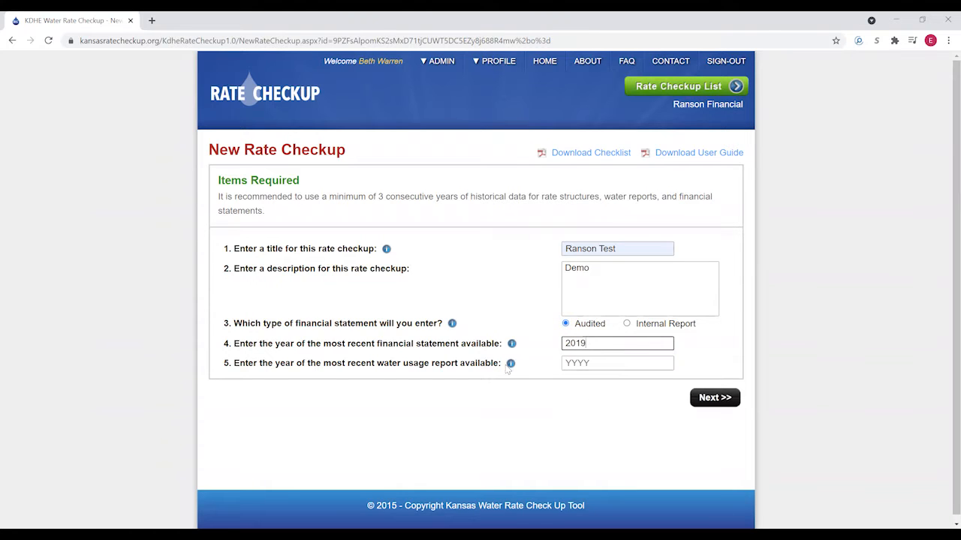
{"action": "left_click", "coordinate": [586, 363]}
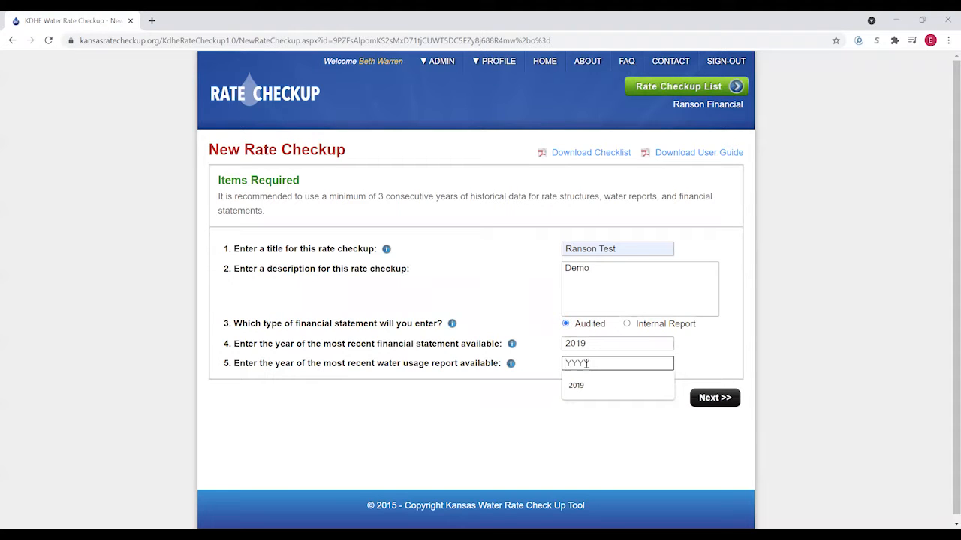
{"action": "type", "text": "2020"}
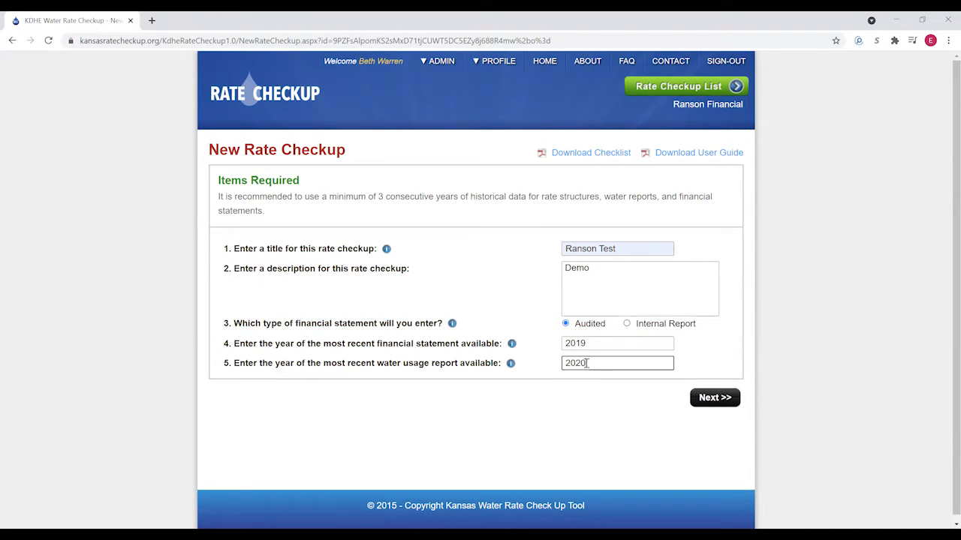
{"action": "left_click", "coordinate": [586, 395]}
{"action": "left_click", "coordinate": [711, 402]}
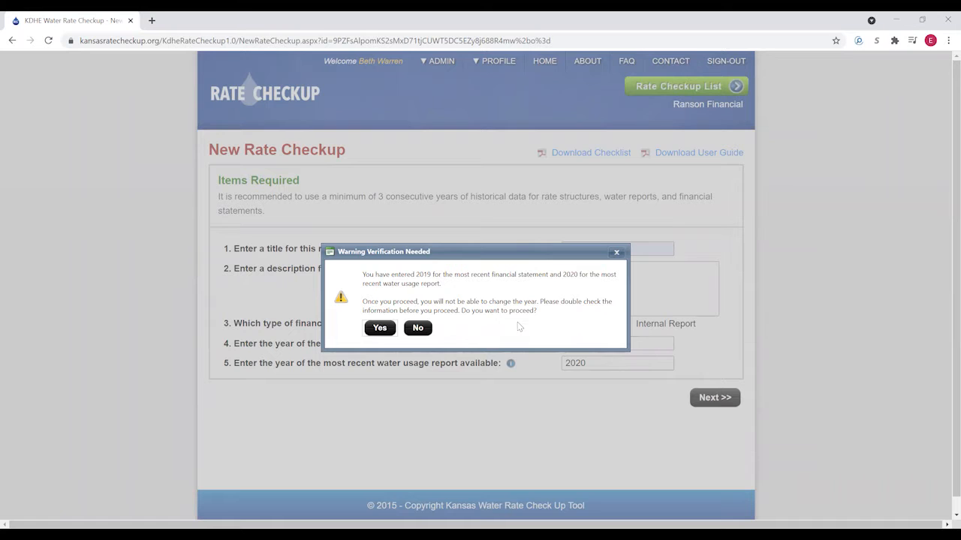
- Confirm the 2019 and 2020 years, then add a rate structure from the Input Summary
{"action": "left_click", "coordinate": [380, 329]}
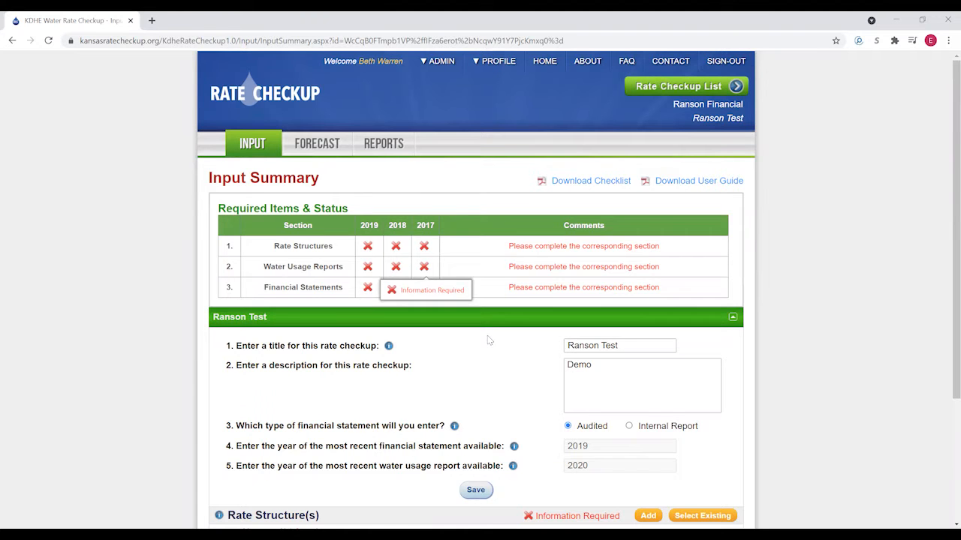
{"action": "scroll", "coordinate": [485, 332], "scroll_direction": "down", "scroll_amount": 3}
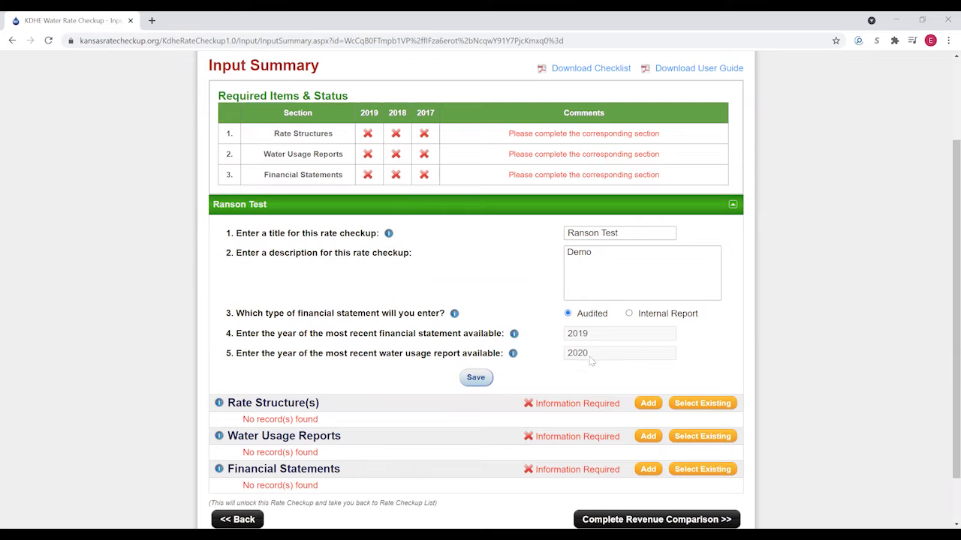
{"action": "scroll", "coordinate": [540, 323], "scroll_direction": "down", "scroll_amount": 2}
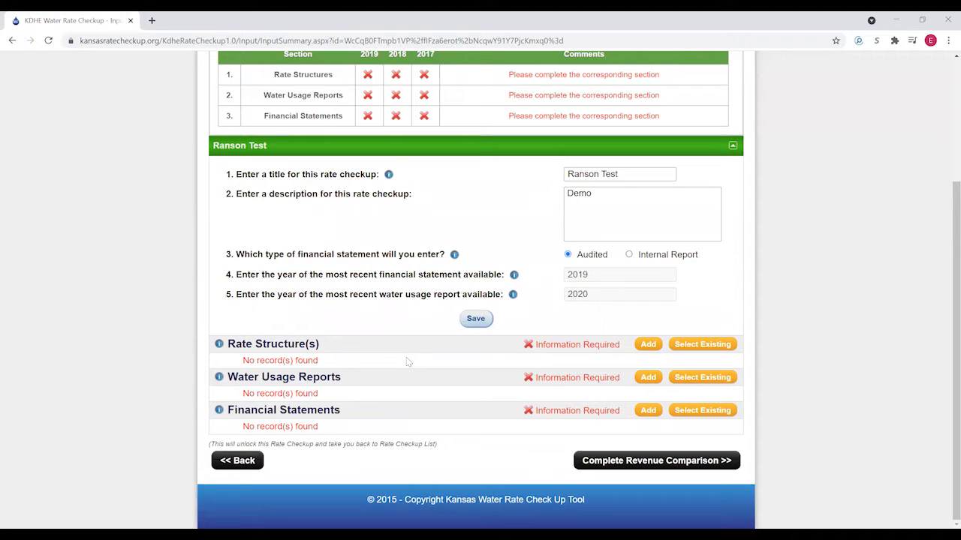
{"action": "left_click", "coordinate": [648, 346]}
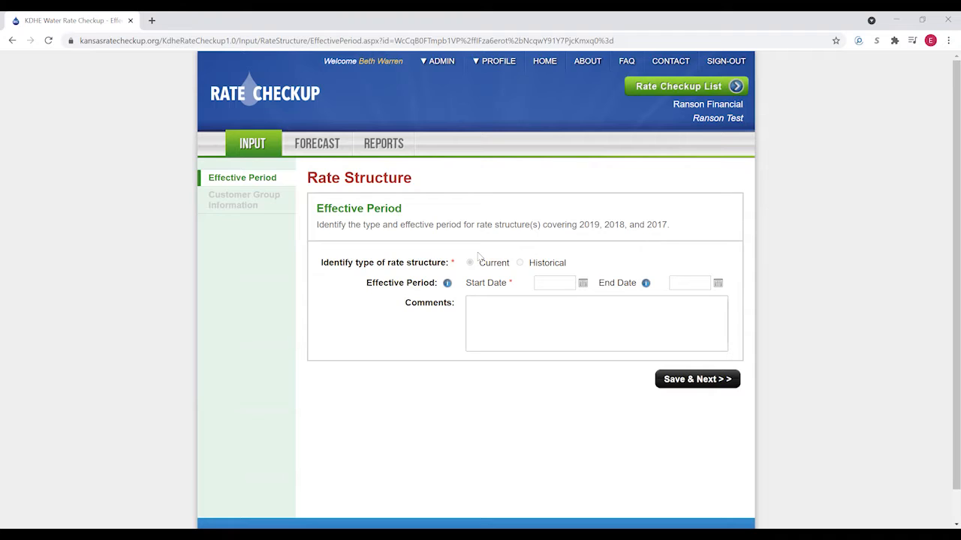
- Enter 1/1/2019 as the rate structure start date and save the effective period
{"action": "mouse_move", "coordinate": [484, 265]}
{"action": "left_click_drag", "start_coordinate": [602, 227], "coordinate": [580, 227]}
{"action": "left_click", "coordinate": [561, 283]}
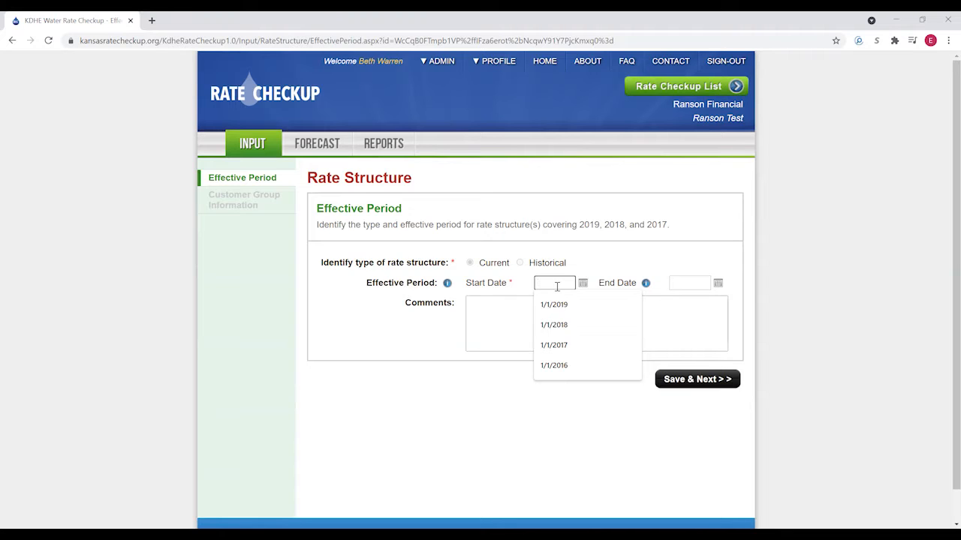
{"action": "type", "text": "1/1/2019"}
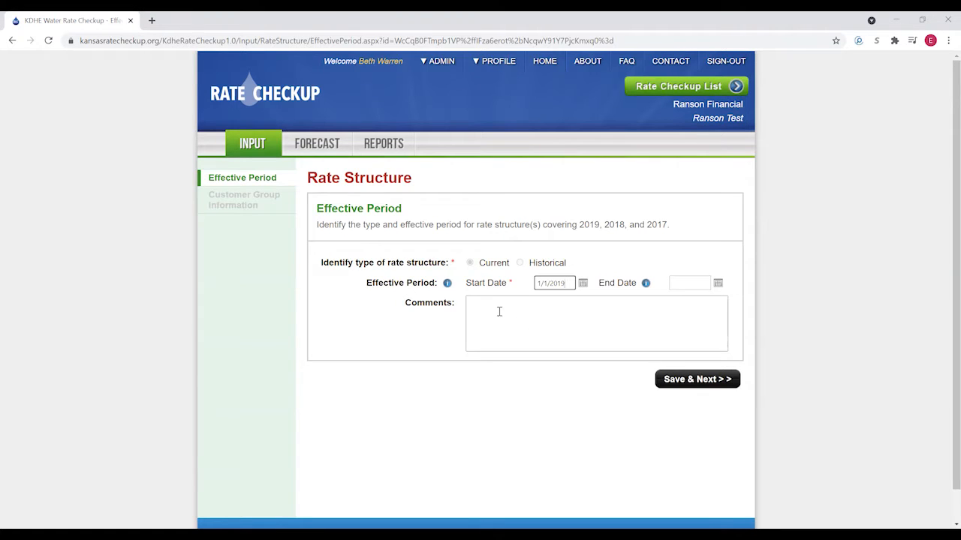
{"action": "left_click", "coordinate": [692, 381]}
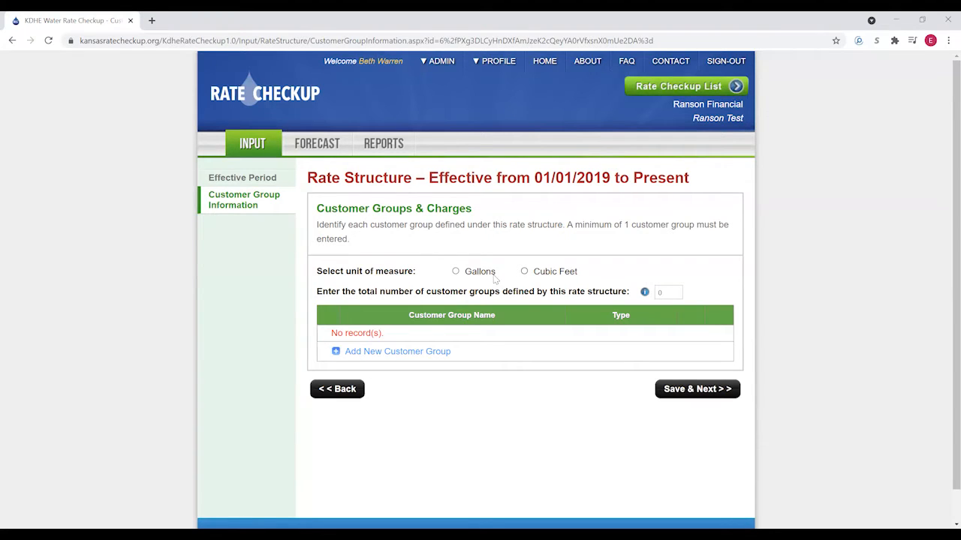
- Measure usage in Gallons with 2 customer groups, and start adding a new customer group
{"action": "left_click", "coordinate": [456, 271]}
{"action": "left_click_drag", "start_coordinate": [669, 294], "coordinate": [656, 294]}
{"action": "type", "text": "2"}
{"action": "left_click", "coordinate": [334, 353]}
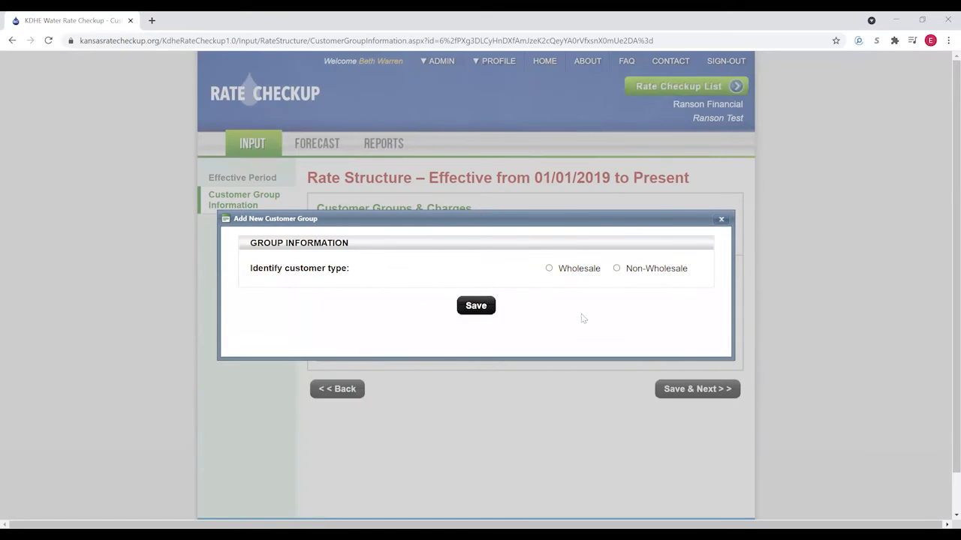
- Make a Non-Wholesale 'All City Users' group with no large customers and a 23.75 monthly minimum
{"action": "left_click", "coordinate": [617, 268]}
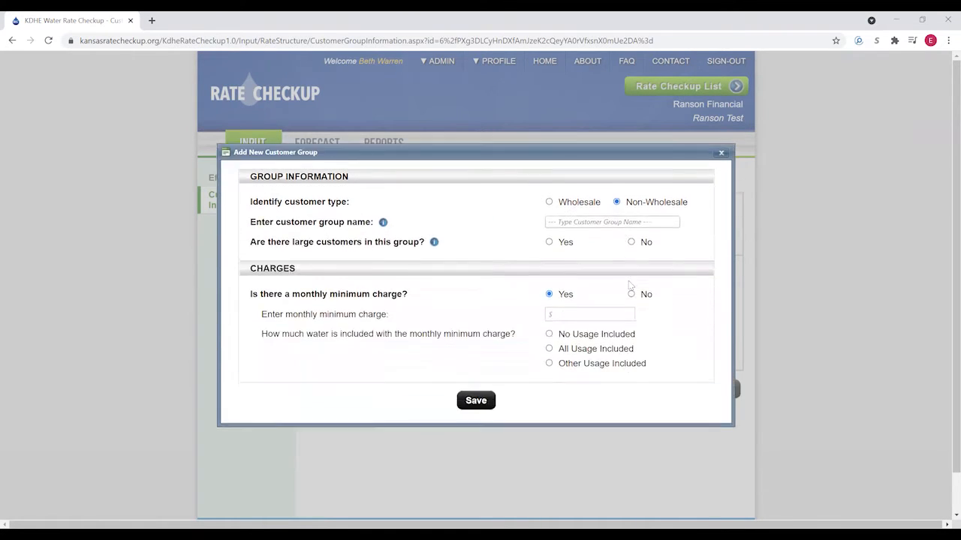
{"action": "left_click", "coordinate": [581, 222]}
{"action": "type", "text": "All City Users"}
{"action": "left_click", "coordinate": [631, 243]}
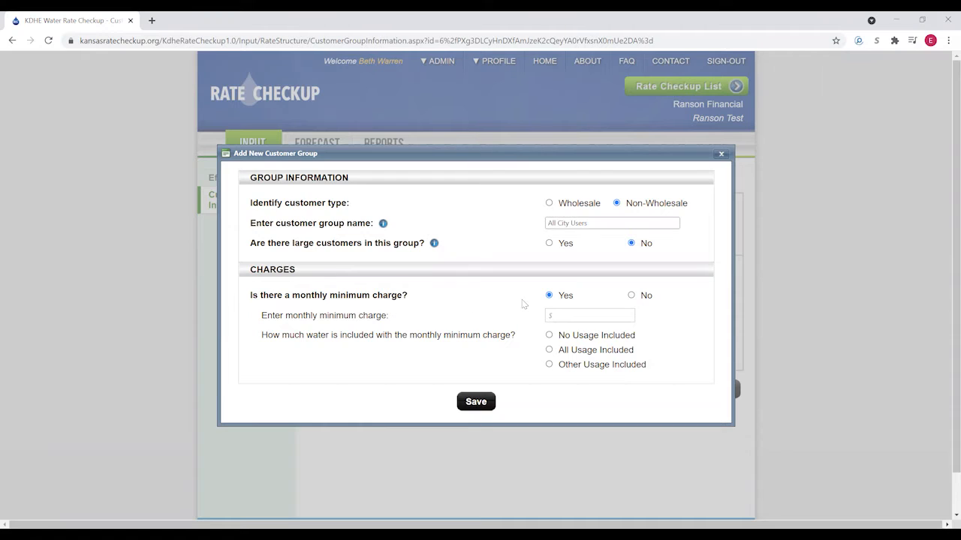
{"action": "left_click", "coordinate": [566, 314]}
{"action": "type", "text": "23.75"}
- Include 2,000 gallons with the minimum charge and set the rate to 4 steps
{"action": "left_click", "coordinate": [548, 364]}
{"action": "left_click", "coordinate": [580, 322]}
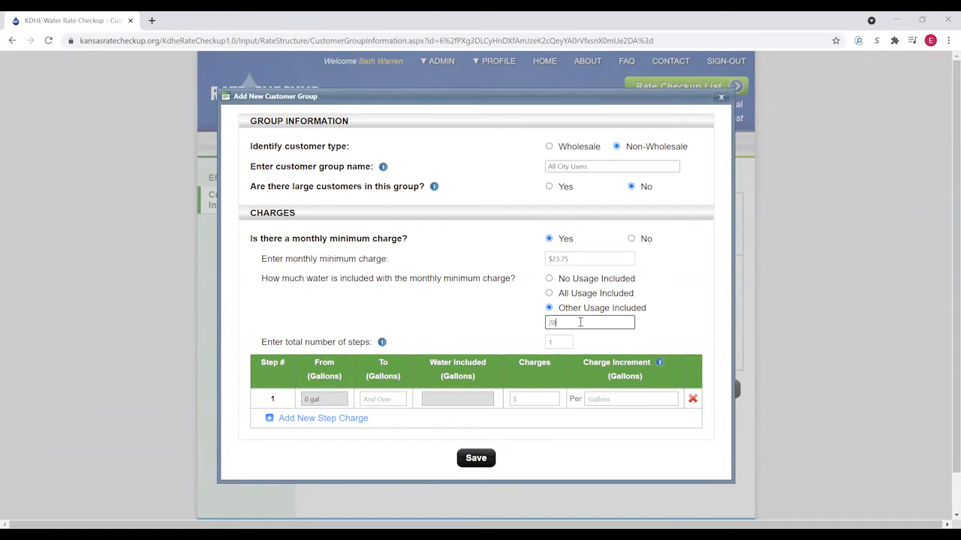
{"action": "left_click", "coordinate": [493, 335]}
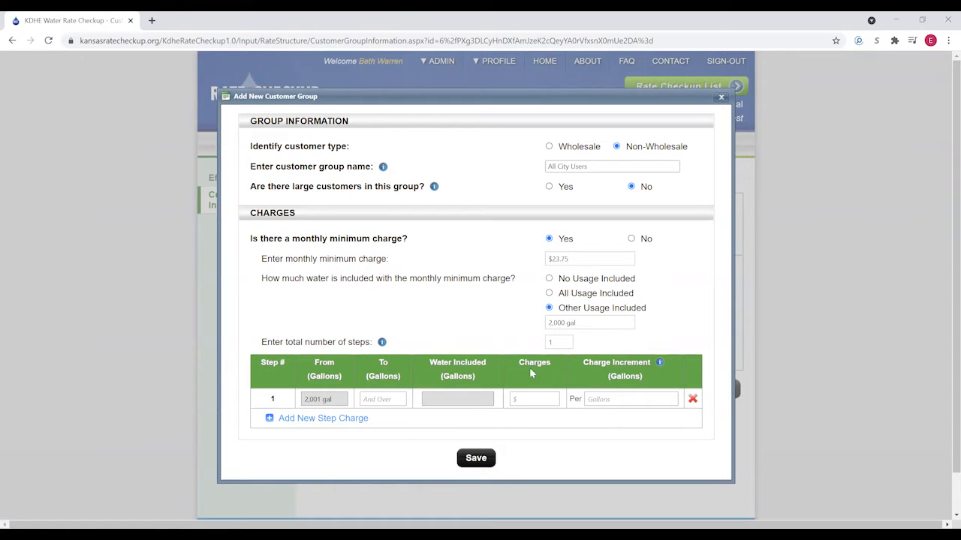
{"action": "left_click", "coordinate": [555, 341]}
{"action": "left_click_drag", "start_coordinate": [557, 343], "coordinate": [554, 342]}
{"action": "left_click", "coordinate": [554, 436]}
- Enter the first two rate steps: up to 5,000 gal at $7.30 and up to 10,000 gal at $6.10, per 1,000 gal
{"action": "left_click", "coordinate": [383, 400]}
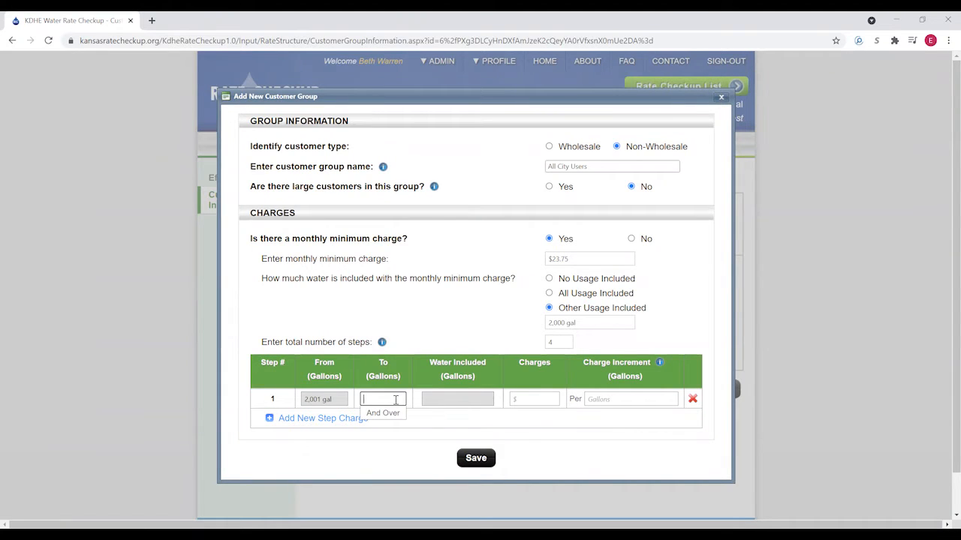
{"action": "type", "text": "000"}
{"action": "left_click", "coordinate": [525, 396]}
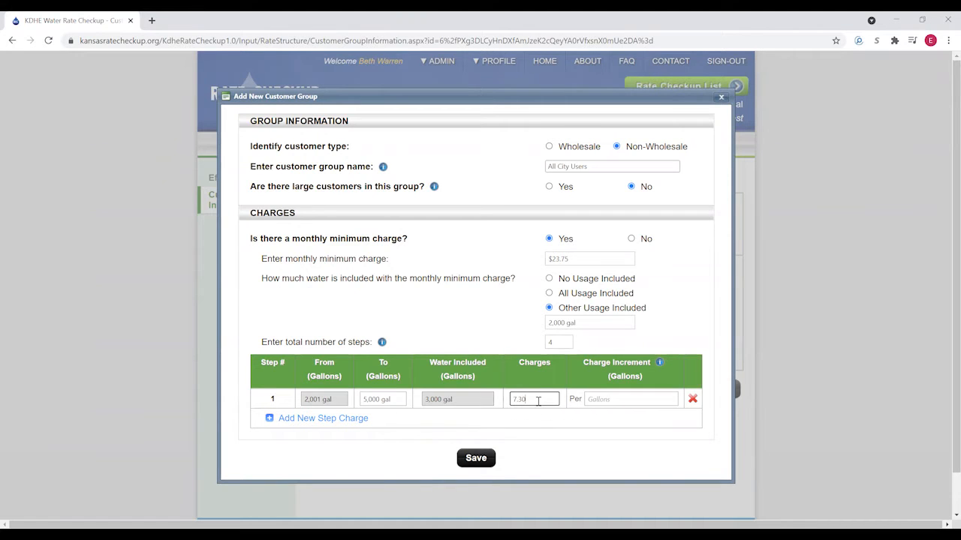
{"action": "left_click", "coordinate": [604, 399]}
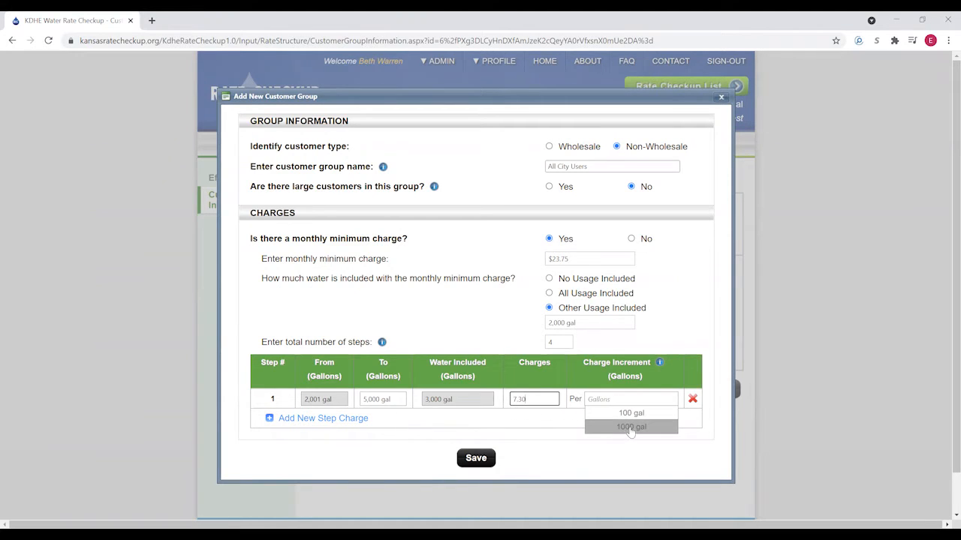
{"action": "left_click", "coordinate": [630, 427]}
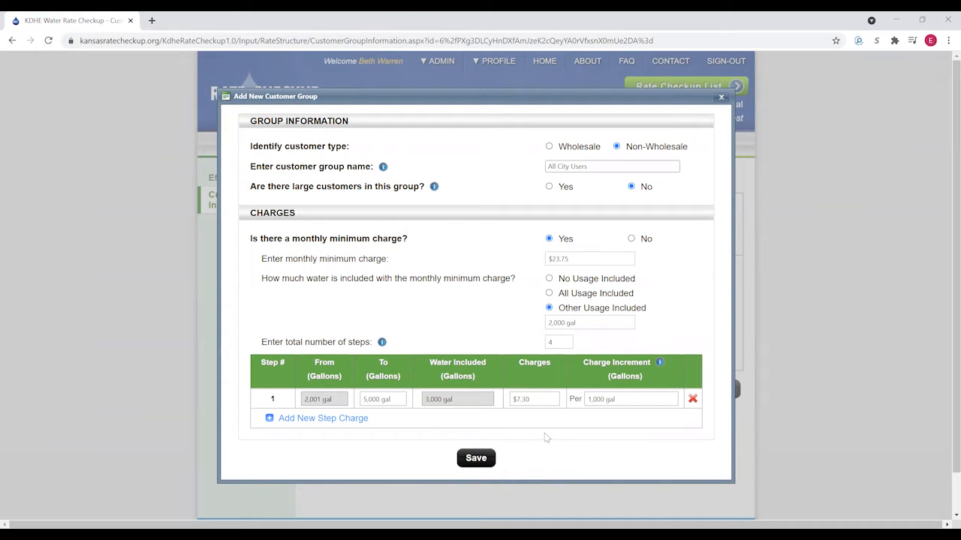
{"action": "left_click", "coordinate": [301, 421]}
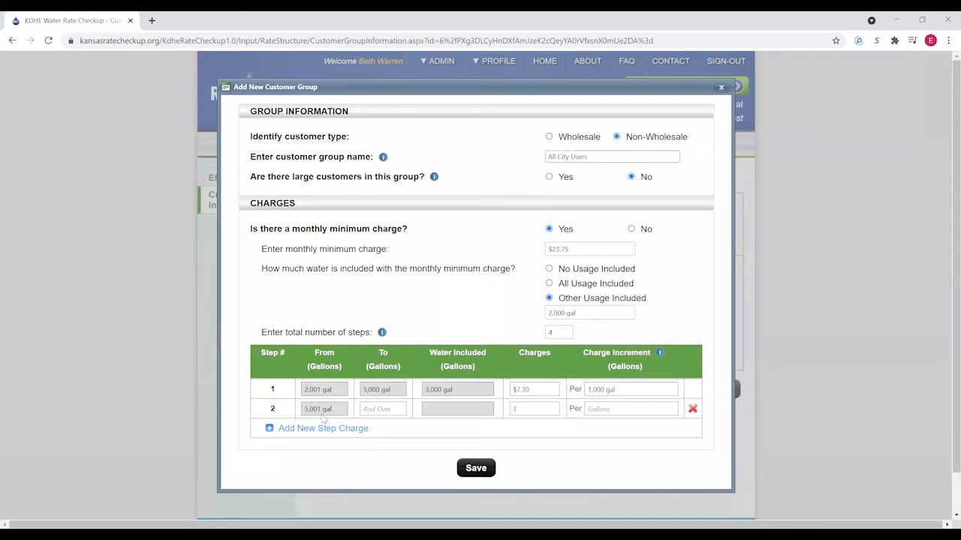
{"action": "left_click", "coordinate": [382, 409]}
{"action": "type", "text": "10000"}
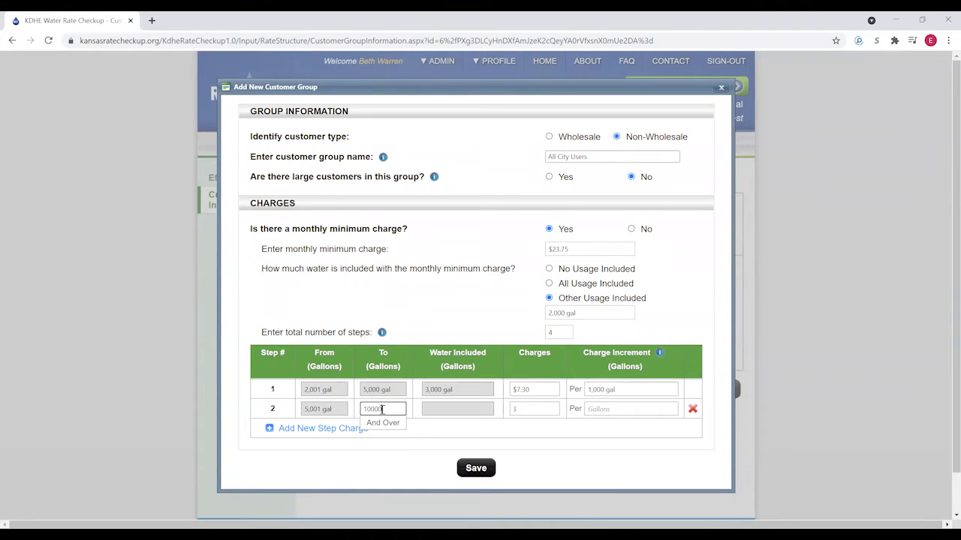
{"action": "left_click", "coordinate": [545, 409]}
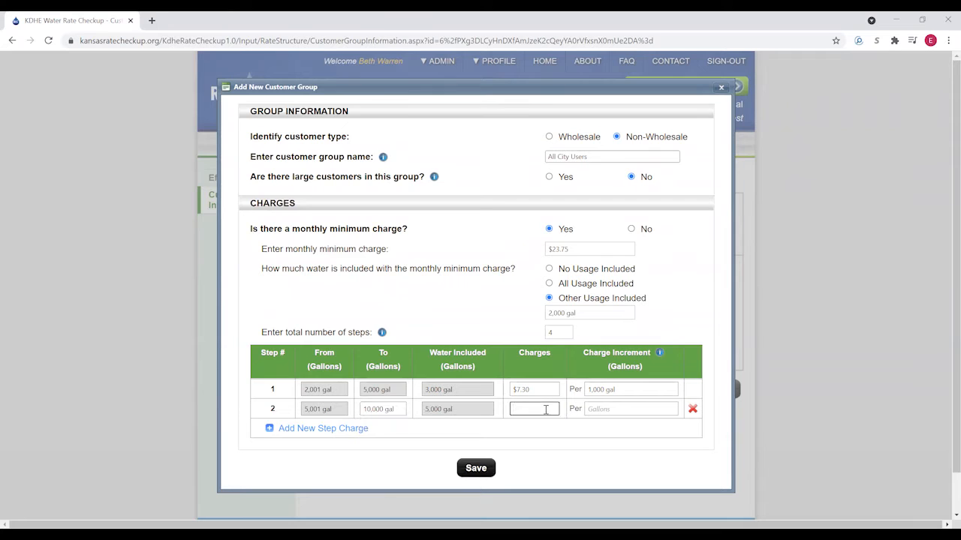
{"action": "type", "text": "6.10"}
{"action": "left_click", "coordinate": [608, 409]}
{"action": "left_click", "coordinate": [621, 438]}
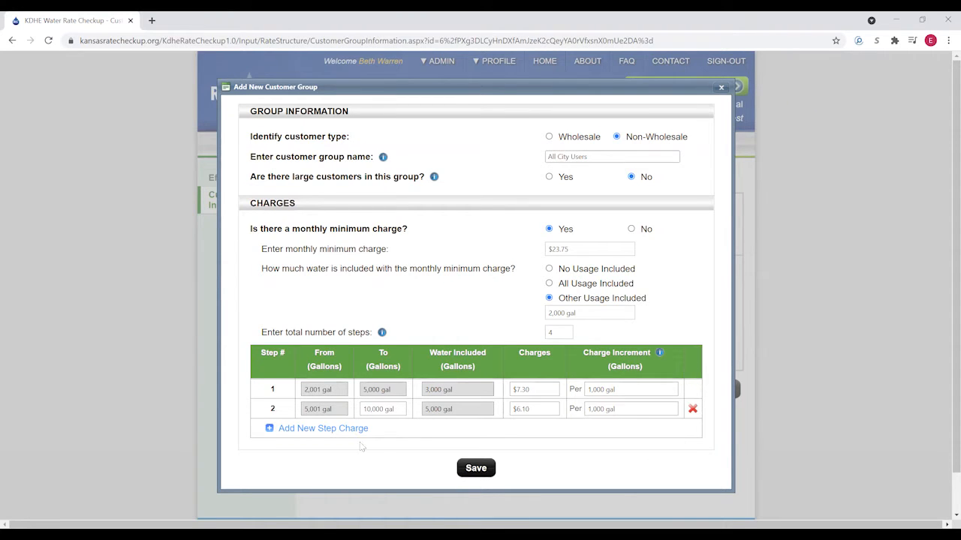
- Add step 3 (to 499,999 gal, $5.82) and step 4 ($5.22) per 1,000 gal, then save
{"action": "left_click", "coordinate": [293, 428]}
{"action": "left_click", "coordinate": [375, 418]}
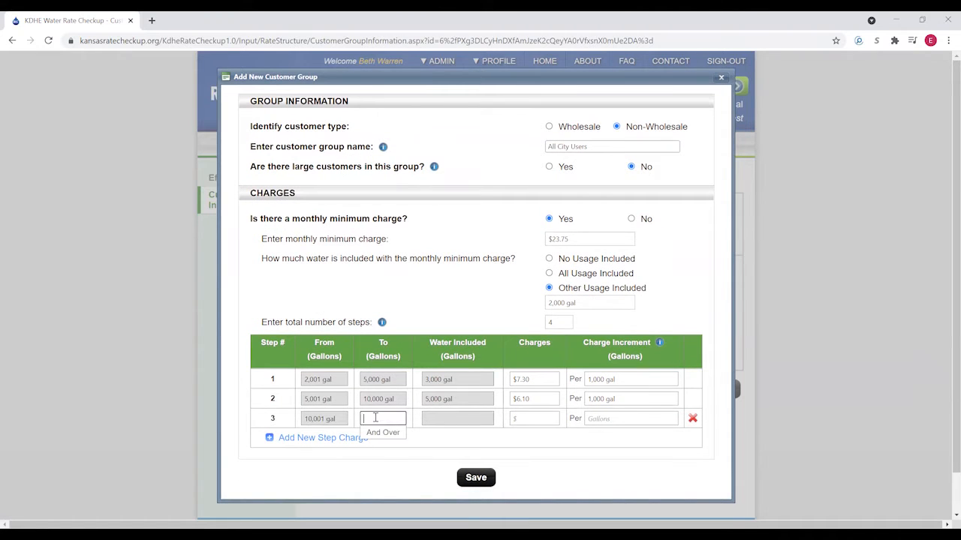
{"action": "type", "text": "499000"}
{"action": "type", "text": "99999"}
{"action": "left_click", "coordinate": [534, 418]}
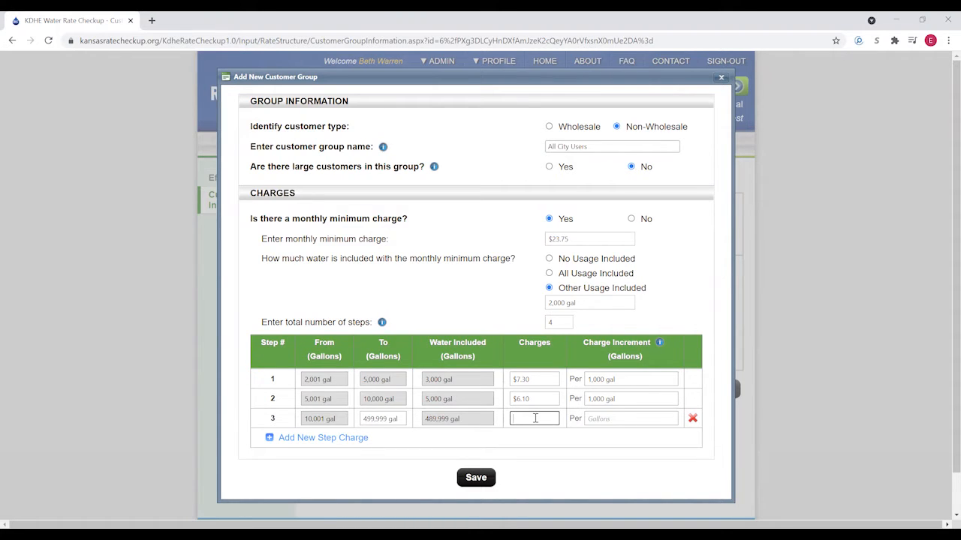
{"action": "left_click", "coordinate": [596, 418]}
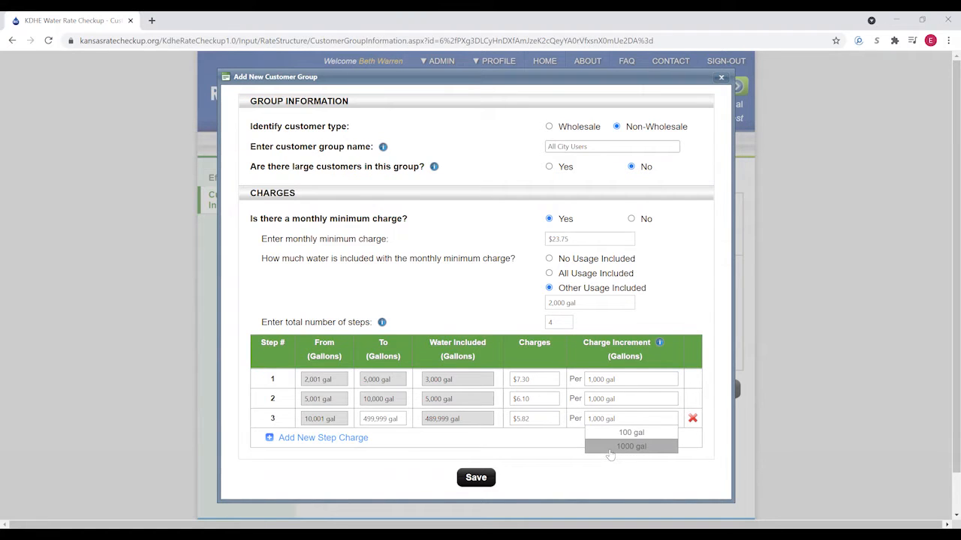
{"action": "left_click", "coordinate": [607, 447]}
{"action": "left_click", "coordinate": [309, 445]}
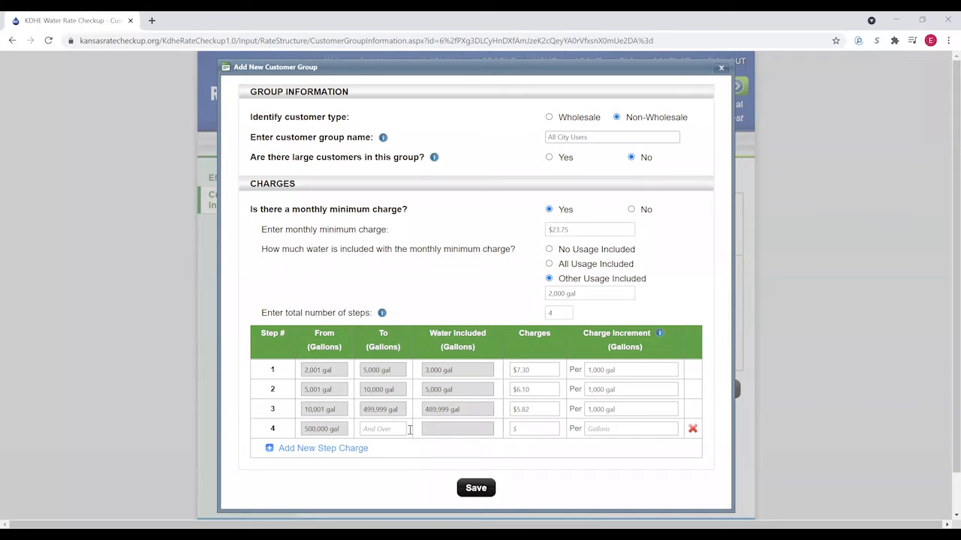
{"action": "left_click", "coordinate": [524, 429]}
{"action": "type", "text": "5.22"}
{"action": "left_click", "coordinate": [618, 429]}
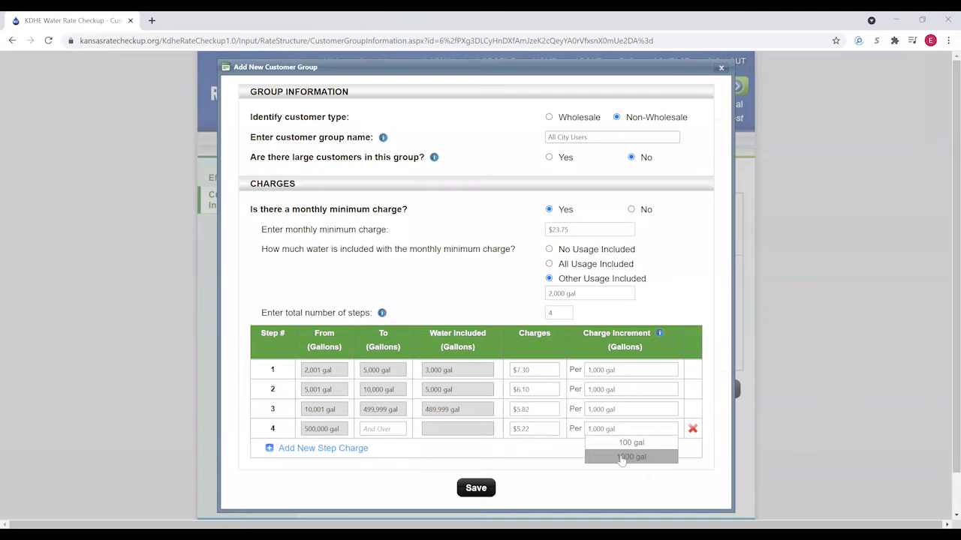
{"action": "left_click", "coordinate": [634, 456]}
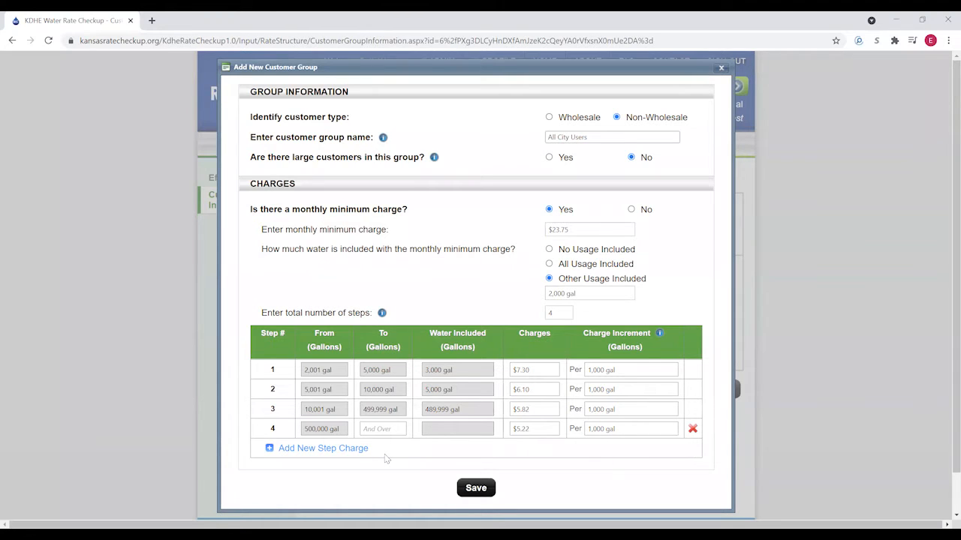
{"action": "left_click", "coordinate": [481, 495]}
{"action": "left_click", "coordinate": [550, 314]}
- Save the All City Users group, dismiss the success message, and begin a second customer group
{"action": "left_click", "coordinate": [476, 494]}
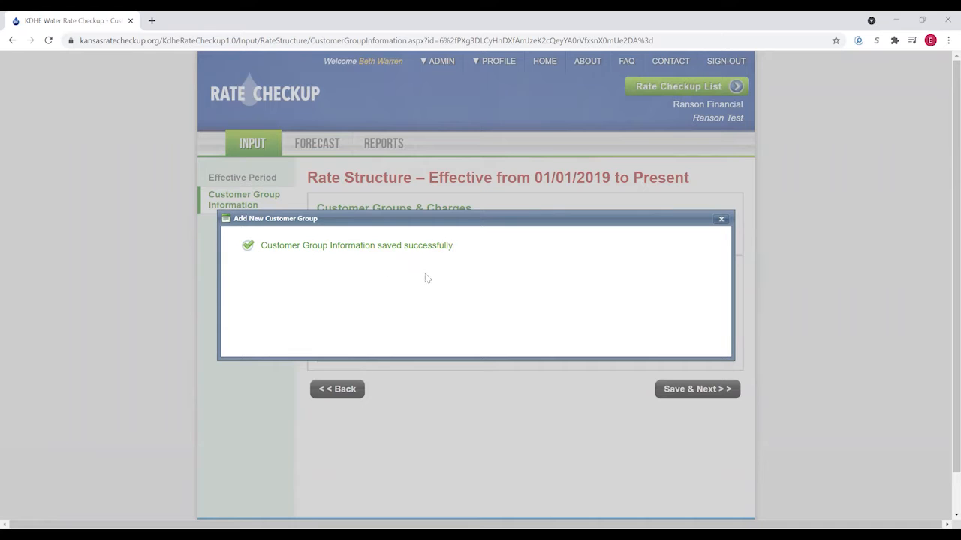
{"action": "left_click", "coordinate": [720, 220]}
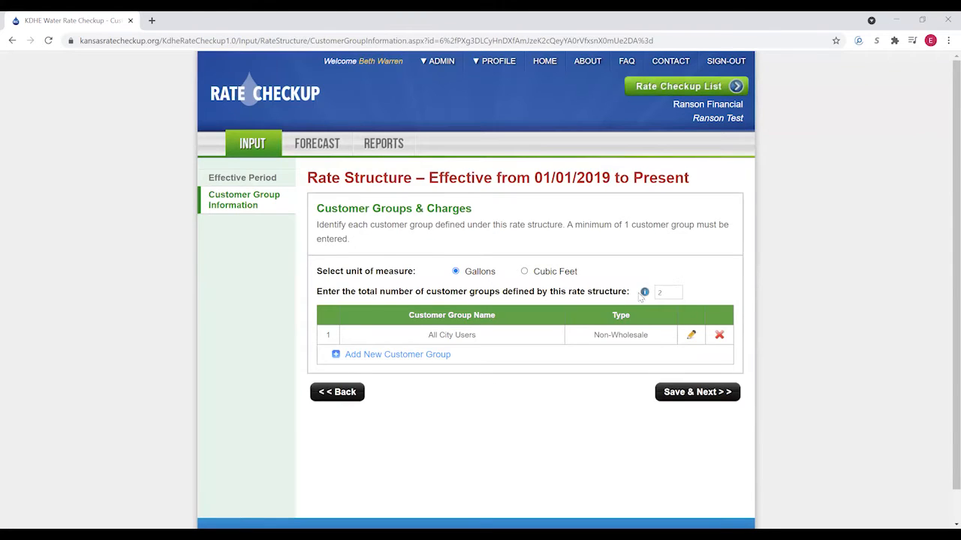
{"action": "left_click", "coordinate": [367, 361]}
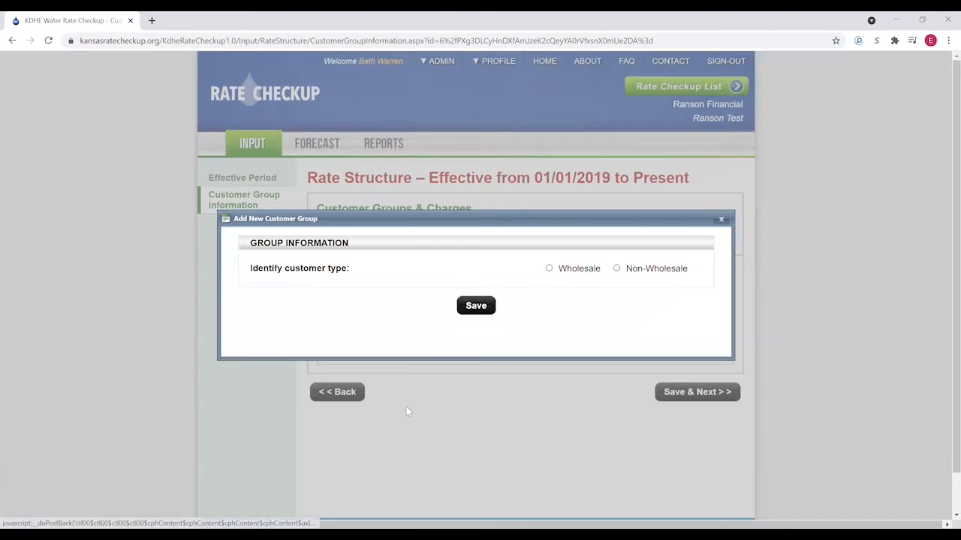
- Make the group Wholesale named 'RWD A', with no minimum purchase and no monthly minimum charge
{"action": "left_click", "coordinate": [549, 270]}
{"action": "left_click", "coordinate": [604, 205]}
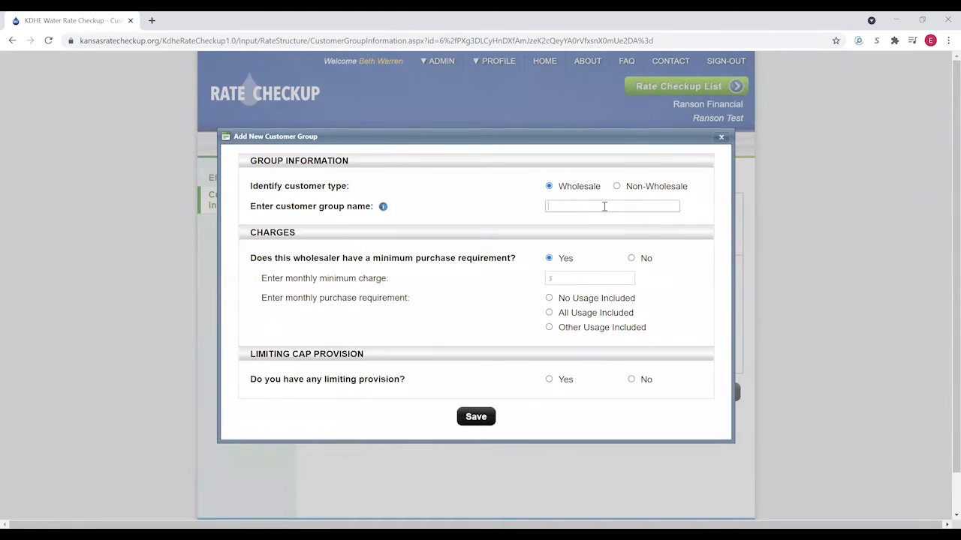
{"action": "type", "text": "RWCD"}
{"action": "key", "text": "BackSpace"}
{"action": "key", "text": "BackSpace"}
{"action": "type", "text": "D"}
{"action": "left_click", "coordinate": [632, 258]}
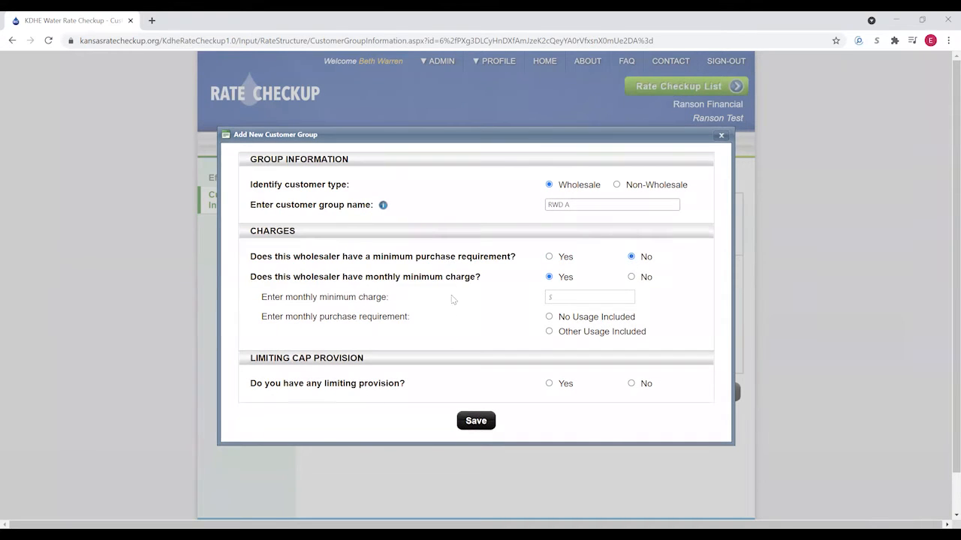
{"action": "left_click", "coordinate": [631, 278]}
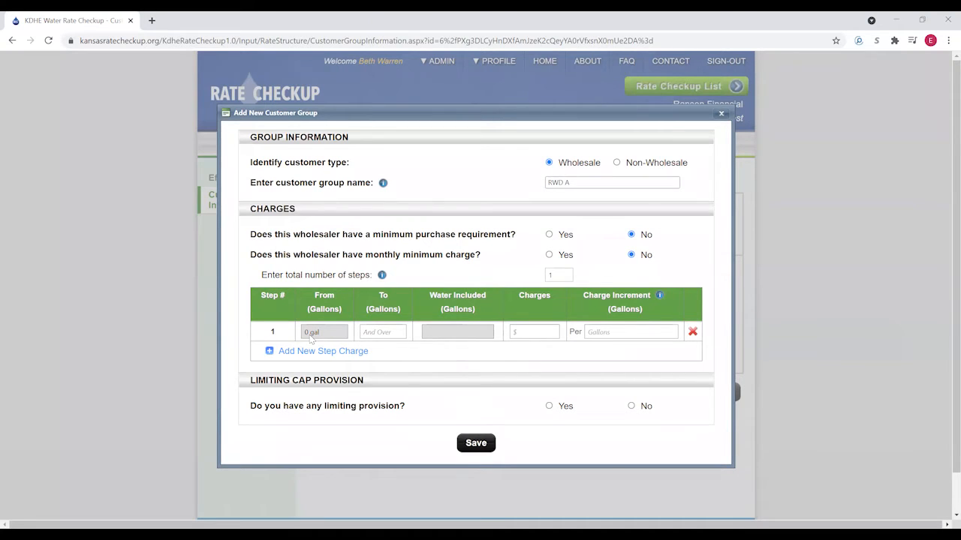
- Charge RWD A $2.63 per 1,000 gal and save the group
{"action": "left_click", "coordinate": [535, 330]}
{"action": "type", "text": "2.63"}
{"action": "left_click", "coordinate": [615, 332]}
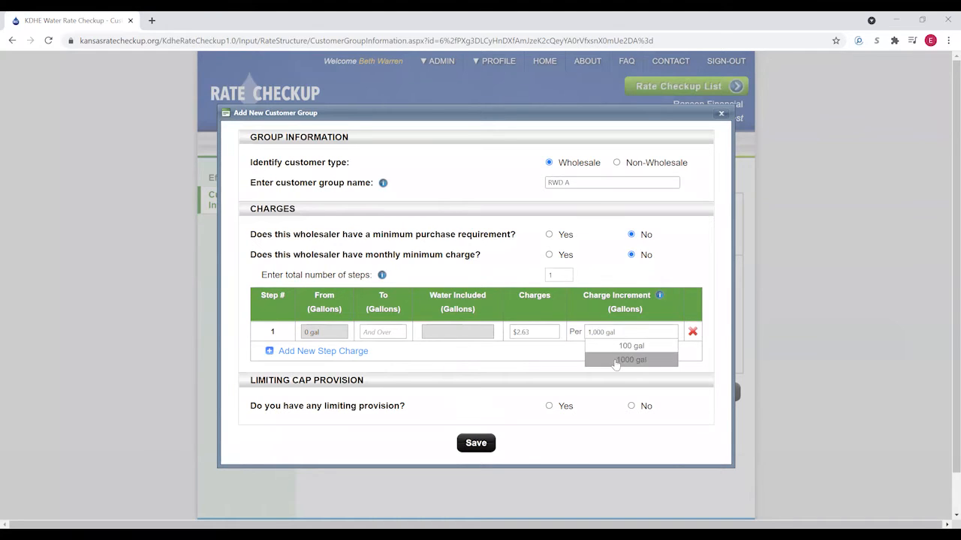
{"action": "left_click", "coordinate": [614, 358]}
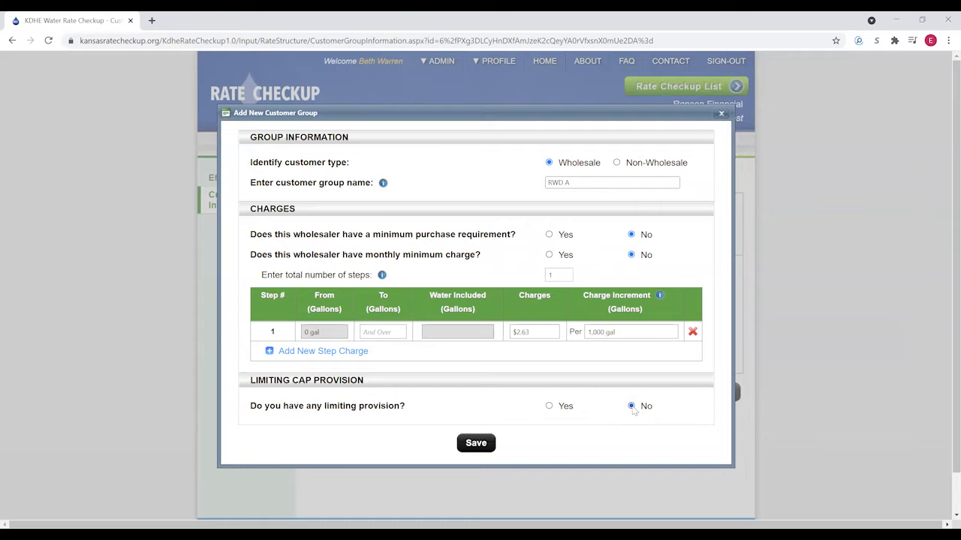
{"action": "left_click", "coordinate": [481, 447]}
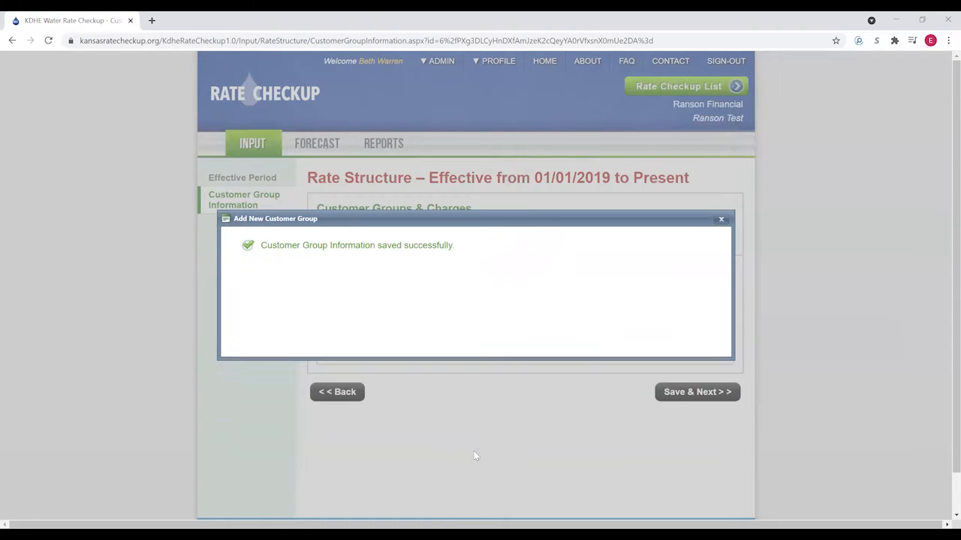
- Dismiss the confirmation and Save & Next the 1/1/2019 rate structure
{"action": "left_click", "coordinate": [719, 221]}
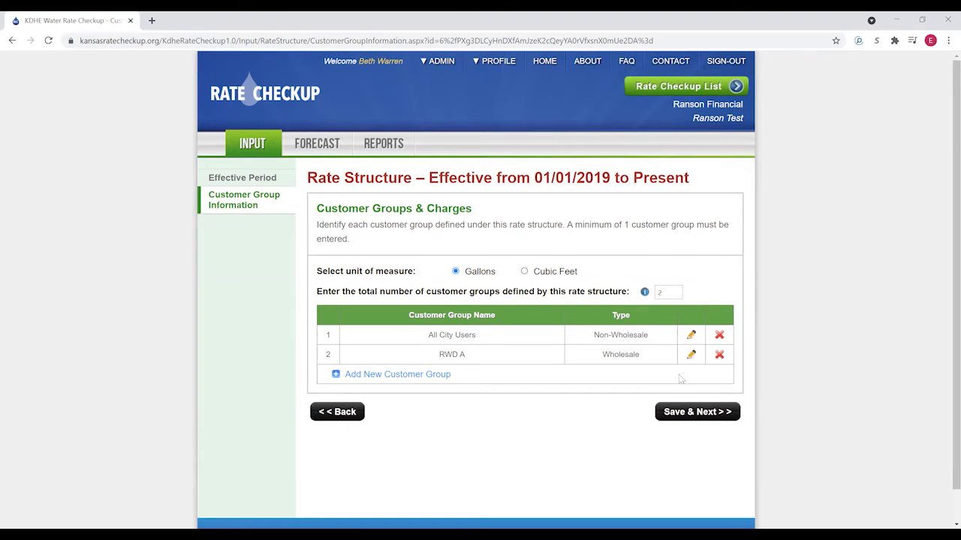
{"action": "left_click", "coordinate": [698, 414]}
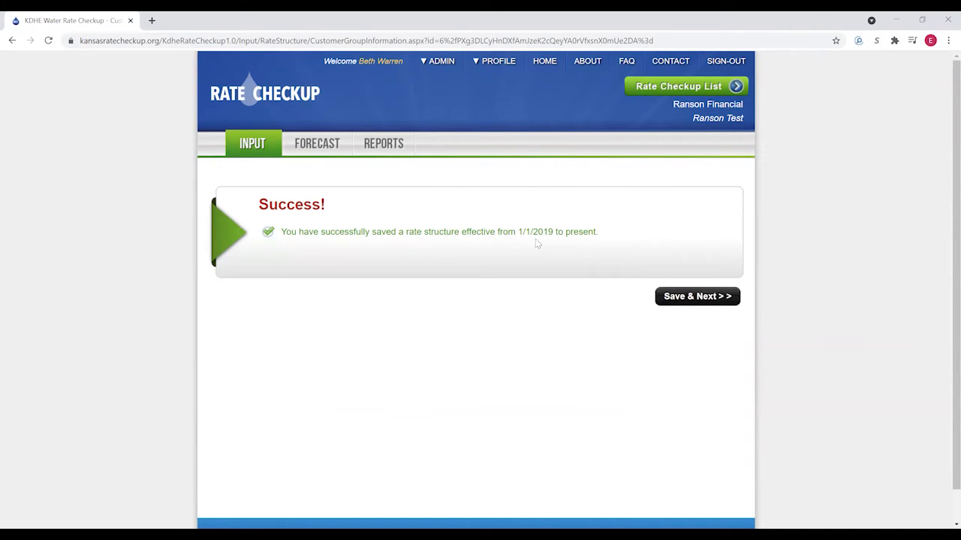
- Continue to the Input Summary and check that the 01/01/2019 rate structure shows Completed
{"action": "left_click", "coordinate": [701, 298]}
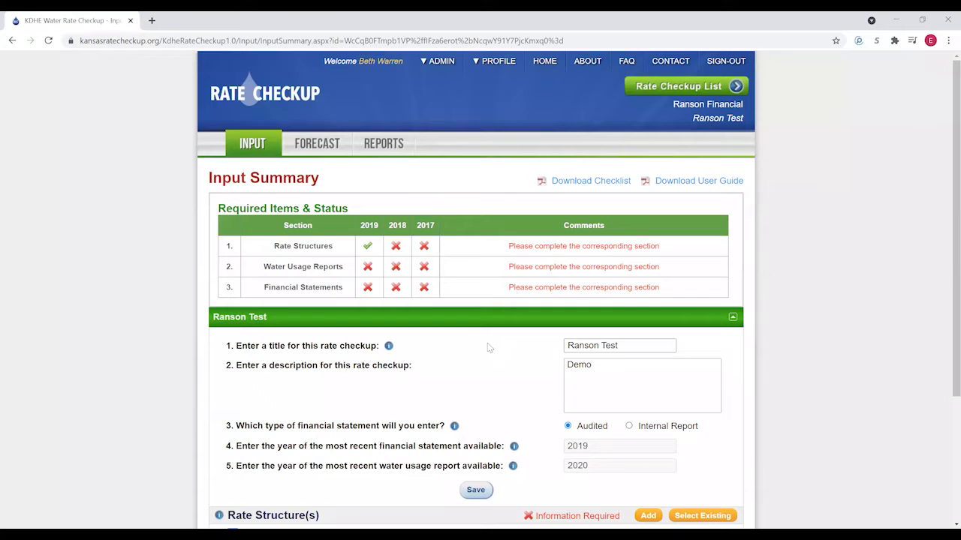
{"action": "scroll", "coordinate": [473, 301], "scroll_direction": "down", "scroll_amount": 2}
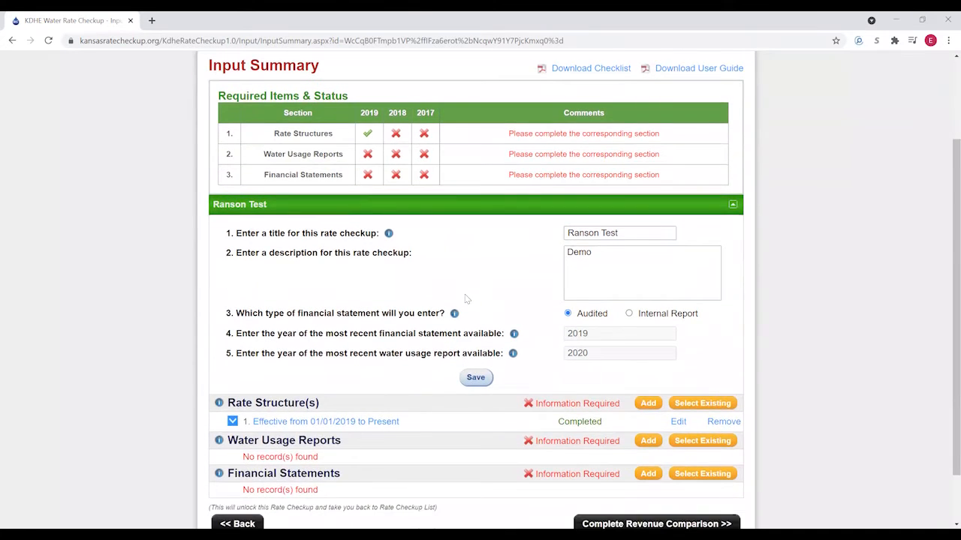
{"action": "scroll", "coordinate": [468, 300], "scroll_direction": "up", "scroll_amount": 1}
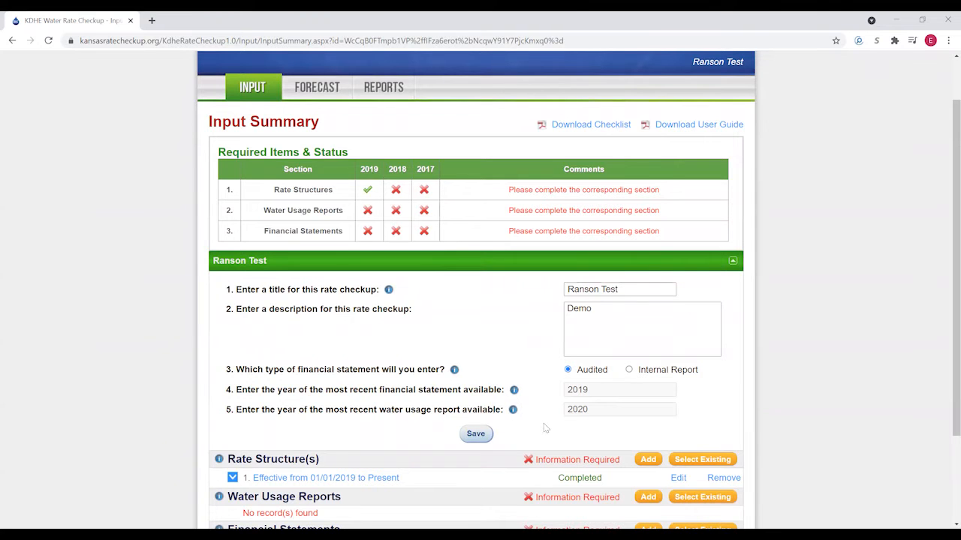
{"action": "scroll", "coordinate": [546, 428], "scroll_direction": "down", "scroll_amount": 1}
- Add a rate structure with start date 1/1/2018 and save its effective period
{"action": "left_click", "coordinate": [648, 404]}
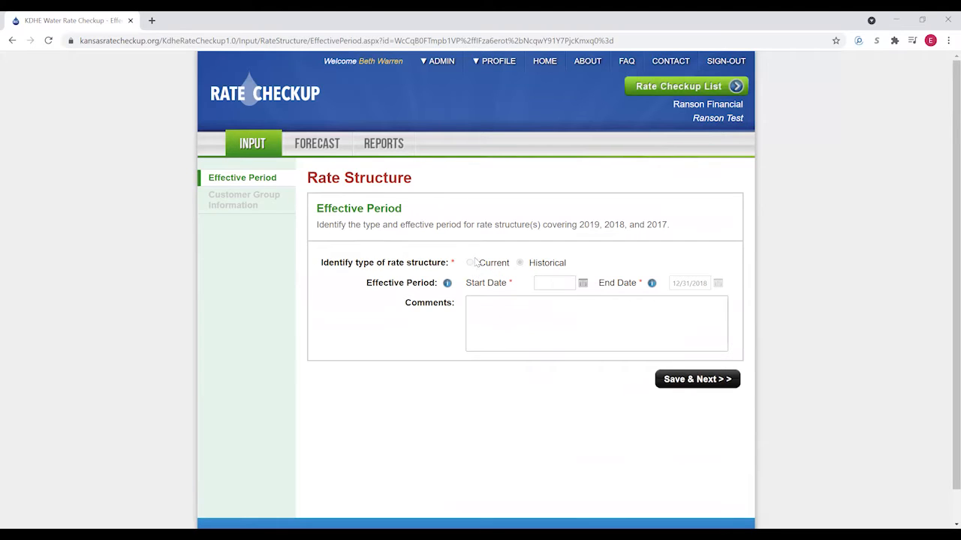
{"action": "mouse_move", "coordinate": [469, 267]}
{"action": "left_click", "coordinate": [555, 282]}
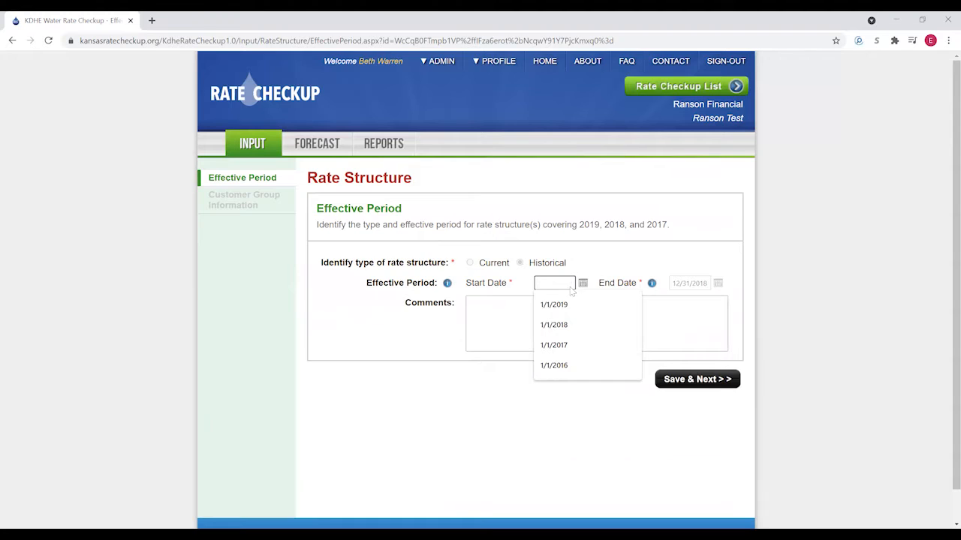
{"action": "left_click", "coordinate": [559, 330]}
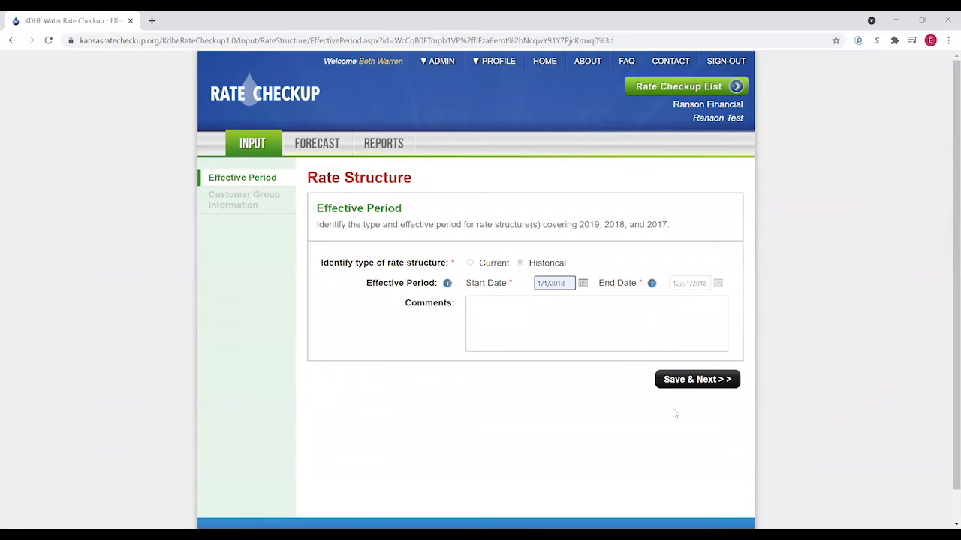
{"action": "left_click", "coordinate": [690, 380]}
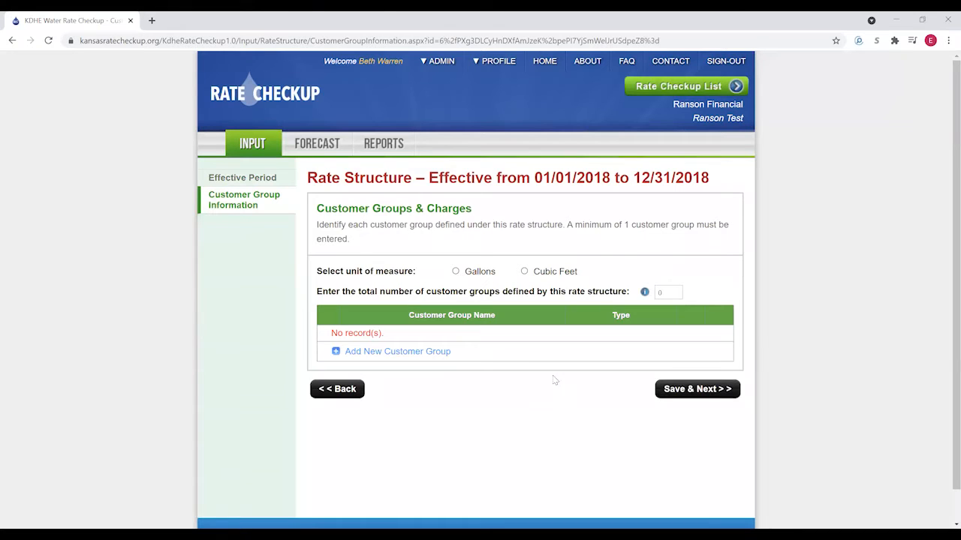
- Measure usage in gallons and set the number of customer groups to 2
{"action": "left_click", "coordinate": [455, 272]}
{"action": "left_click", "coordinate": [671, 292]}
{"action": "left_click", "coordinate": [518, 394]}
- Add Non-Wholesale group All City Users: no large customers, $23.75 minimum including 2,000 gal
{"action": "left_click", "coordinate": [358, 358]}
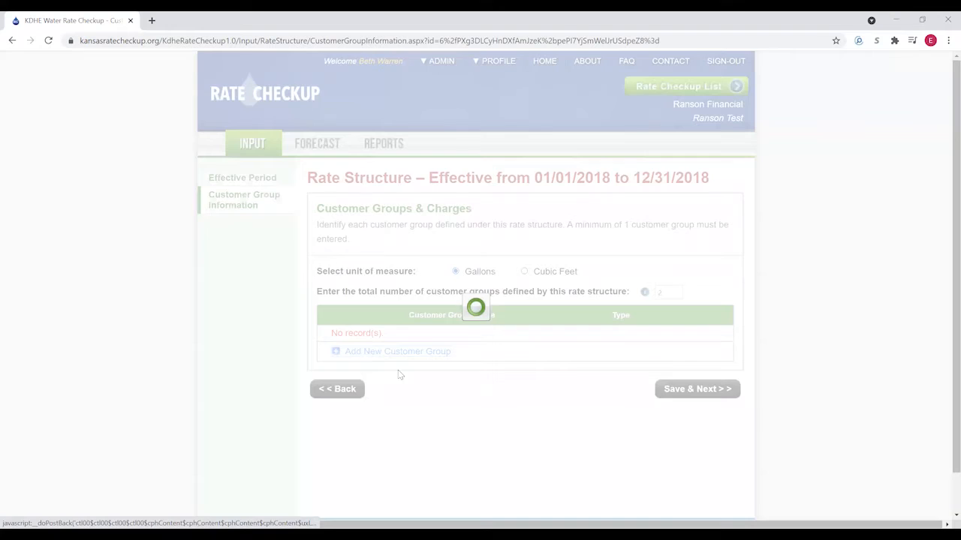
{"action": "left_click", "coordinate": [617, 269]}
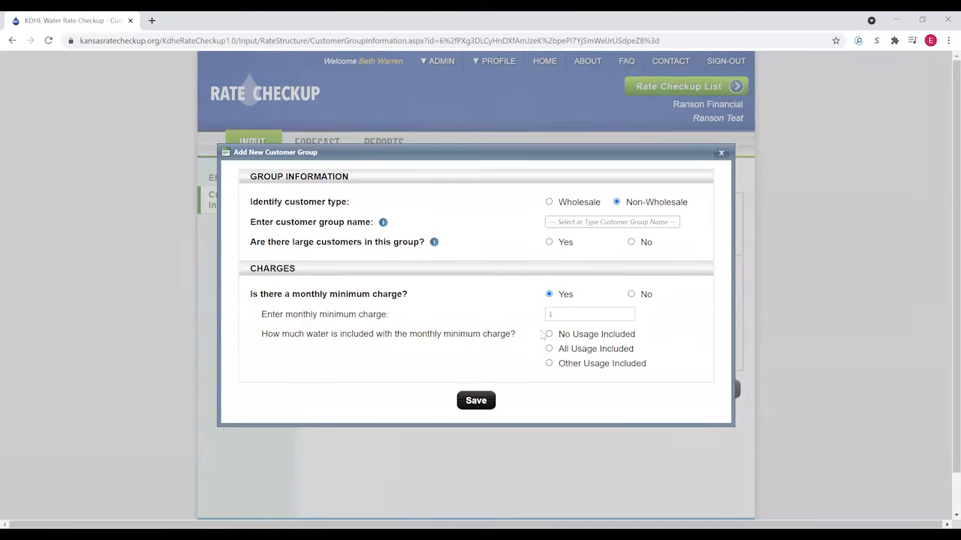
{"action": "left_click", "coordinate": [603, 221]}
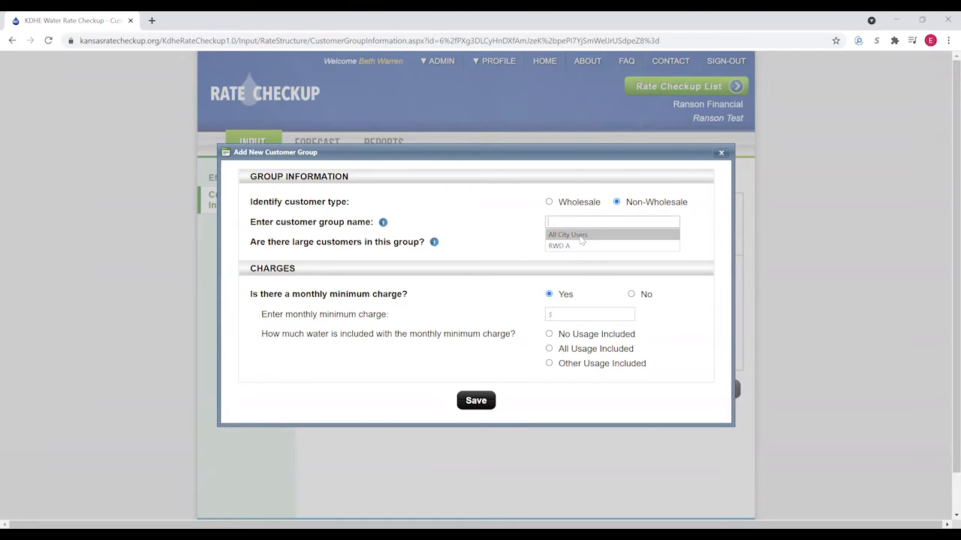
{"action": "left_click", "coordinate": [580, 236]}
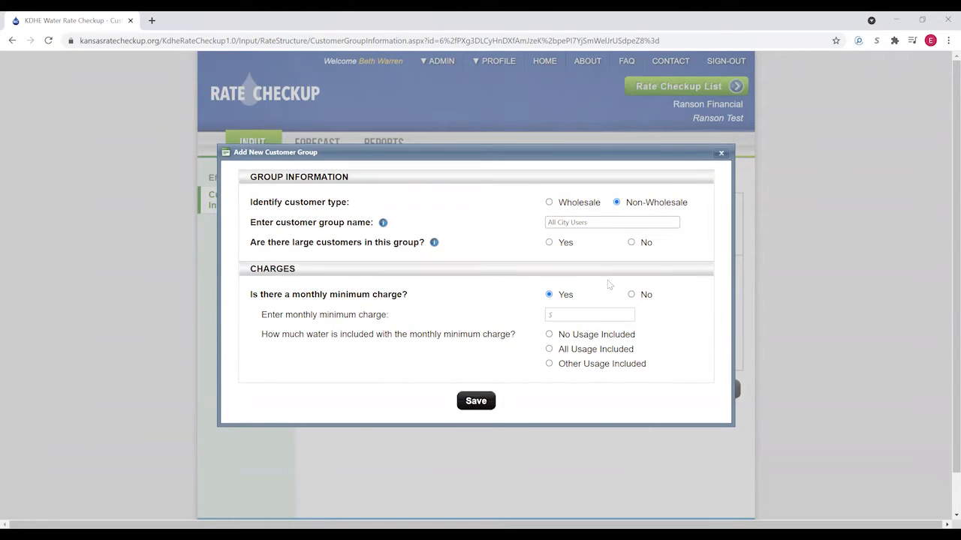
{"action": "left_click", "coordinate": [633, 244]}
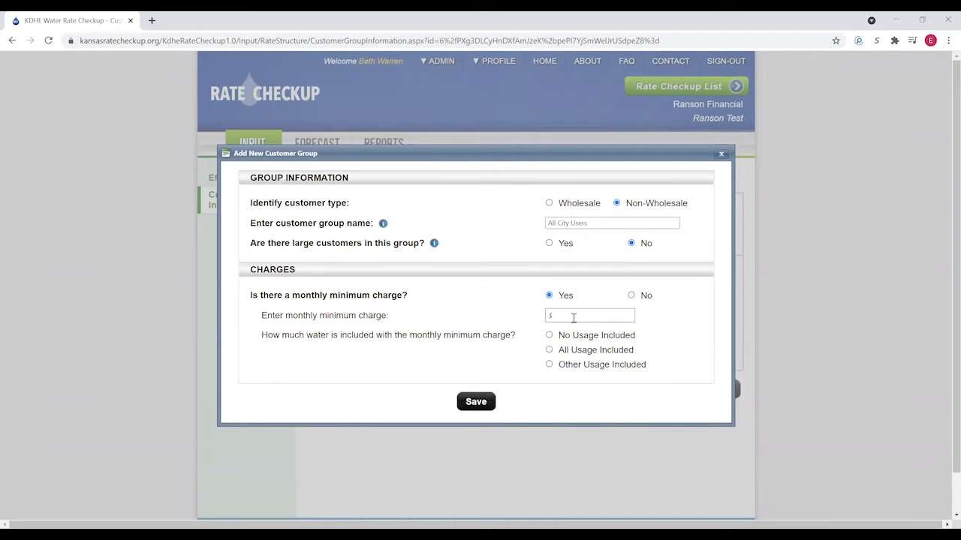
{"action": "left_click", "coordinate": [575, 315]}
{"action": "type", "text": "23.75"}
{"action": "left_click", "coordinate": [549, 365]}
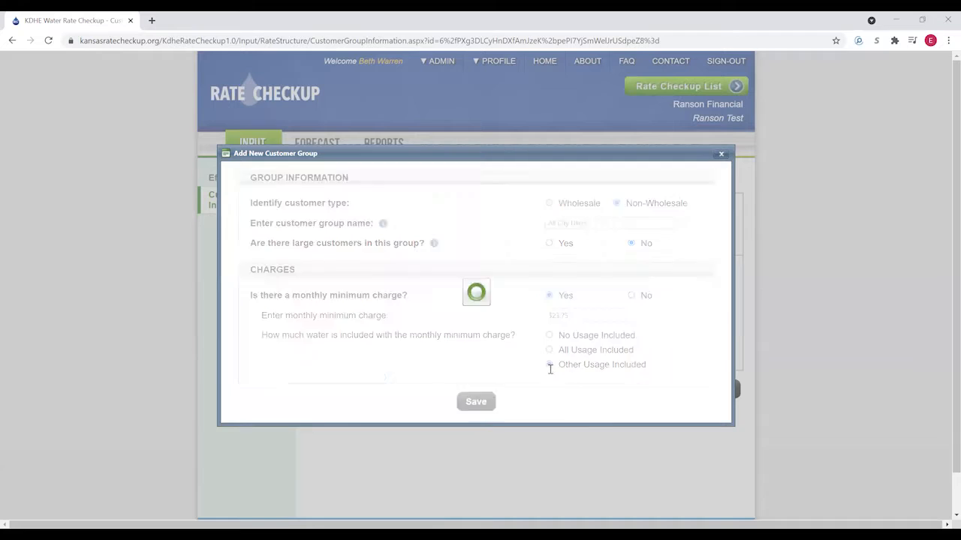
{"action": "left_click", "coordinate": [578, 321]}
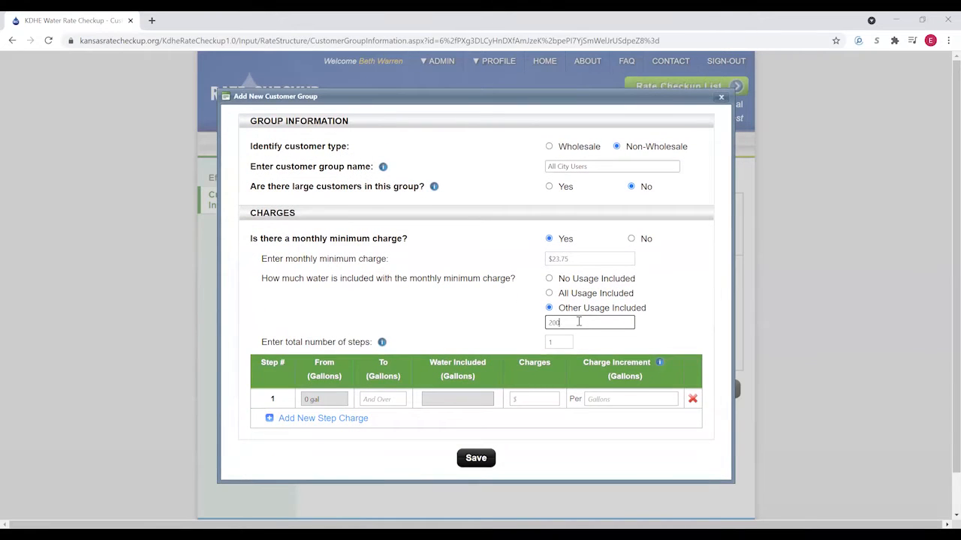
{"action": "left_click", "coordinate": [558, 343]}
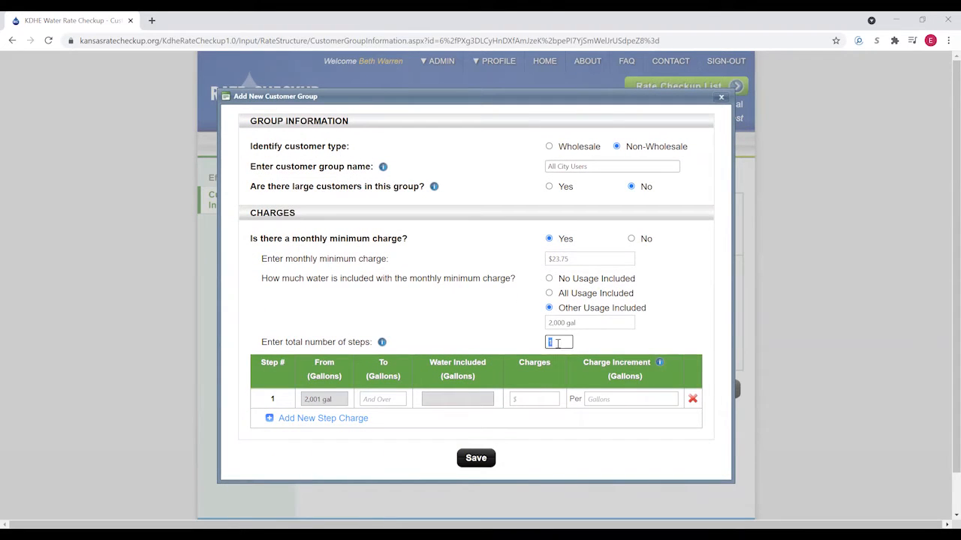
- Set 4 rate steps, with step 1 up to 5,000 gal and step 2 up to 10,000 gal, per 1,000 gal
{"action": "type", "text": "4"}
{"action": "left_click", "coordinate": [391, 402]}
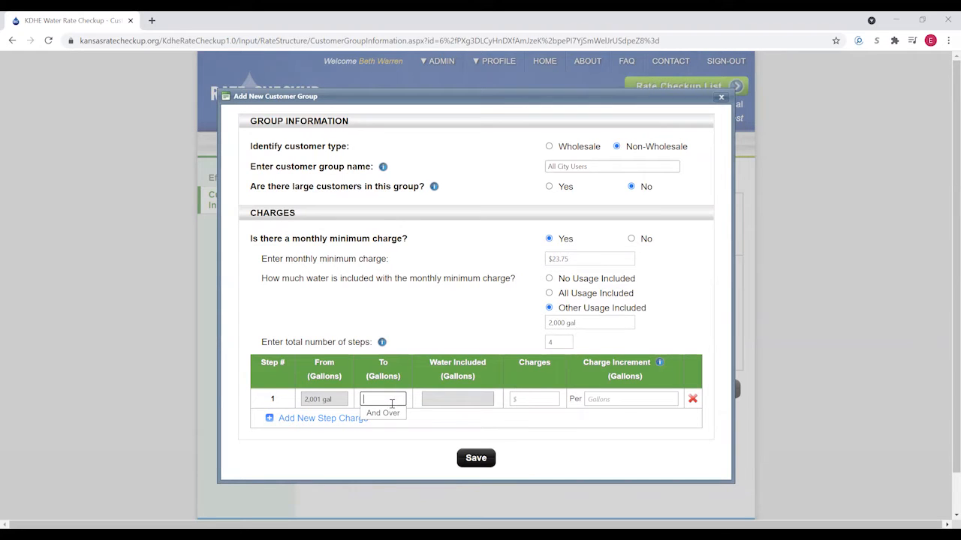
{"action": "type", "text": "5000"}
{"action": "left_click", "coordinate": [535, 398]}
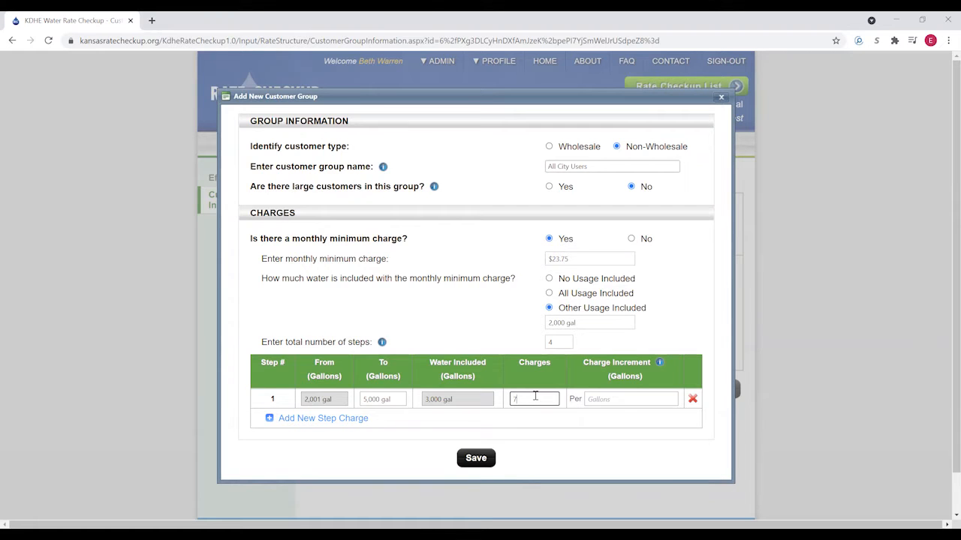
{"action": "left_click", "coordinate": [611, 398]}
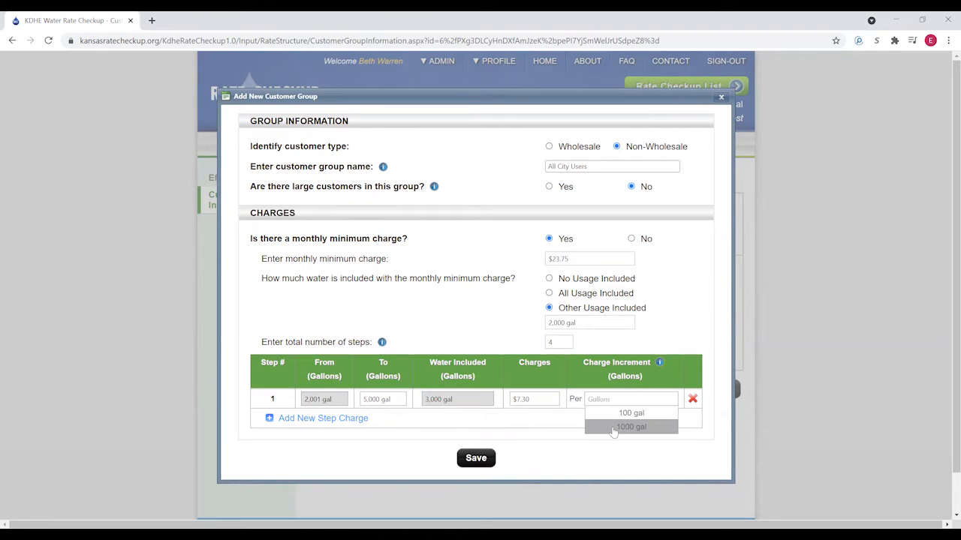
{"action": "left_click", "coordinate": [622, 424]}
{"action": "left_click", "coordinate": [348, 418]}
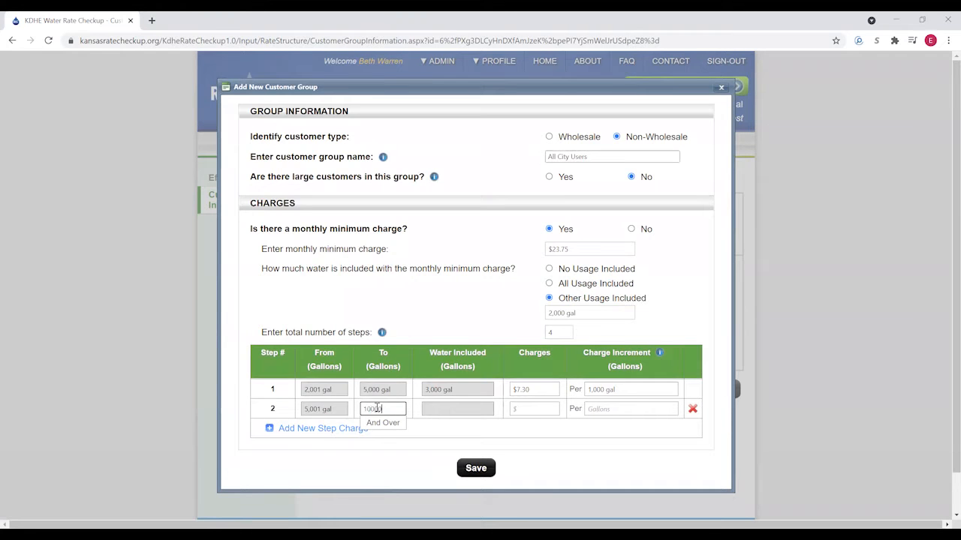
{"action": "left_click", "coordinate": [523, 406]}
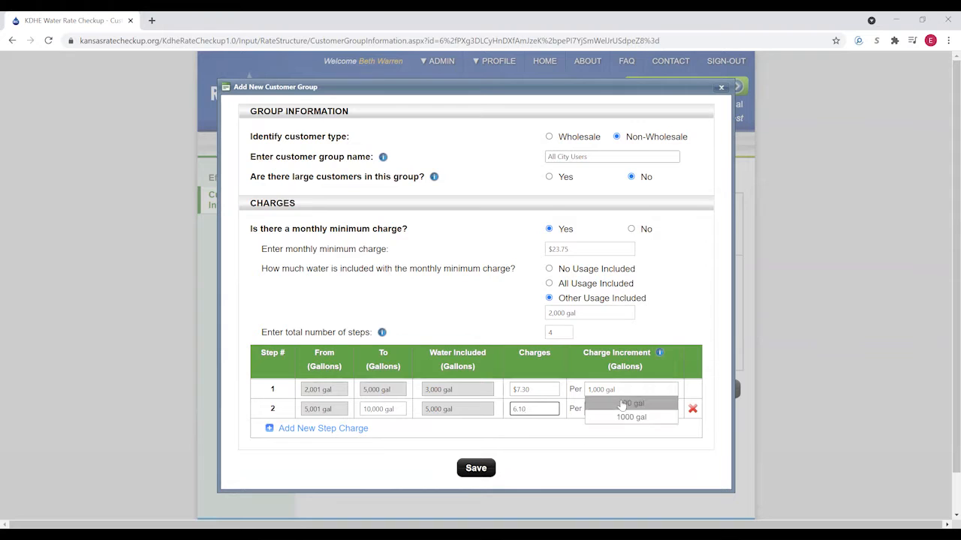
{"action": "mouse_move", "coordinate": [622, 408]}
{"action": "left_click", "coordinate": [624, 441]}
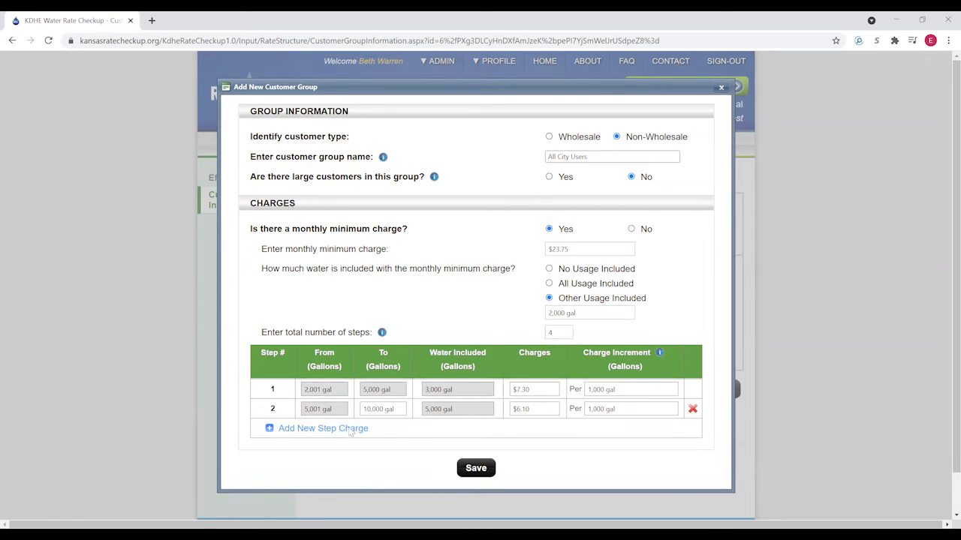
- Set step 3 up to 499,999 gal, complete step 4 per 1,000 gal, and save the group
{"action": "left_click", "coordinate": [309, 429]}
{"action": "left_click", "coordinate": [377, 418]}
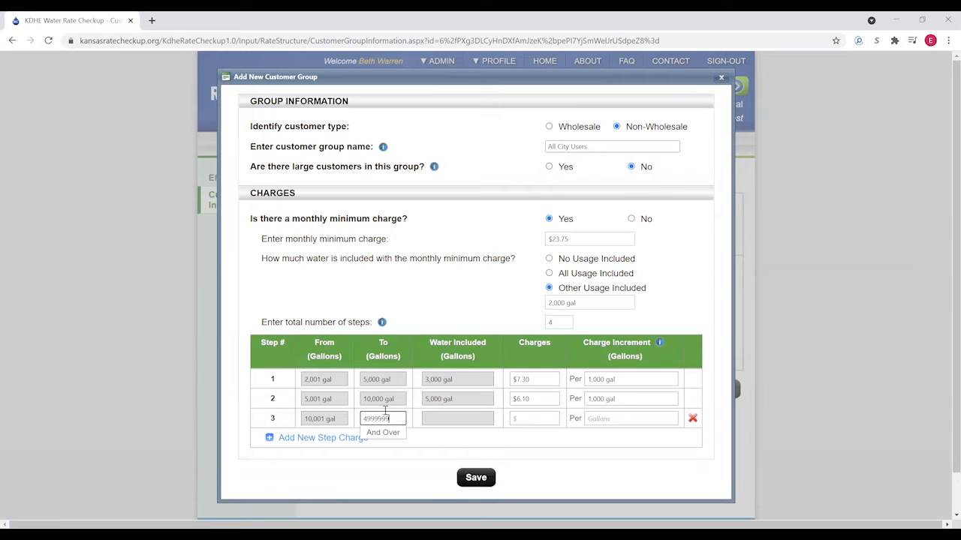
{"action": "left_click", "coordinate": [538, 417]}
{"action": "left_click", "coordinate": [383, 419]}
{"action": "type", "text": "4"}
{"action": "left_click", "coordinate": [525, 418]}
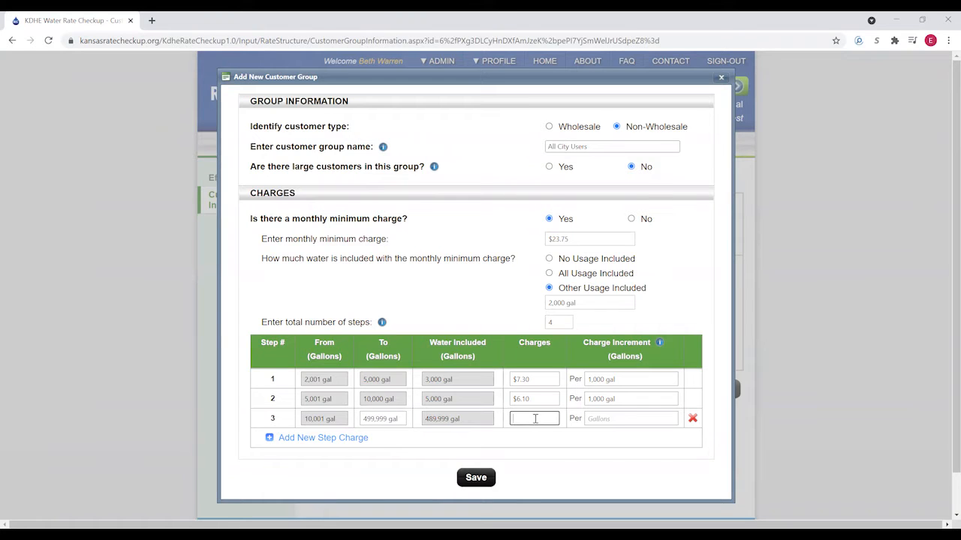
{"action": "left_click", "coordinate": [637, 419]}
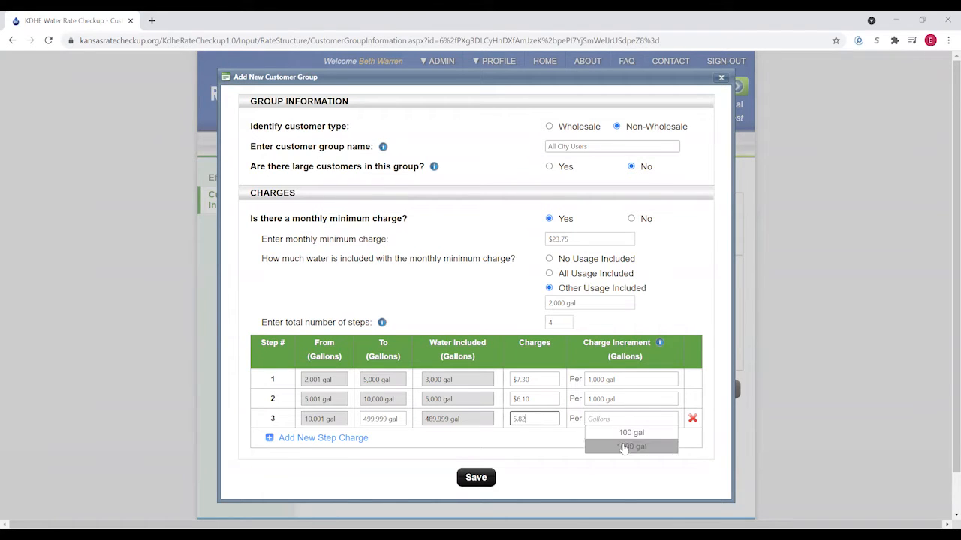
{"action": "left_click", "coordinate": [624, 448]}
{"action": "left_click", "coordinate": [349, 438]}
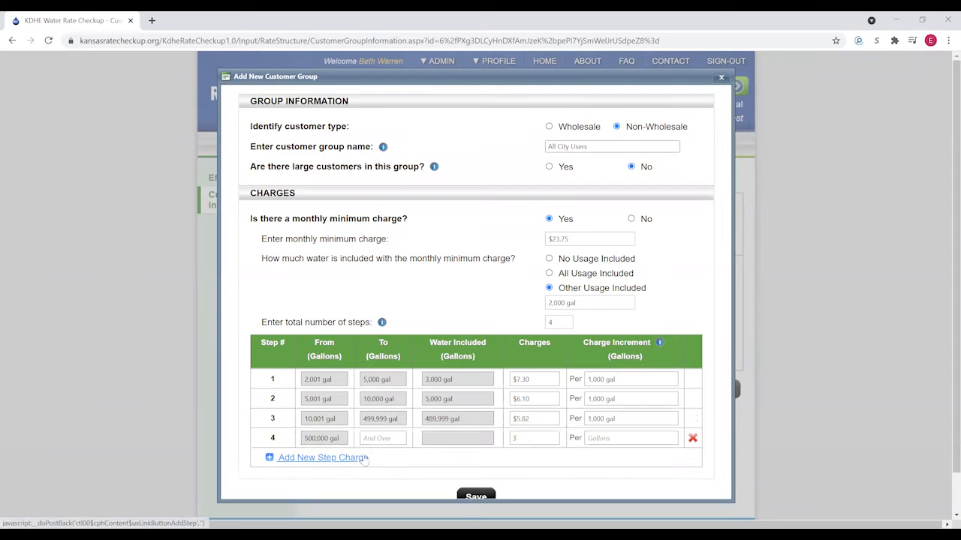
{"action": "left_click", "coordinate": [538, 428]}
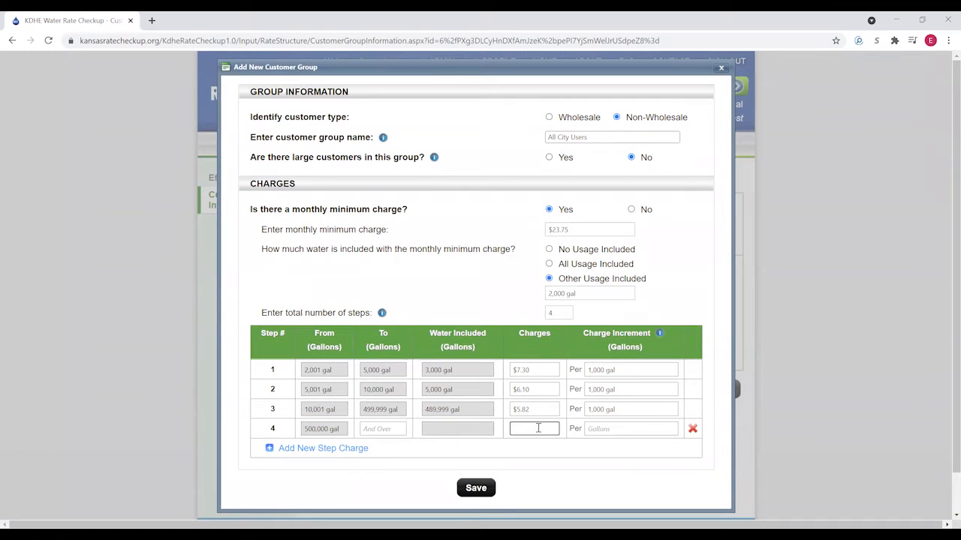
{"action": "left_click", "coordinate": [645, 431]}
{"action": "left_click", "coordinate": [638, 457]}
{"action": "left_click", "coordinate": [475, 488]}
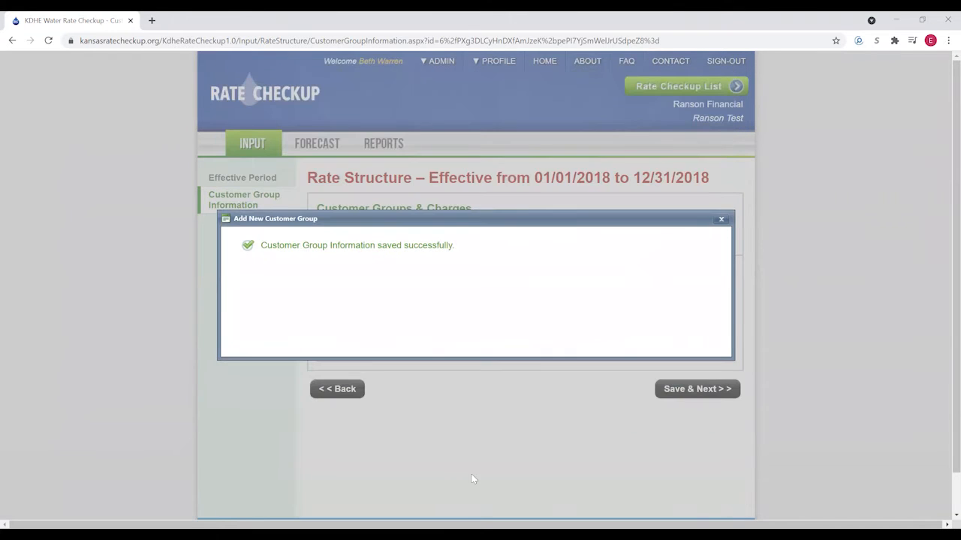
- Add Wholesale group RWD A with no minimum purchase requirement and no monthly minimum charge
{"action": "left_click", "coordinate": [722, 220]}
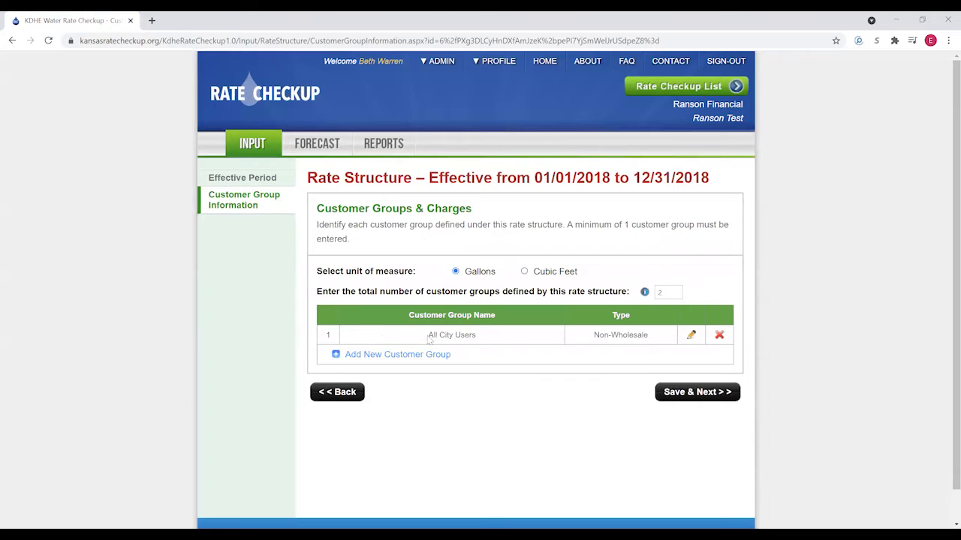
{"action": "left_click", "coordinate": [372, 356]}
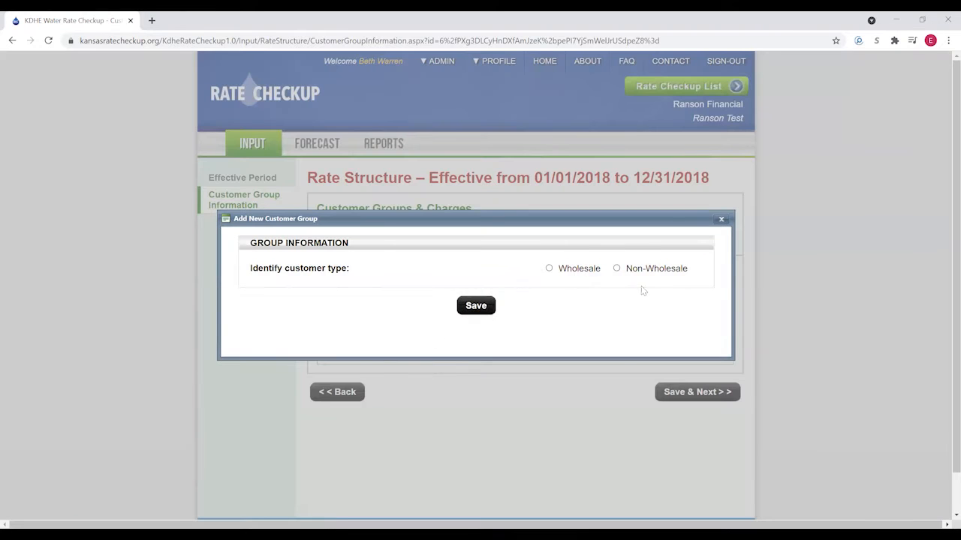
{"action": "left_click", "coordinate": [576, 274]}
{"action": "left_click", "coordinate": [581, 205]}
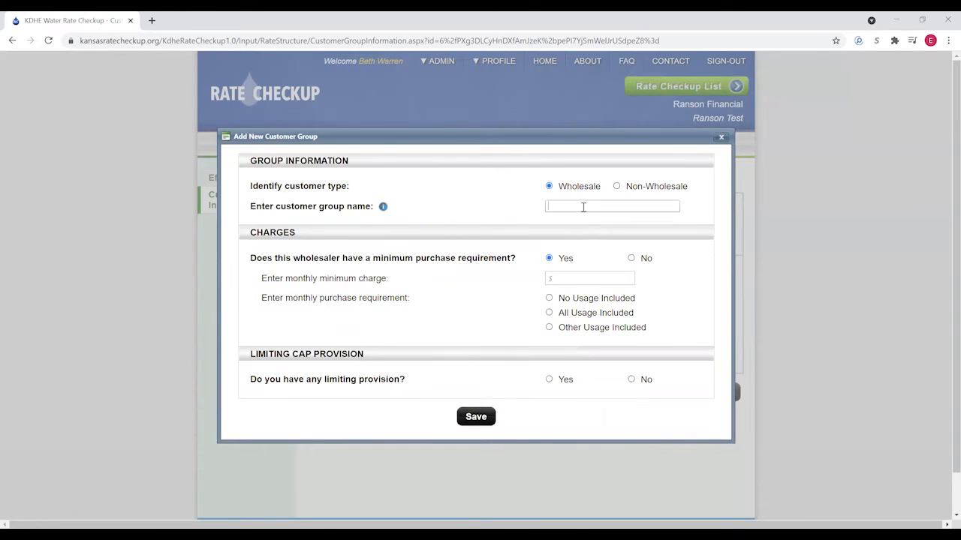
{"action": "left_click", "coordinate": [586, 227]}
{"action": "left_click", "coordinate": [632, 258]}
{"action": "left_click", "coordinate": [630, 277]}
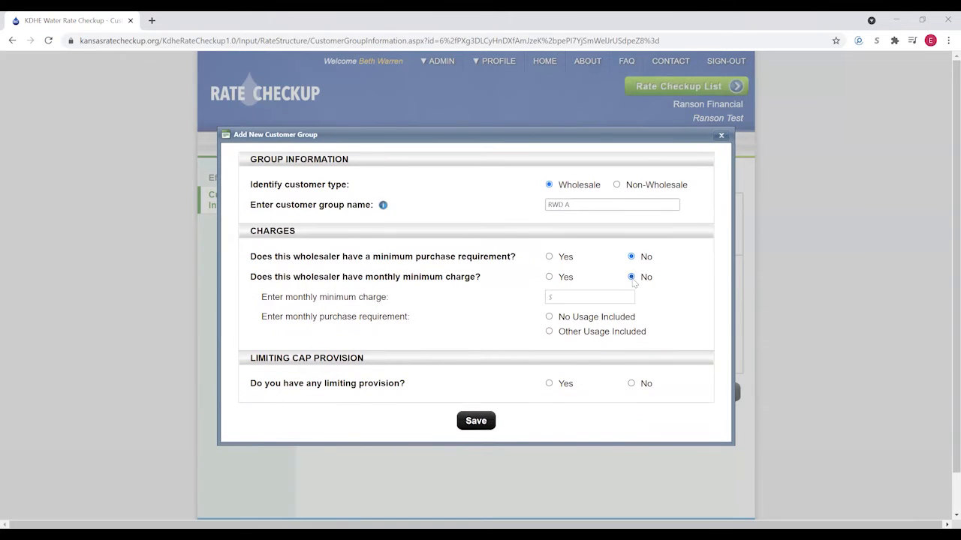
- Charge RWD A $2.66 per 1,000 gal, save it, and save the 2018 rate structure
{"action": "left_click", "coordinate": [547, 333]}
{"action": "type", "text": "2.66"}
{"action": "left_click", "coordinate": [623, 332]}
{"action": "left_click", "coordinate": [629, 362]}
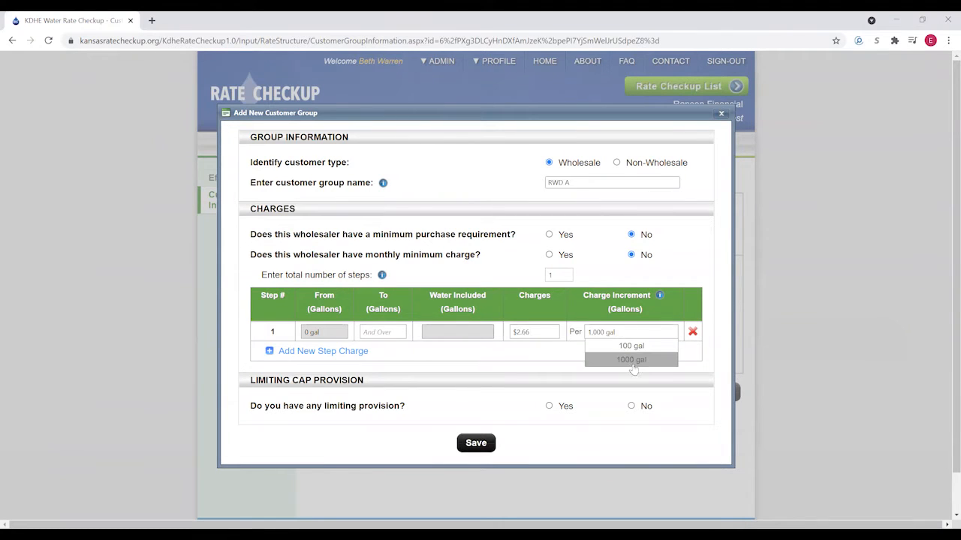
{"action": "left_click", "coordinate": [630, 406]}
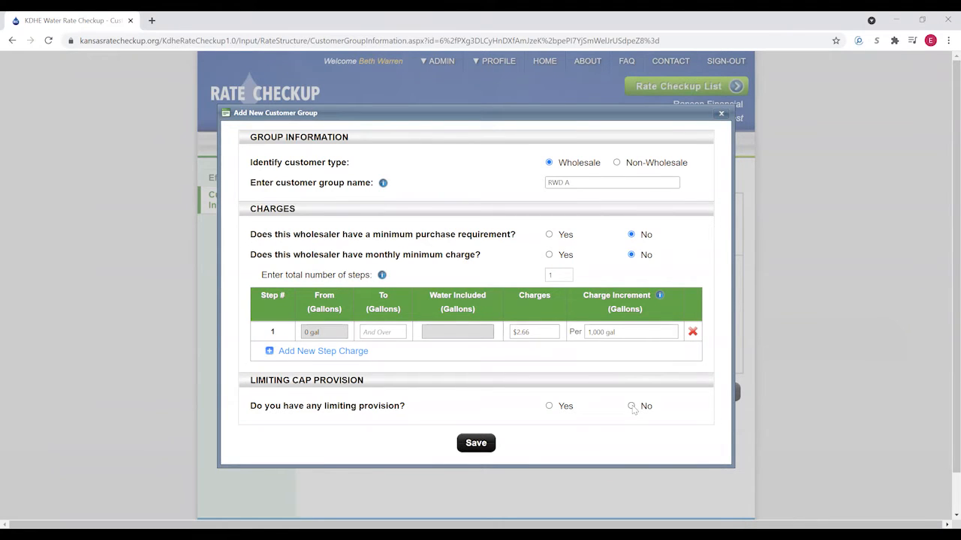
{"action": "left_click", "coordinate": [475, 444]}
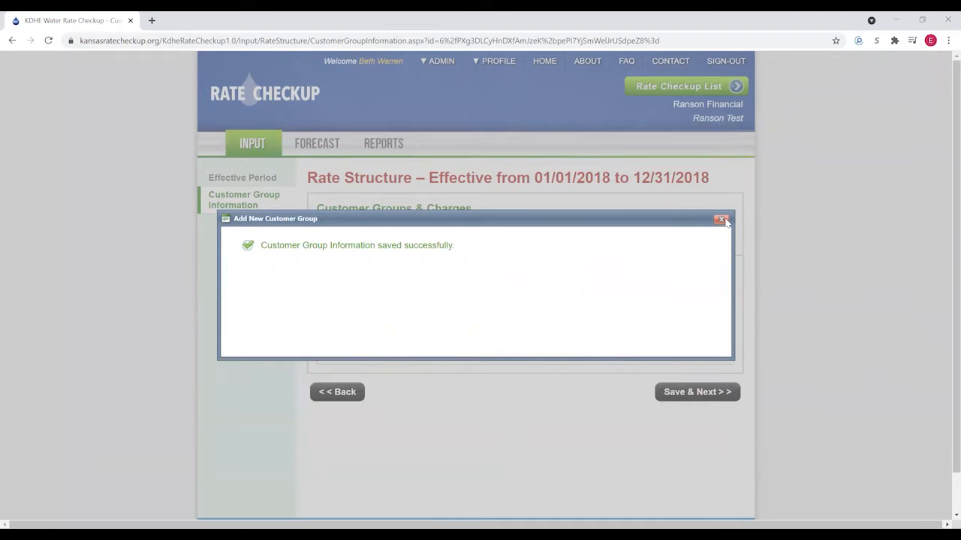
{"action": "left_click", "coordinate": [721, 220]}
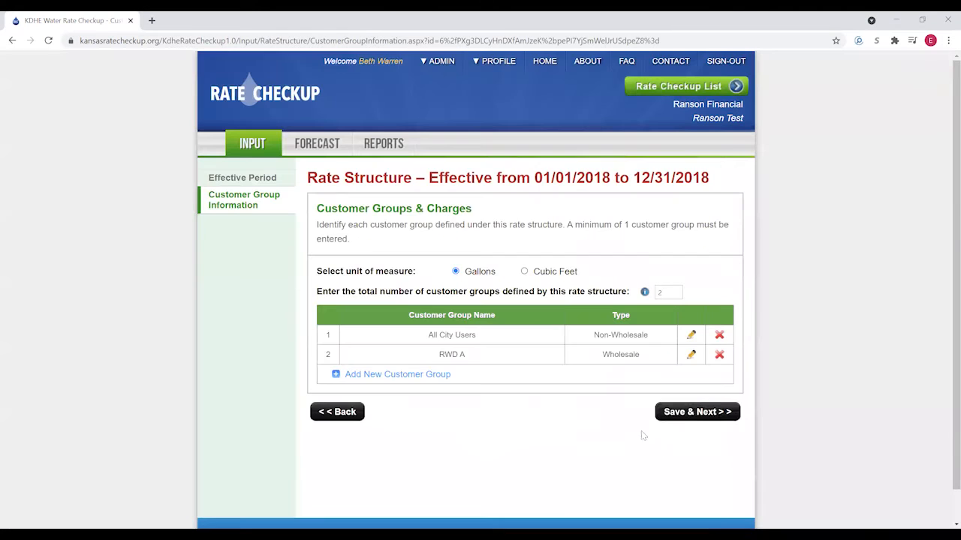
{"action": "left_click", "coordinate": [693, 413]}
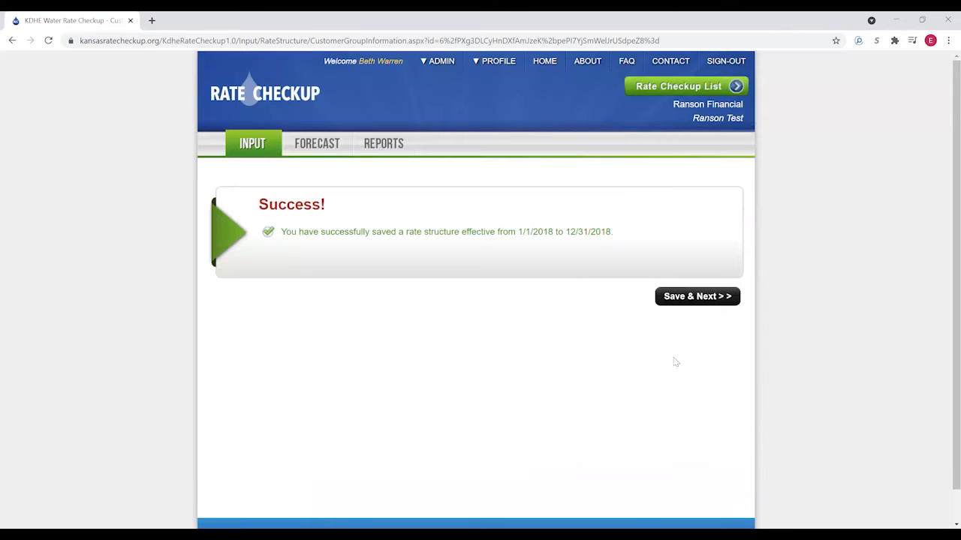
- From the Input Summary, add a third rate structure starting 1/1/2017 and save its effective period
{"action": "left_click", "coordinate": [695, 298]}
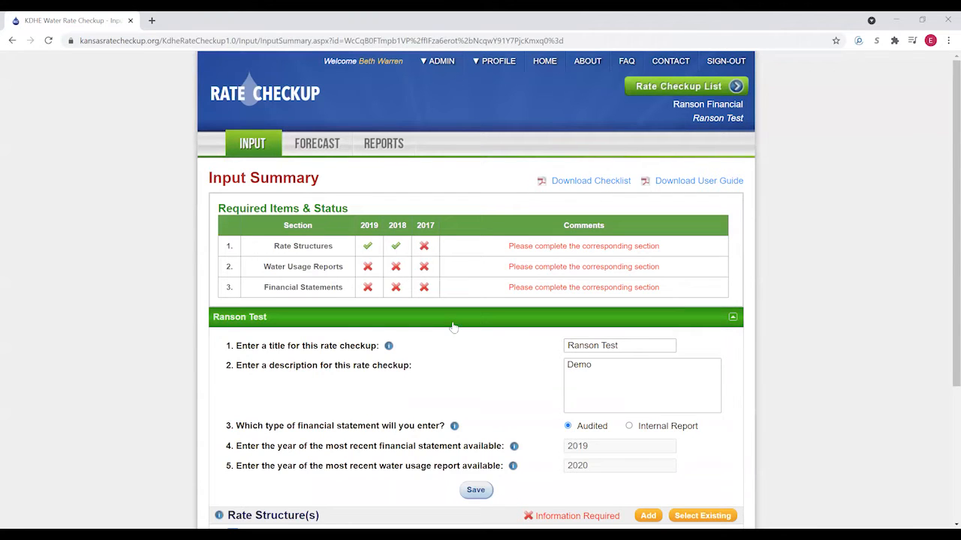
{"action": "scroll", "coordinate": [473, 337], "scroll_direction": "down", "scroll_amount": 1}
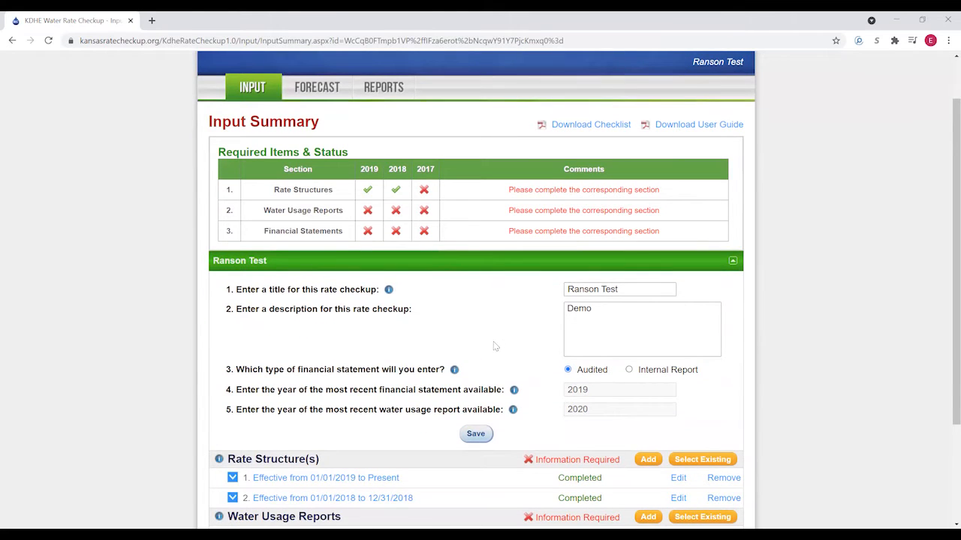
{"action": "scroll", "coordinate": [488, 338], "scroll_direction": "down", "scroll_amount": 1}
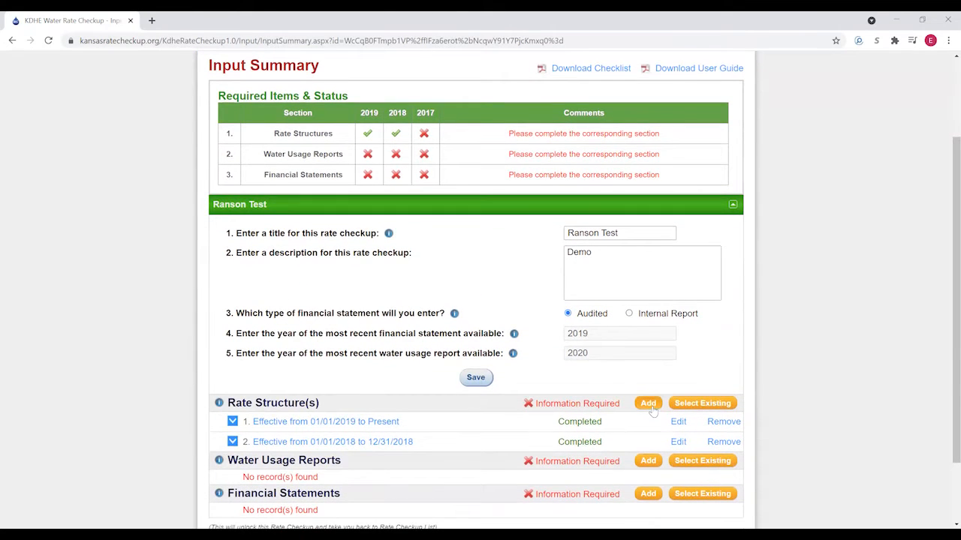
{"action": "left_click", "coordinate": [649, 404]}
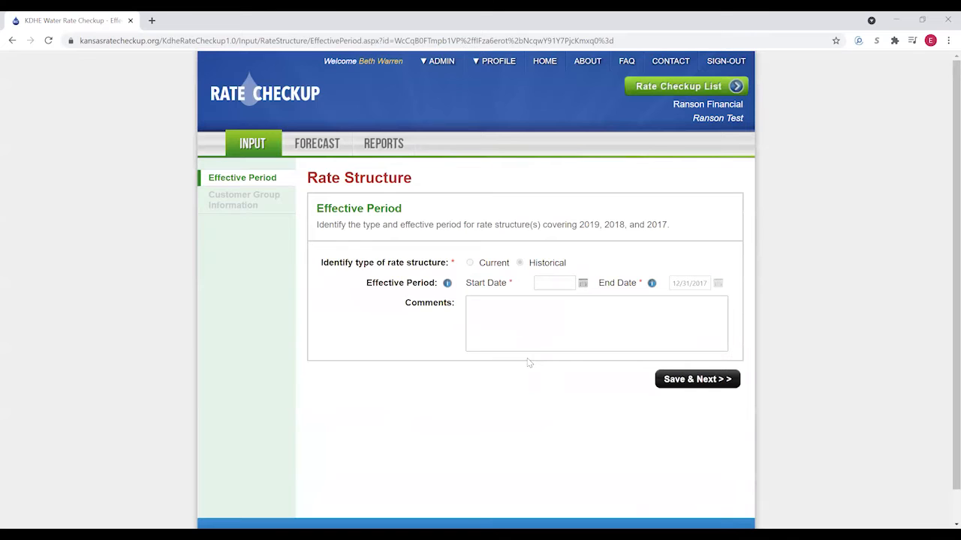
{"action": "left_click", "coordinate": [553, 283]}
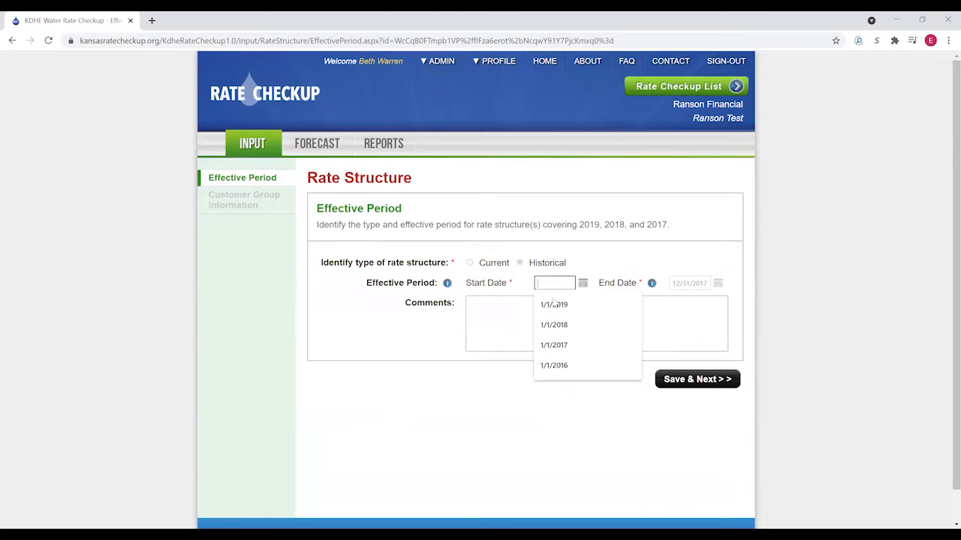
{"action": "left_click", "coordinate": [559, 342]}
{"action": "left_click", "coordinate": [684, 380]}
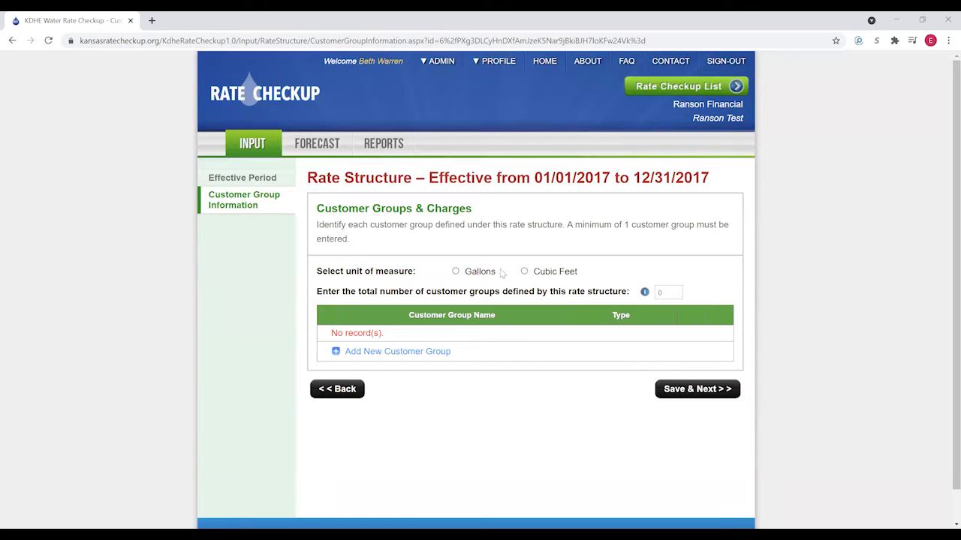
- Set the customer group count to 2 and start a non-wholesale All City Users group with no large customers
{"action": "left_click_drag", "start_coordinate": [658, 293], "coordinate": [666, 294]}
{"action": "type", "text": "2"}
{"action": "left_click", "coordinate": [376, 352]}
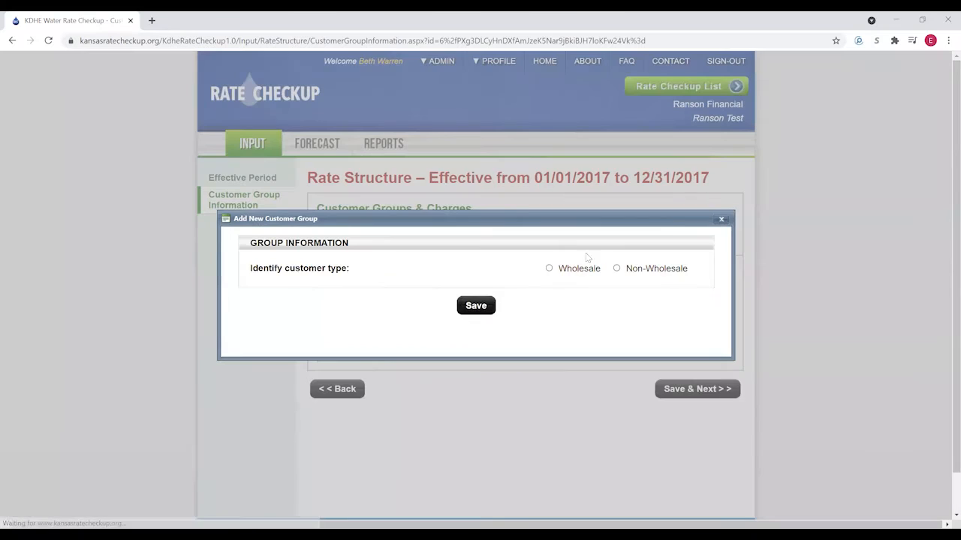
{"action": "left_click", "coordinate": [641, 269]}
{"action": "left_click", "coordinate": [594, 221]}
{"action": "left_click", "coordinate": [587, 235]}
{"action": "left_click", "coordinate": [632, 245]}
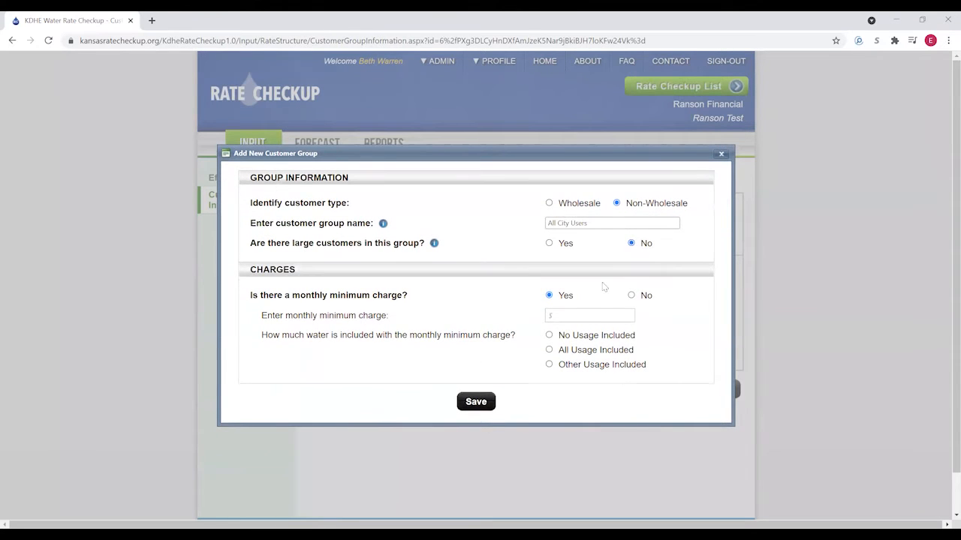
- Enter a $23.43 monthly minimum charge that includes 2,000 gallons of usage
{"action": "left_click", "coordinate": [601, 313]}
{"action": "type", "text": "23.43"}
{"action": "left_click", "coordinate": [560, 364]}
{"action": "left_click", "coordinate": [566, 321]}
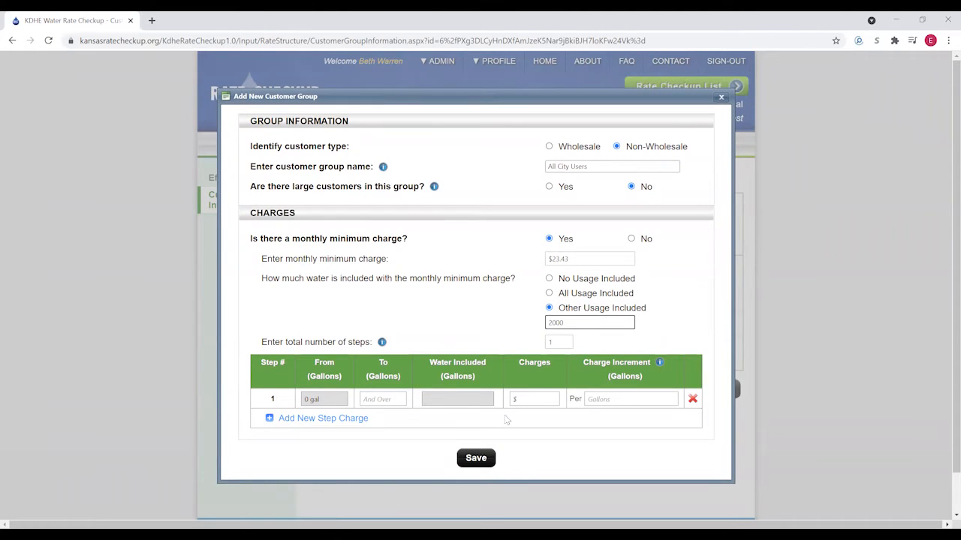
- Use four rate steps, with step 1 up to 5,000 gal at $6.98 per 1,000 gal
{"action": "left_click", "coordinate": [383, 398]}
{"action": "left_click", "coordinate": [553, 344]}
{"action": "type", "text": "4"}
{"action": "left_click", "coordinate": [378, 397]}
{"action": "type", "text": "5000"}
{"action": "left_click", "coordinate": [534, 399]}
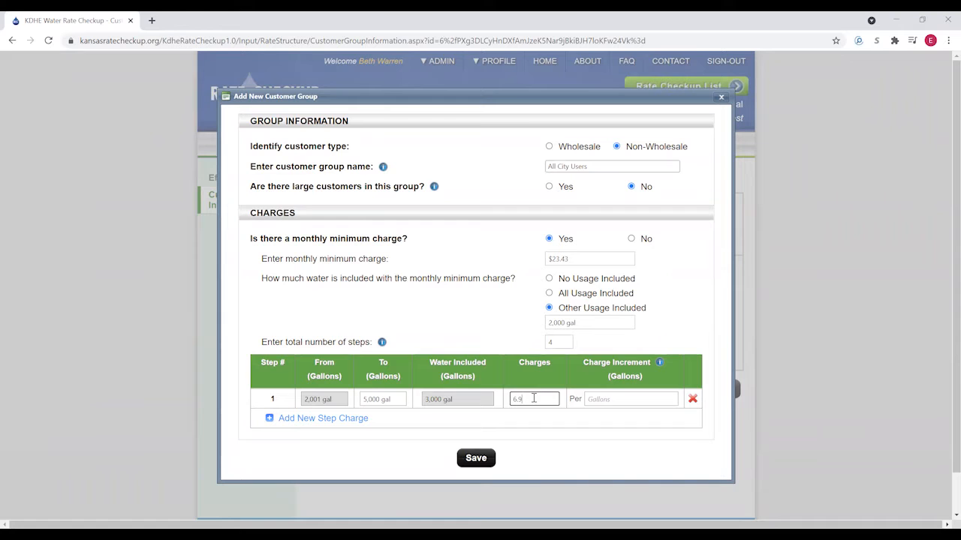
{"action": "type", "text": "6.98"}
{"action": "left_click", "coordinate": [593, 398]}
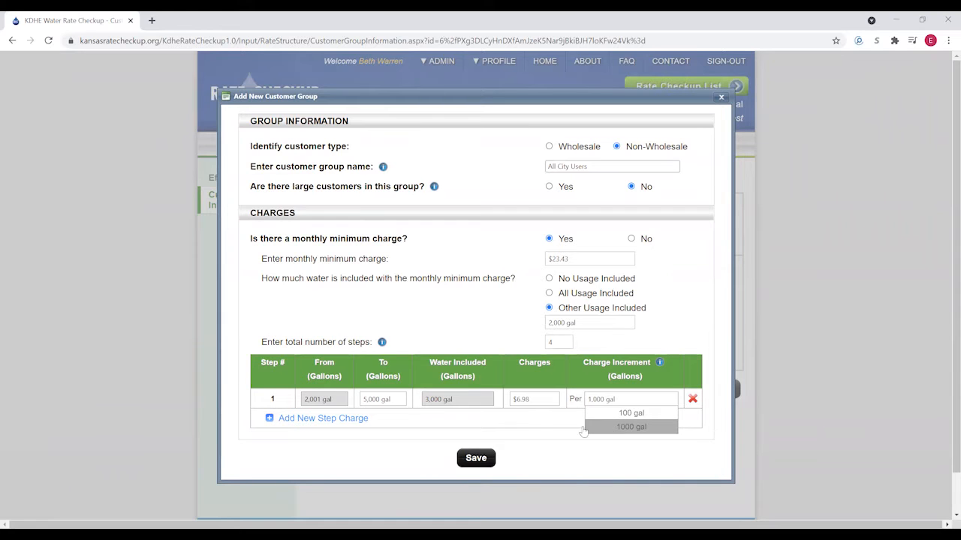
{"action": "left_click", "coordinate": [607, 425]}
- Add step 2 at $5.78 and step 3 up to 499,999 gal at $5.50, each per 1,000 gal
{"action": "left_click", "coordinate": [356, 425]}
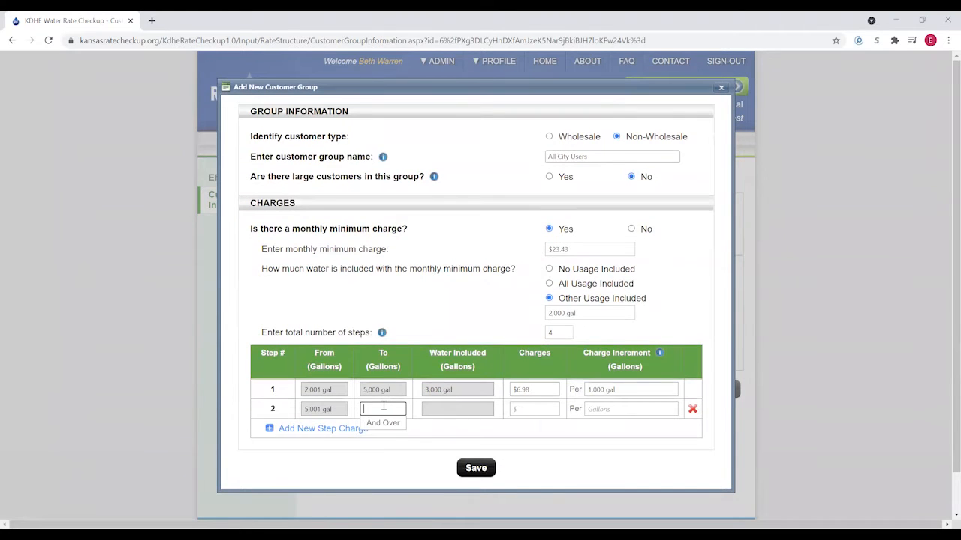
{"action": "left_click", "coordinate": [532, 405]}
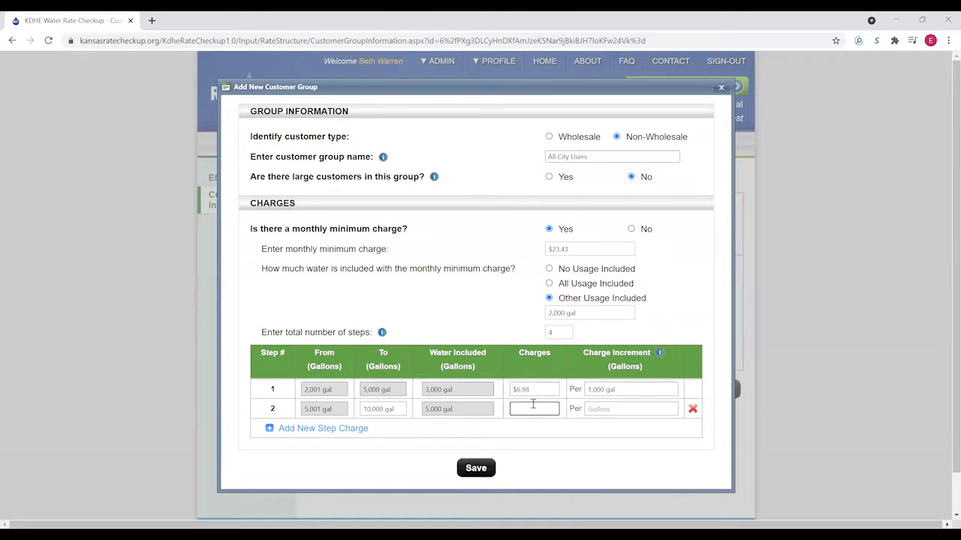
{"action": "left_click", "coordinate": [600, 407]}
{"action": "left_click", "coordinate": [604, 425]}
{"action": "left_click", "coordinate": [319, 428]}
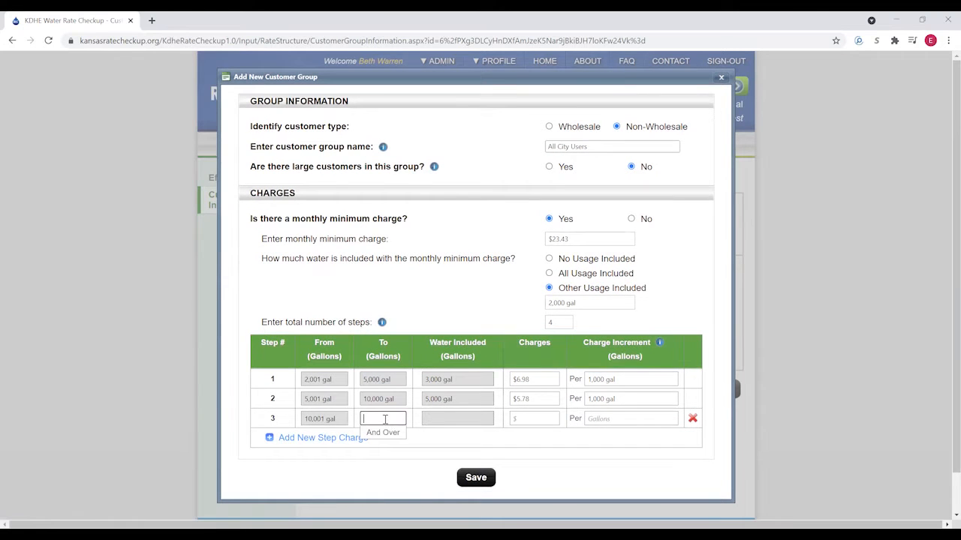
{"action": "type", "text": "499,999"}
{"action": "left_click", "coordinate": [521, 418]}
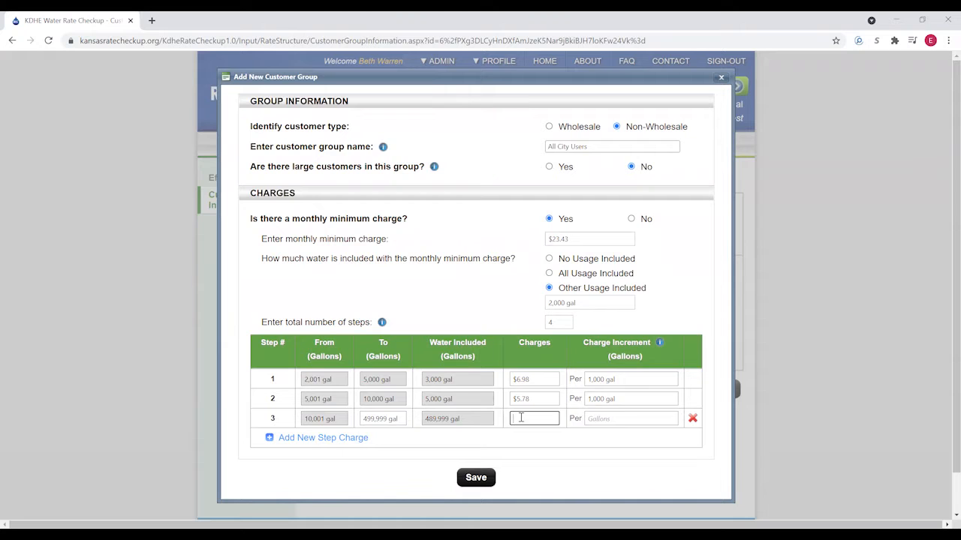
{"action": "type", "text": "5.50"}
{"action": "left_click", "coordinate": [604, 418]}
{"action": "left_click", "coordinate": [616, 445]}
- Add step 4 at $5.90 per 1,000 gal and save the All City Users group
{"action": "left_click", "coordinate": [305, 439]}
{"action": "left_click", "coordinate": [539, 430]}
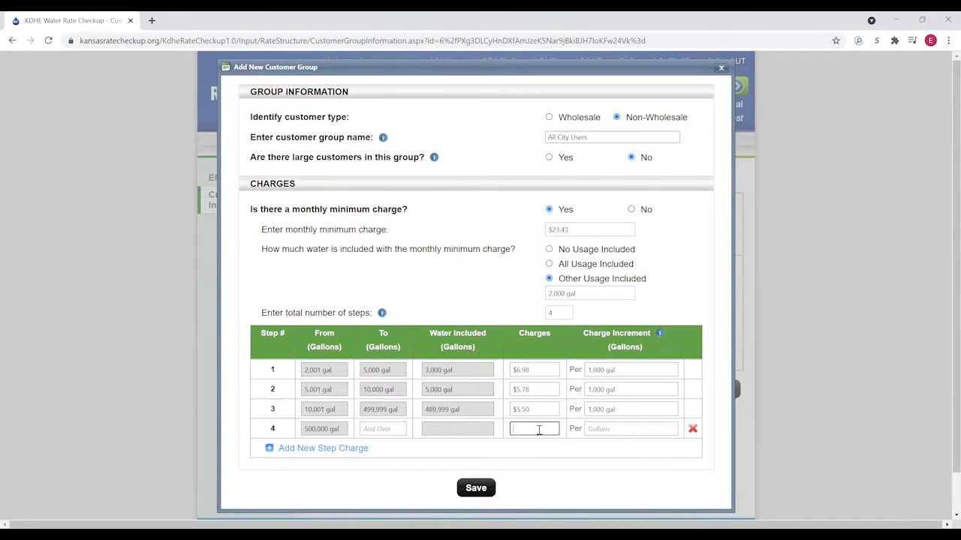
{"action": "left_click", "coordinate": [585, 427]}
{"action": "left_click", "coordinate": [602, 455]}
{"action": "left_click", "coordinate": [476, 489]}
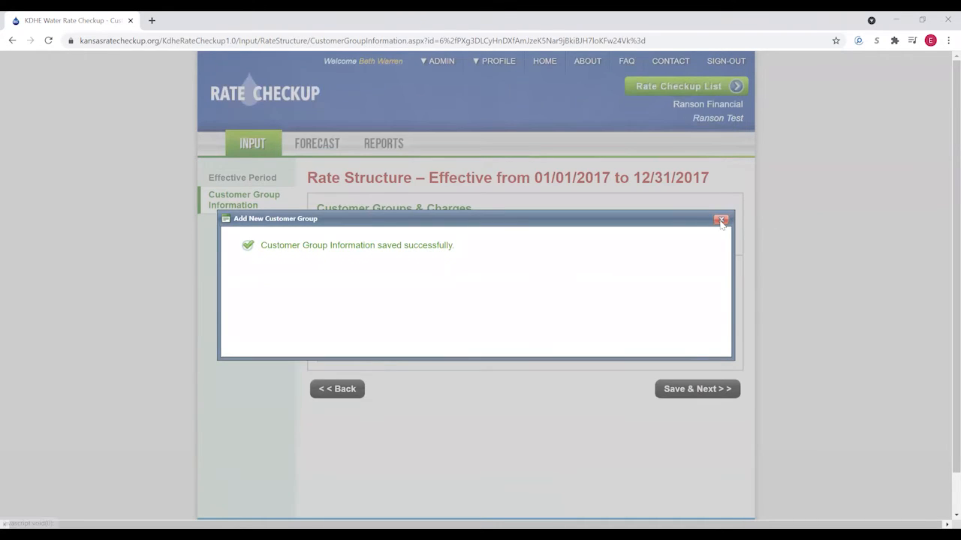
- Start a wholesale RWD A group with no minimum purchase requirement and no monthly minimum charge
{"action": "left_click", "coordinate": [720, 221]}
{"action": "left_click", "coordinate": [387, 357]}
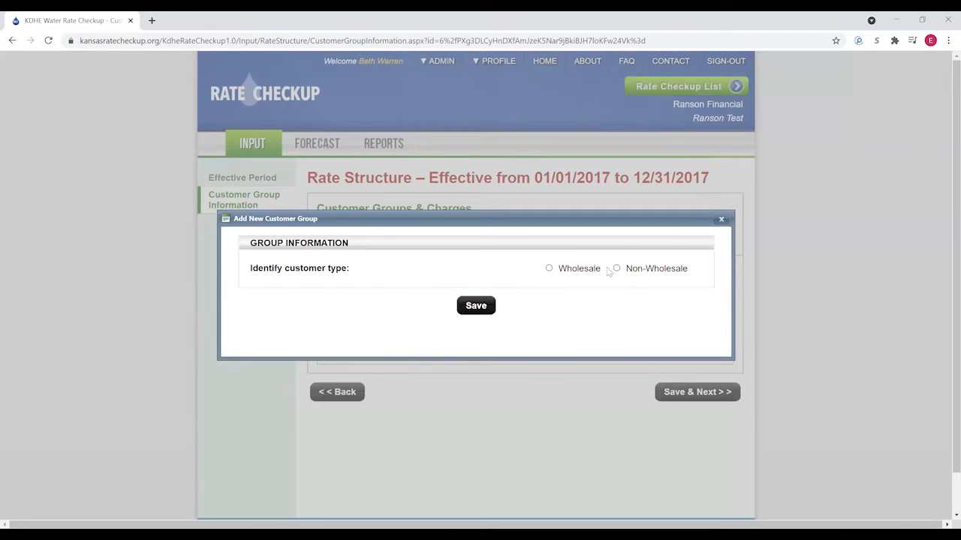
{"action": "left_click", "coordinate": [579, 268]}
{"action": "left_click", "coordinate": [583, 209]}
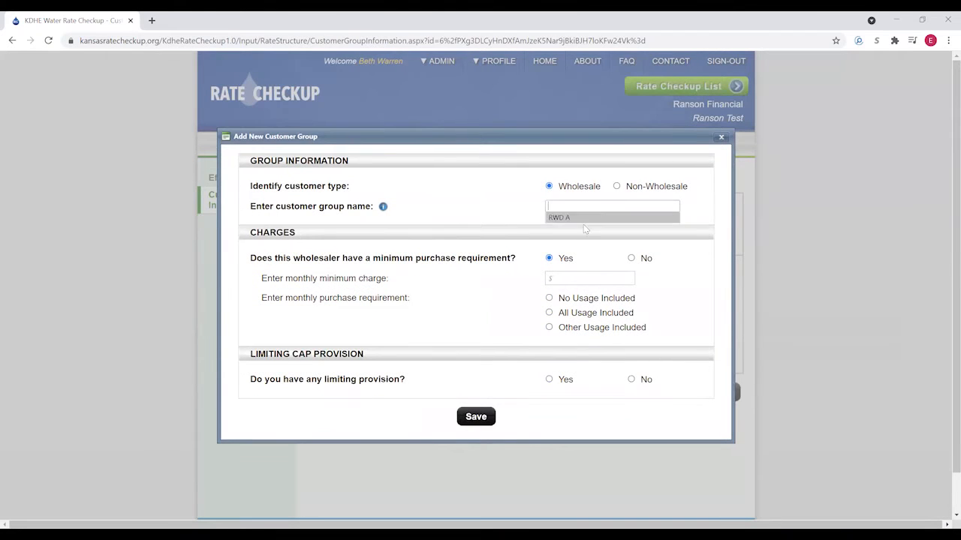
{"action": "left_click", "coordinate": [569, 217]}
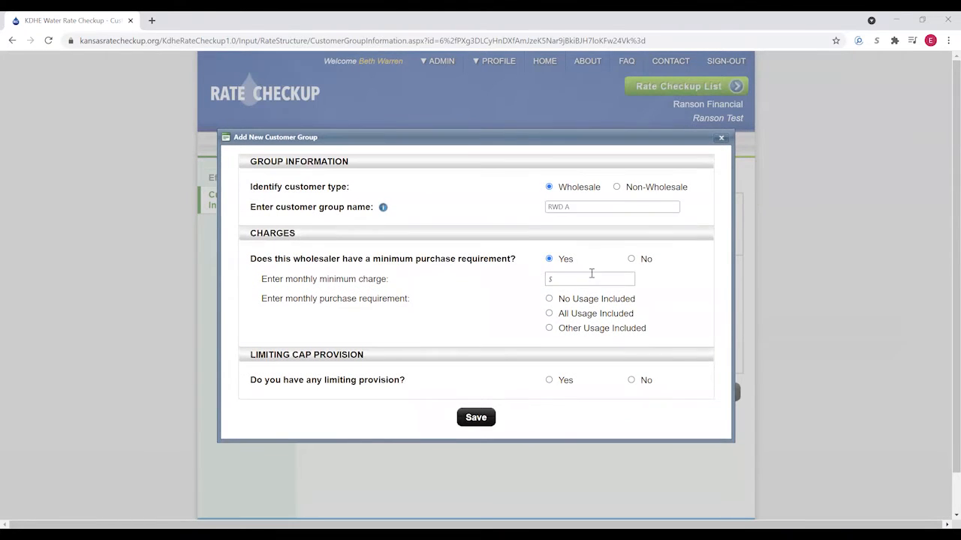
{"action": "left_click", "coordinate": [631, 260]}
{"action": "left_click", "coordinate": [631, 278]}
- Charge RWD A $2.34 per 1,000 gal with no limiting provision, then save the group and the 2017 rate structure
{"action": "left_click", "coordinate": [540, 330]}
{"action": "left_click", "coordinate": [636, 332]}
{"action": "left_click", "coordinate": [626, 361]}
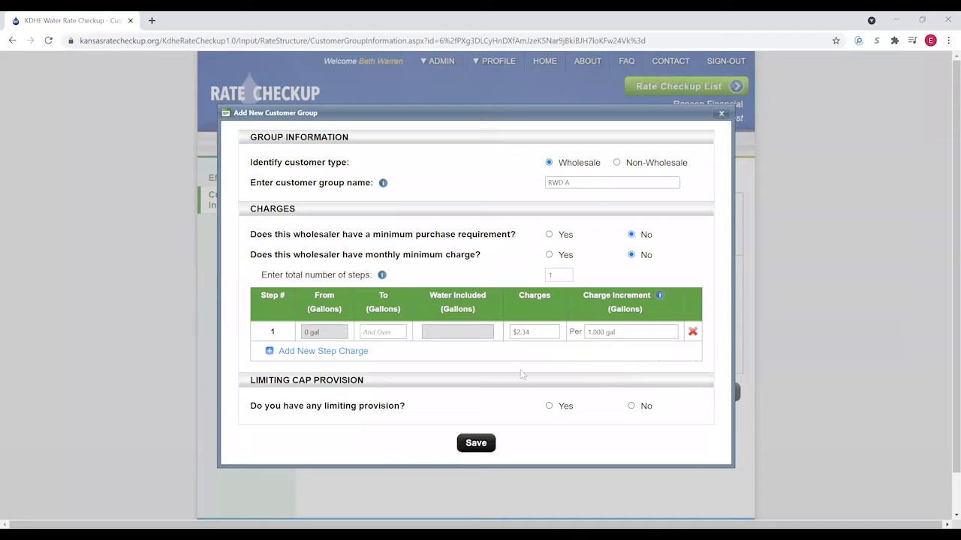
{"action": "left_click", "coordinate": [631, 406]}
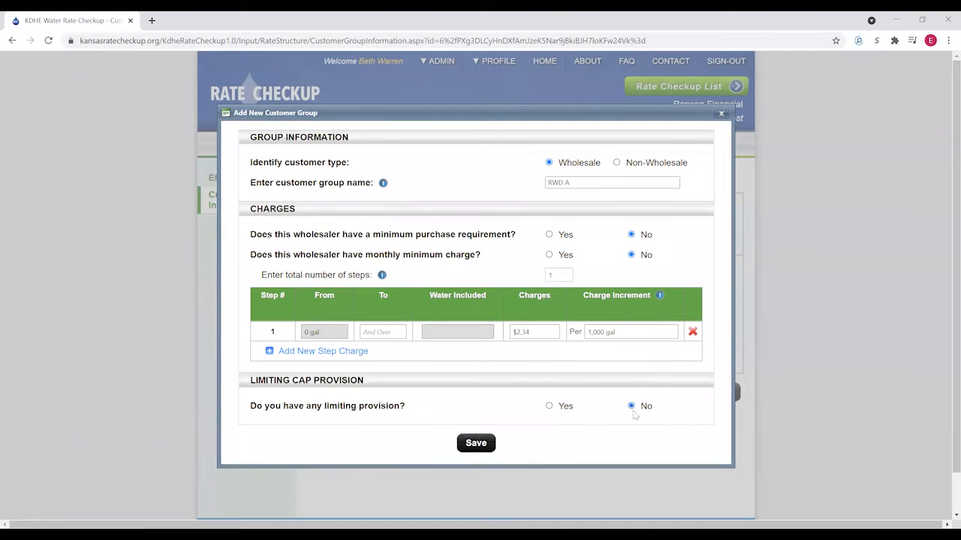
{"action": "left_click", "coordinate": [478, 446]}
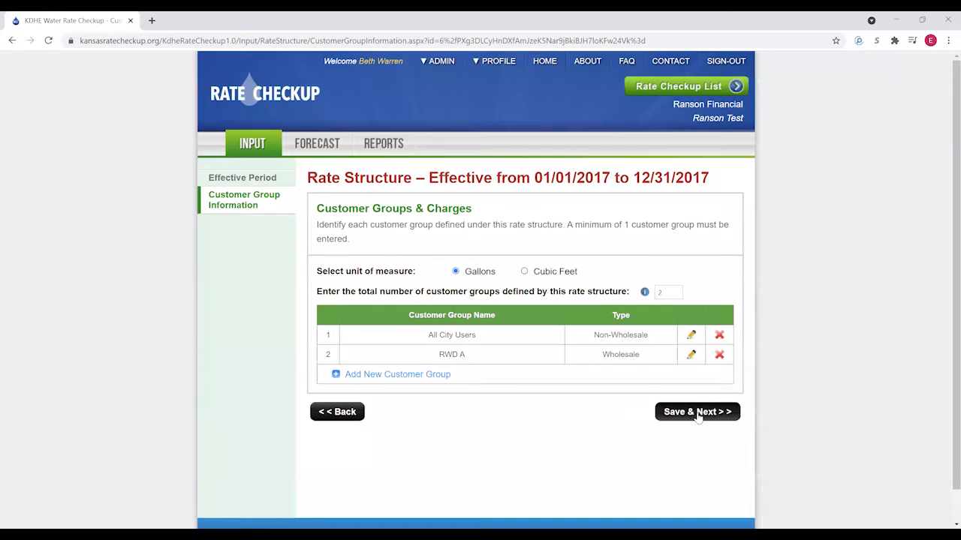
{"action": "left_click", "coordinate": [696, 415]}
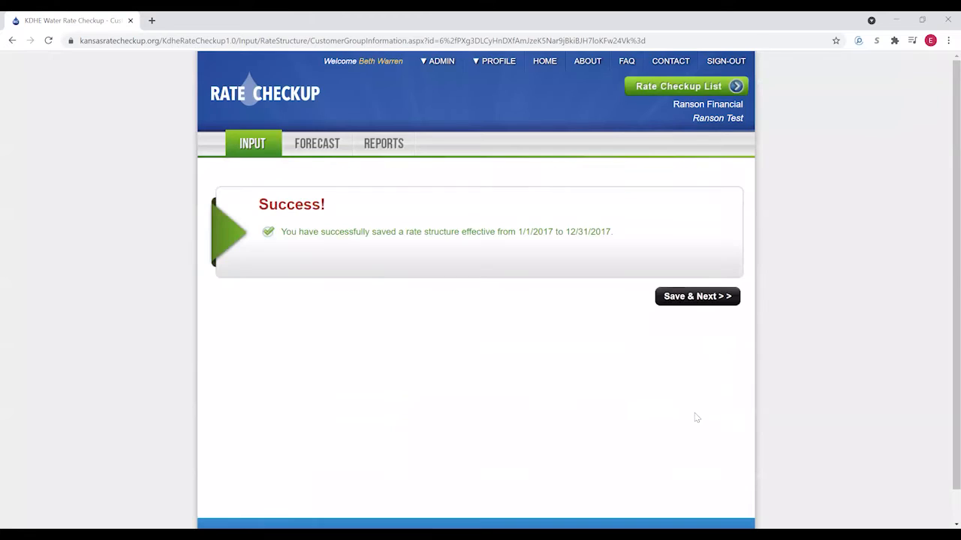
- Continue to the Input Summary and add a new water usage report
{"action": "left_click", "coordinate": [692, 298]}
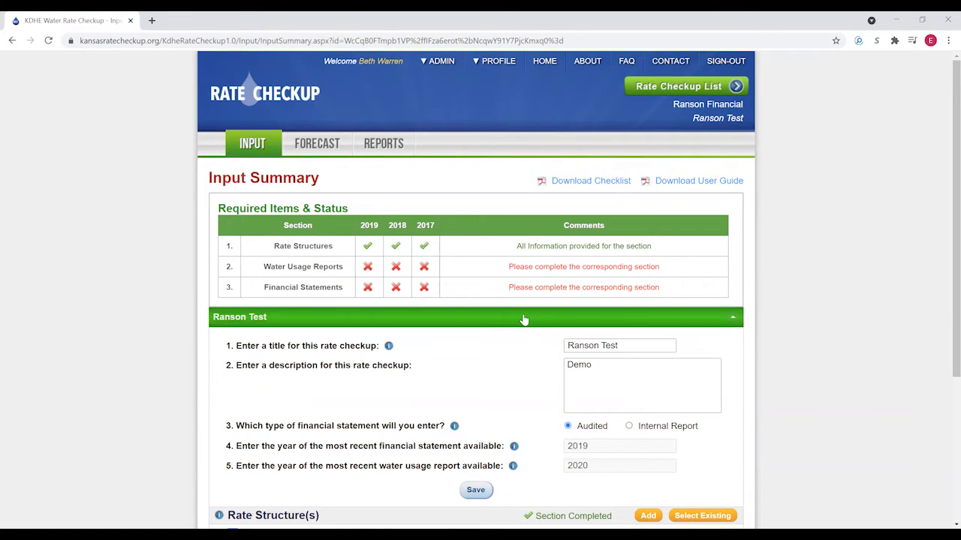
{"action": "scroll", "coordinate": [521, 318], "scroll_direction": "down", "scroll_amount": 3}
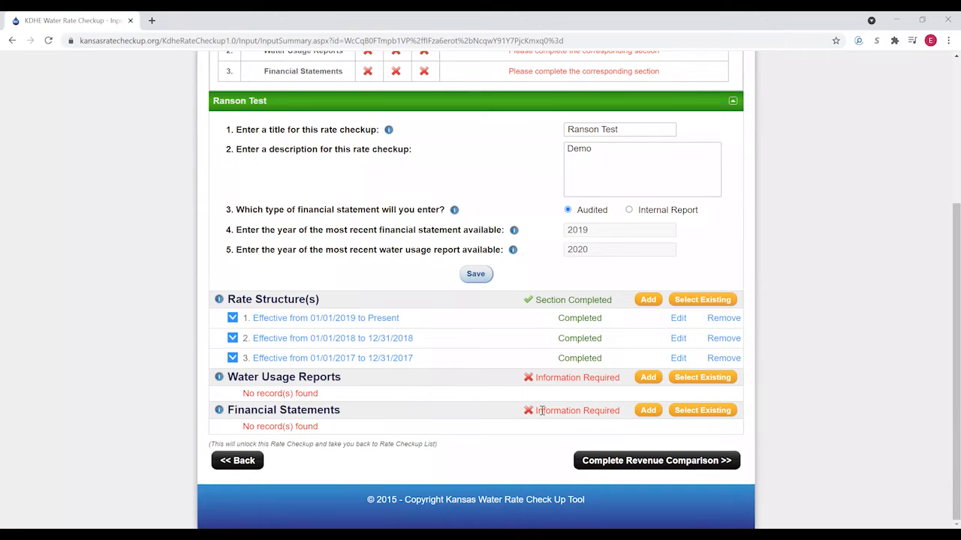
{"action": "left_click", "coordinate": [648, 378]}
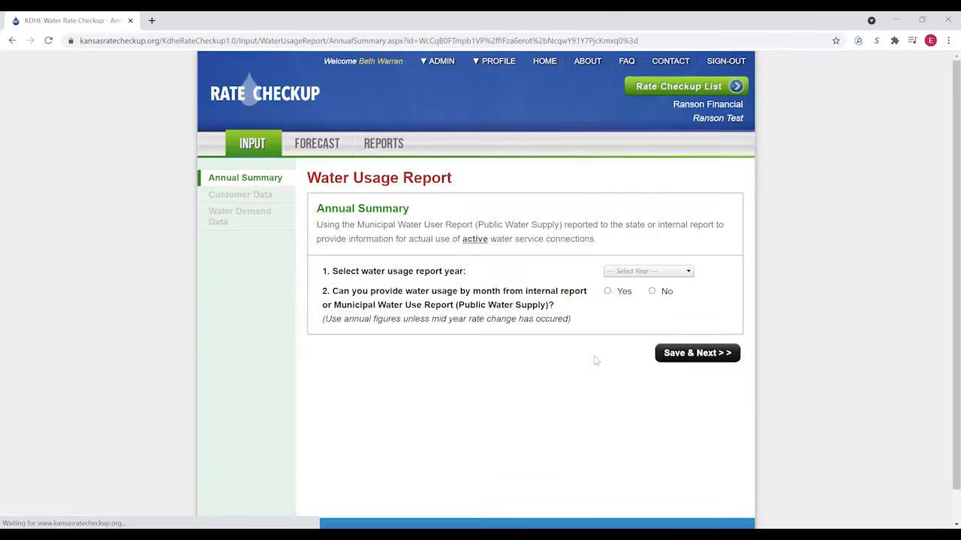
- Set the report year to 2019 and switch usage entry to annual totals
{"action": "left_click", "coordinate": [687, 274]}
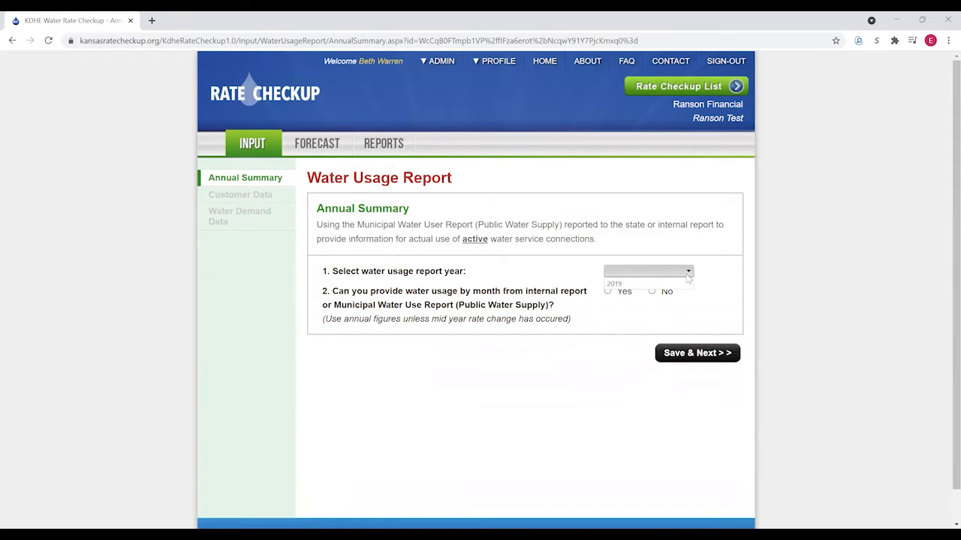
{"action": "left_click", "coordinate": [629, 285]}
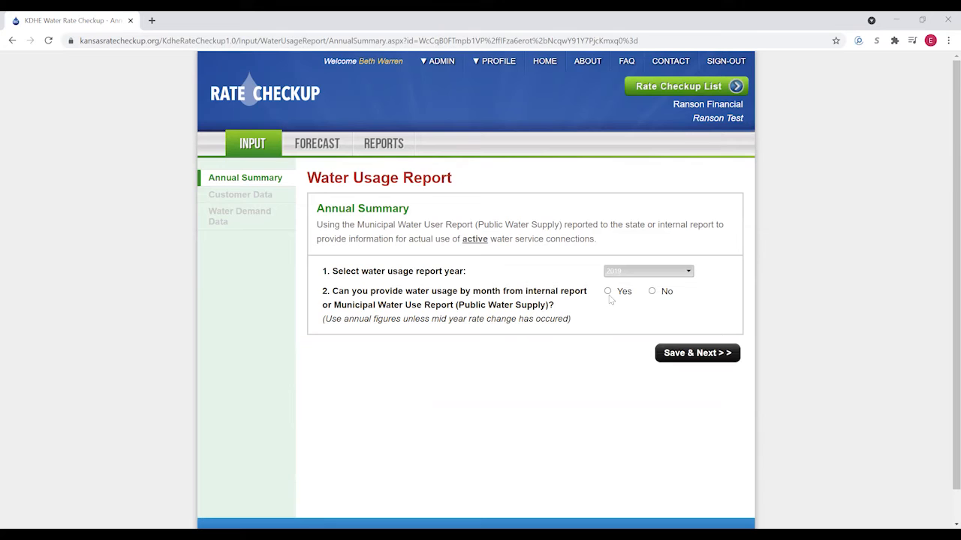
{"action": "left_click", "coordinate": [608, 292]}
{"action": "scroll", "coordinate": [530, 335], "scroll_direction": "down", "scroll_amount": 3}
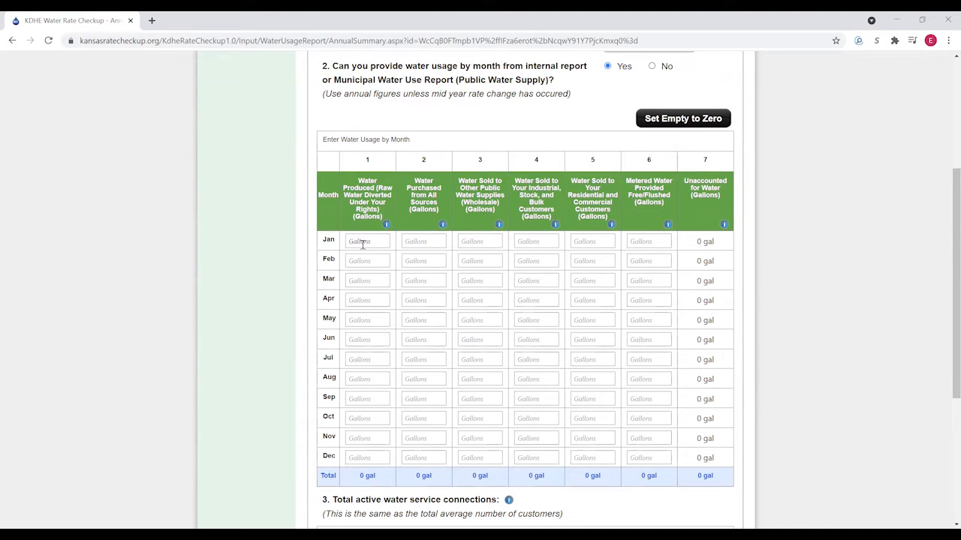
{"action": "scroll", "coordinate": [534, 422], "scroll_direction": "up", "scroll_amount": 1}
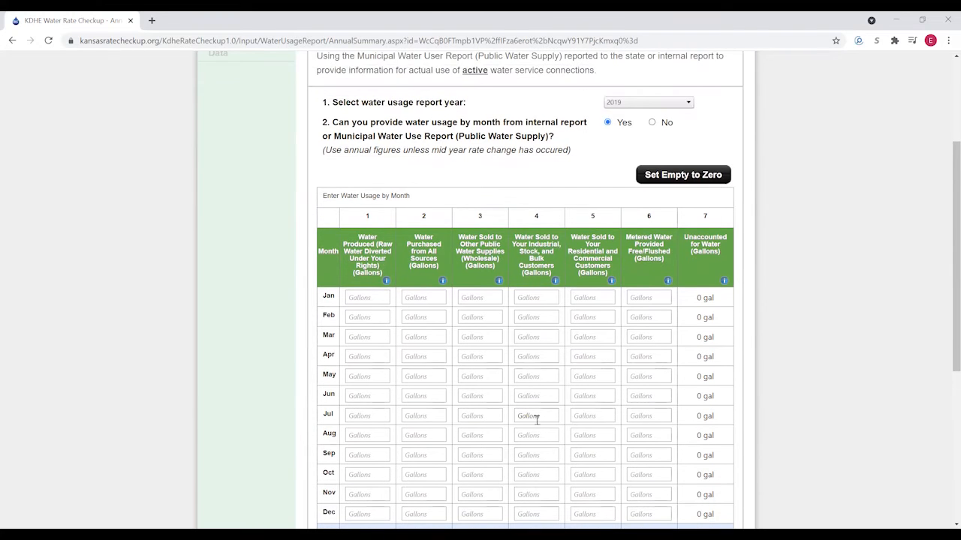
{"action": "scroll", "coordinate": [533, 396], "scroll_direction": "up", "scroll_amount": 1}
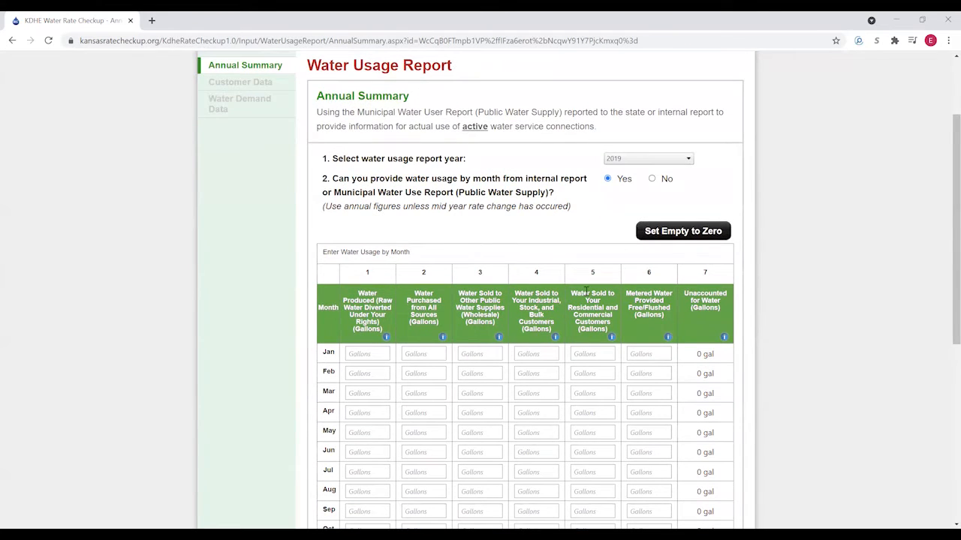
{"action": "left_click", "coordinate": [652, 179]}
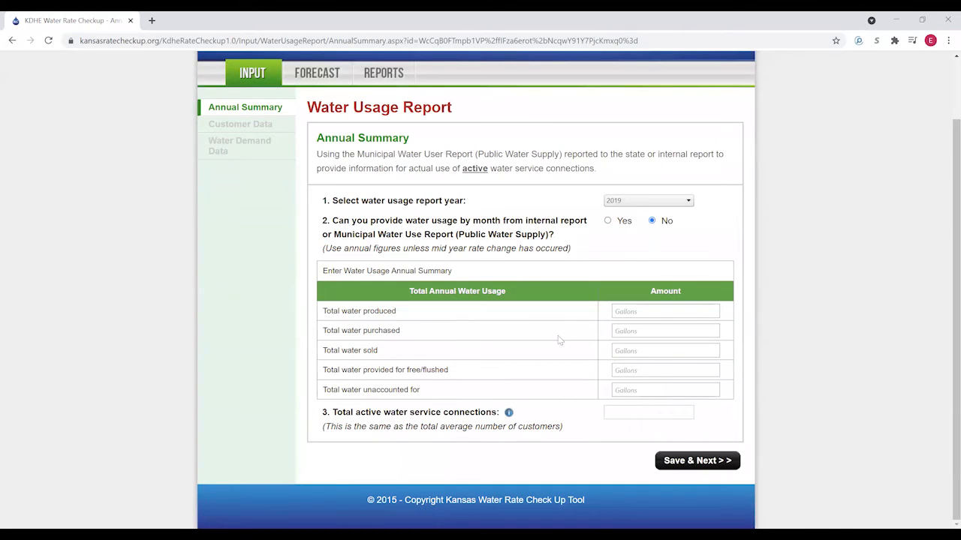
- Enter 0 gal produced, 51,596,000 gal purchased and 45,623,000 gal sold for 2019
{"action": "left_click", "coordinate": [653, 314]}
{"action": "left_click", "coordinate": [642, 312]}
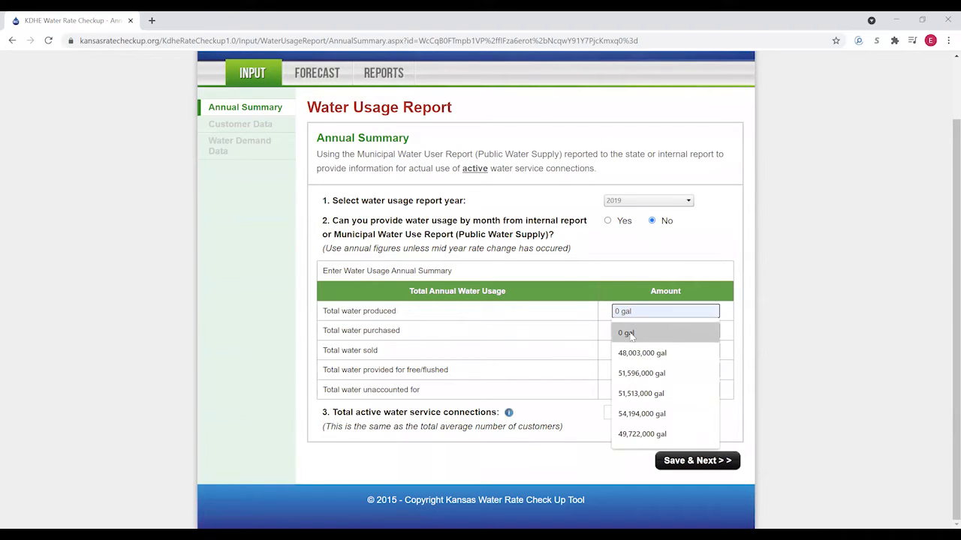
{"action": "left_click", "coordinate": [628, 334]}
{"action": "left_click", "coordinate": [631, 331]}
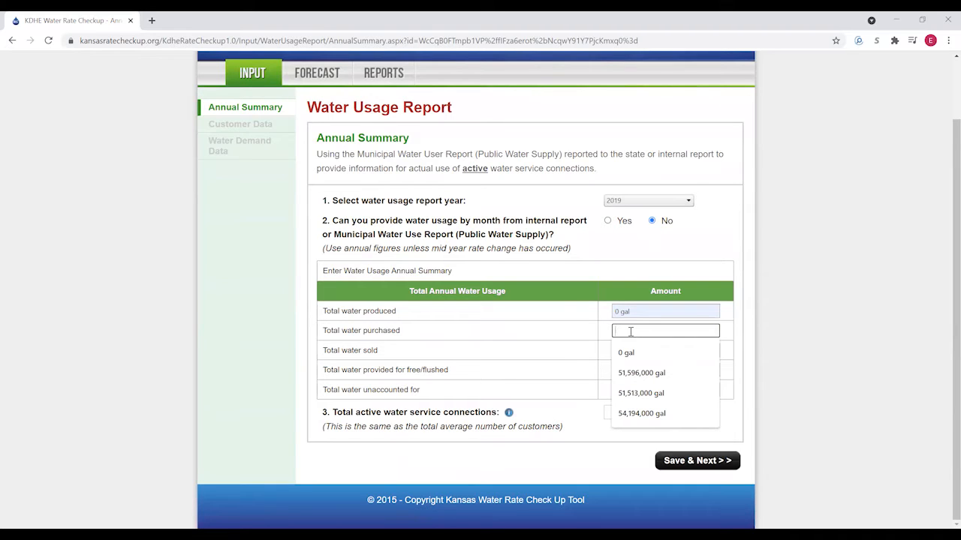
{"action": "type", "text": "51596000"}
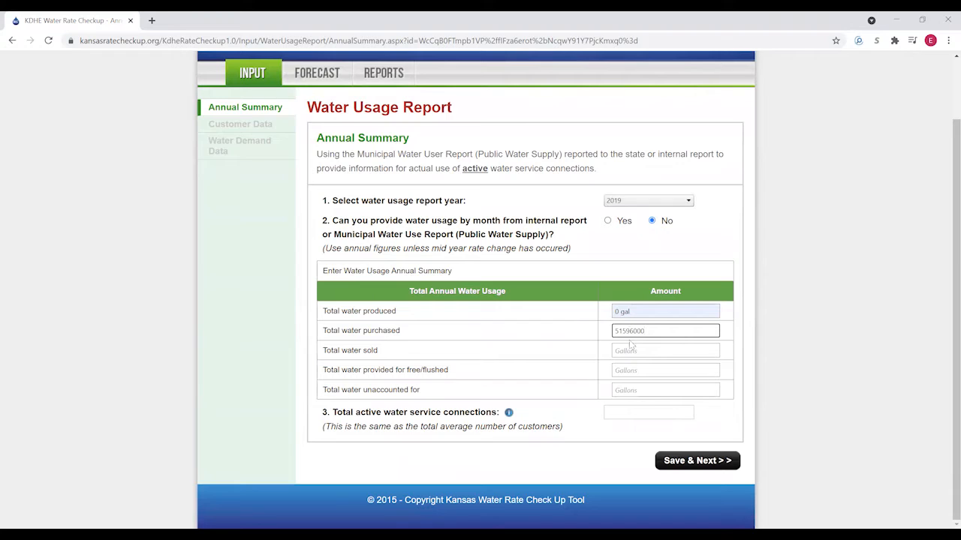
{"action": "left_click", "coordinate": [645, 351]}
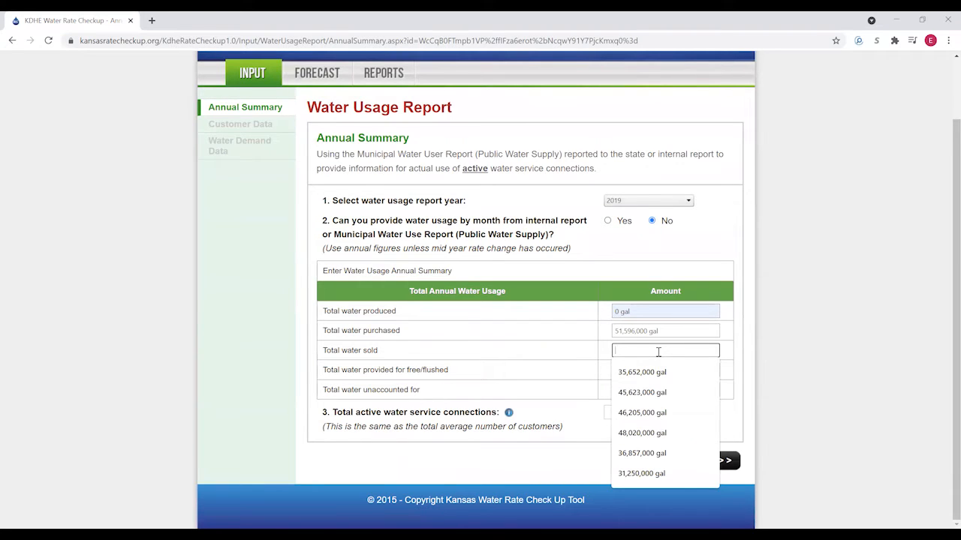
{"action": "type", "text": "45623000"}
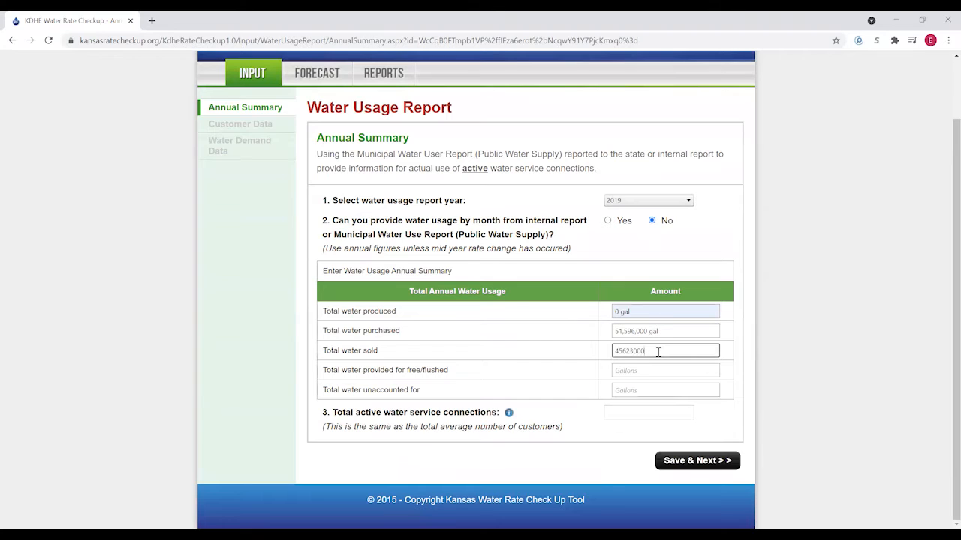
- Enter 2,207,000 gal free/flushed, 3,766,000 gal unaccounted and 246 connections, then continue to Customer Data
{"action": "left_click", "coordinate": [640, 372]}
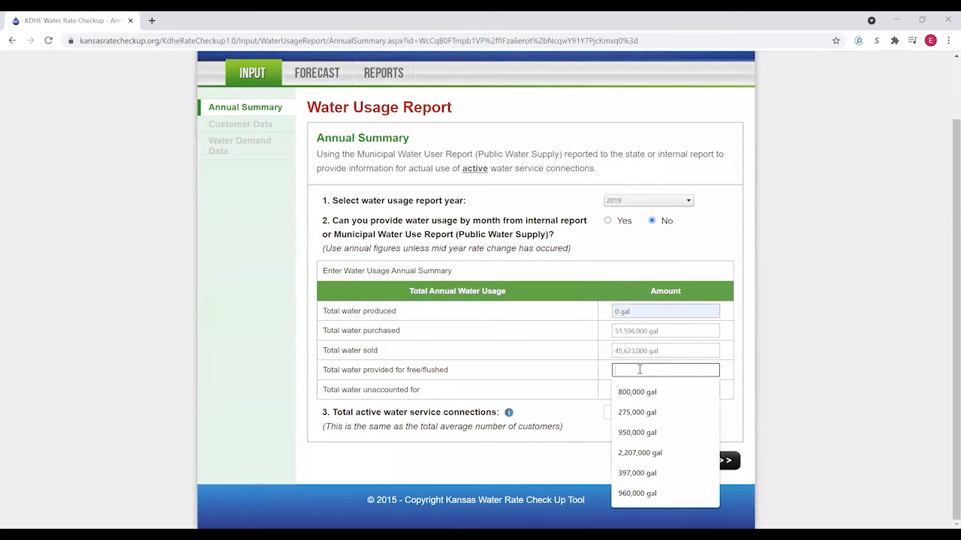
{"action": "type", "text": "2207000"}
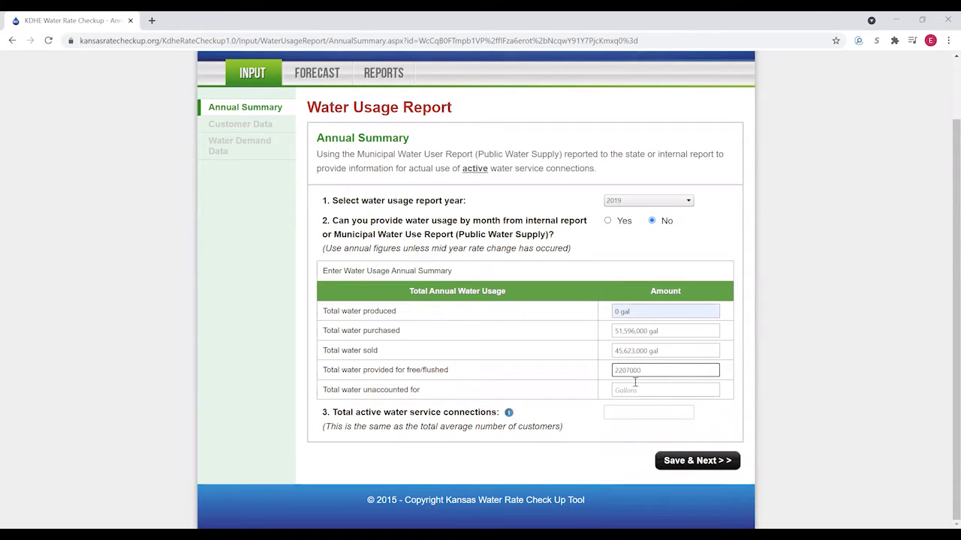
{"action": "left_click", "coordinate": [650, 391]}
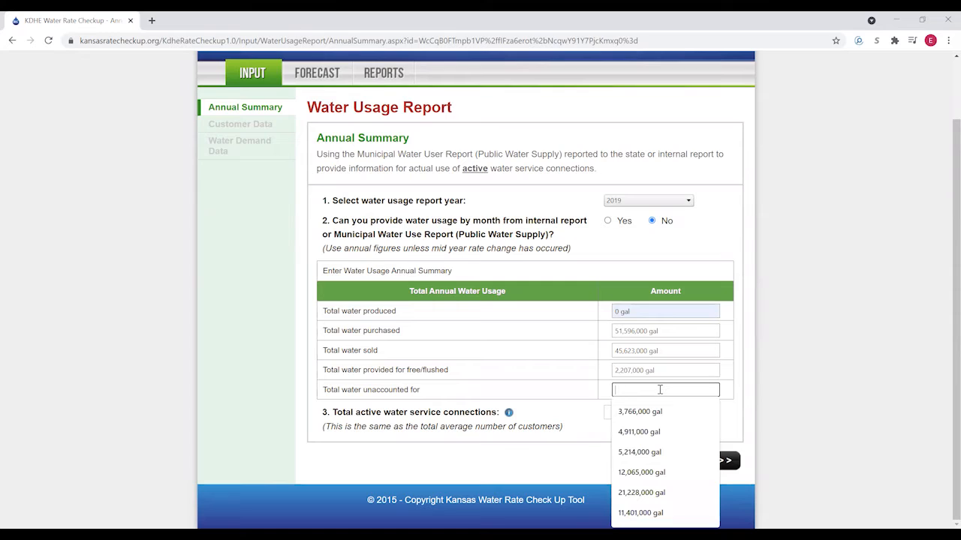
{"action": "type", "text": "3"}
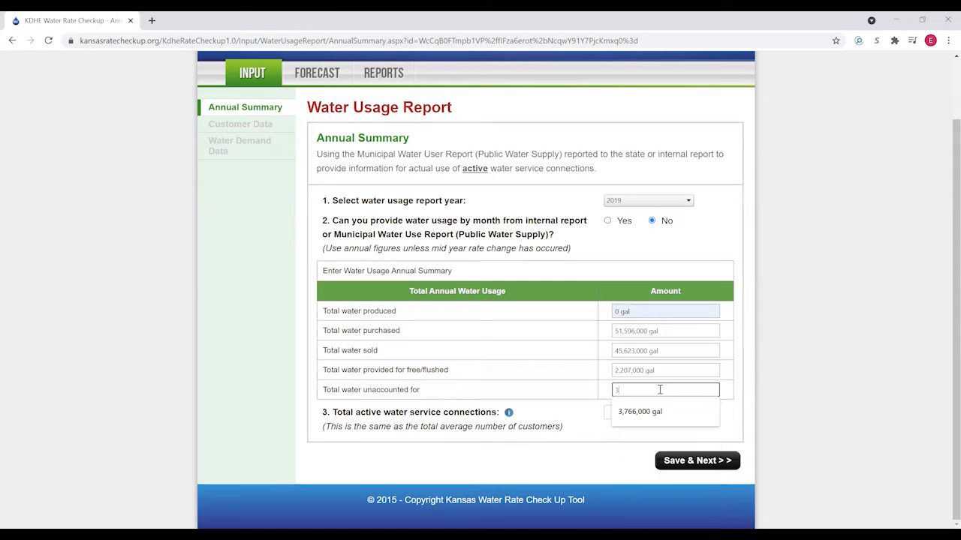
{"action": "type", "text": "766000"}
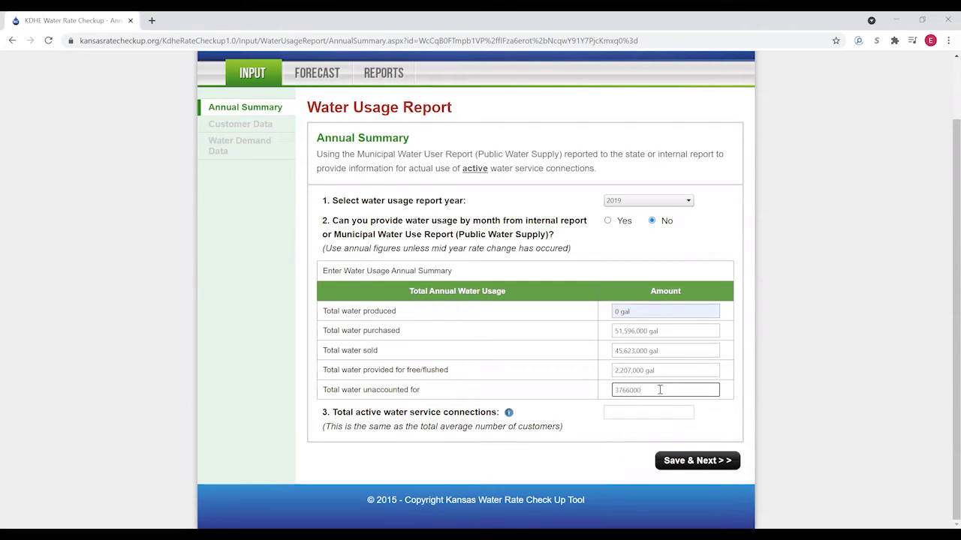
{"action": "left_click", "coordinate": [649, 411]}
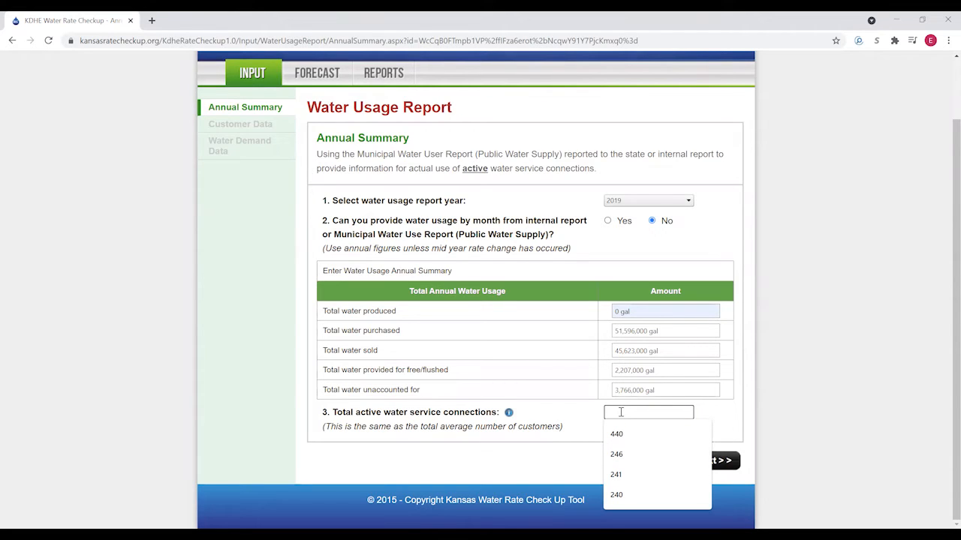
{"action": "type", "text": "246"}
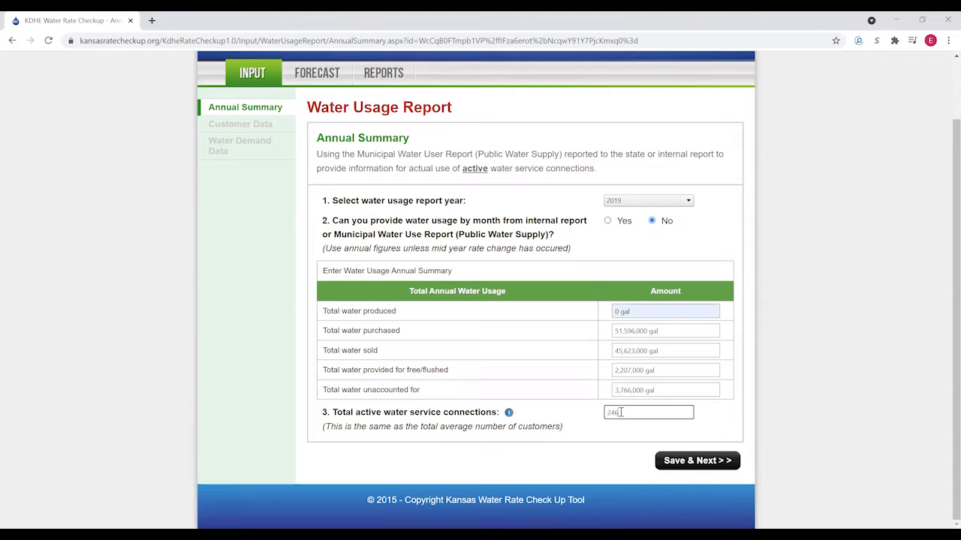
{"action": "left_click", "coordinate": [698, 464]}
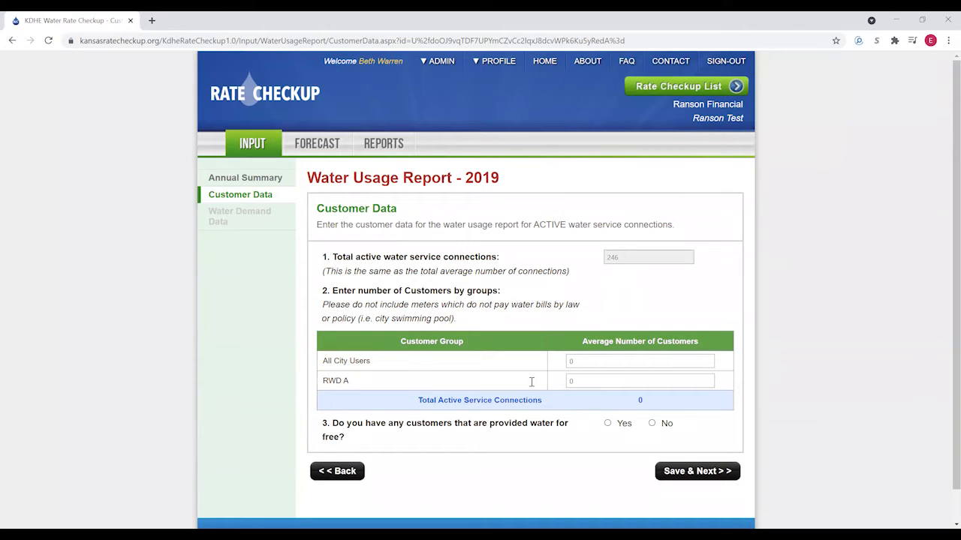
- Assign 245 connections to All City Users and 1 to RWD A, mark no free-water customers, and continue
{"action": "left_click", "coordinate": [588, 363]}
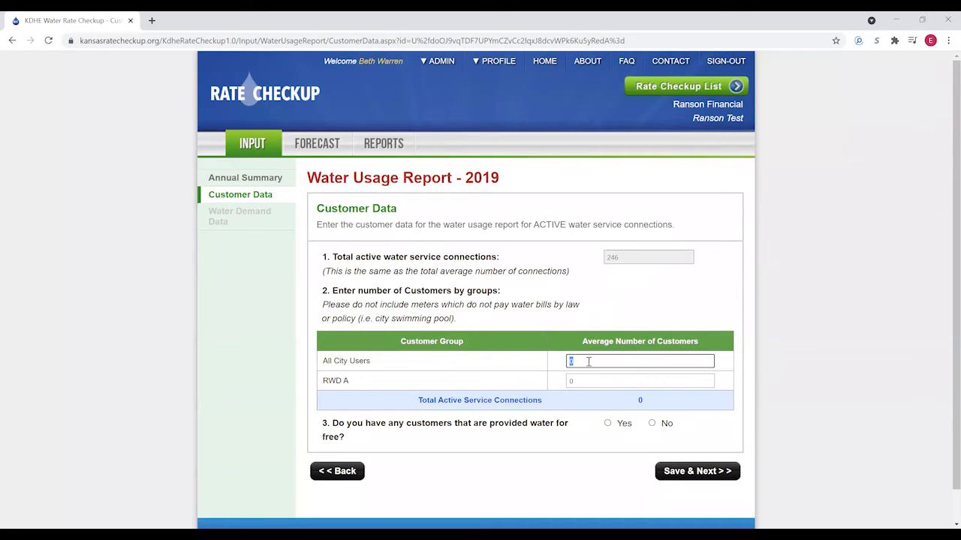
{"action": "type", "text": "245"}
{"action": "left_click", "coordinate": [580, 380]}
{"action": "left_click", "coordinate": [593, 428]}
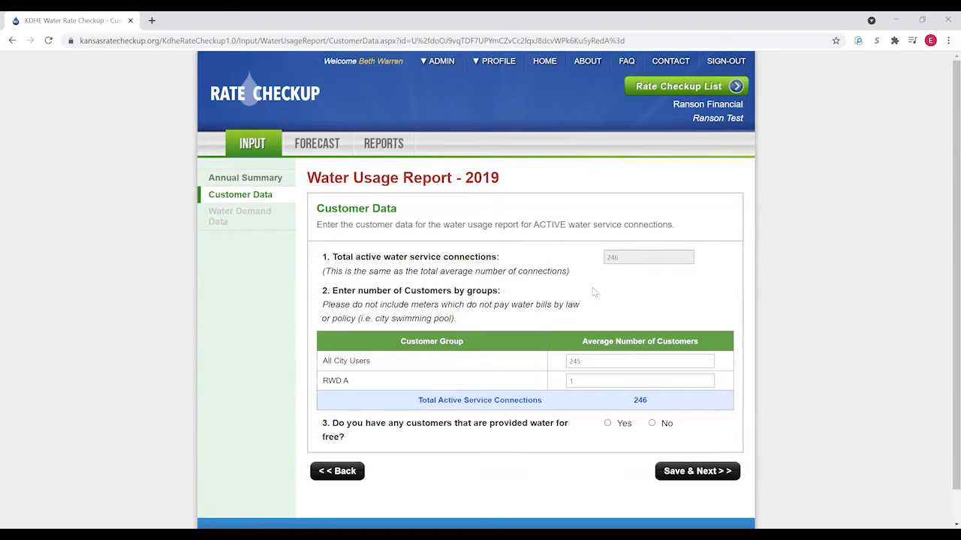
{"action": "left_click", "coordinate": [608, 424]}
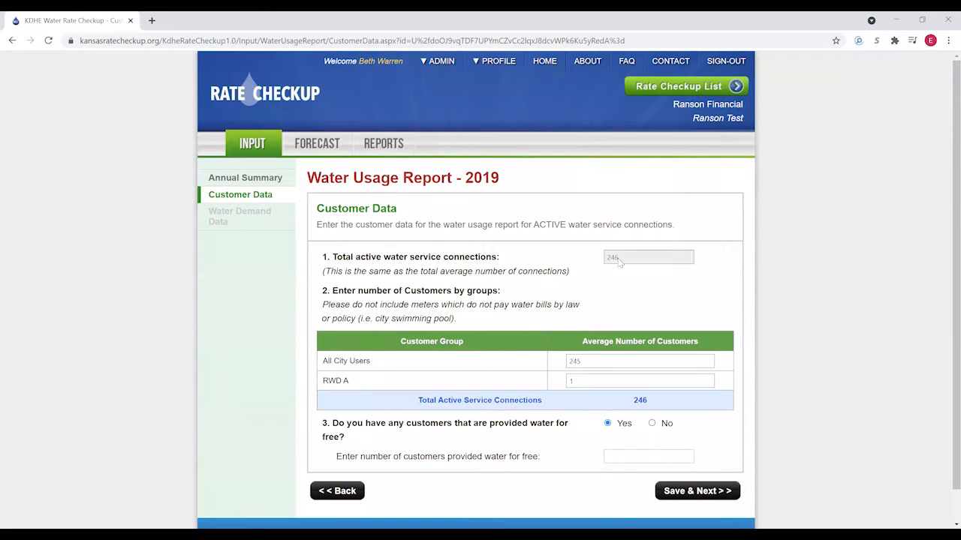
{"action": "left_click", "coordinate": [651, 424]}
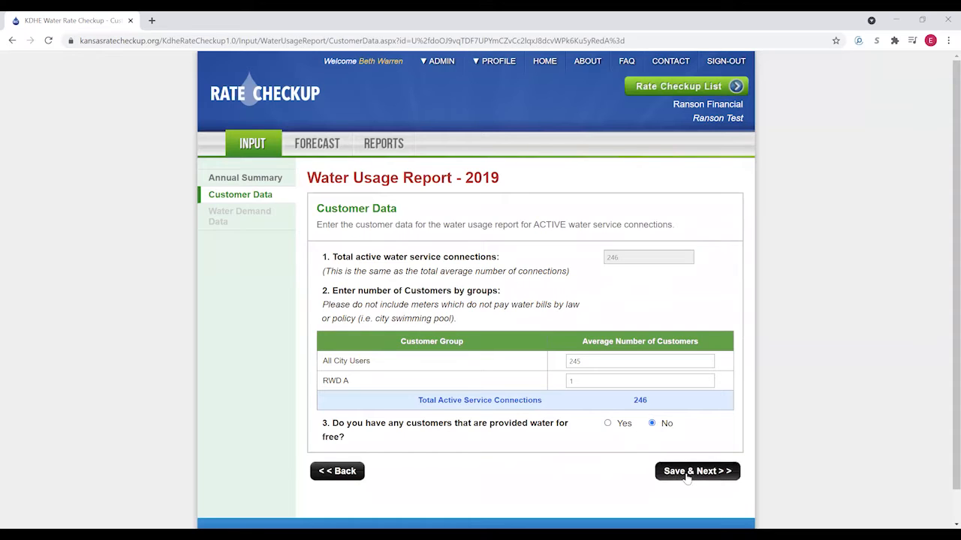
{"action": "left_click", "coordinate": [689, 473]}
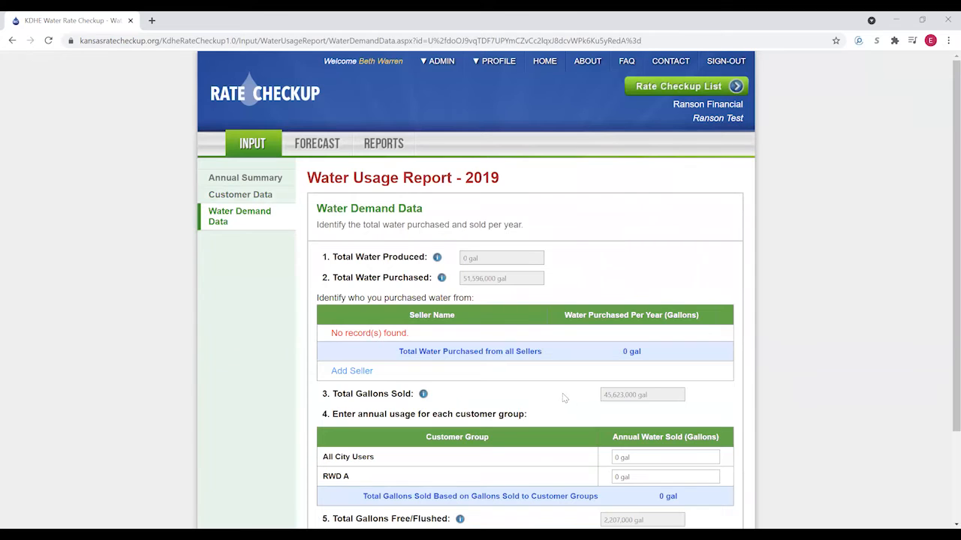
- Add Seller A as the supplier of 51,596,000 gallons purchased per year
{"action": "scroll", "coordinate": [562, 390], "scroll_direction": "down", "scroll_amount": 1}
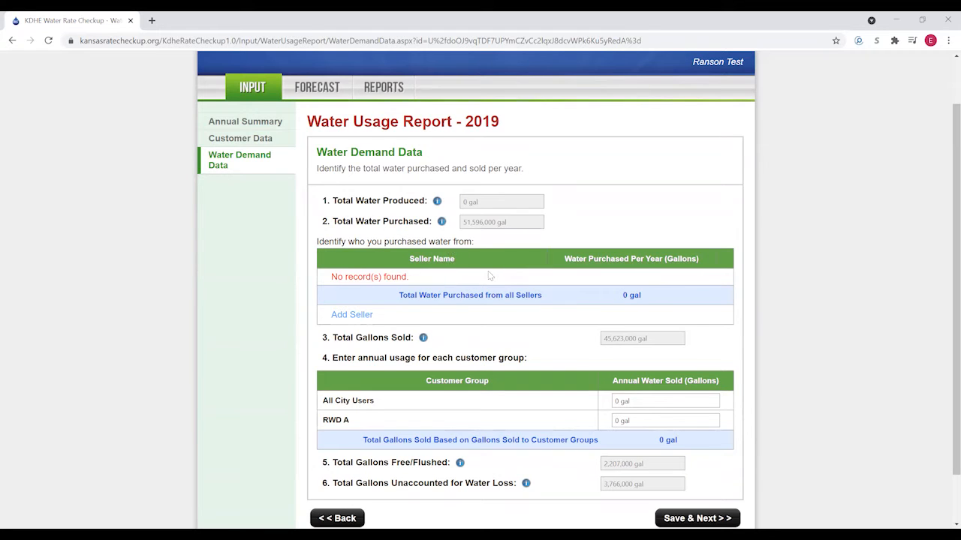
{"action": "left_click", "coordinate": [353, 316]}
{"action": "left_click", "coordinate": [408, 279]}
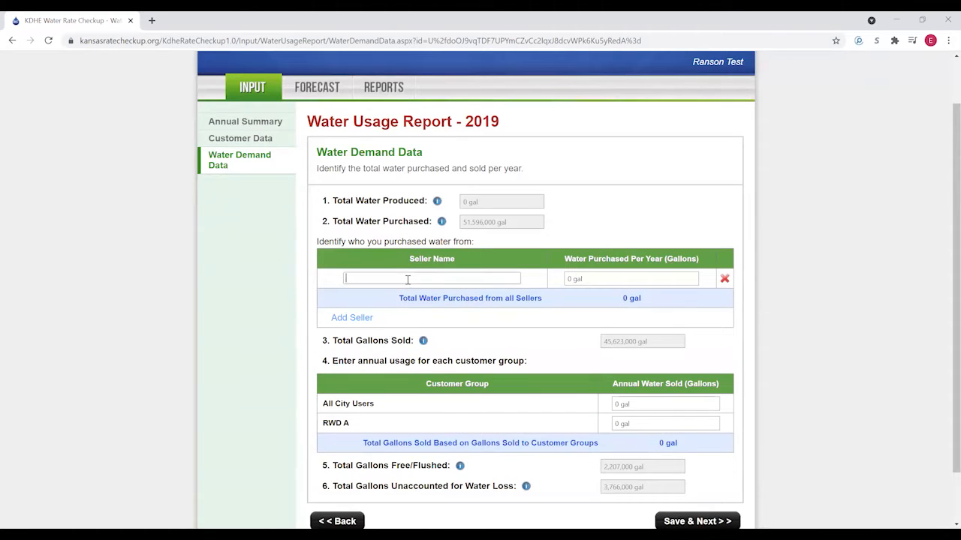
{"action": "type", "text": "Seller A"}
{"action": "left_click", "coordinate": [607, 278]}
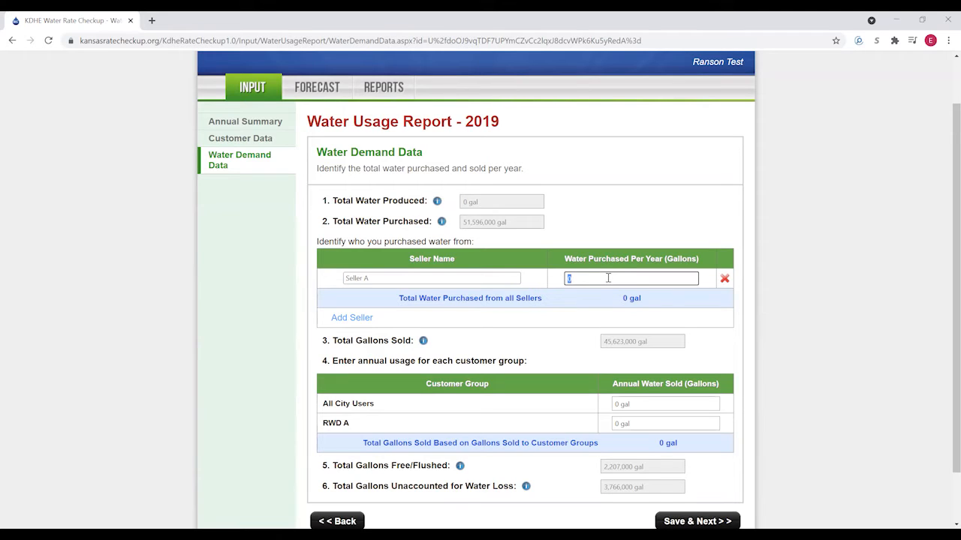
{"action": "type", "text": "51596000"}
{"action": "left_click", "coordinate": [576, 313]}
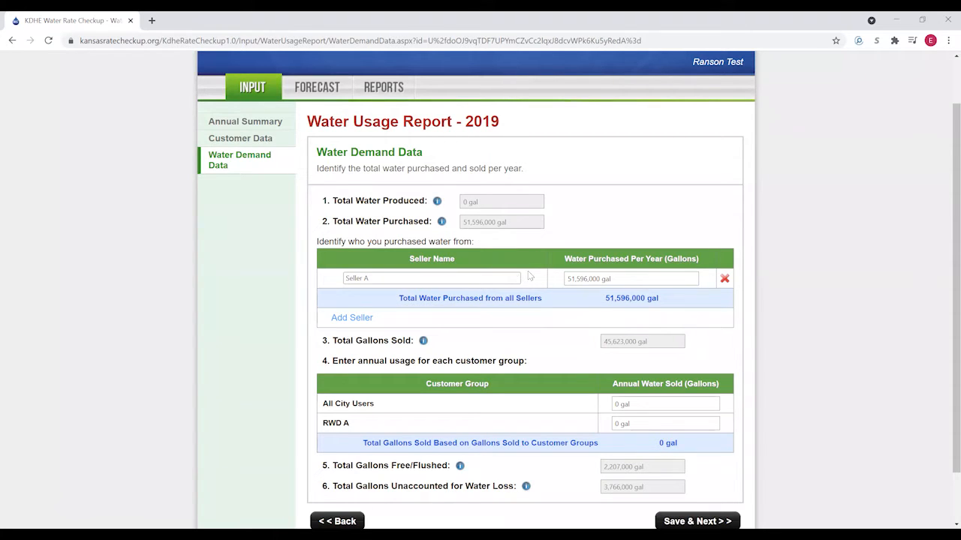
- Enter 12,775,000 gal sold to All City Users and 32,848,000 gal to RWD A, then save the report
{"action": "scroll", "coordinate": [531, 272], "scroll_direction": "down", "scroll_amount": 2}
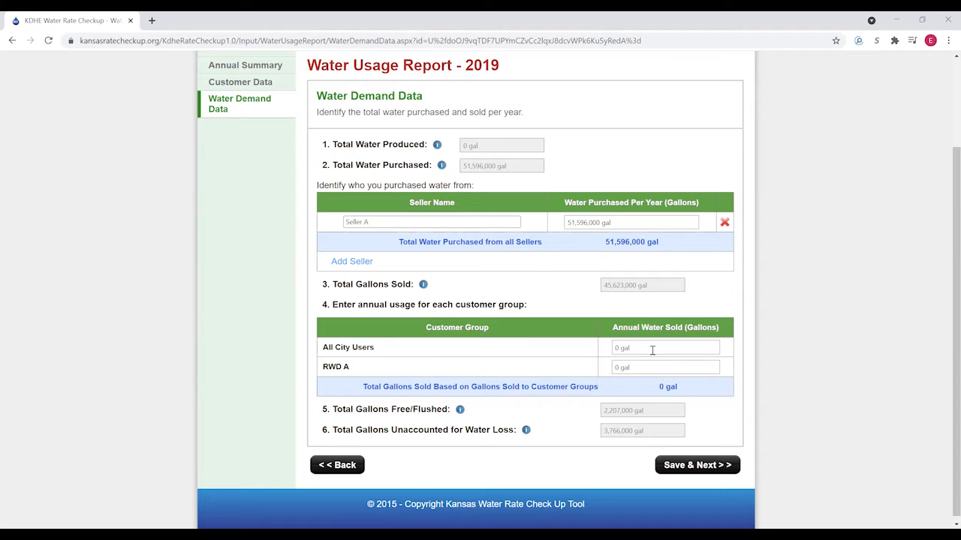
{"action": "left_click", "coordinate": [665, 352]}
{"action": "type", "text": "12,775,00"}
{"action": "left_click", "coordinate": [656, 368]}
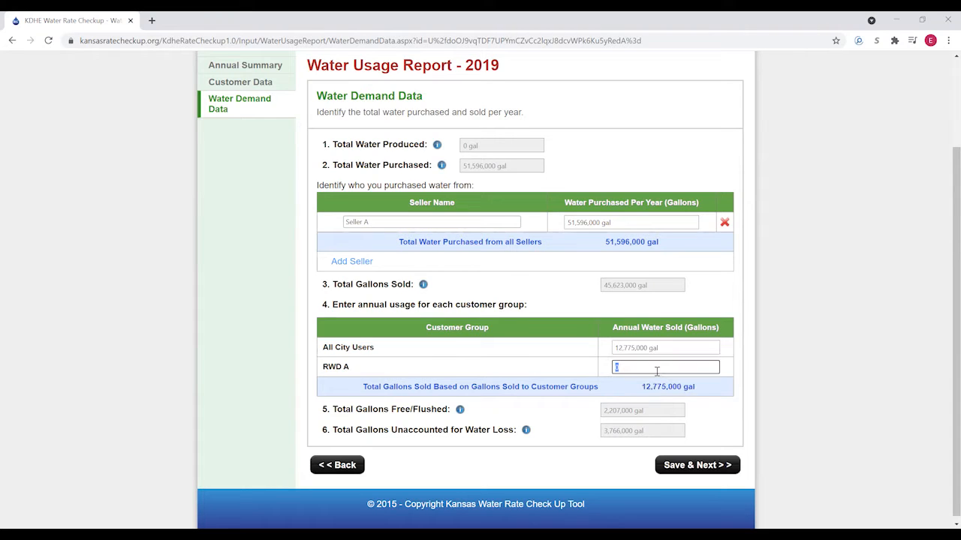
{"action": "type", "text": "32848000"}
{"action": "left_click", "coordinate": [569, 366]}
{"action": "left_click", "coordinate": [692, 464]}
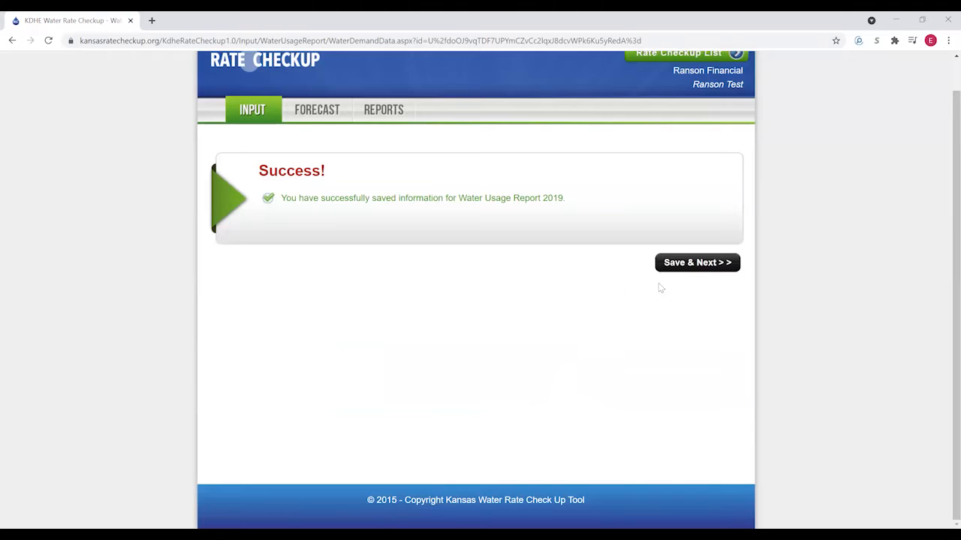
- Go back to the Input Summary and start another water usage report
{"action": "left_click", "coordinate": [702, 266]}
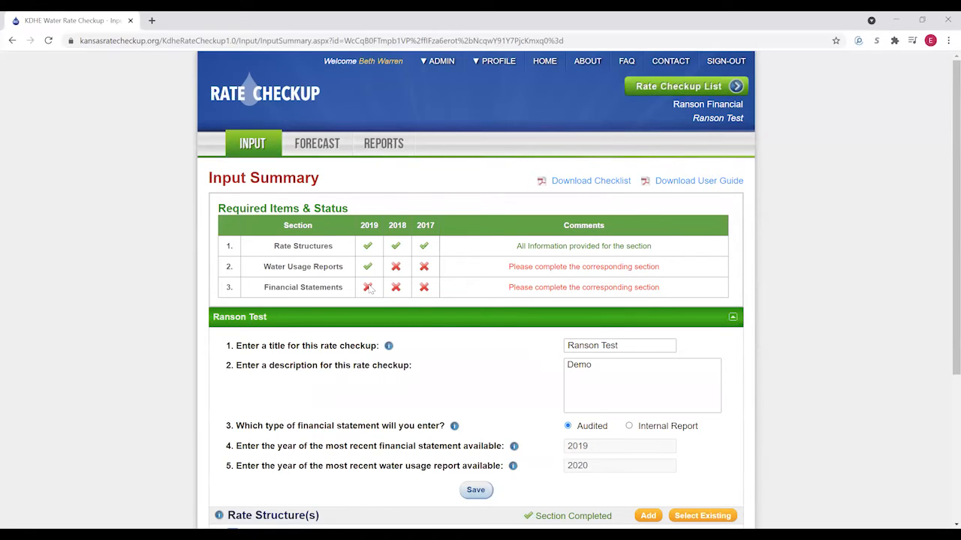
{"action": "mouse_move", "coordinate": [369, 289]}
{"action": "scroll", "coordinate": [383, 287], "scroll_direction": "down", "scroll_amount": 1}
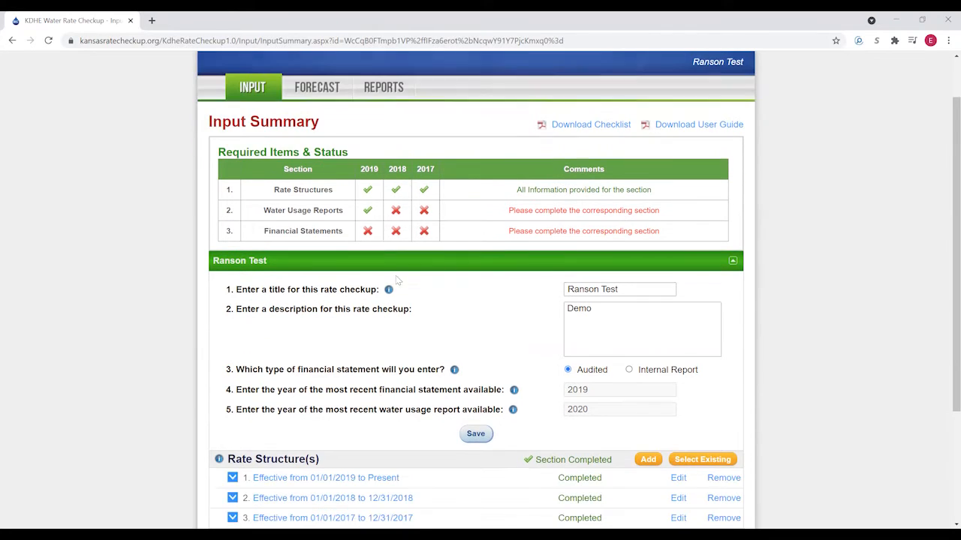
{"action": "scroll", "coordinate": [465, 278], "scroll_direction": "down", "scroll_amount": 2}
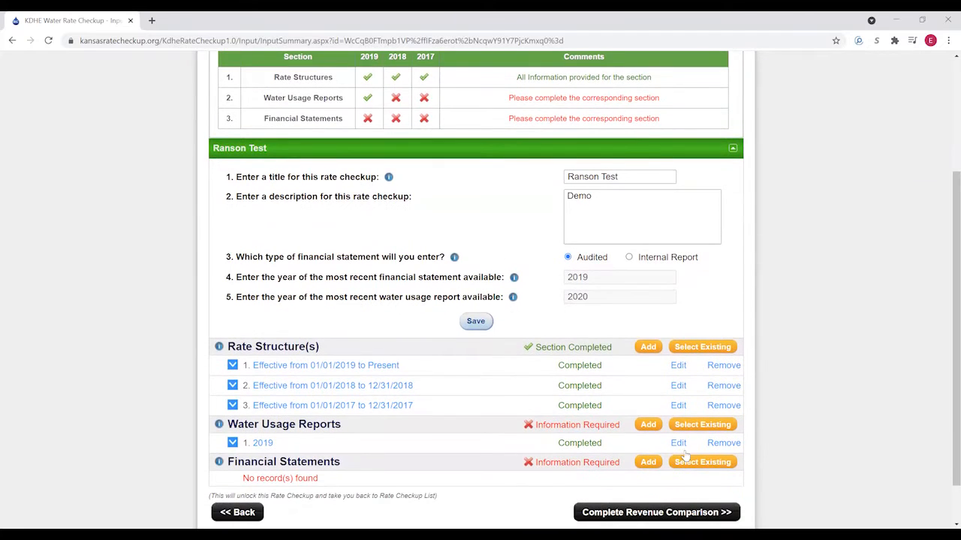
{"action": "left_click", "coordinate": [648, 426]}
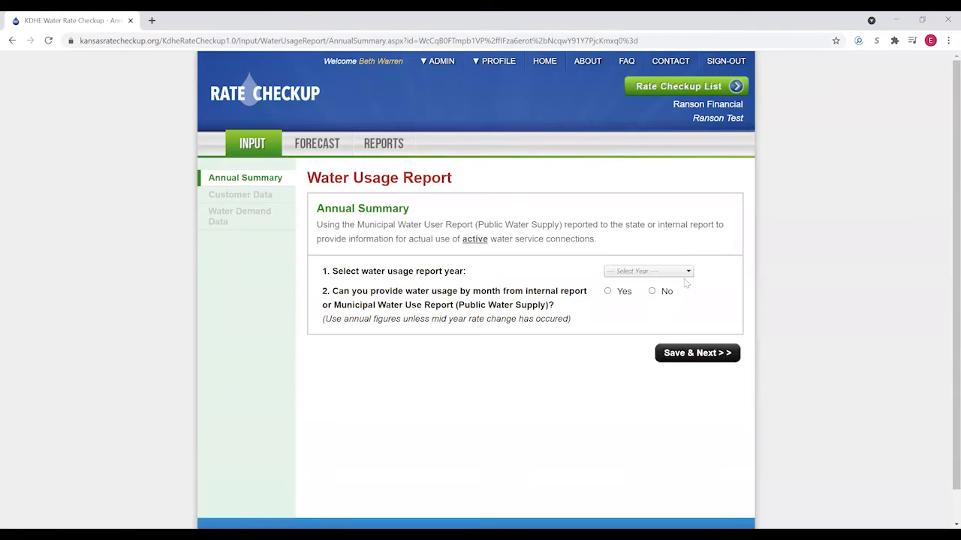
- Create a 2018 report without monthly usage, entering 0 gal produced and 51,513,000 gal purchased
{"action": "left_click", "coordinate": [674, 275]}
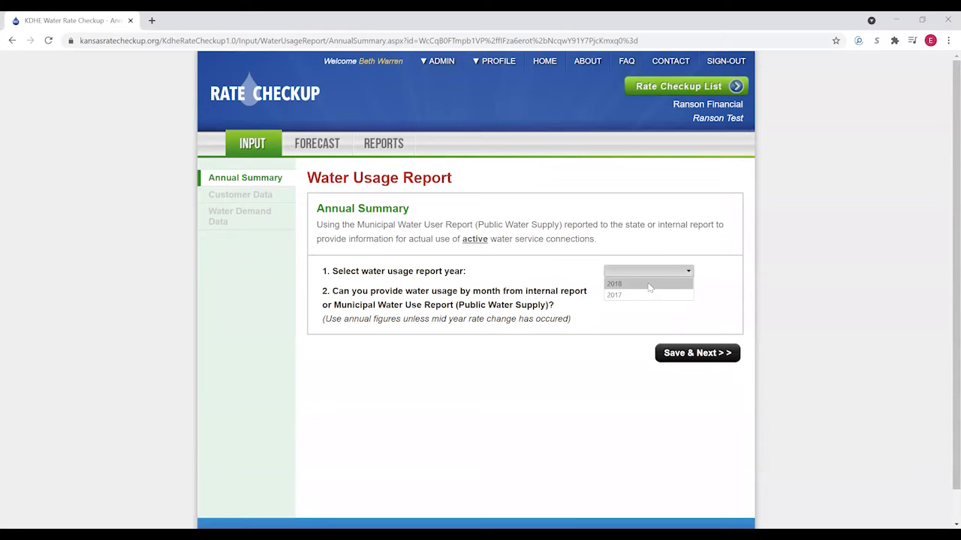
{"action": "left_click", "coordinate": [650, 284]}
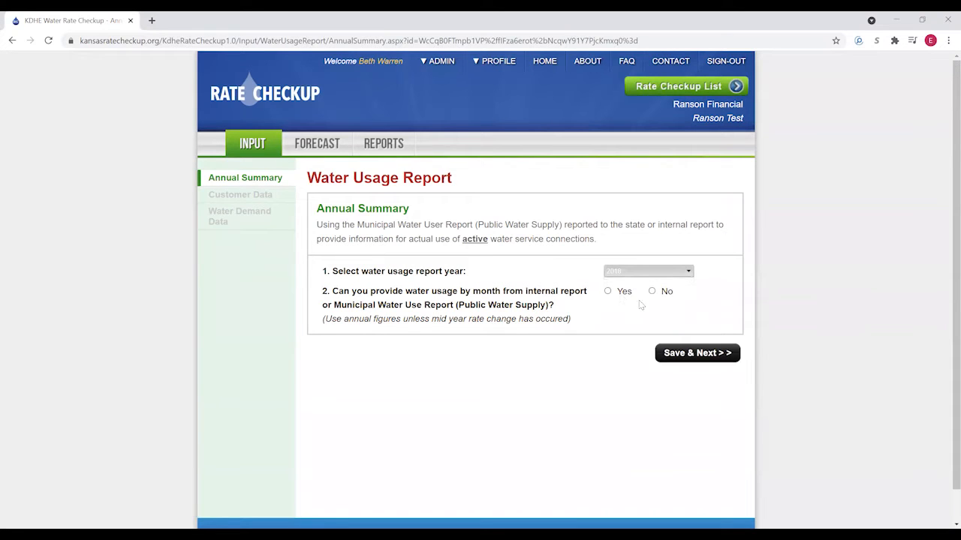
{"action": "left_click", "coordinate": [654, 293]}
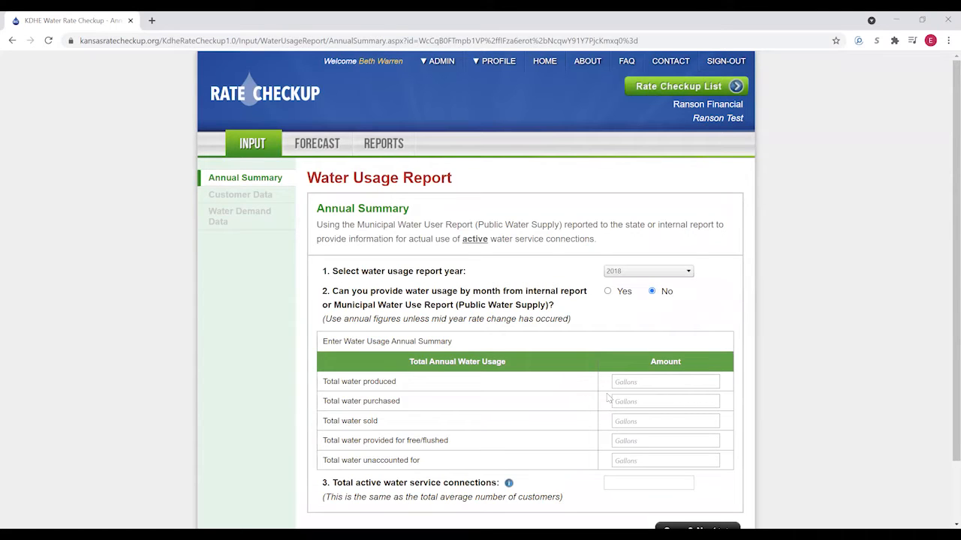
{"action": "left_click", "coordinate": [636, 383]}
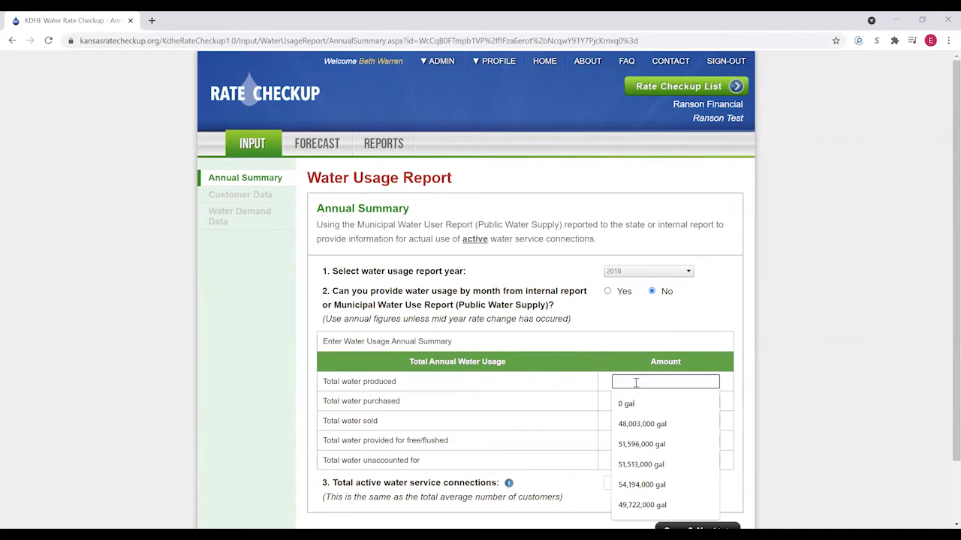
{"action": "left_click", "coordinate": [634, 403]}
{"action": "left_click", "coordinate": [633, 403]}
{"action": "type", "text": "51513000"}
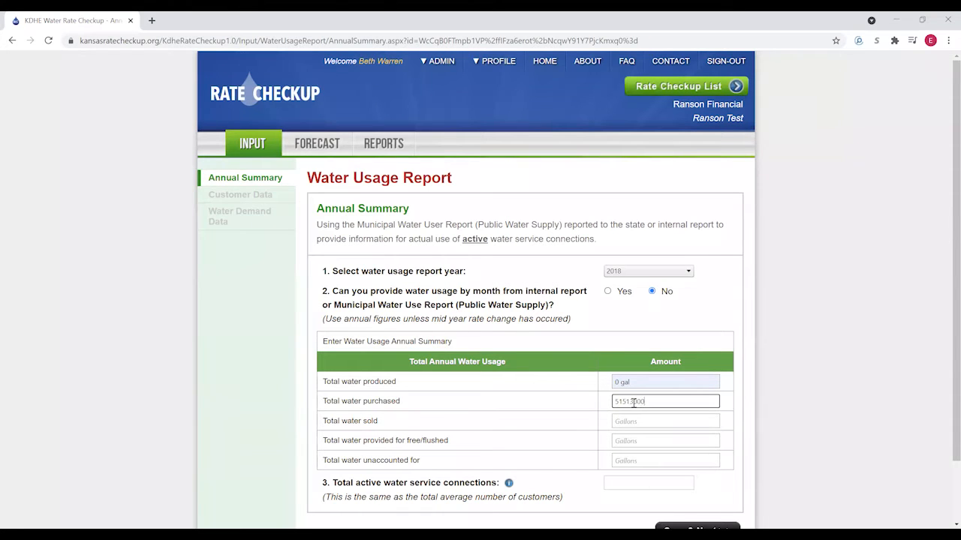
- Enter 56,205,000 gal sold, 397,000 flushed, 4,911,000 unaccounted, and 240 active connections
{"action": "left_click", "coordinate": [643, 421]}
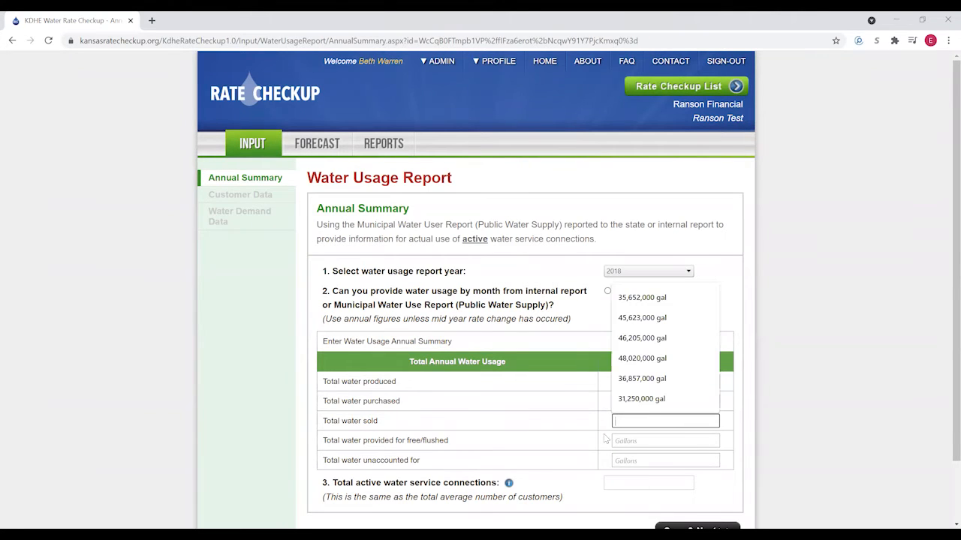
{"action": "type", "text": "56,"}
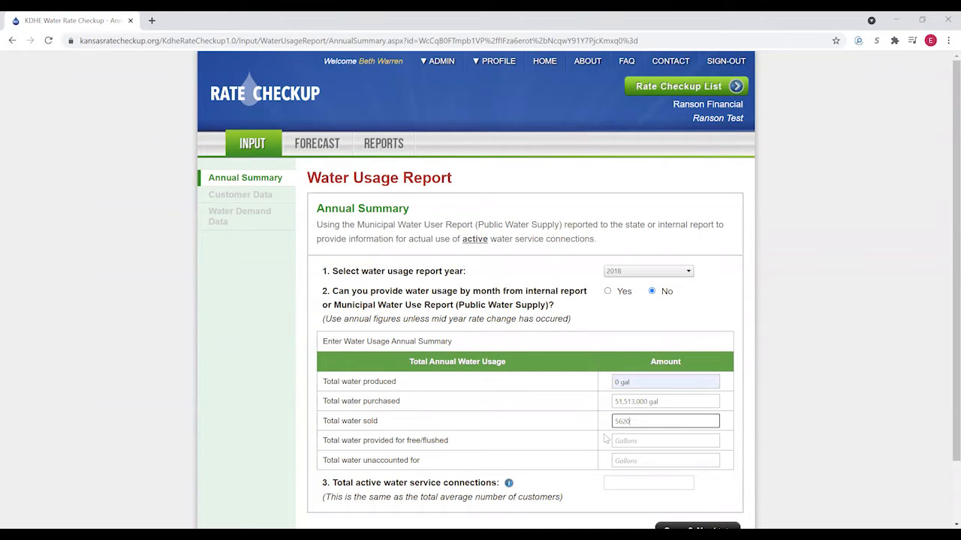
{"action": "type", "text": "205,000"}
{"action": "left_click", "coordinate": [618, 441]}
{"action": "type", "text": "397000"}
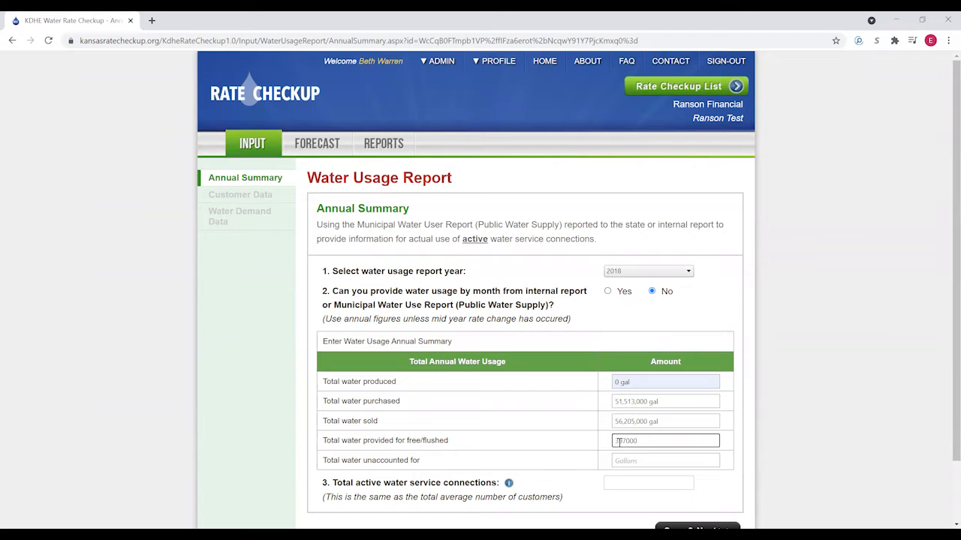
{"action": "left_click", "coordinate": [626, 459]}
{"action": "type", "text": "491000"}
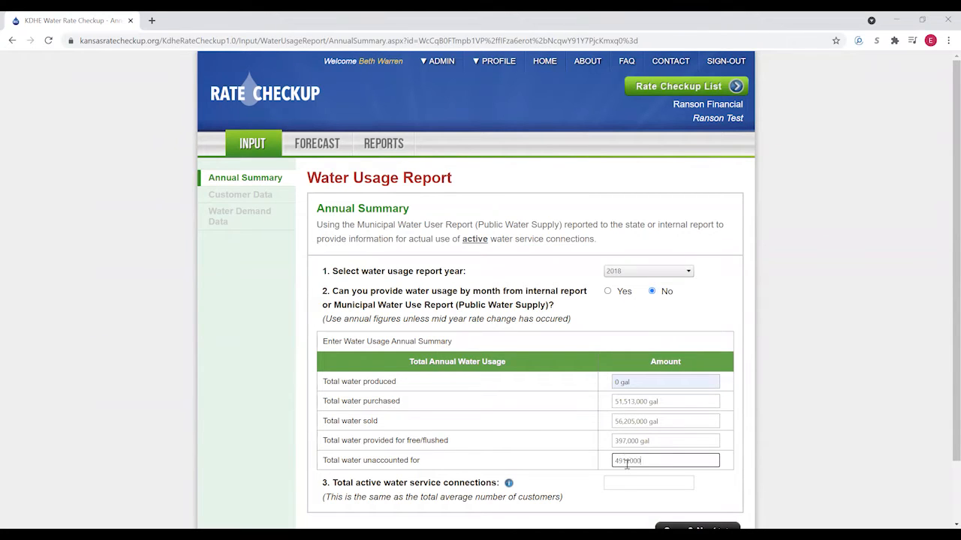
{"action": "left_click", "coordinate": [621, 481]}
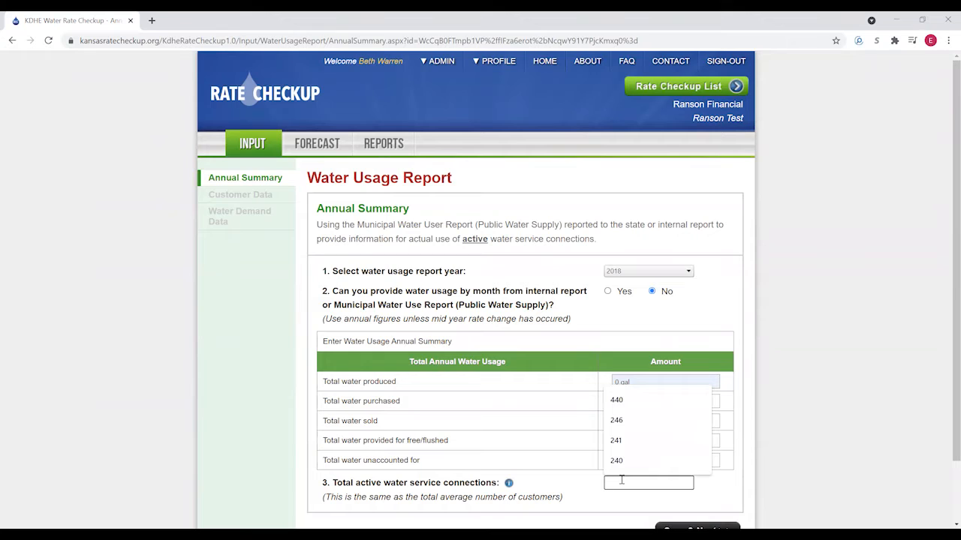
{"action": "type", "text": "240"}
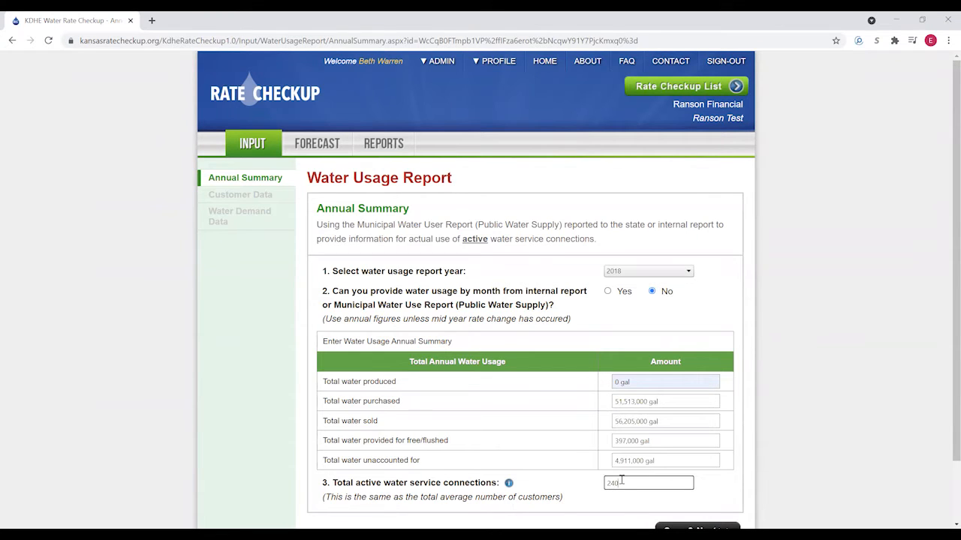
- Correct the active connections to 241 and save the 2018 annual summary
{"action": "left_click", "coordinate": [652, 509]}
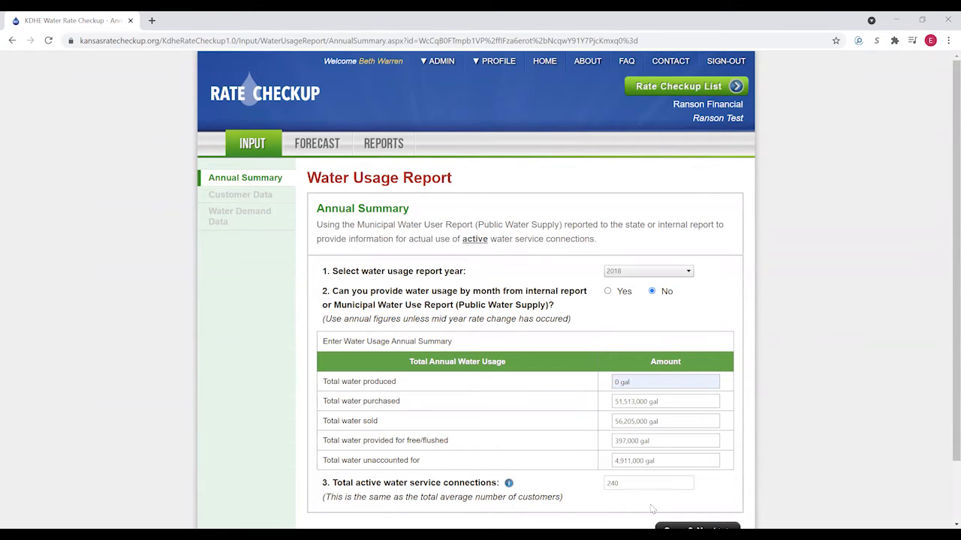
{"action": "double_click", "coordinate": [614, 484]}
{"action": "type", "text": "241"}
{"action": "left_click", "coordinate": [647, 512]}
{"action": "scroll", "coordinate": [705, 503], "scroll_direction": "down", "scroll_amount": 1}
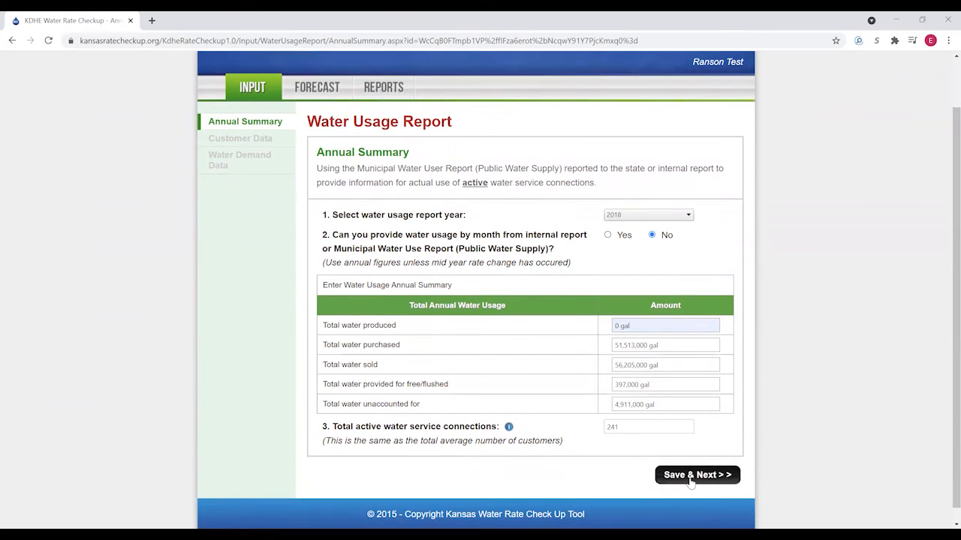
{"action": "left_click", "coordinate": [691, 475]}
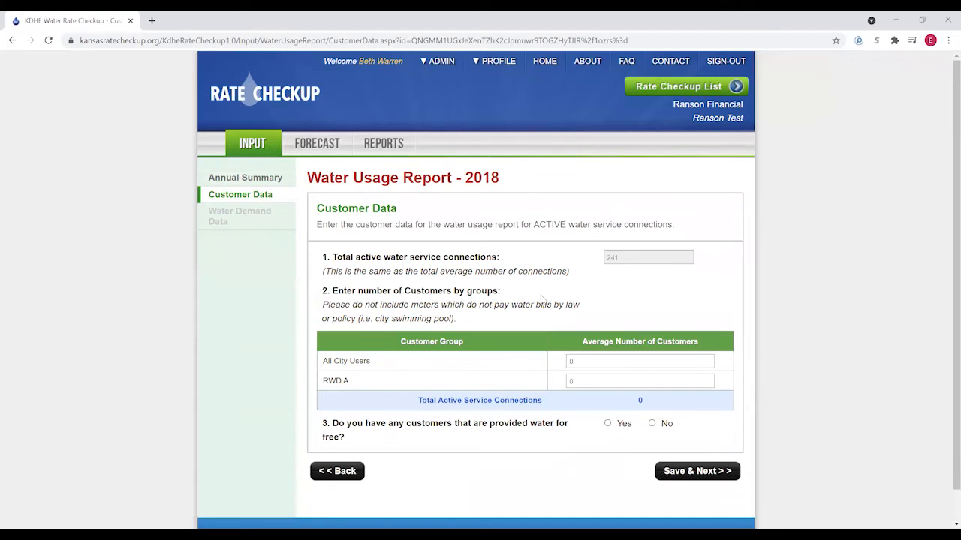
- Enter 240 All City Users and 1 RWD A customer, mark no free-water customers, and save
{"action": "scroll", "coordinate": [531, 284], "scroll_direction": "down", "scroll_amount": 1}
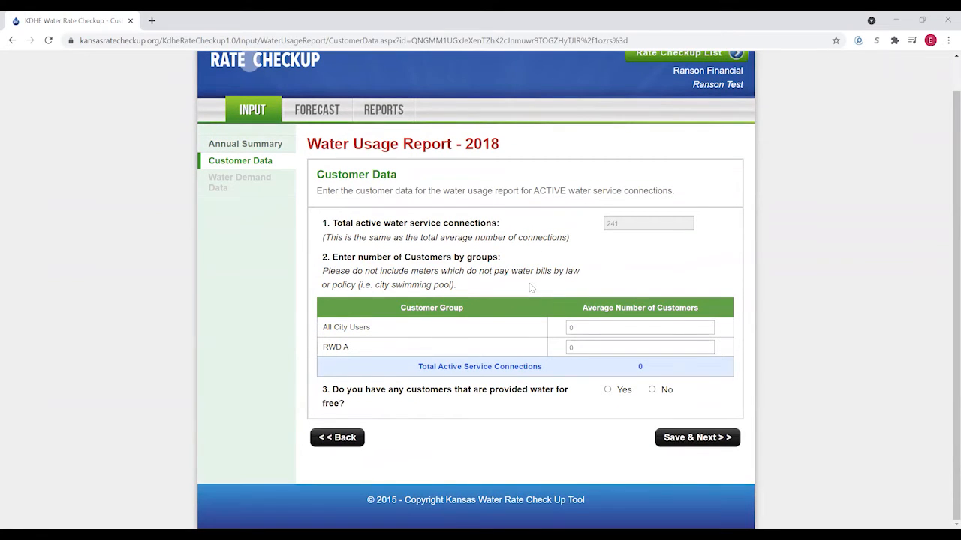
{"action": "left_click", "coordinate": [603, 328]}
{"action": "type", "text": "240"}
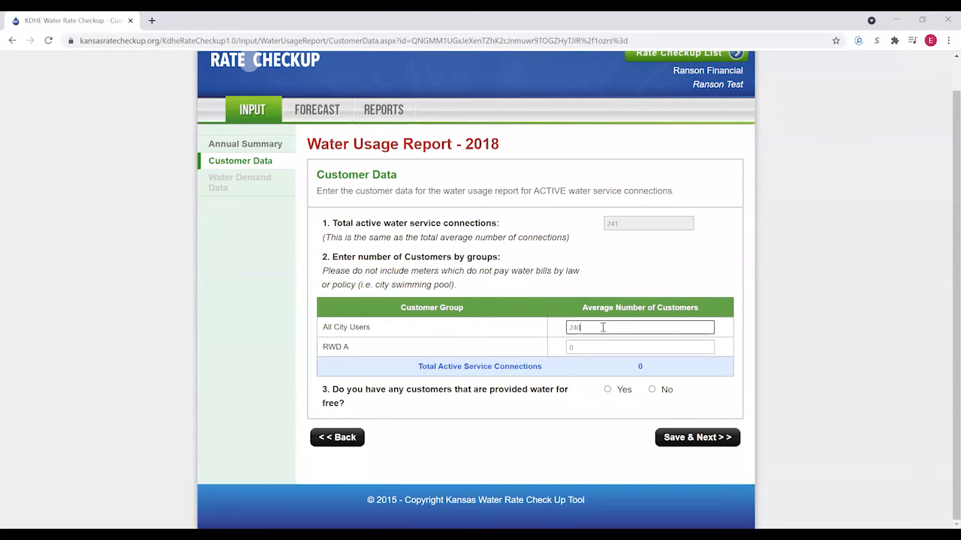
{"action": "left_click", "coordinate": [591, 348]}
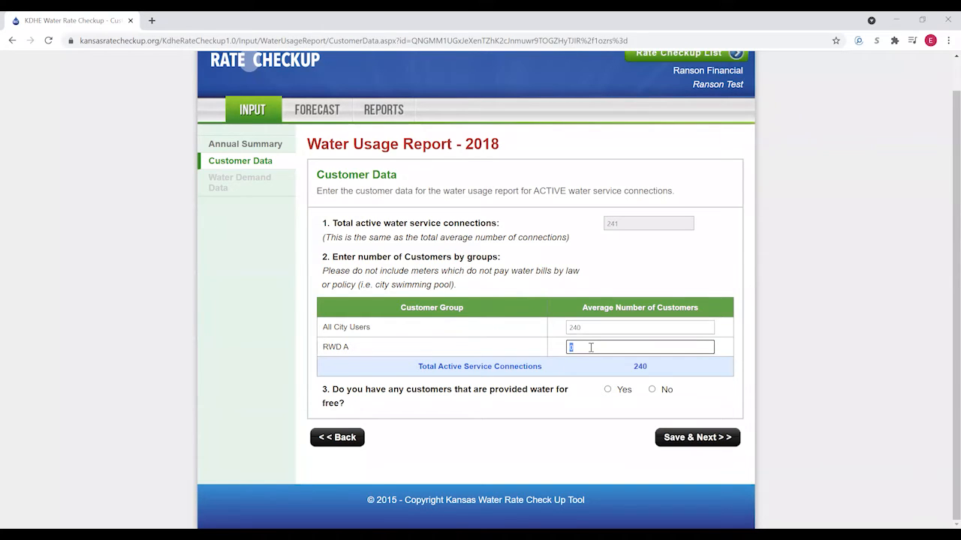
{"action": "left_click", "coordinate": [646, 404]}
{"action": "left_click", "coordinate": [652, 390]}
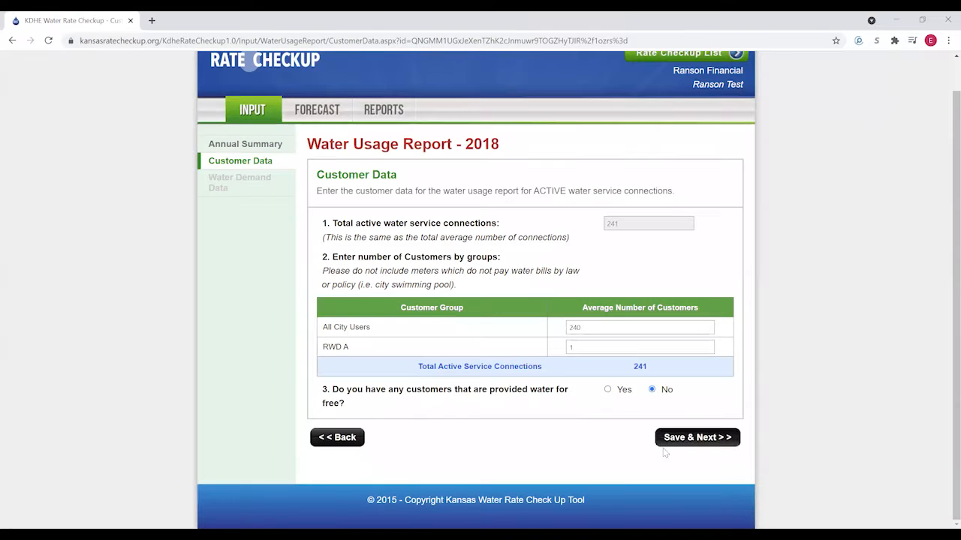
{"action": "left_click", "coordinate": [690, 438]}
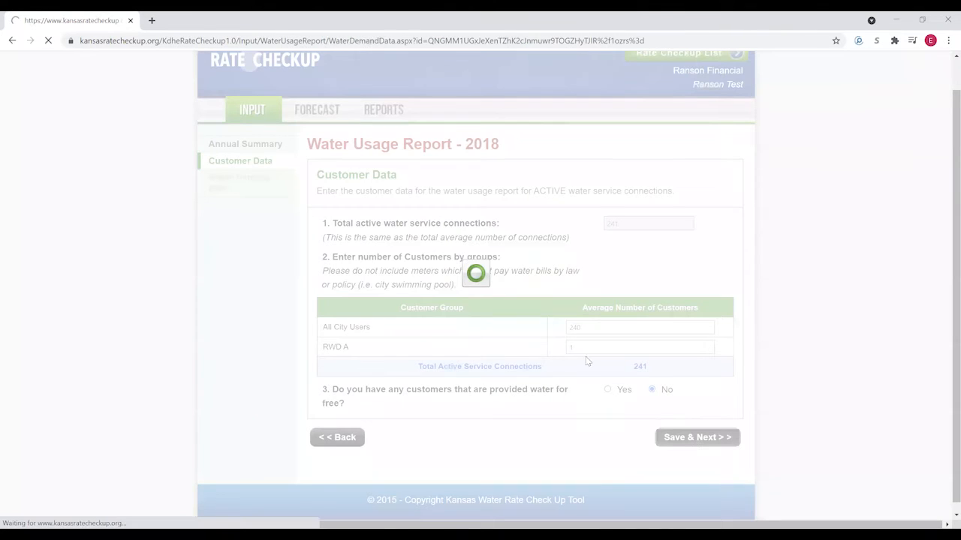
{"action": "scroll", "coordinate": [458, 282], "scroll_direction": "down", "scroll_amount": 3}
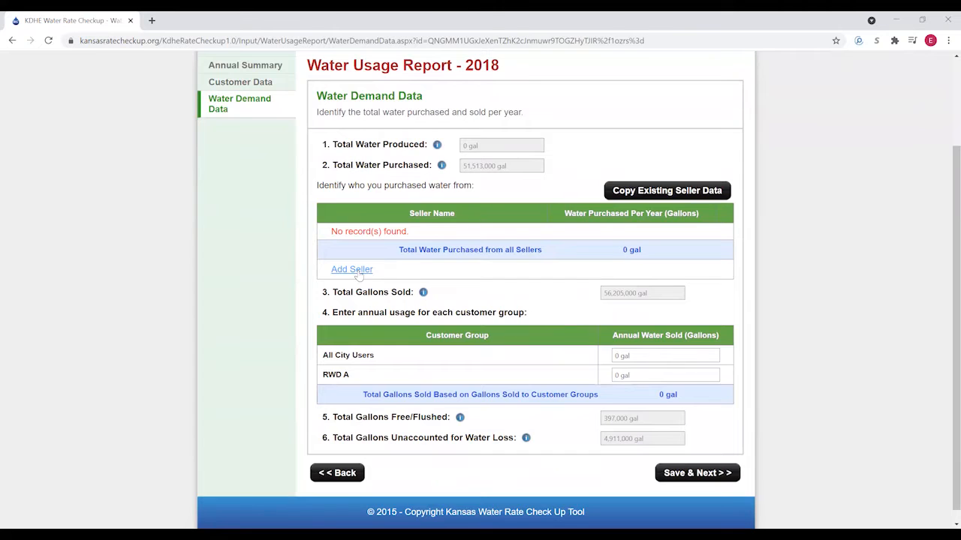
- Add Seller A as the water supplier with 51,513,000 gal purchased
{"action": "left_click", "coordinate": [352, 269]}
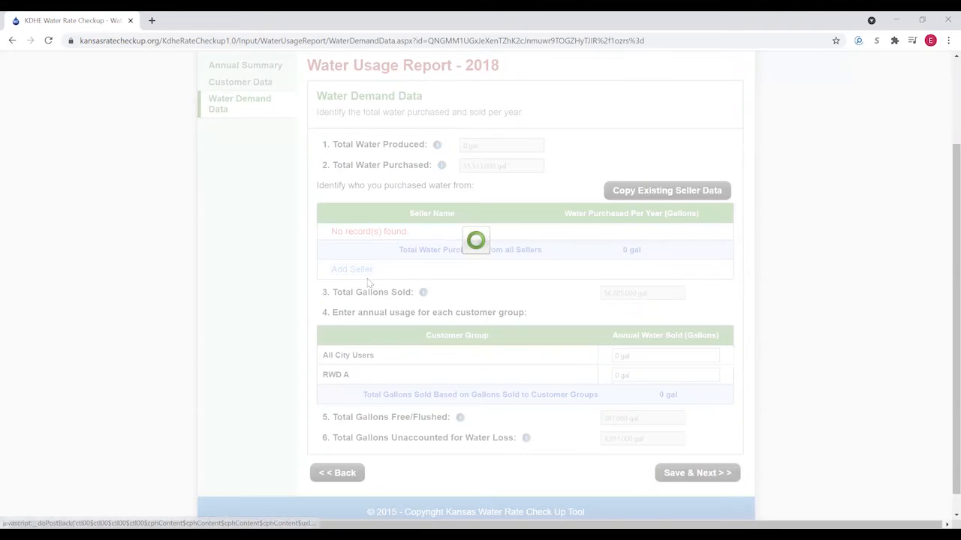
{"action": "left_click", "coordinate": [421, 234]}
{"action": "left_click", "coordinate": [391, 248]}
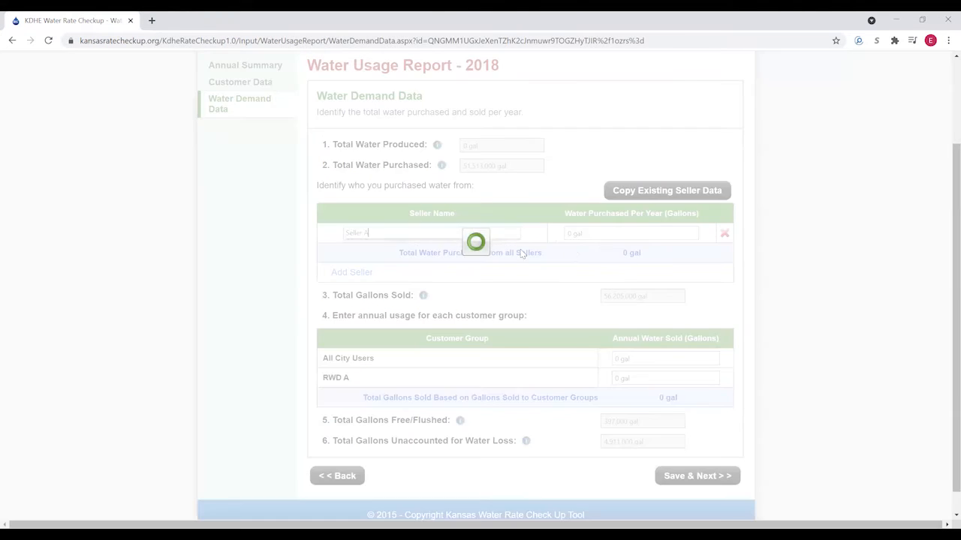
{"action": "left_click", "coordinate": [591, 233]}
{"action": "type", "text": "51513000"}
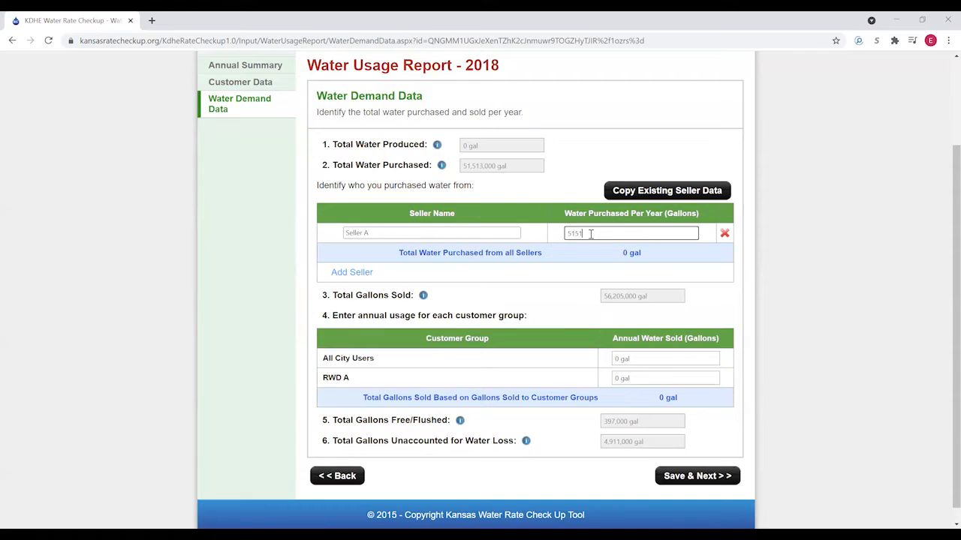
{"action": "left_click", "coordinate": [592, 265]}
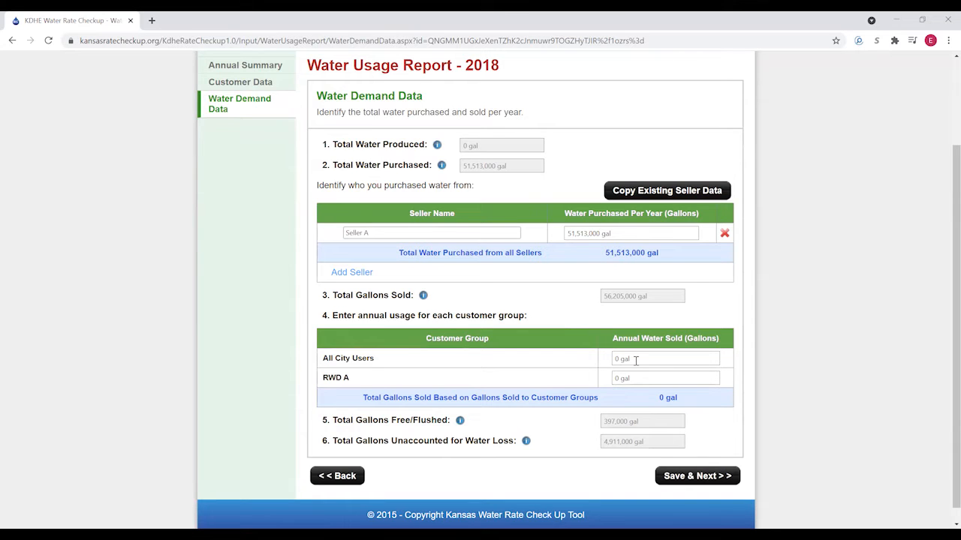
- Enter 2018 sales of 14,140,000 gal to All City Users and 32,065,000 to RWD A, then save
{"action": "left_click", "coordinate": [637, 361]}
{"action": "type", "text": "1"}
{"action": "type", "text": "4,140,000"}
{"action": "left_click", "coordinate": [638, 377]}
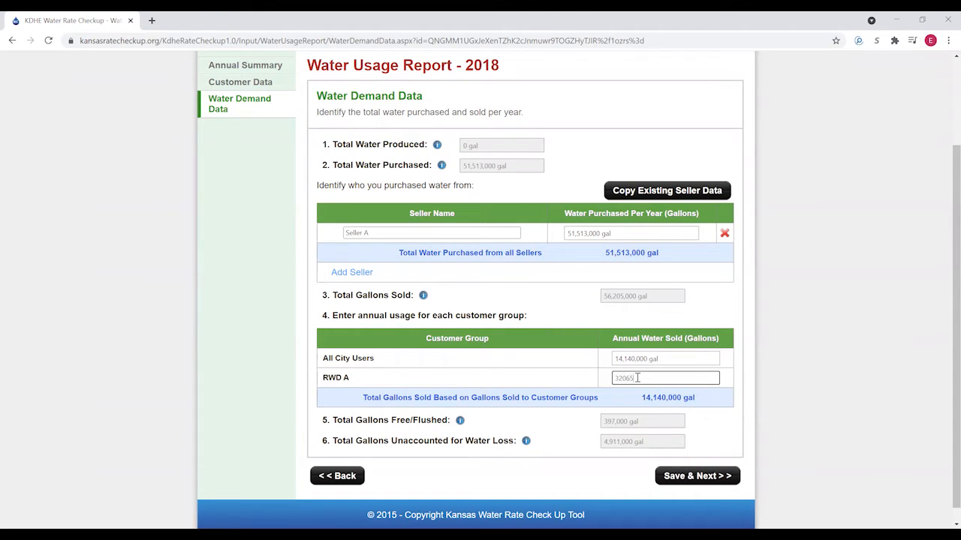
{"action": "left_click", "coordinate": [573, 447]}
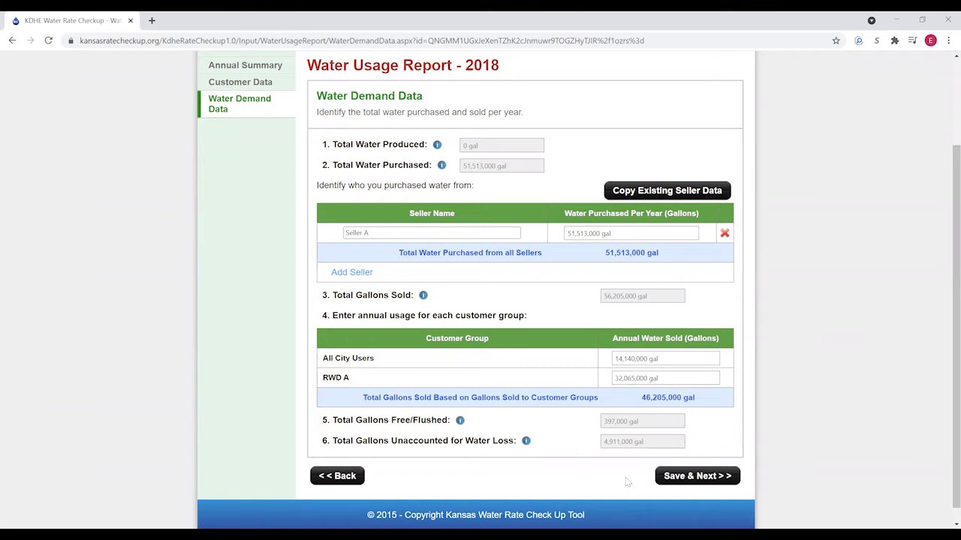
{"action": "left_click", "coordinate": [688, 477]}
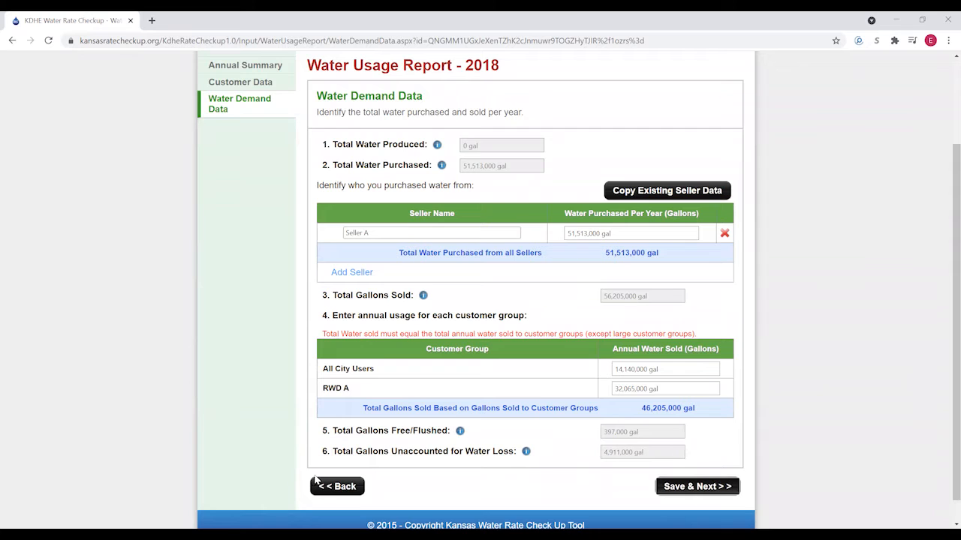
- Leave Water Demand Data without saving and return to the 2018 annual summary
{"action": "left_click", "coordinate": [335, 489]}
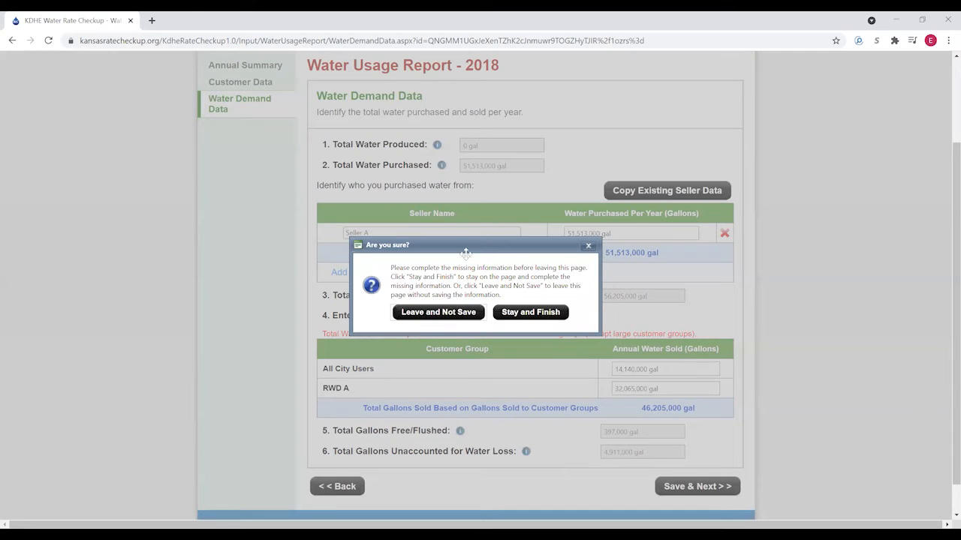
{"action": "left_click", "coordinate": [463, 315]}
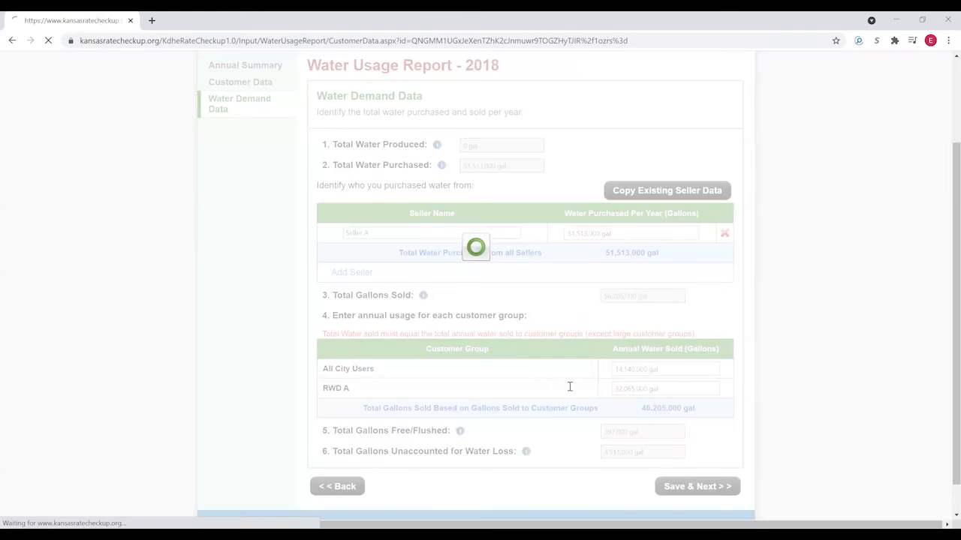
{"action": "left_click", "coordinate": [678, 471]}
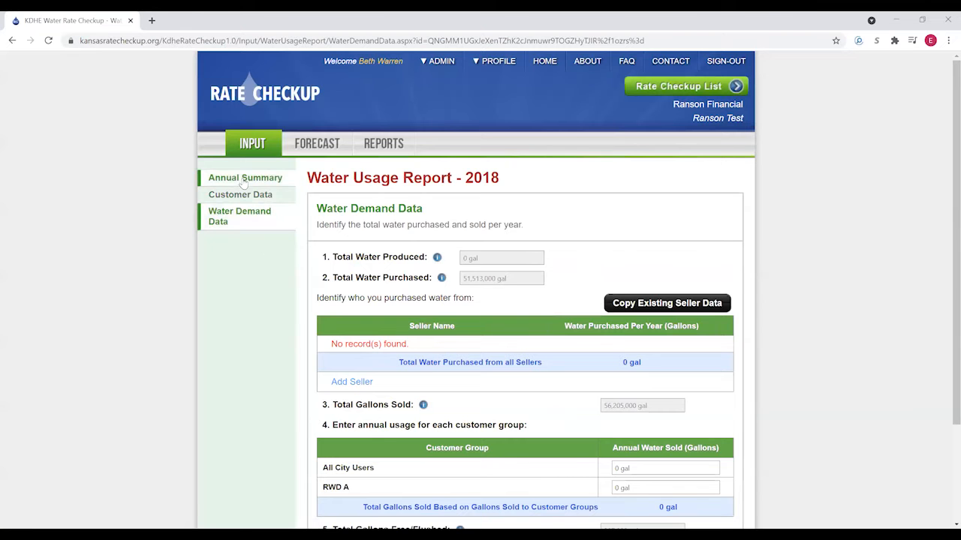
{"action": "left_click", "coordinate": [243, 180]}
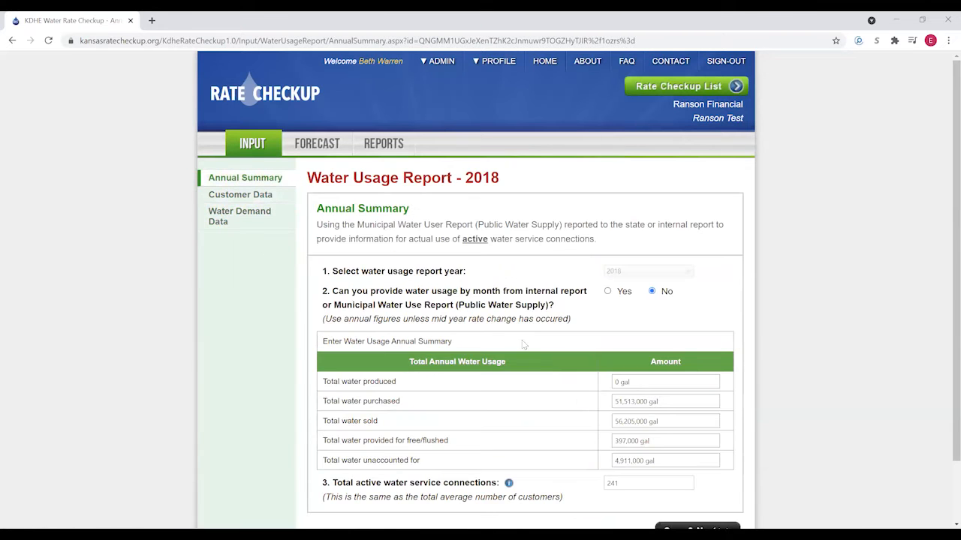
- Change total water sold to 46,205,000 gal and save through the customer data page
{"action": "left_click", "coordinate": [666, 424]}
{"action": "type", "text": "46,205,000"}
{"action": "left_click", "coordinate": [714, 495]}
{"action": "scroll", "coordinate": [720, 461], "scroll_direction": "down", "scroll_amount": 1}
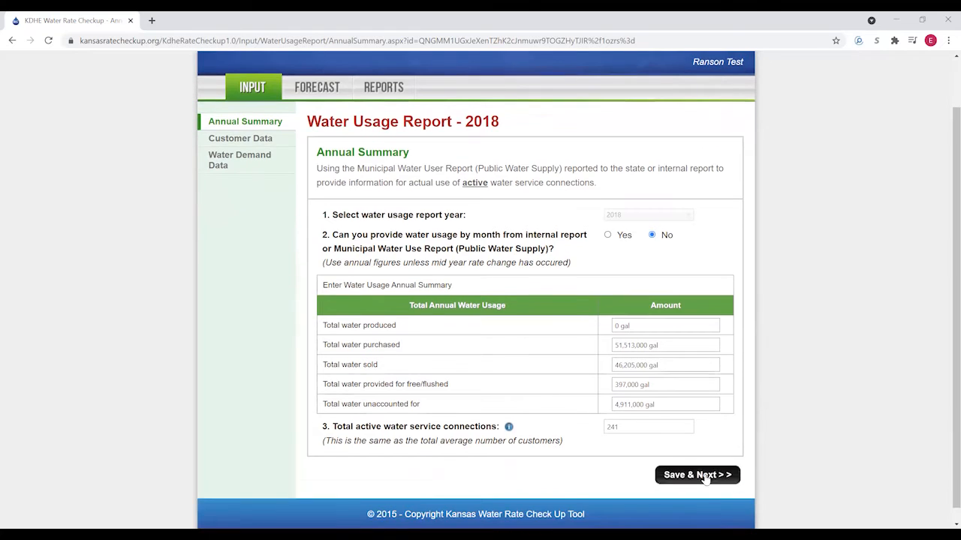
{"action": "left_click", "coordinate": [704, 478]}
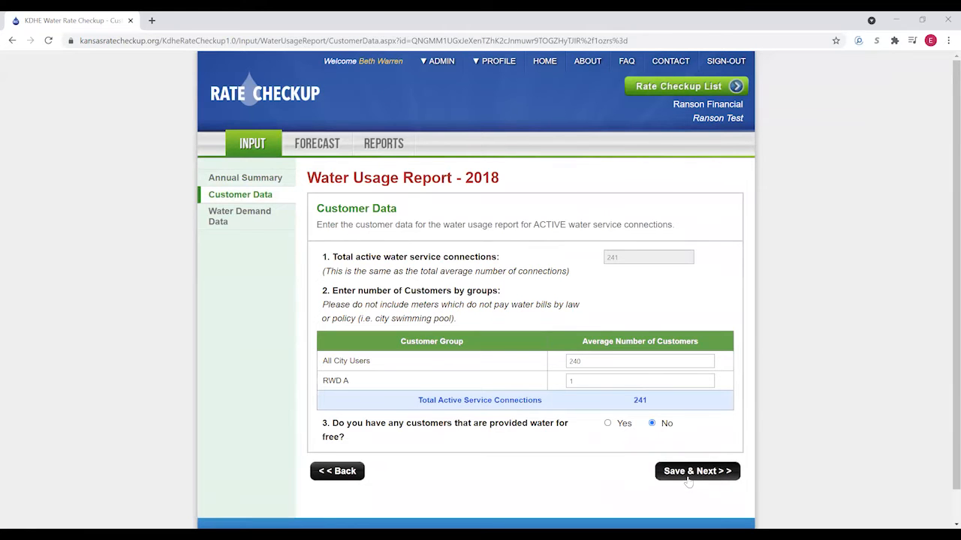
{"action": "left_click", "coordinate": [689, 477]}
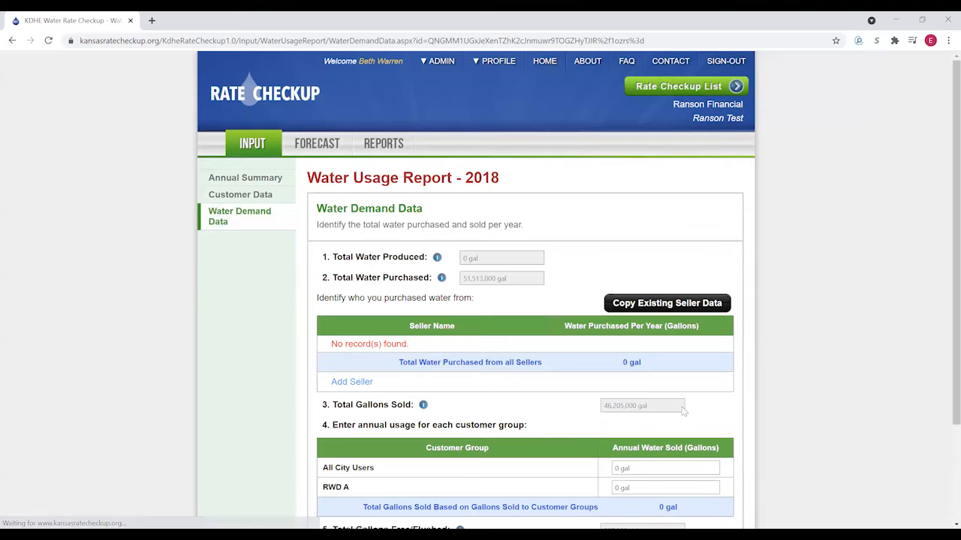
- Copy the existing seller data and set Seller A's purchased gallons to 51,513,000
{"action": "scroll", "coordinate": [683, 409], "scroll_direction": "down", "scroll_amount": 1}
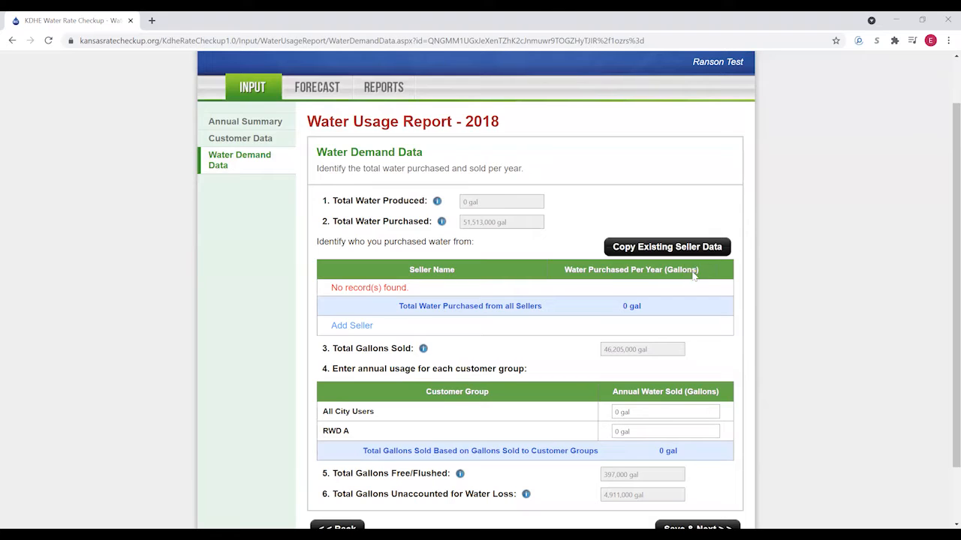
{"action": "left_click", "coordinate": [652, 255]}
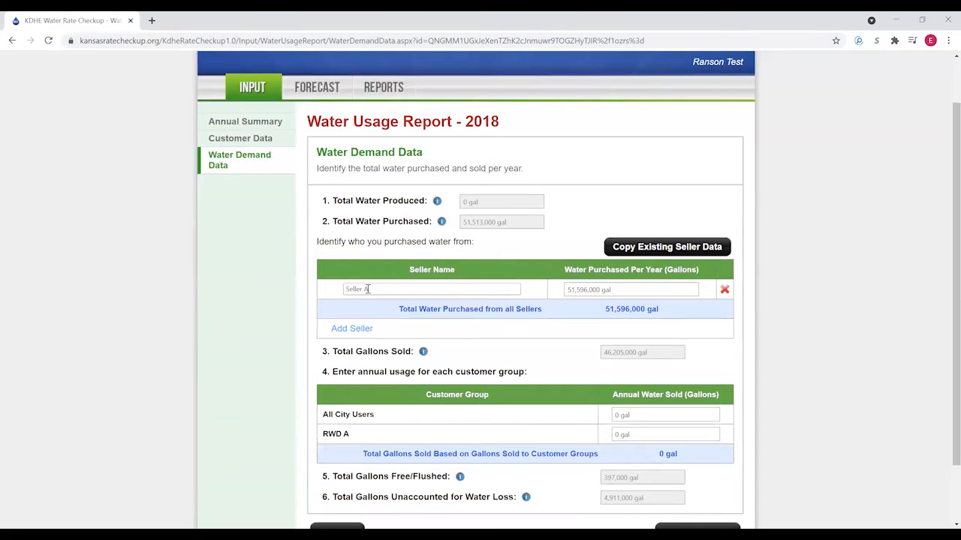
{"action": "left_click", "coordinate": [627, 290]}
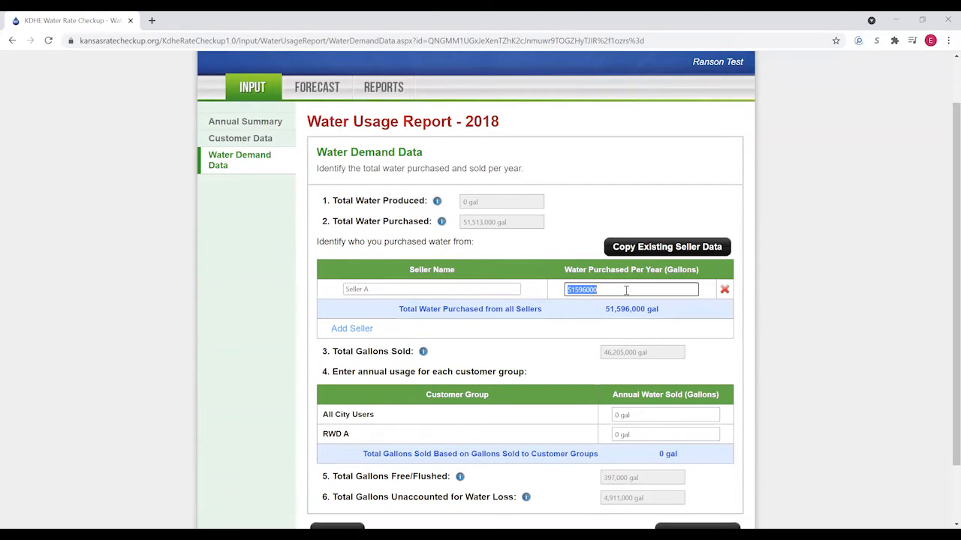
{"action": "type", "text": "51"}
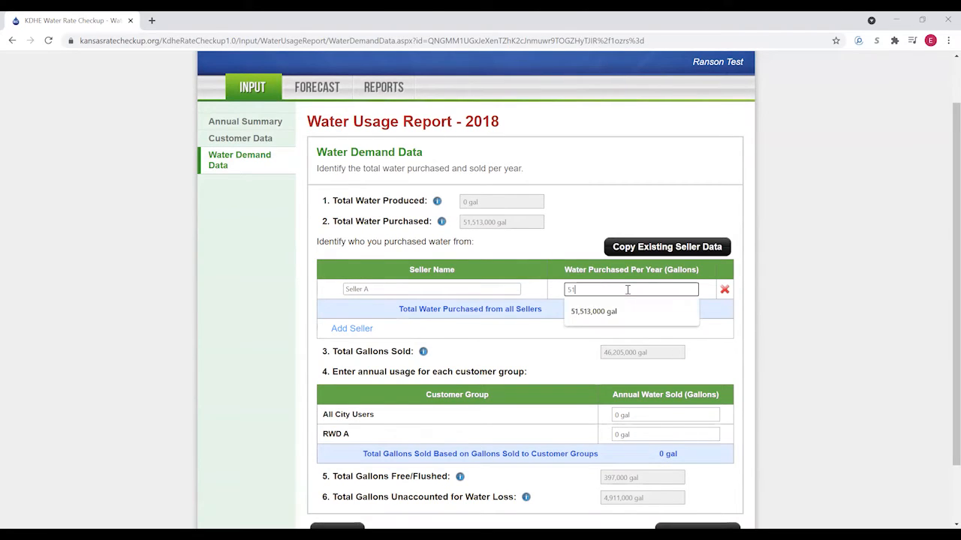
{"action": "type", "text": "513000"}
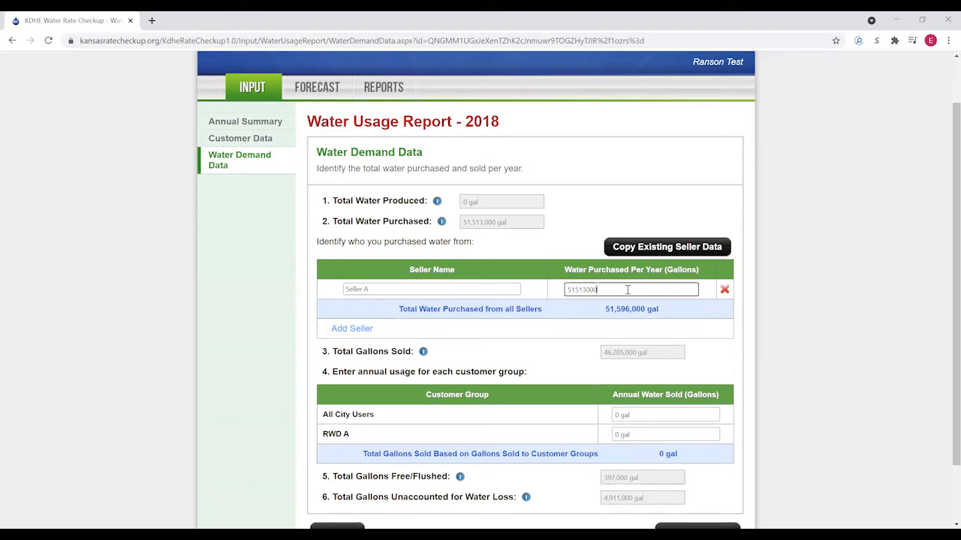
{"action": "left_click", "coordinate": [590, 314]}
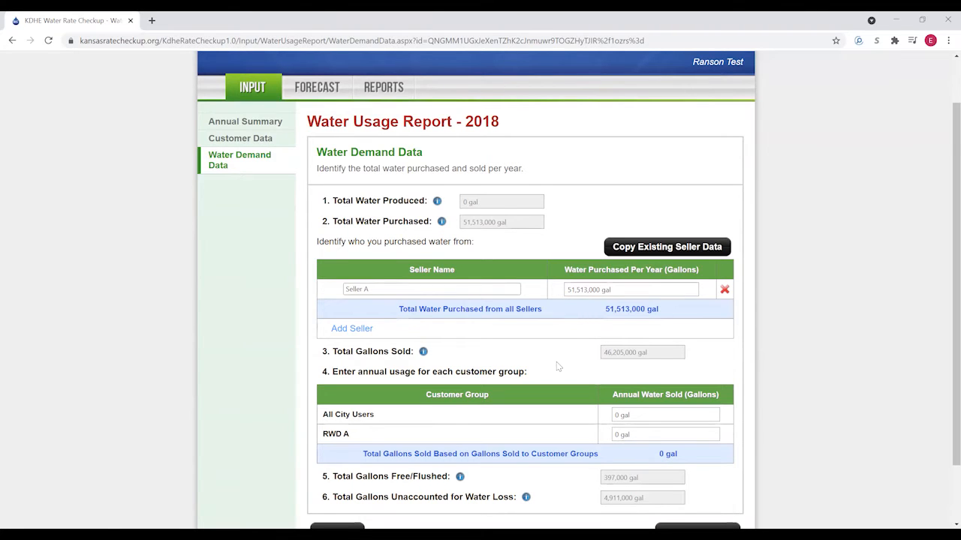
- Enter 14,140,000 gal for All City Users and 32,065,000 for RWD A, then save
{"action": "scroll", "coordinate": [591, 378], "scroll_direction": "down", "scroll_amount": 1}
{"action": "left_click", "coordinate": [638, 359]}
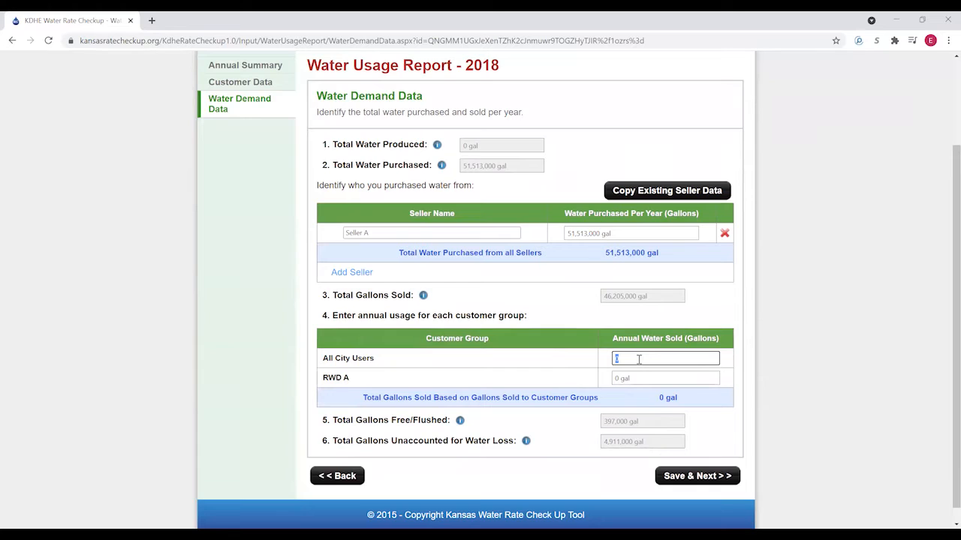
{"action": "type", "text": "14140000"}
{"action": "left_click", "coordinate": [641, 376]}
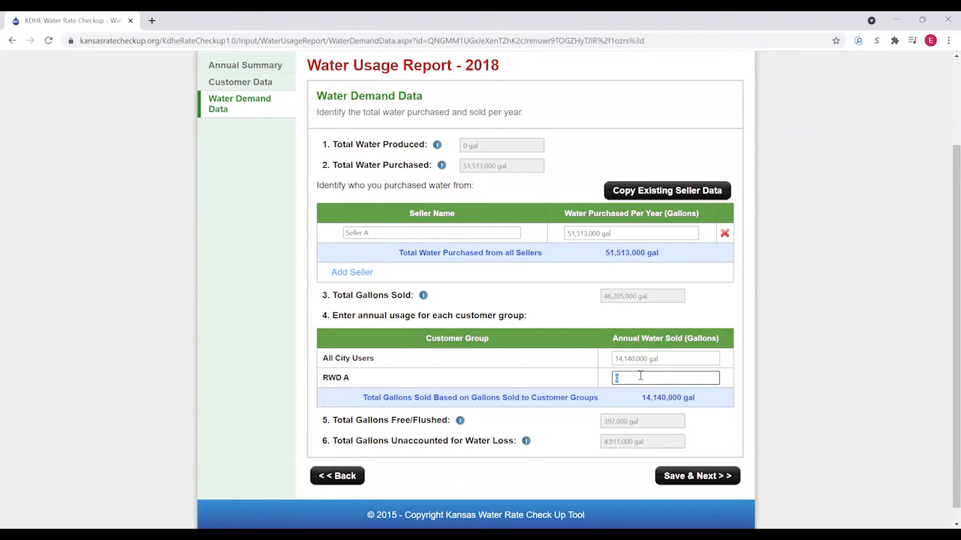
{"action": "type", "text": "32065000"}
{"action": "left_click", "coordinate": [620, 403]}
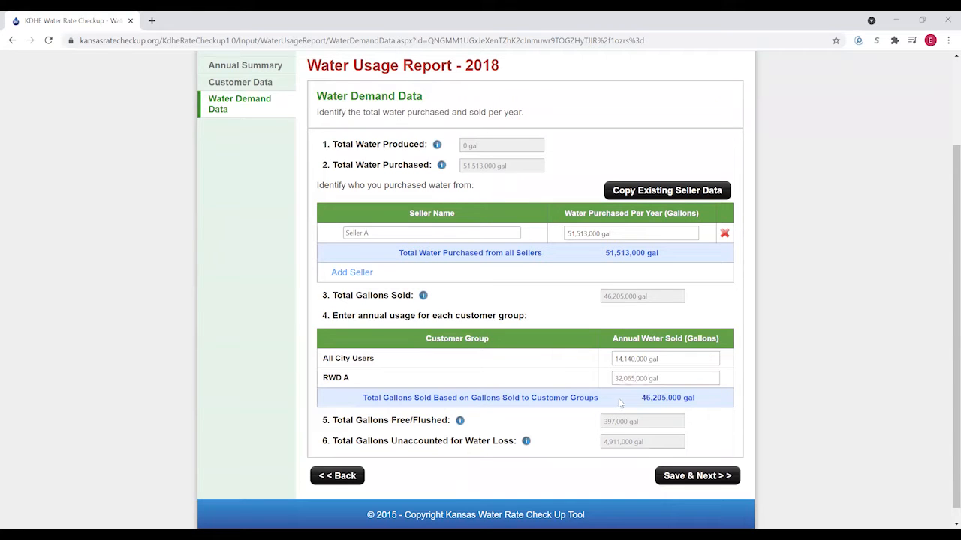
{"action": "left_click", "coordinate": [683, 479]}
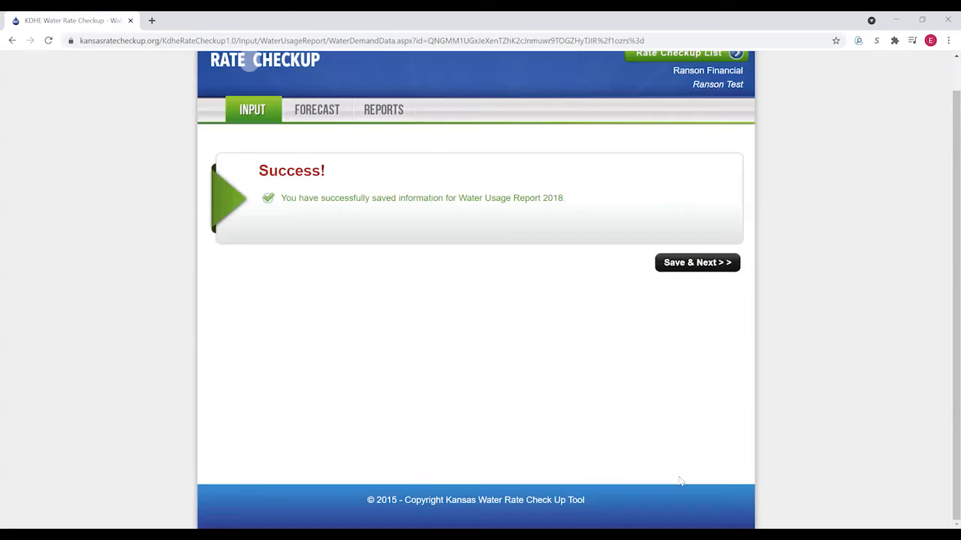
- Return to the input summary and start a 2017 report without monthly usage, 0 gal produced
{"action": "left_click", "coordinate": [693, 264]}
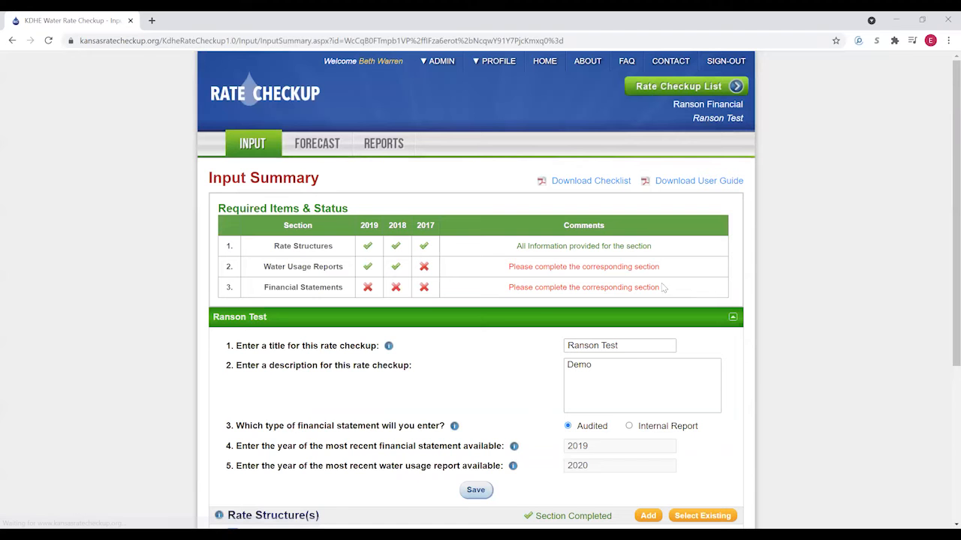
{"action": "scroll", "coordinate": [522, 329], "scroll_direction": "down", "scroll_amount": 3}
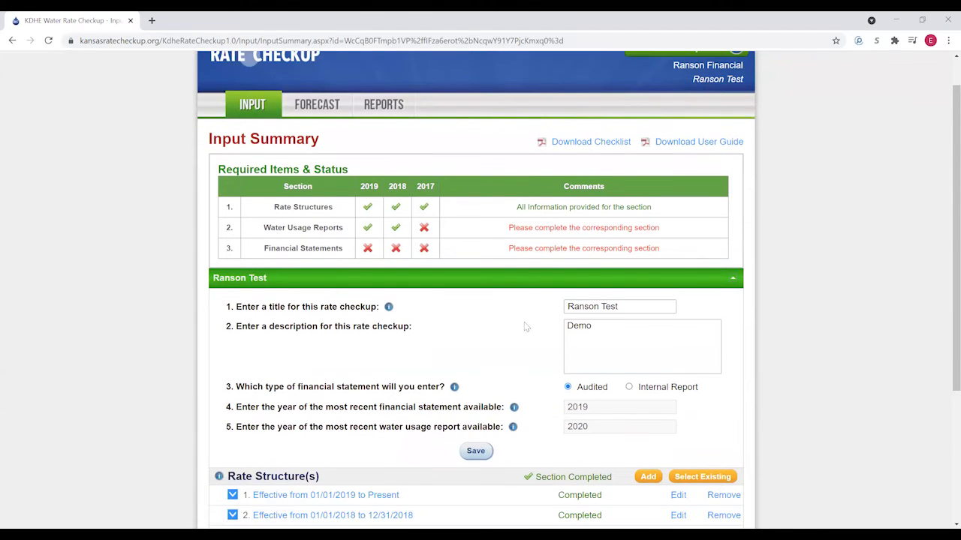
{"action": "left_click", "coordinate": [647, 368]}
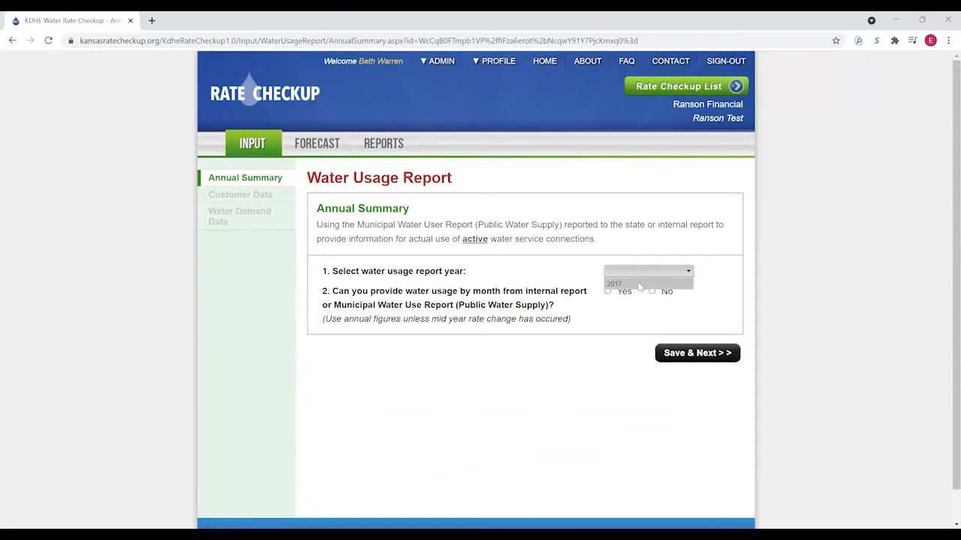
{"action": "left_click", "coordinate": [652, 292]}
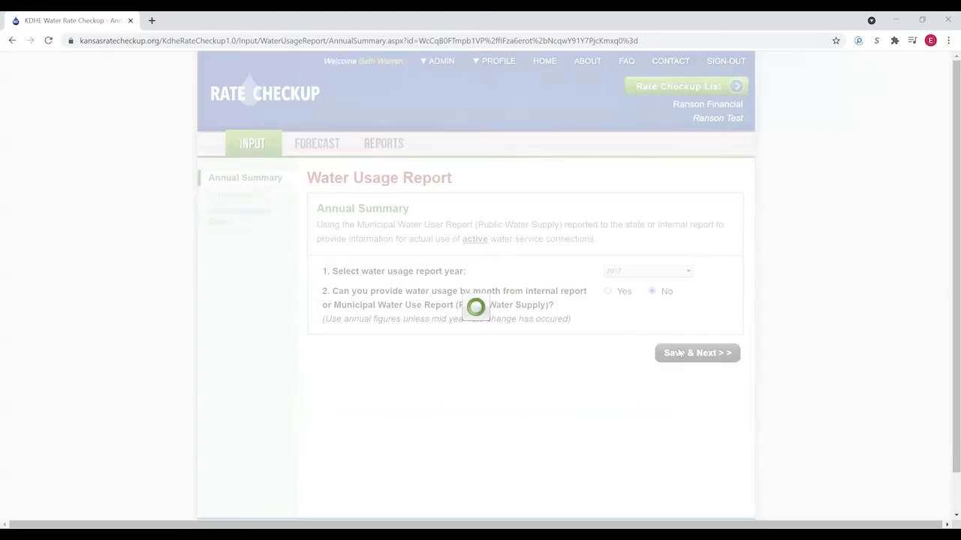
{"action": "scroll", "coordinate": [579, 335], "scroll_direction": "down", "scroll_amount": 2}
{"action": "left_click", "coordinate": [629, 327]}
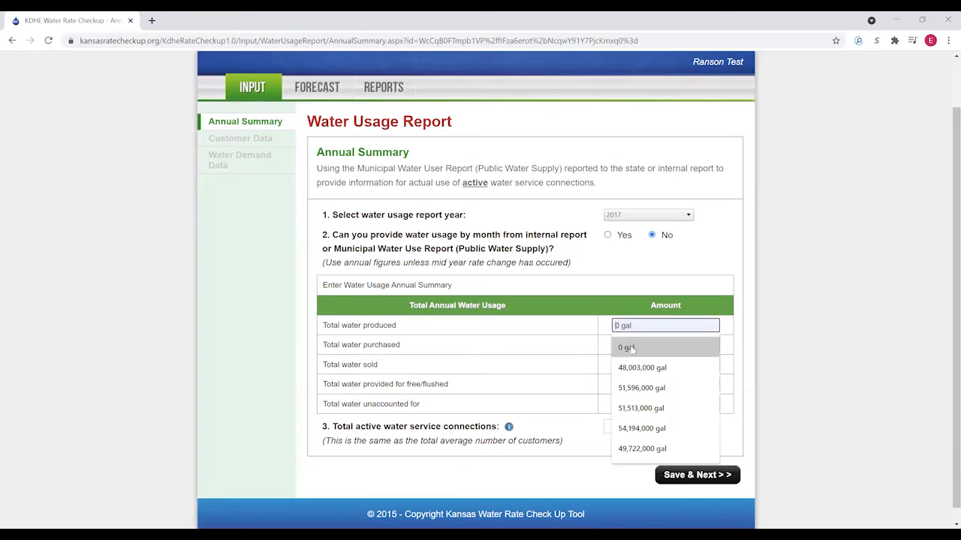
{"action": "left_click", "coordinate": [628, 345]}
- Enter 54,194,000 gal purchased, 48,020,000 sold, 960,000 free and 5,214,000 unaccounted
{"action": "left_click", "coordinate": [634, 345]}
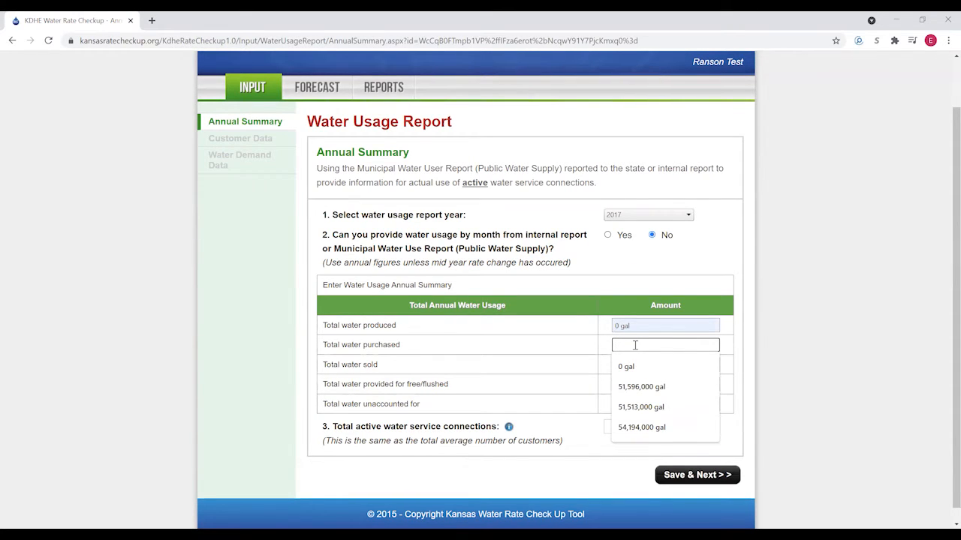
{"action": "type", "text": "54194000"}
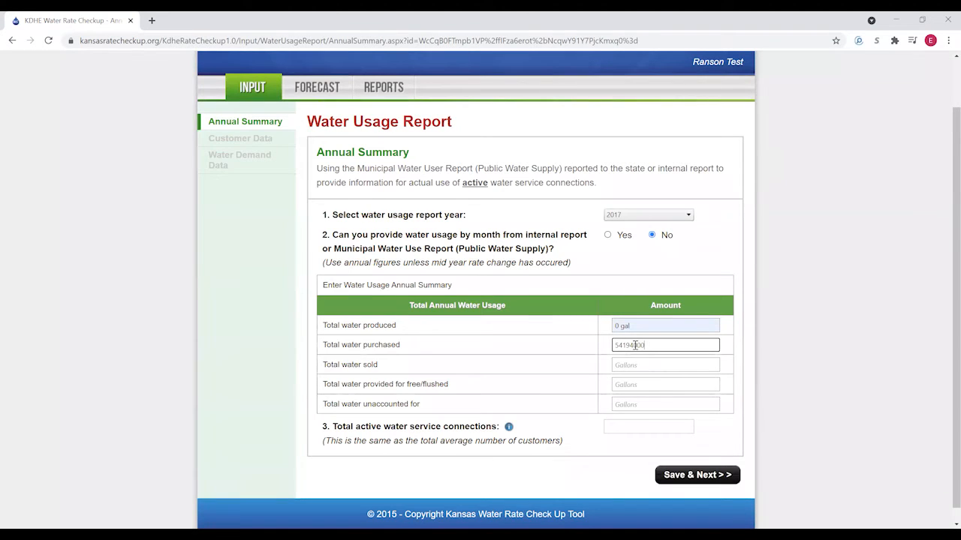
{"action": "left_click", "coordinate": [632, 365]}
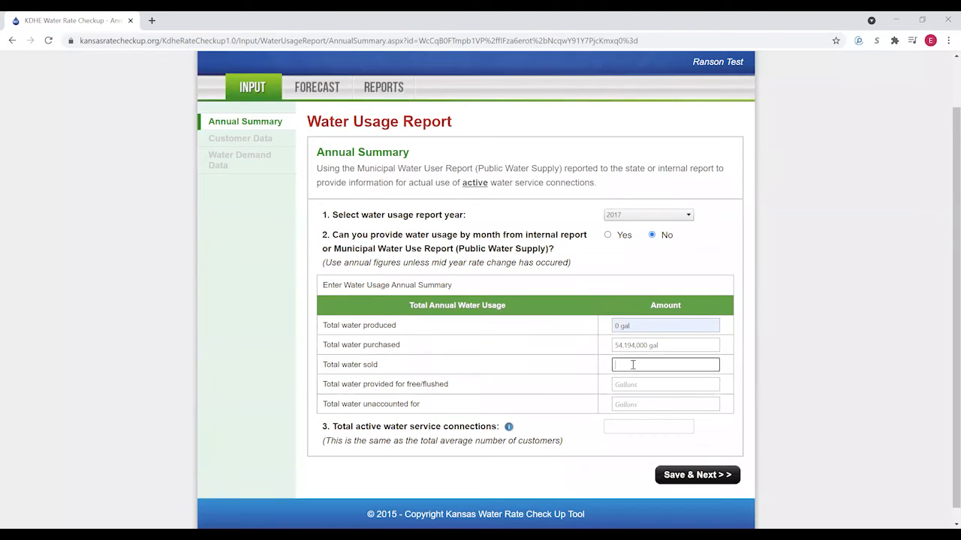
{"action": "type", "text": "48020000"}
{"action": "left_click", "coordinate": [638, 384]}
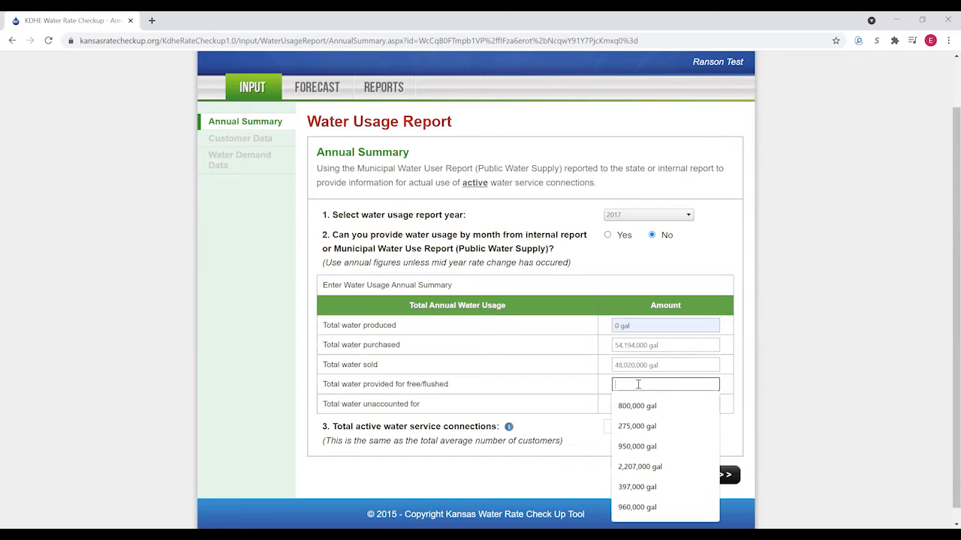
{"action": "type", "text": "960000"}
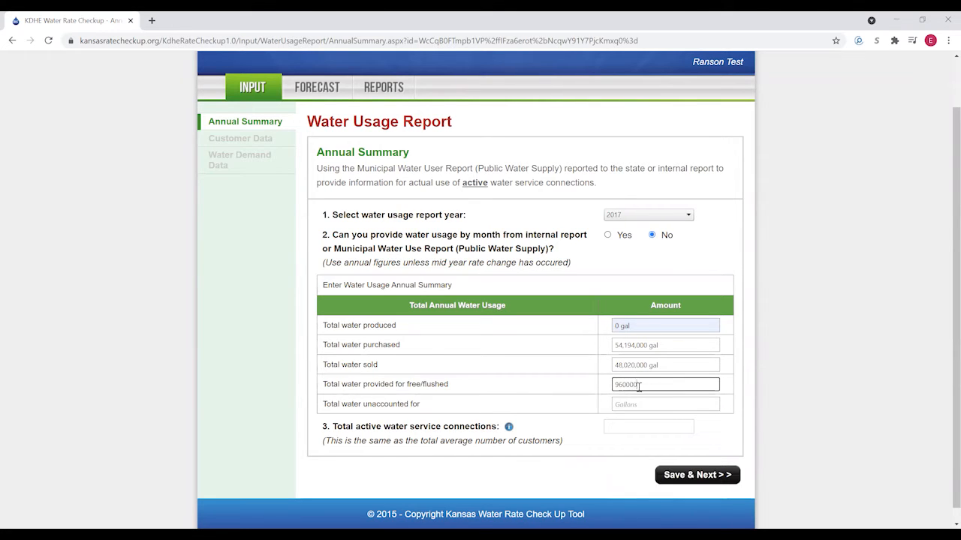
{"action": "left_click", "coordinate": [658, 404]}
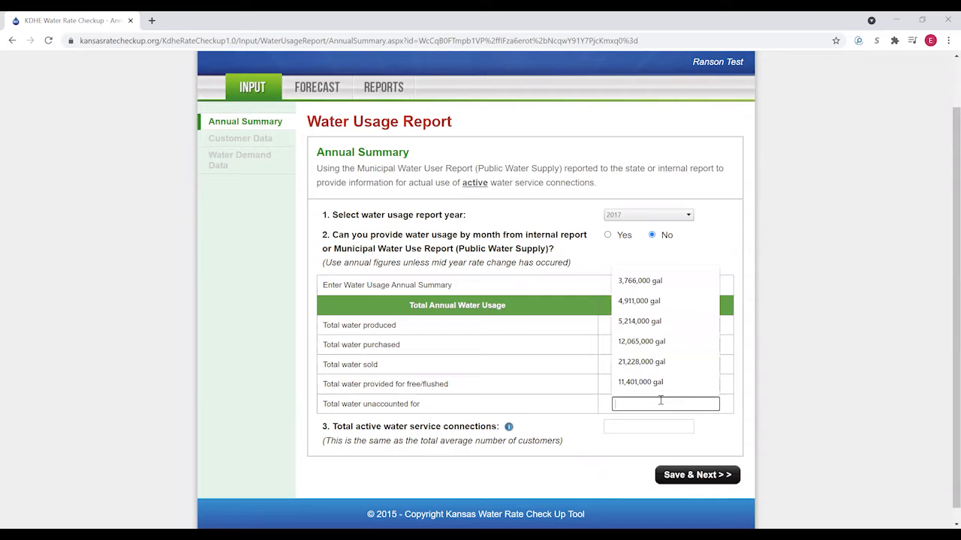
{"action": "type", "text": "5214000"}
{"action": "left_click", "coordinate": [650, 427]}
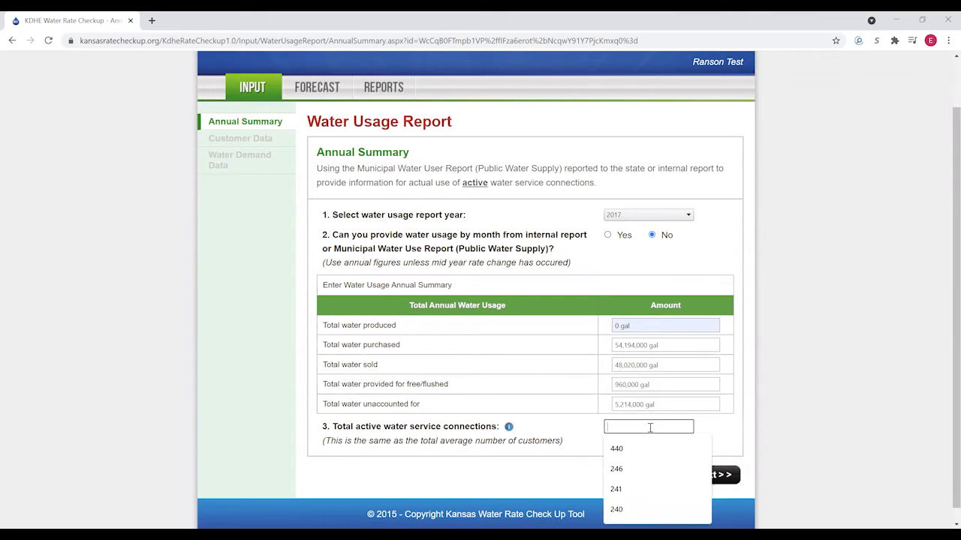
- Enter 240 connections and save, then record 239 All City Users, 1 RWD A, no free water
{"action": "type", "text": "240"}
{"action": "left_click", "coordinate": [659, 472]}
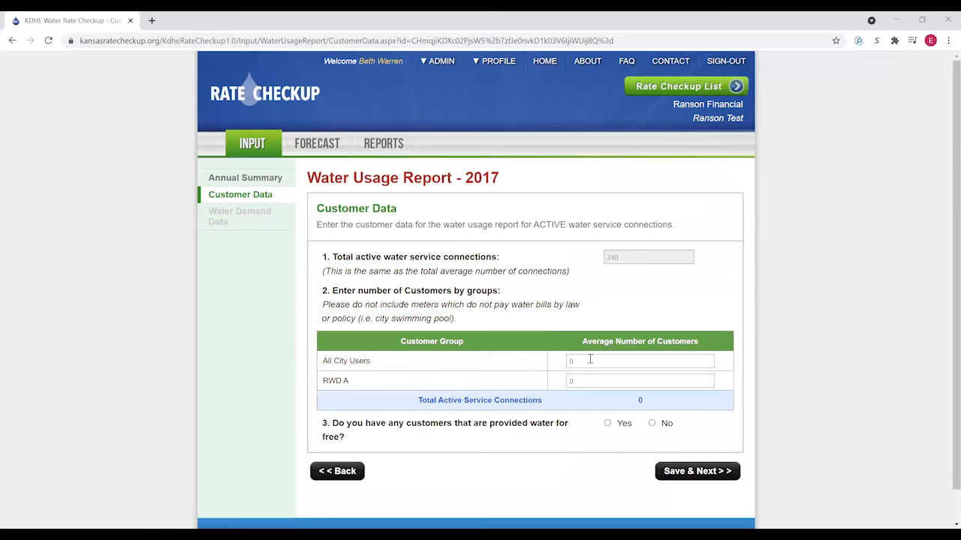
{"action": "left_click", "coordinate": [587, 362]}
{"action": "type", "text": "239"}
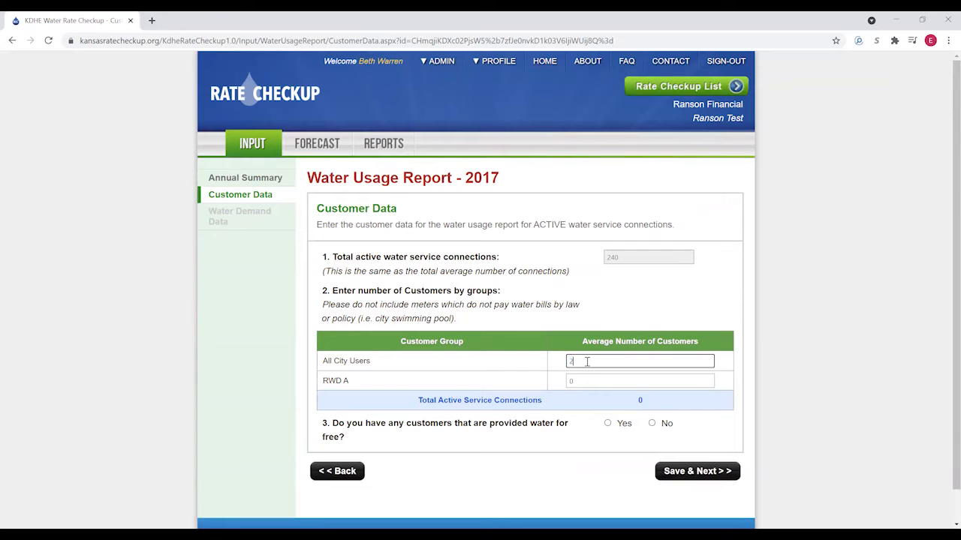
{"action": "left_click", "coordinate": [585, 381]}
{"action": "type", "text": "1"}
{"action": "left_click", "coordinate": [583, 397]}
{"action": "left_click", "coordinate": [651, 424]}
{"action": "left_click", "coordinate": [684, 473]}
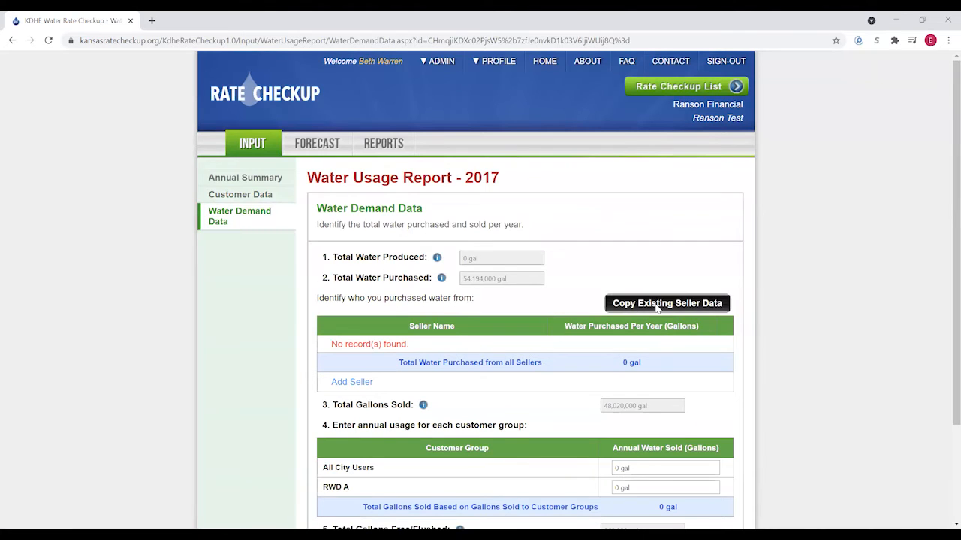
- Copy the existing seller data and set Seller A's purchased amount to 54,194,000 gal
{"action": "left_click", "coordinate": [656, 305]}
{"action": "left_click", "coordinate": [422, 310]}
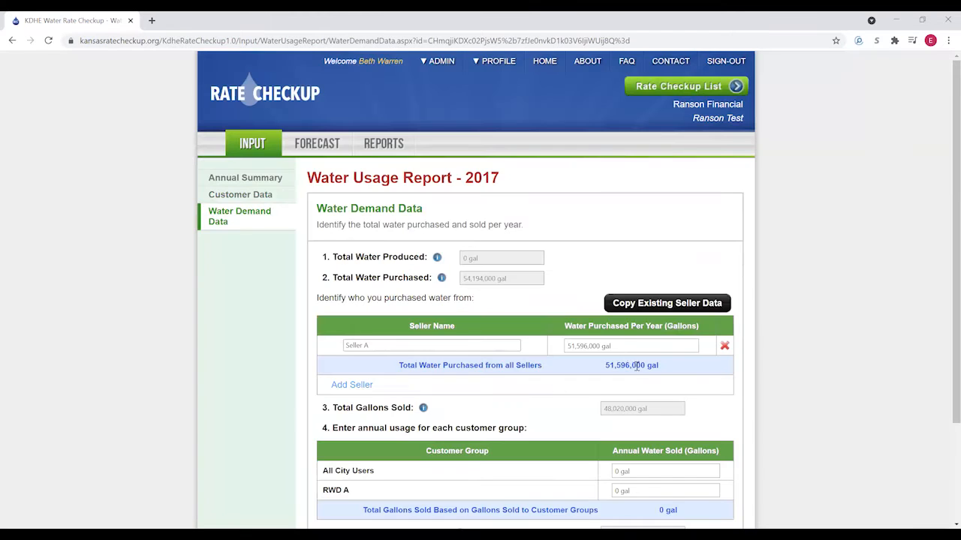
{"action": "double_click", "coordinate": [627, 345]}
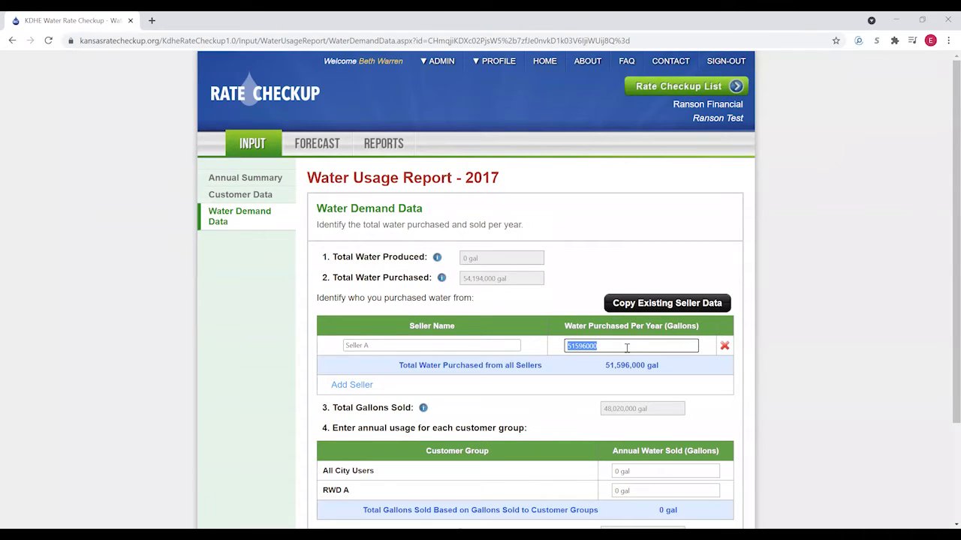
{"action": "type", "text": "54194000"}
{"action": "left_click", "coordinate": [586, 373]}
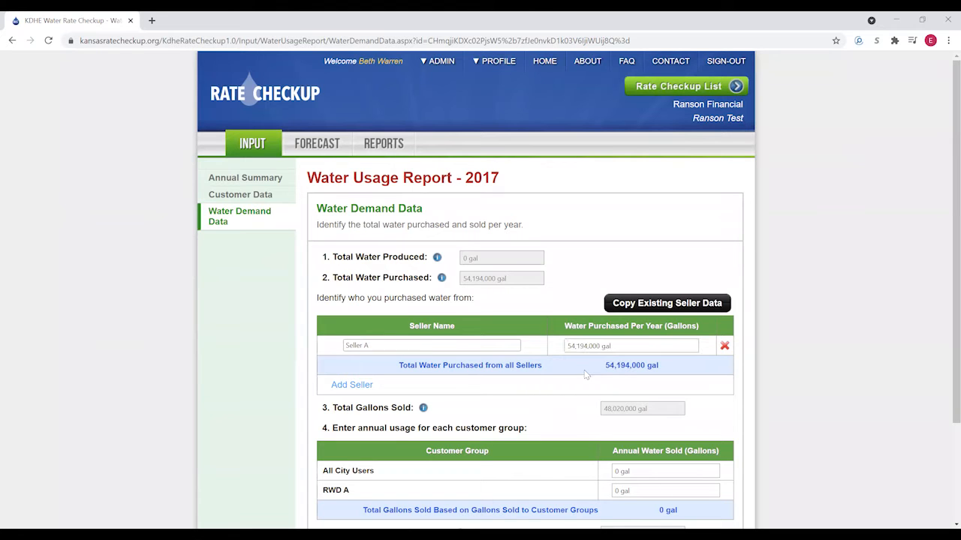
- Enter 15,144,000 gal for All City Users and 32,876,000 for RWD A, then save
{"action": "scroll", "coordinate": [621, 422], "scroll_direction": "down", "scroll_amount": 1}
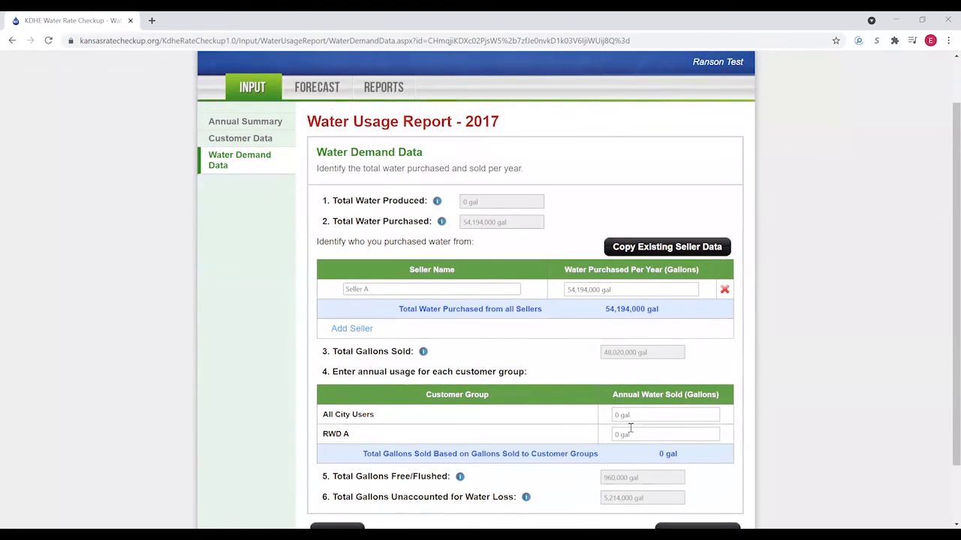
{"action": "left_click", "coordinate": [644, 420]}
{"action": "type", "text": "15144000"}
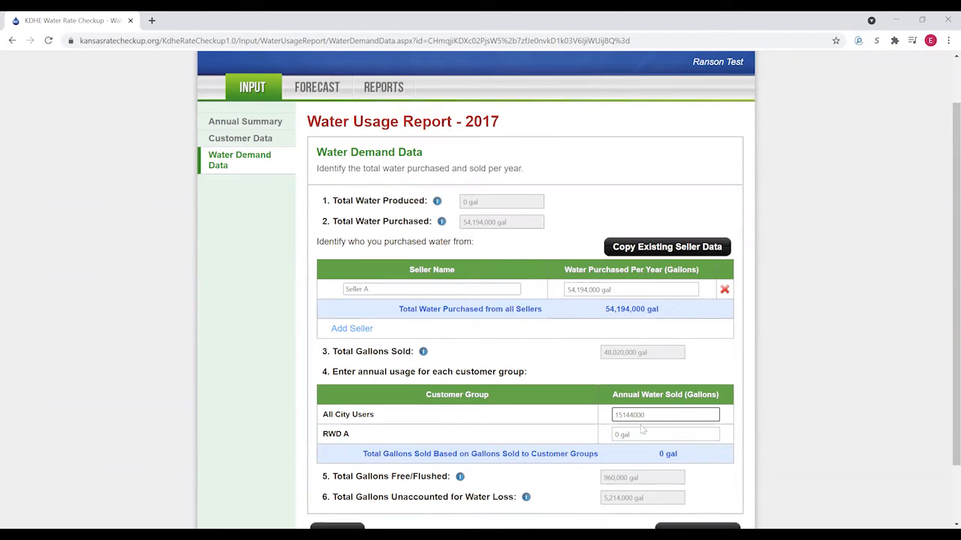
{"action": "left_click", "coordinate": [640, 436]}
{"action": "type", "text": "32,876,00"}
{"action": "type", "text": "000"}
{"action": "left_click", "coordinate": [567, 427]}
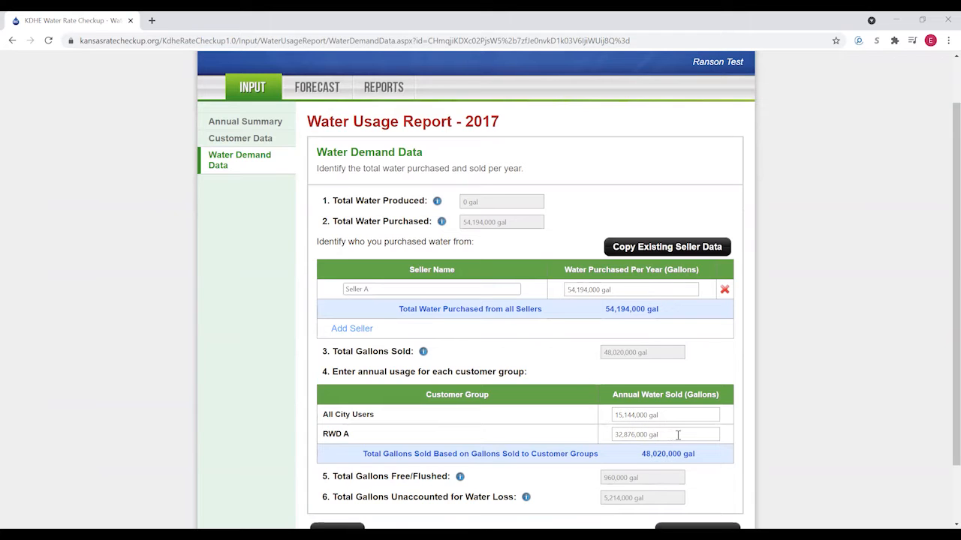
{"action": "scroll", "coordinate": [678, 435], "scroll_direction": "down", "scroll_amount": 2}
{"action": "left_click", "coordinate": [682, 478]}
{"action": "left_click", "coordinate": [701, 264]}
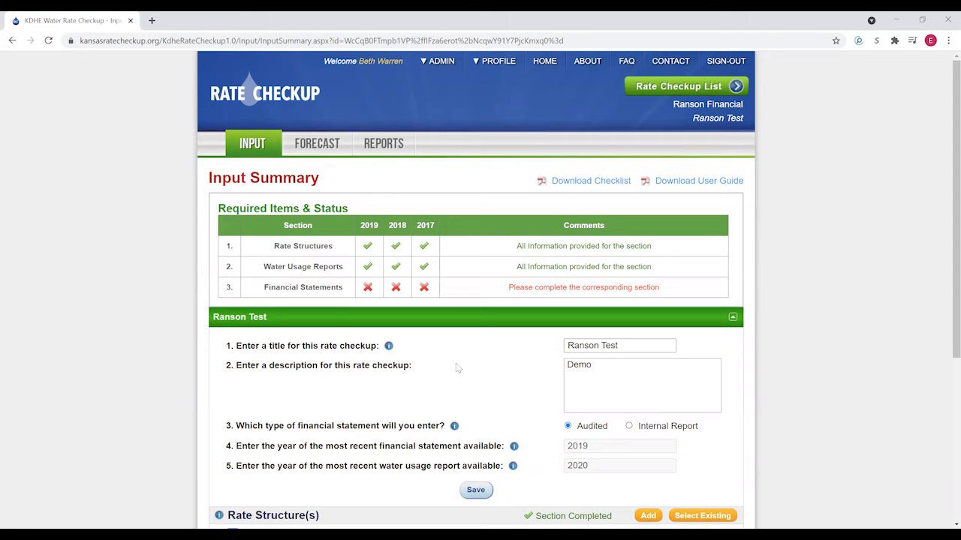
- Scroll the Input Summary down to the Financial Statements section
{"action": "scroll", "coordinate": [462, 357], "scroll_direction": "down", "scroll_amount": 2}
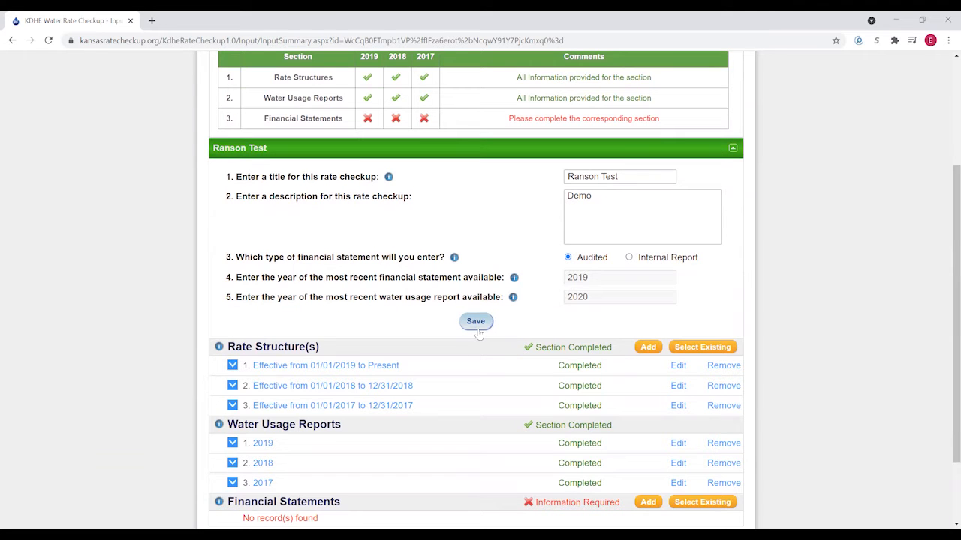
{"action": "scroll", "coordinate": [480, 345], "scroll_direction": "down", "scroll_amount": 2}
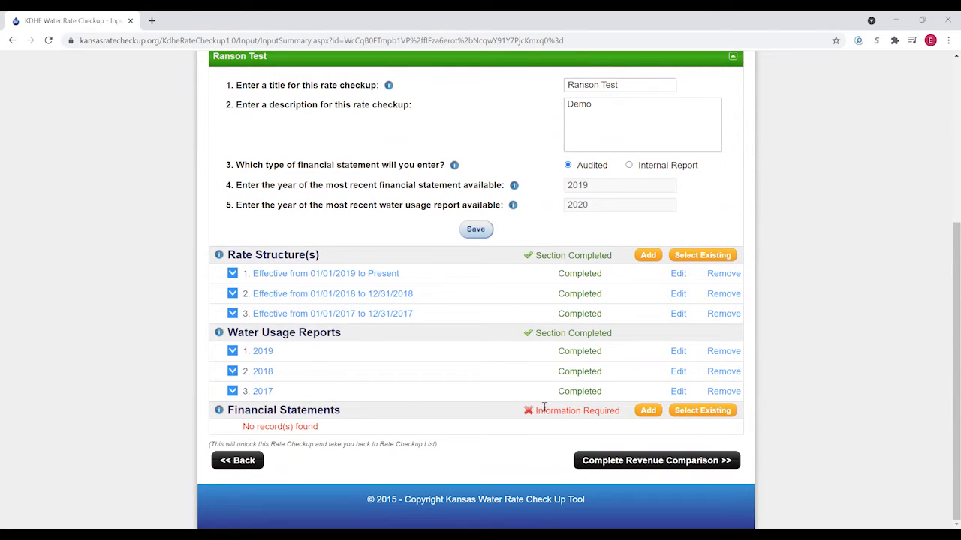
- Add a financial statement for 01/01/2019–12/31/2019 and save the period
{"action": "left_click", "coordinate": [648, 411]}
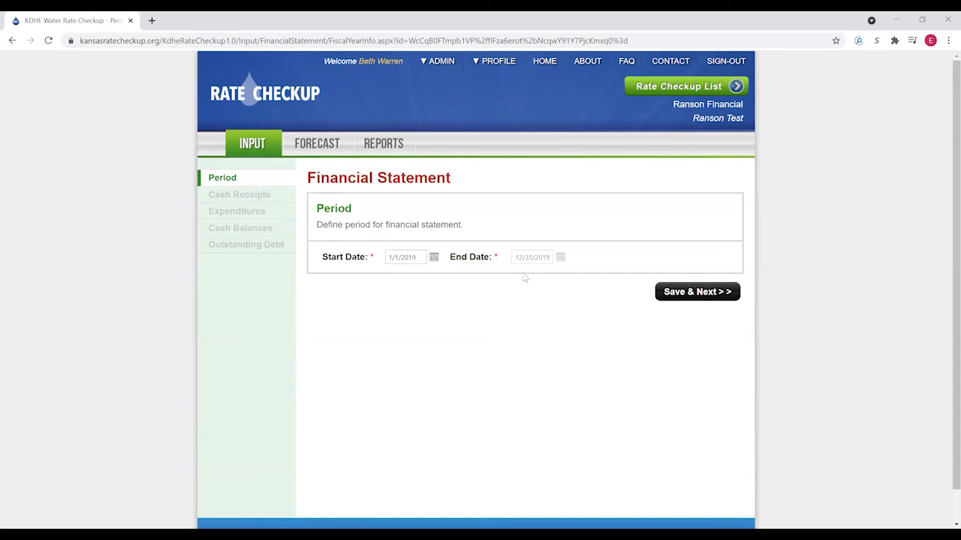
{"action": "left_click", "coordinate": [678, 293]}
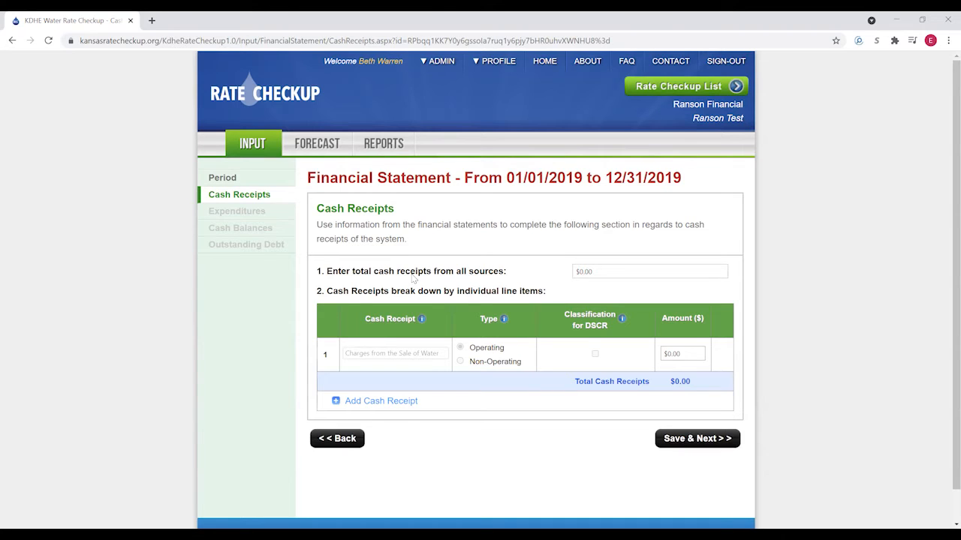
- Enter 235,080 as the 2019 total cash receipts from all sources, formatted as $235,080.00
{"action": "left_click", "coordinate": [598, 273]}
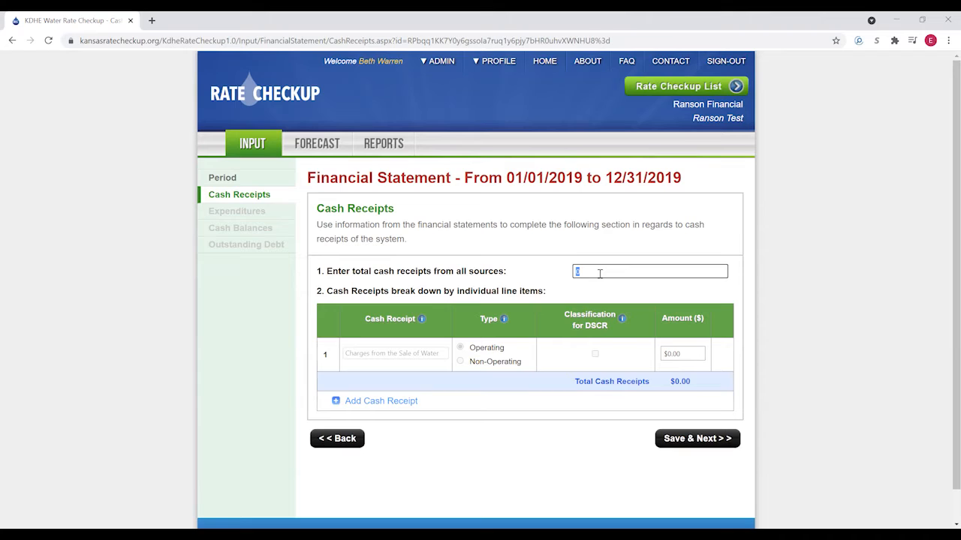
{"action": "type", "text": "235080"}
{"action": "left_click", "coordinate": [575, 288]}
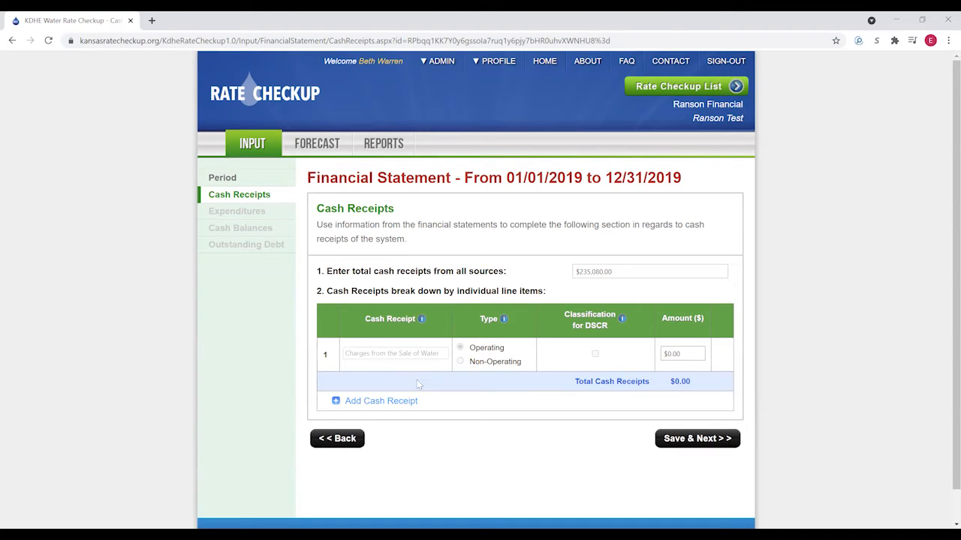
- Set the Sale of Water receipt amount to $209,458.00
{"action": "left_click", "coordinate": [694, 353]}
{"action": "type", "text": "209458"}
{"action": "left_click", "coordinate": [543, 449]}
- Add a second receipt line titled Hook-up fee and mark it operating
{"action": "left_click", "coordinate": [376, 404]}
{"action": "left_click", "coordinate": [403, 388]}
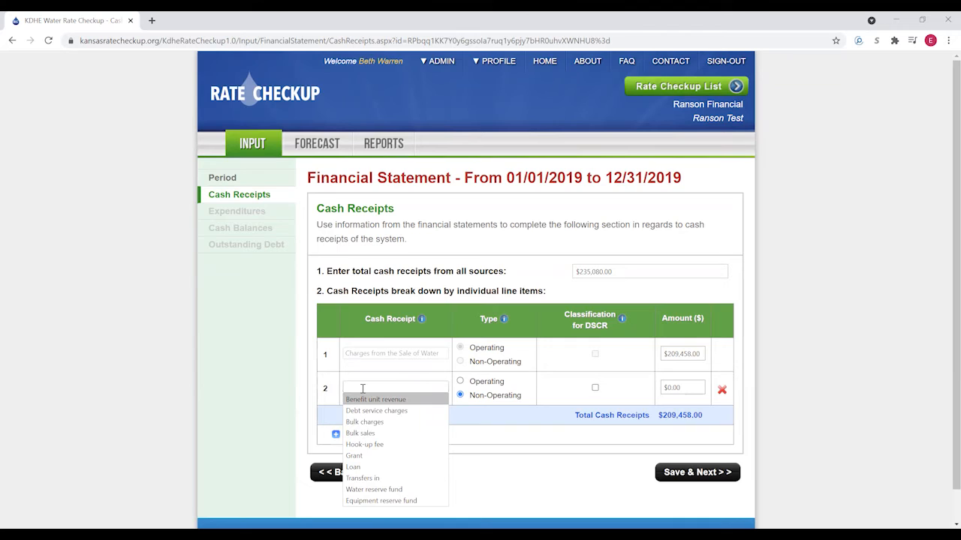
{"action": "type", "text": "Hook"}
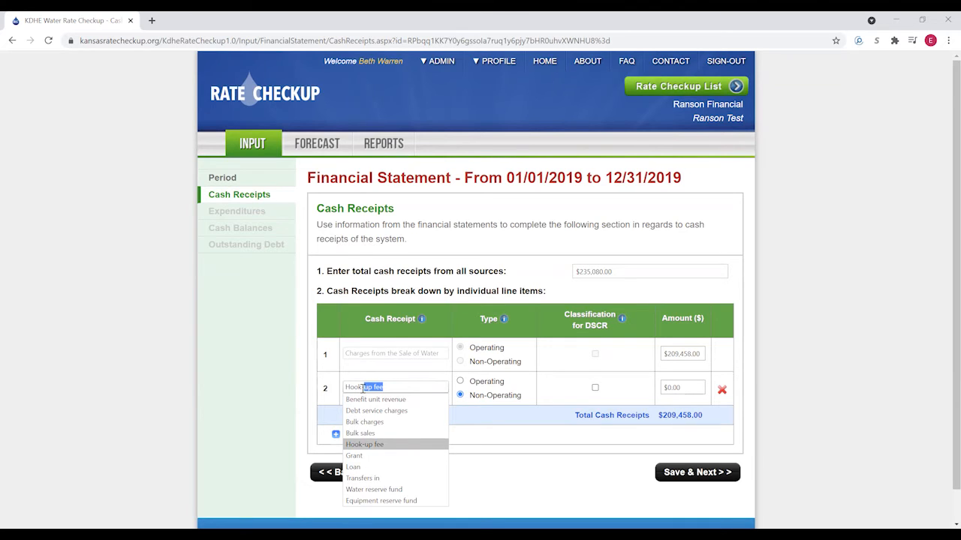
{"action": "type", "text": "-up fee"}
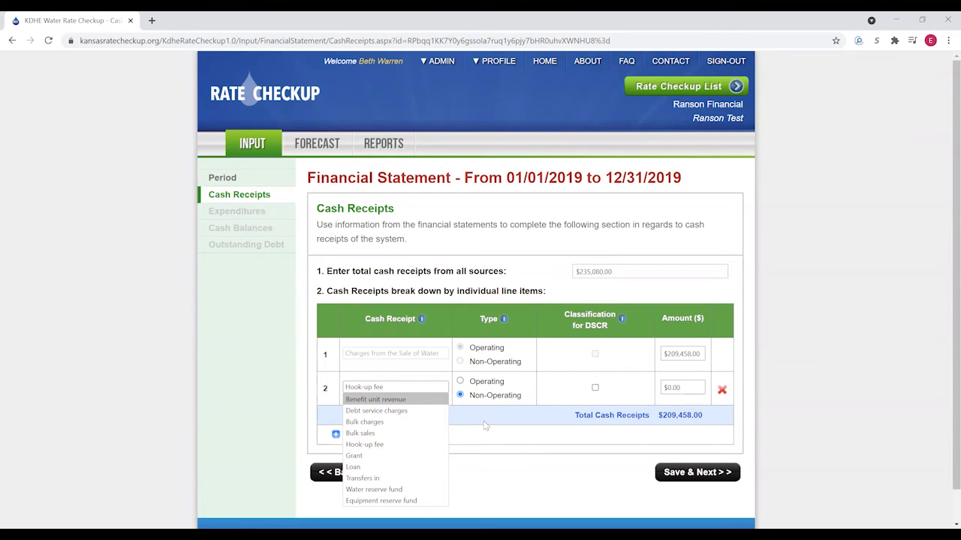
{"action": "left_click", "coordinate": [469, 396]}
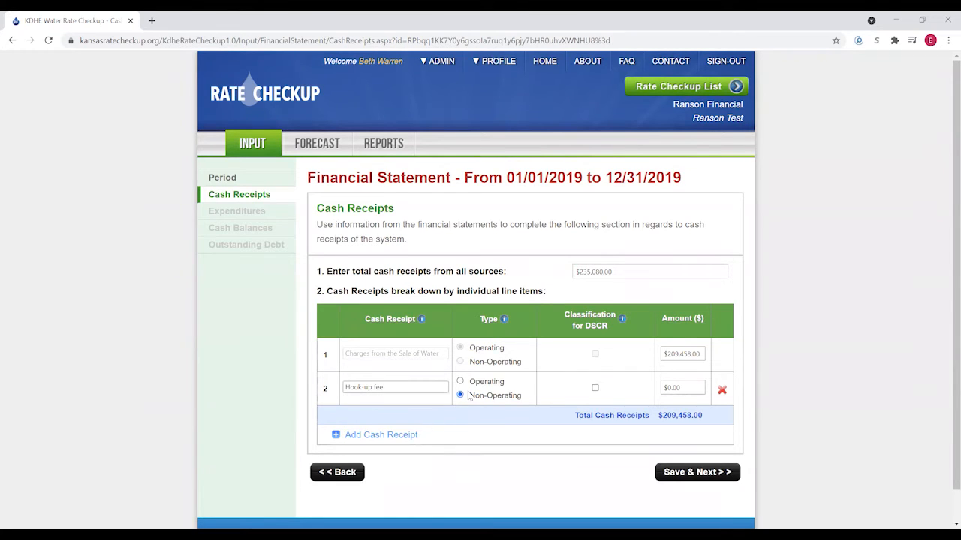
{"action": "left_click", "coordinate": [462, 382]}
- Remove Hook-up fee from DSCR classification and give it an amount of $778
{"action": "left_click", "coordinate": [594, 388]}
{"action": "left_click", "coordinate": [695, 388]}
{"action": "type", "text": "778"}
- Add a DSCR-classified RWD reimbursements receipt of $24,844
{"action": "left_click", "coordinate": [383, 438]}
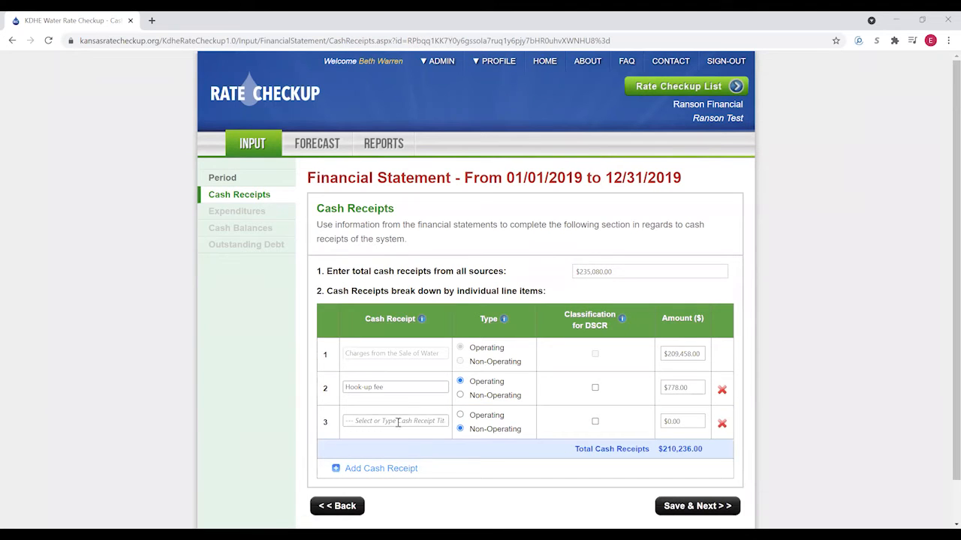
{"action": "left_click", "coordinate": [396, 422]}
{"action": "type", "text": "RWD reimbursements"}
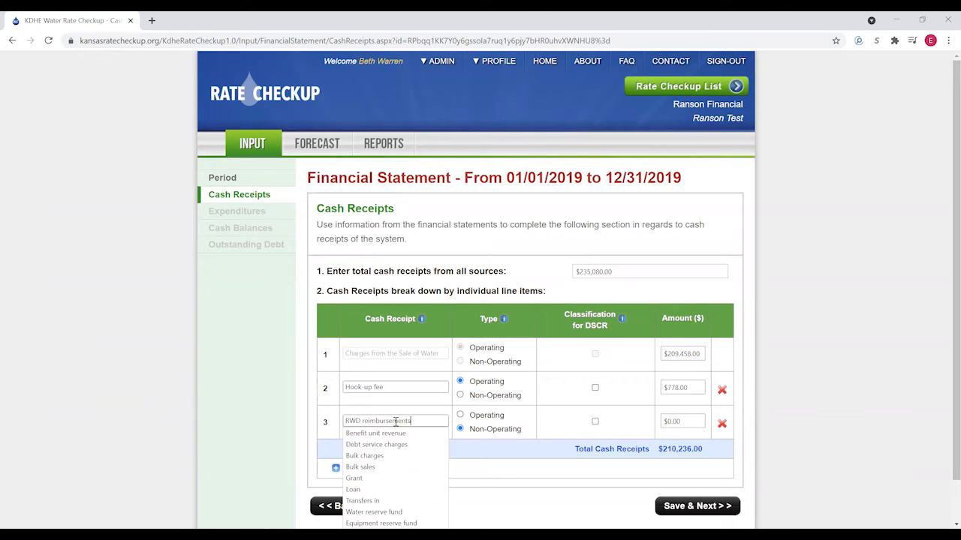
{"action": "left_click", "coordinate": [464, 449]}
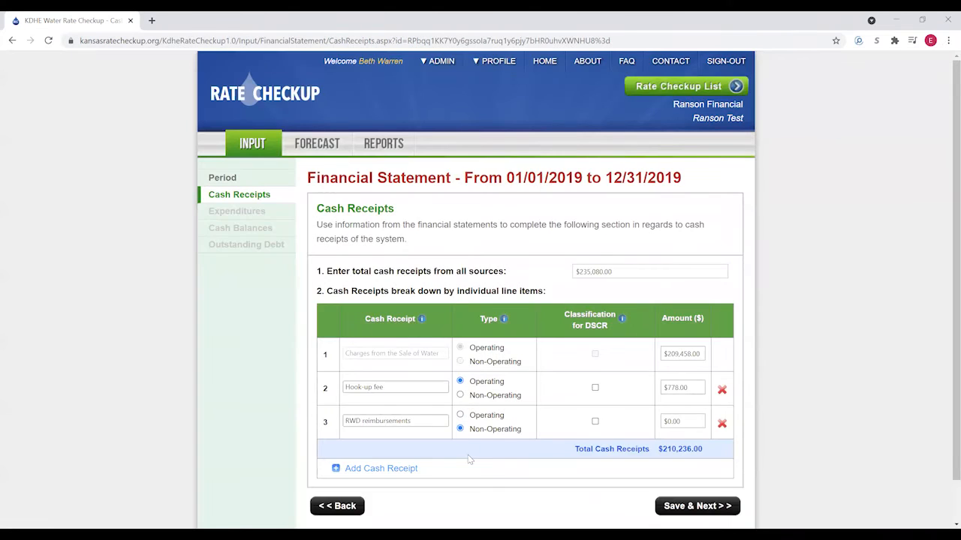
{"action": "left_click", "coordinate": [595, 424]}
{"action": "left_click", "coordinate": [687, 421]}
{"action": "type", "text": "24844"}
{"action": "left_click", "coordinate": [509, 460]}
- Verify the line-item total matches the $235,080.00 total cash receipts
{"action": "left_click_drag", "start_coordinate": [705, 453], "coordinate": [652, 453]}
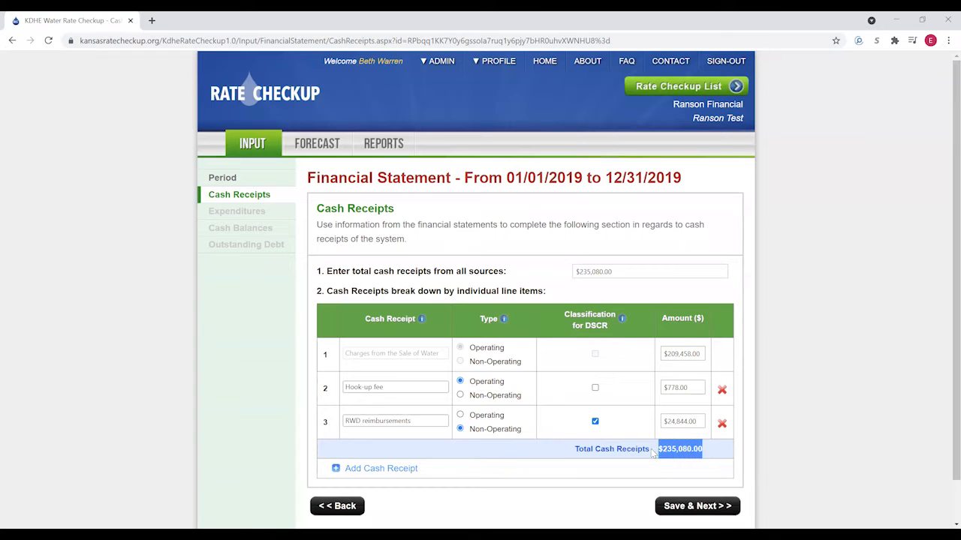
{"action": "left_click", "coordinate": [627, 271]}
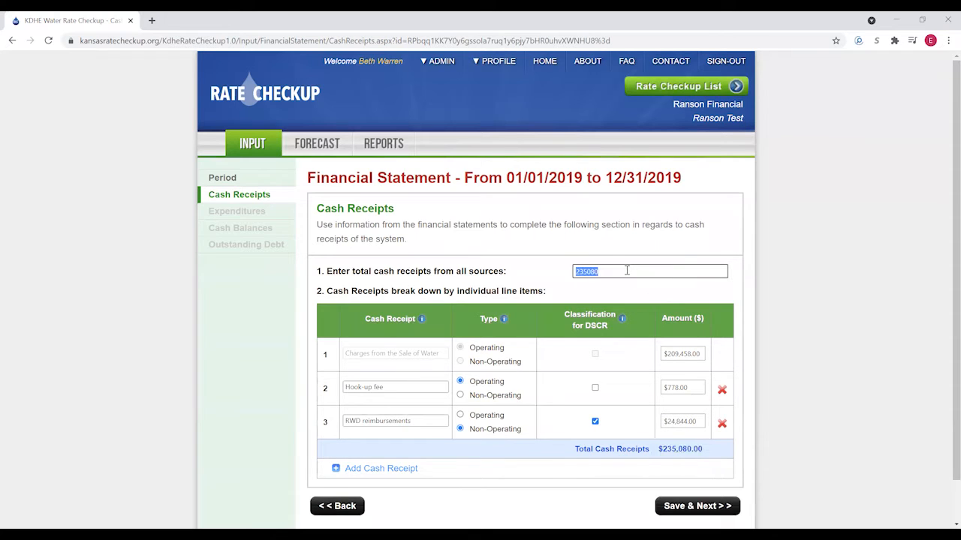
{"action": "left_click", "coordinate": [602, 294]}
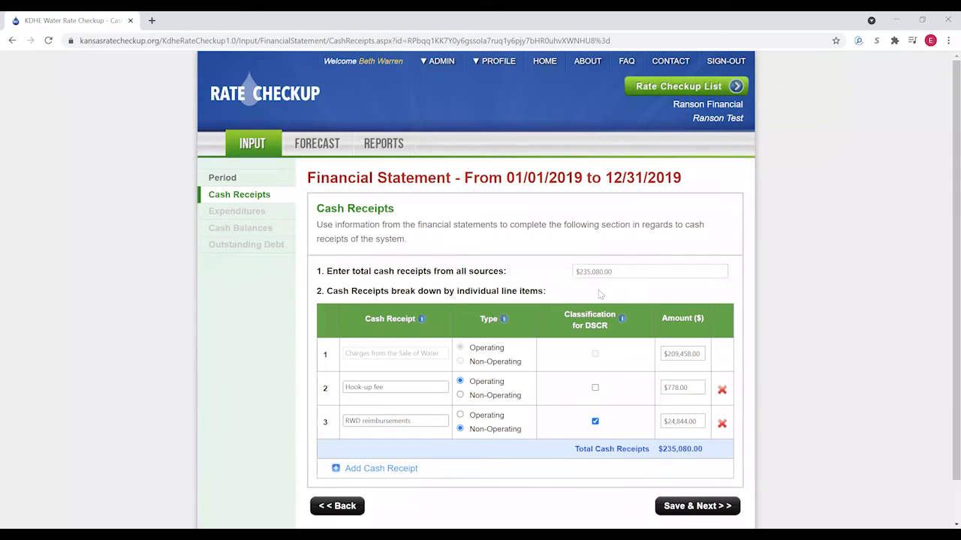
{"action": "scroll", "coordinate": [567, 293], "scroll_direction": "down", "scroll_amount": 1}
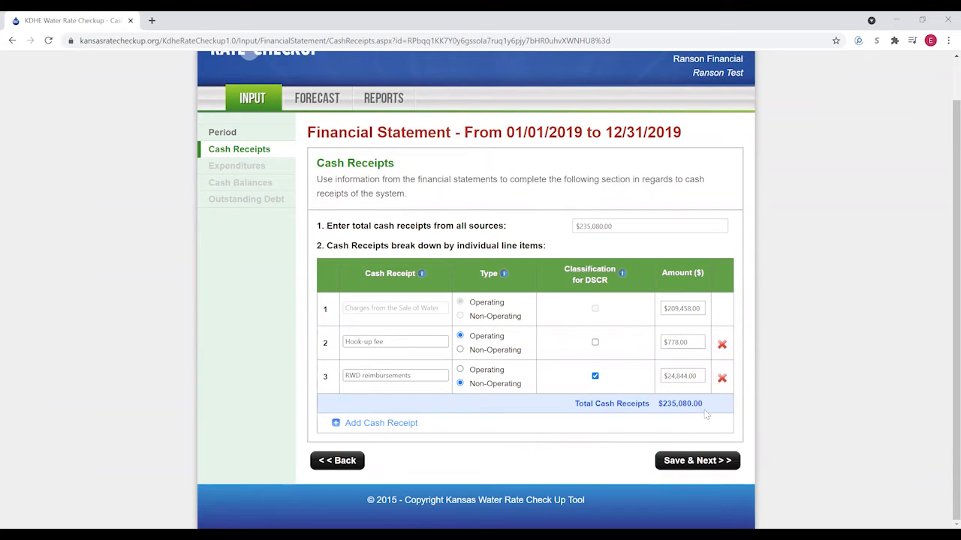
- Save the 2019 cash receipts and record total expenditures of $242,411.00
{"action": "left_click", "coordinate": [698, 461]}
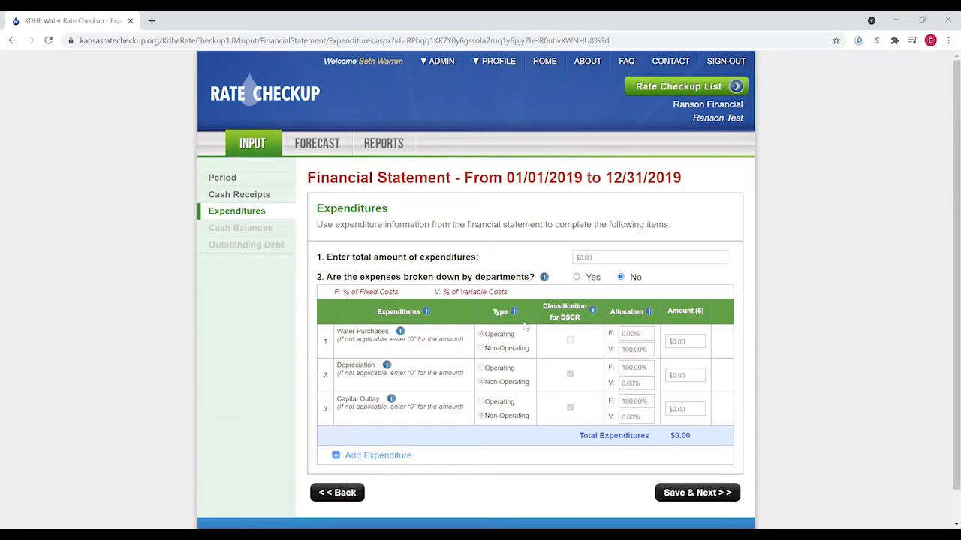
{"action": "left_click", "coordinate": [595, 257]}
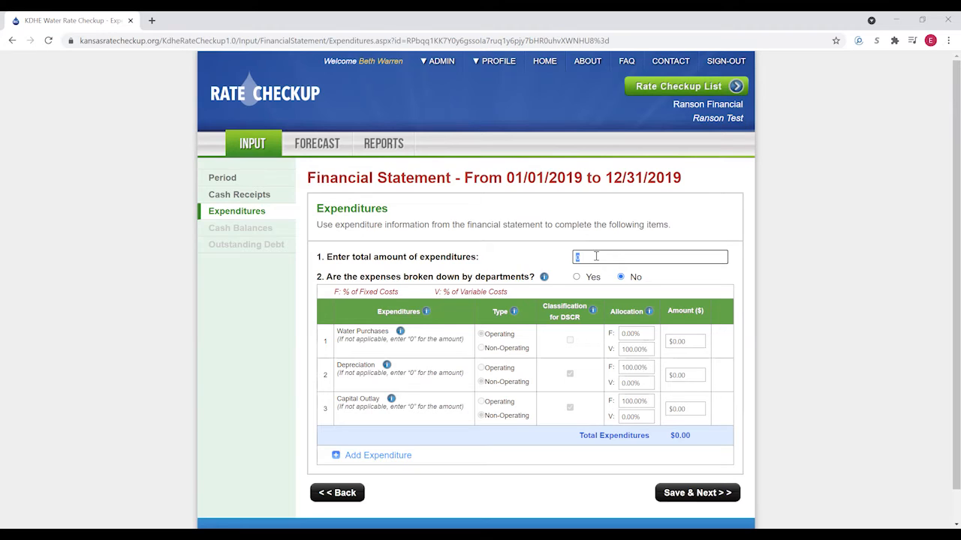
{"action": "type", "text": "242,411"}
{"action": "left_click", "coordinate": [686, 282]}
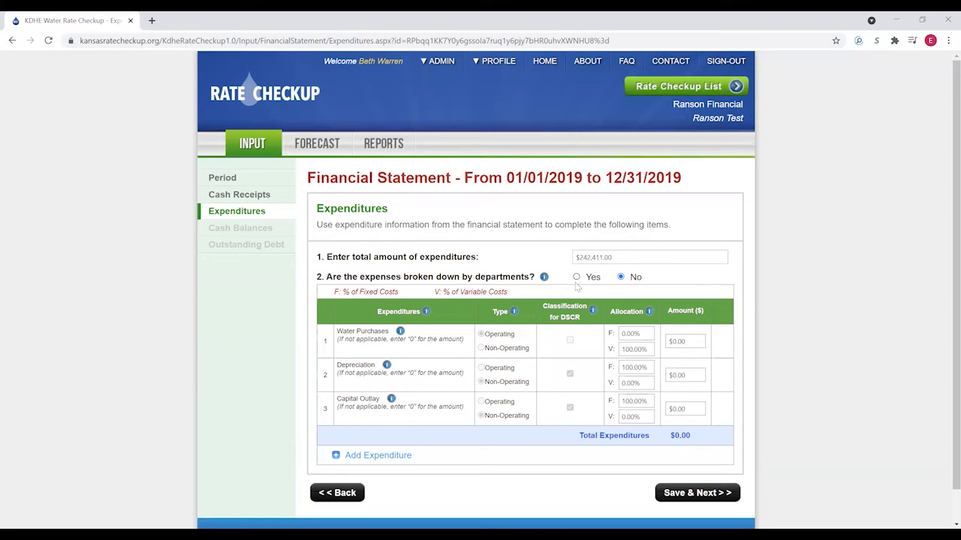
{"action": "left_click", "coordinate": [576, 277]}
- Enter Water Purchases $145,889 and Capital Outlay $3,538, totalling $149,427.00
{"action": "scroll", "coordinate": [451, 367], "scroll_direction": "down", "scroll_amount": 1}
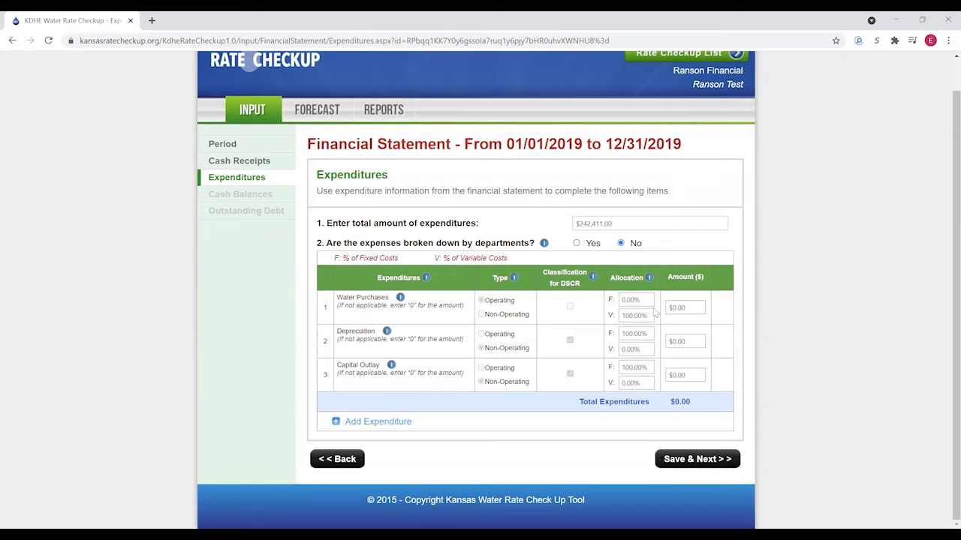
{"action": "left_click", "coordinate": [683, 308]}
{"action": "type", "text": "145889"}
{"action": "left_click", "coordinate": [688, 340]}
{"action": "left_click", "coordinate": [682, 376]}
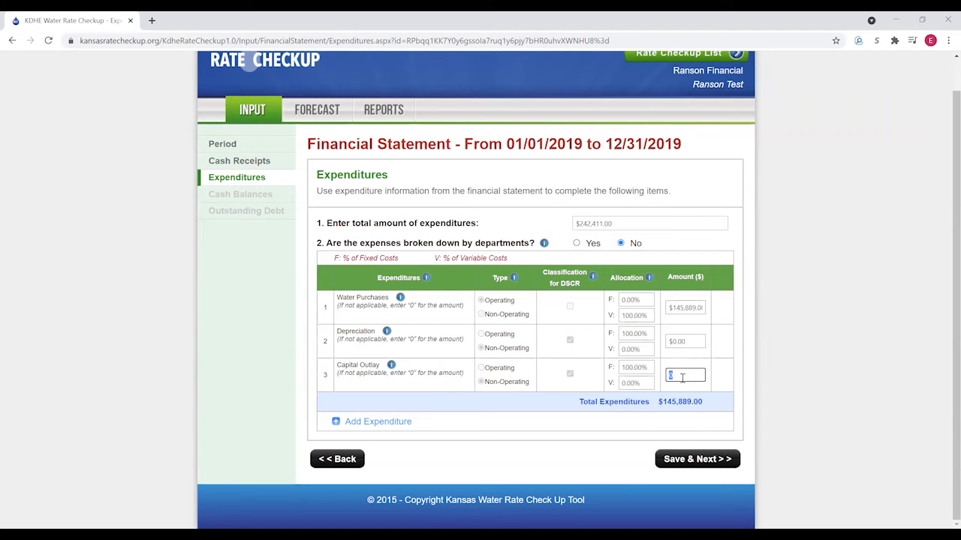
{"action": "type", "text": "3535"}
{"action": "left_click", "coordinate": [553, 411]}
- Add a Salary and Benefit expenditure, operating, 100% fixed, at $53,298
{"action": "left_click", "coordinate": [387, 436]}
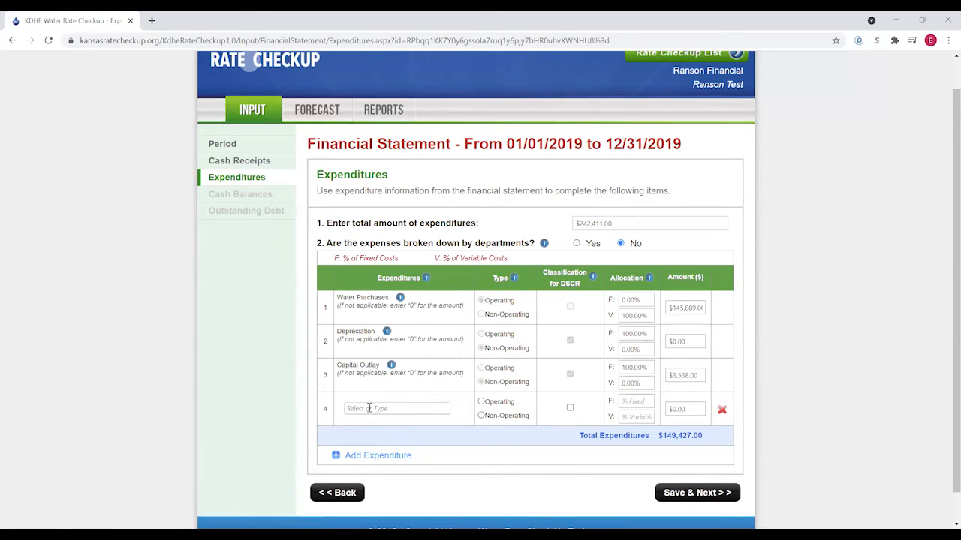
{"action": "left_click", "coordinate": [370, 408]}
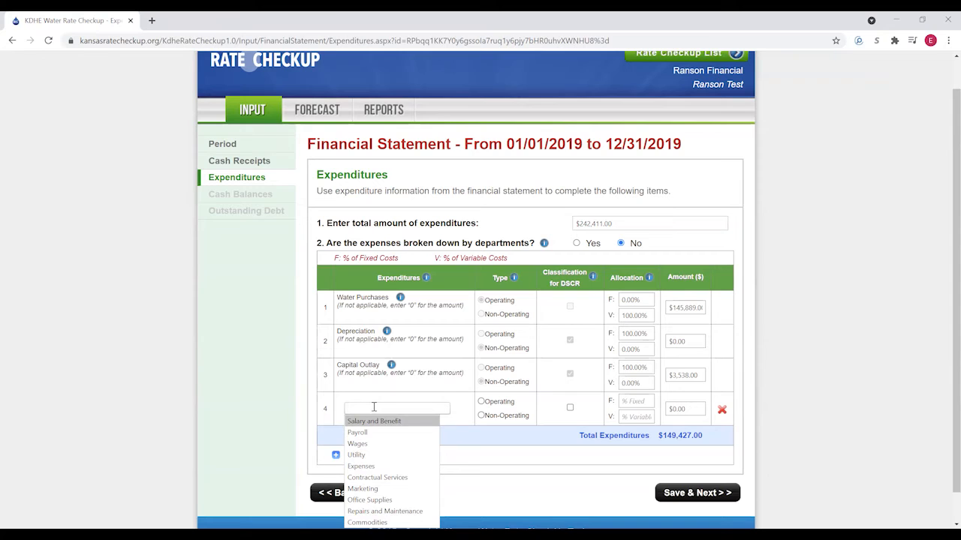
{"action": "type", "text": "Salary and Benefit"}
{"action": "left_click", "coordinate": [389, 423]}
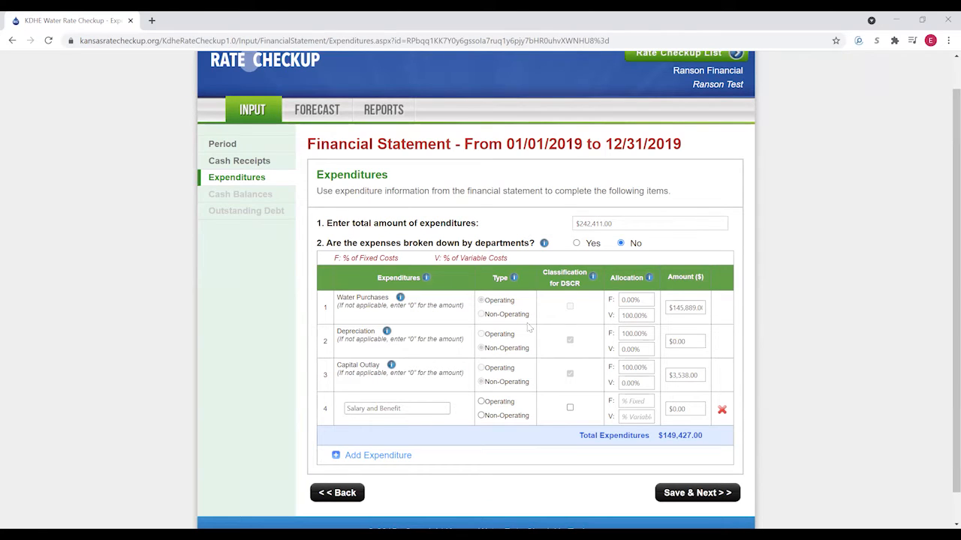
{"action": "left_click", "coordinate": [481, 402]}
{"action": "left_click", "coordinate": [639, 402]}
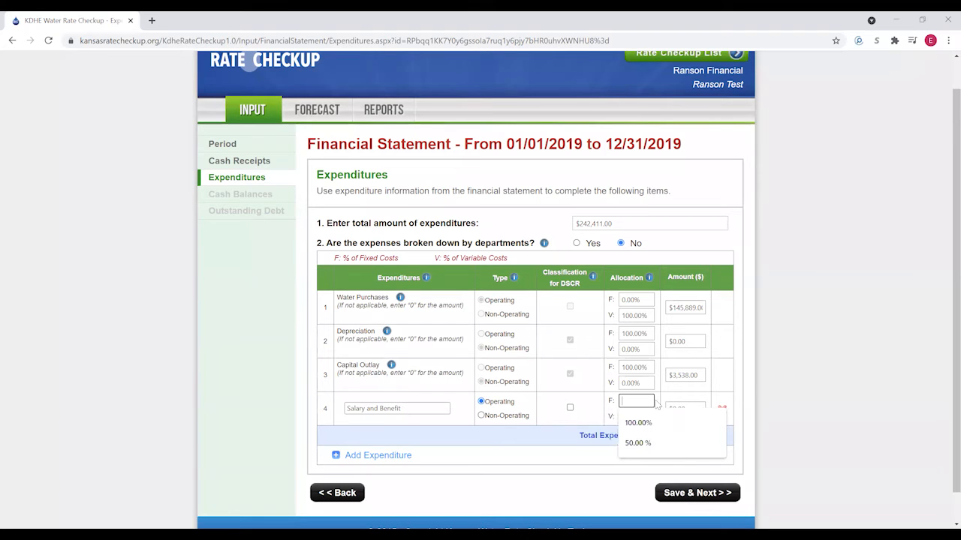
{"action": "type", "text": "100"}
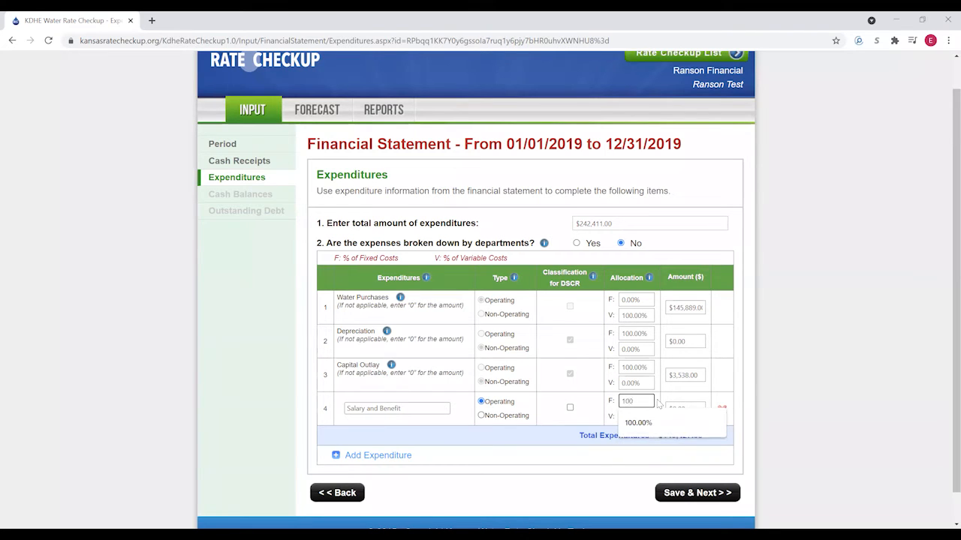
{"action": "left_click", "coordinate": [678, 405]}
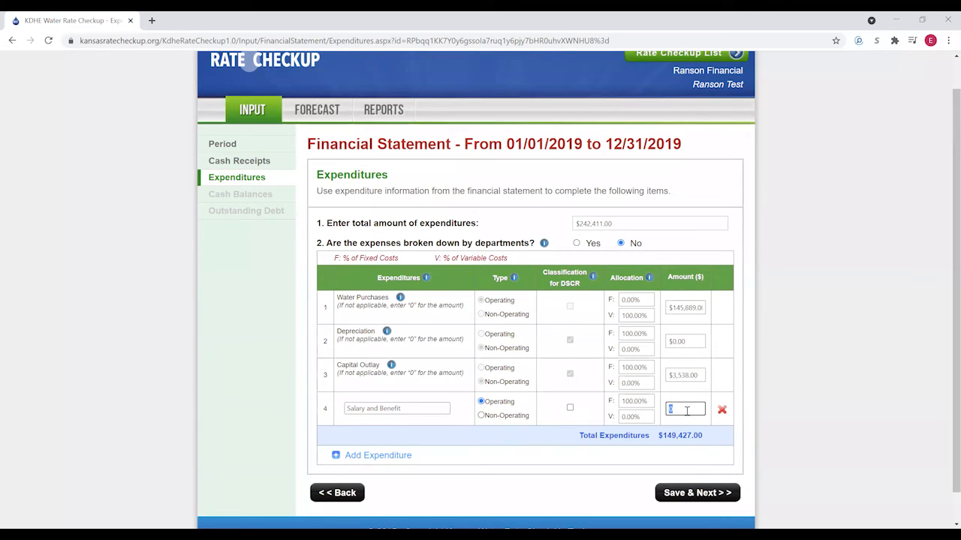
{"action": "type", "text": "53298"}
{"action": "left_click", "coordinate": [377, 455]}
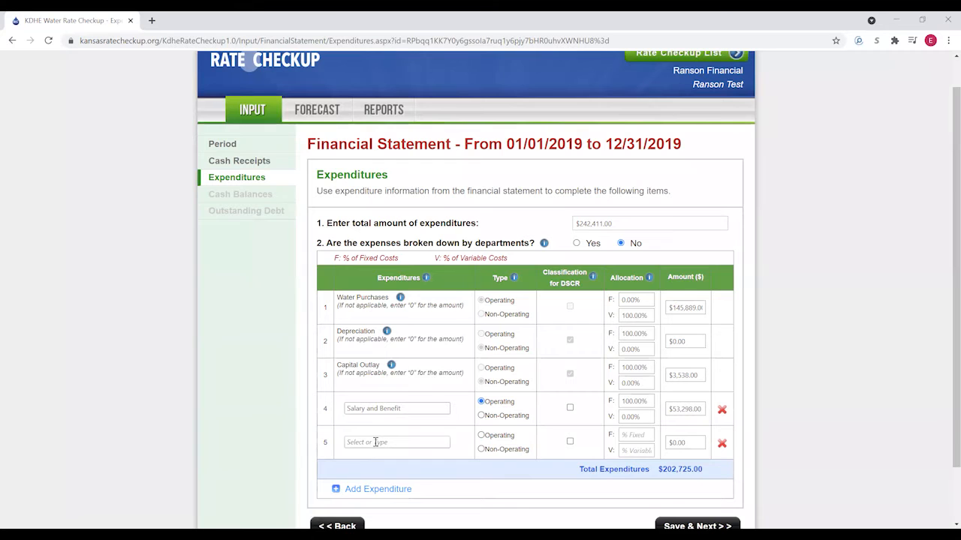
- Add operating Contractual Services at $9,679, split 50% fixed and 50% variable
{"action": "left_click", "coordinate": [375, 442]}
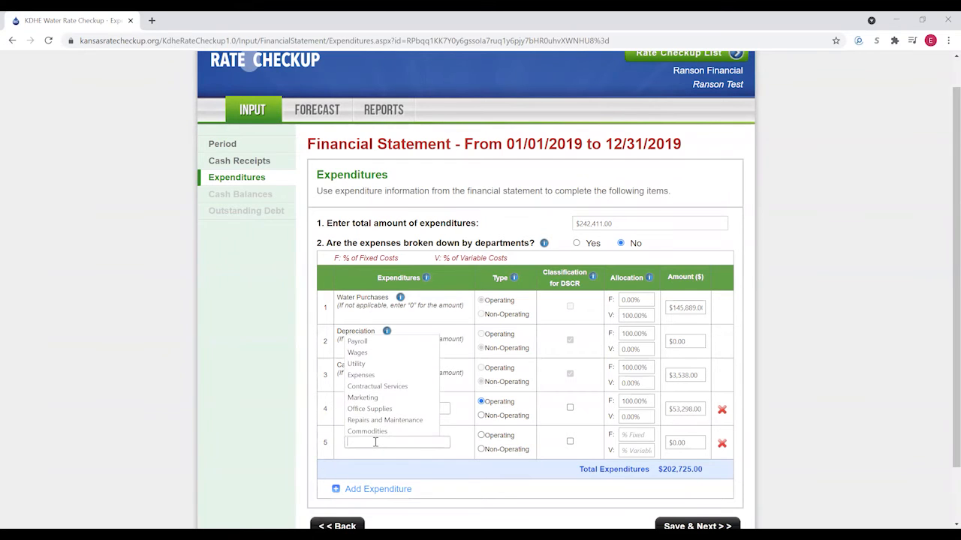
{"action": "left_click", "coordinate": [379, 386]}
{"action": "left_click", "coordinate": [481, 435]}
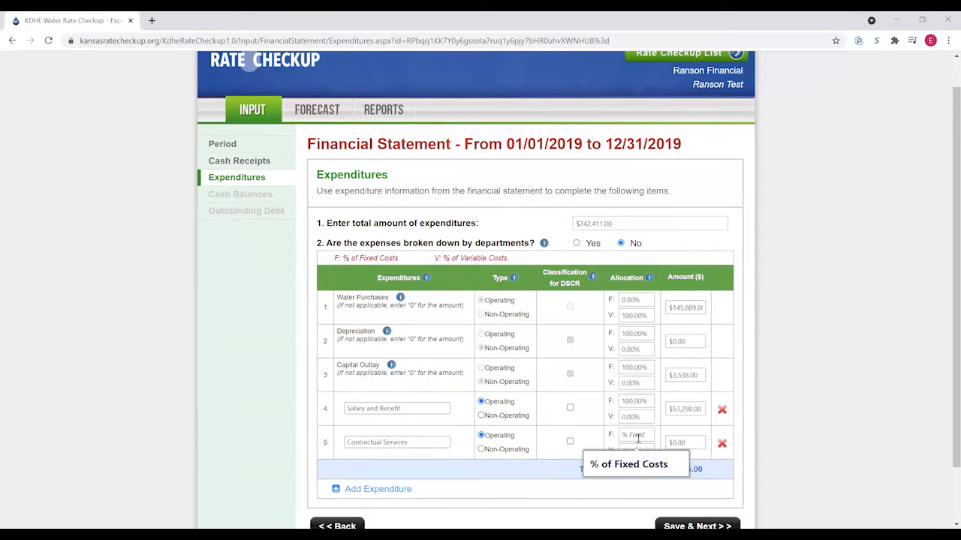
{"action": "left_click", "coordinate": [640, 438]}
{"action": "type", "text": "50"}
{"action": "left_click", "coordinate": [642, 457]}
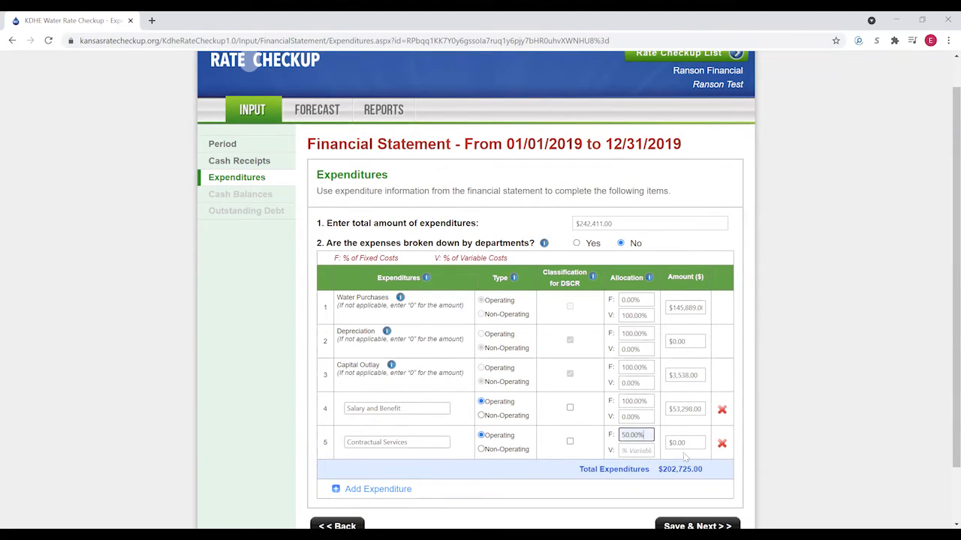
{"action": "left_click", "coordinate": [643, 451]}
{"action": "left_click", "coordinate": [640, 472]}
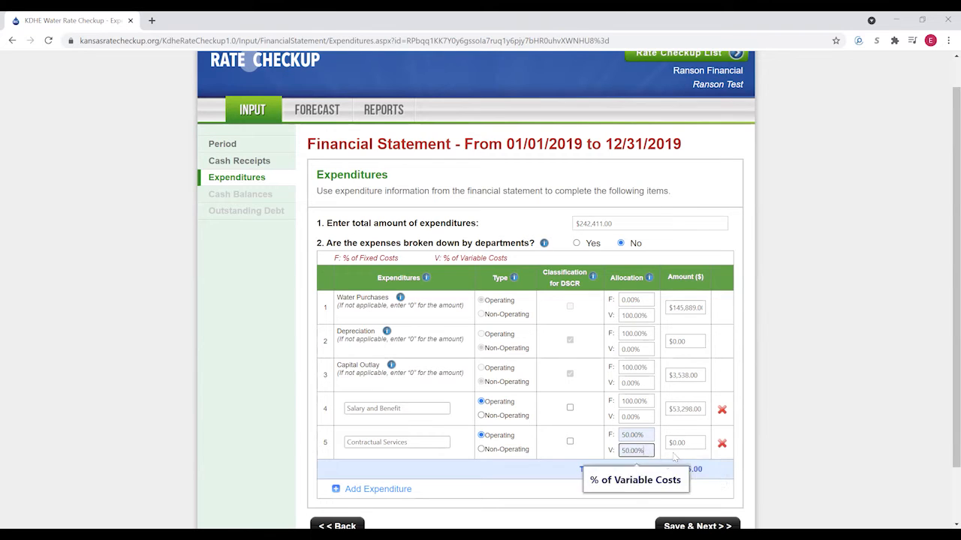
{"action": "left_click", "coordinate": [682, 444]}
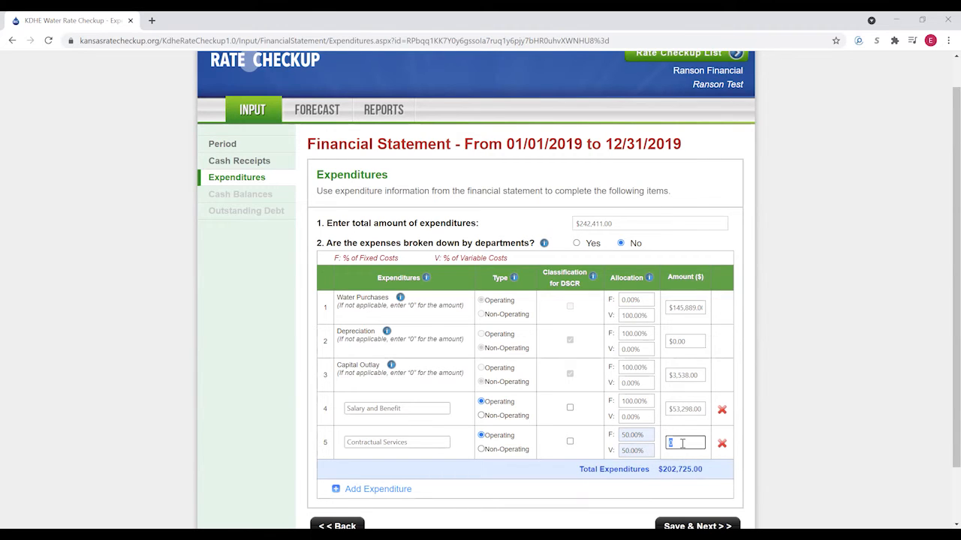
{"action": "type", "text": "9679"}
- Add operating Materials and supplies, 100% fixed, at $10,406, totalling $222,810.00
{"action": "left_click", "coordinate": [367, 488]}
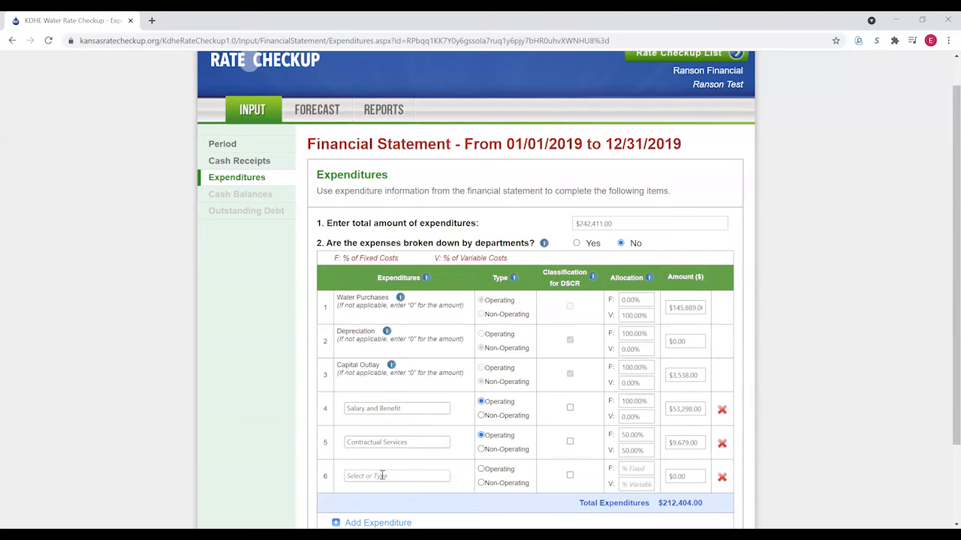
{"action": "left_click", "coordinate": [382, 476]}
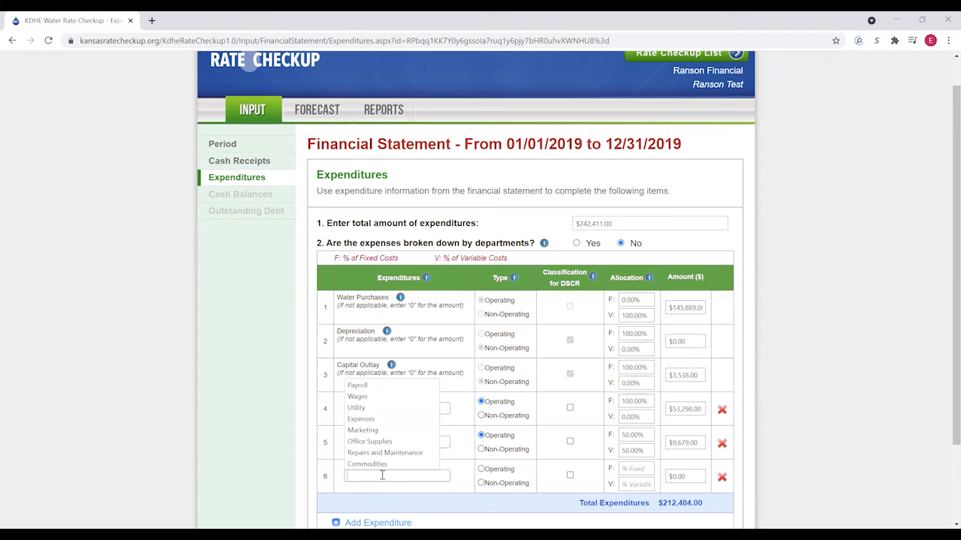
{"action": "type", "text": "Materials and supplies"}
{"action": "left_click", "coordinate": [512, 473]}
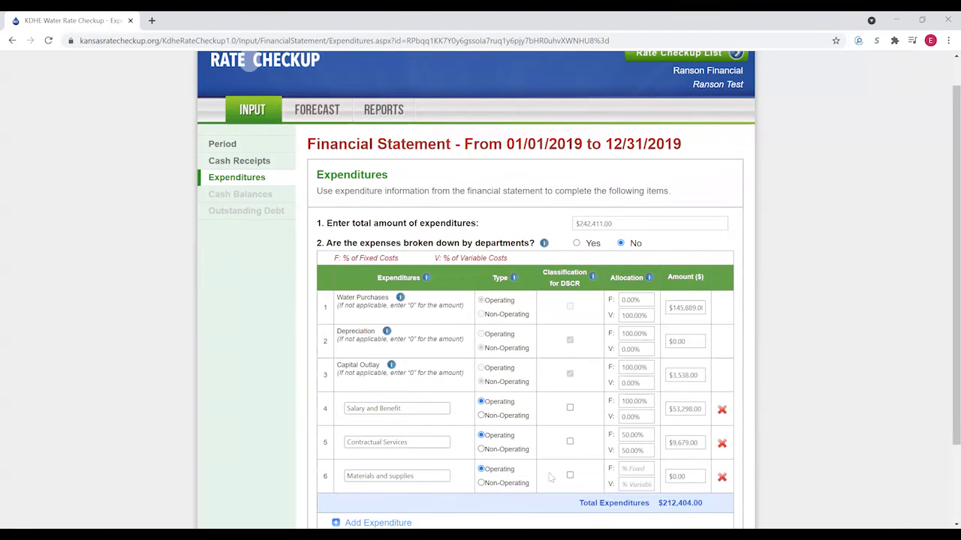
{"action": "left_click", "coordinate": [644, 469]}
{"action": "type", "text": "100"}
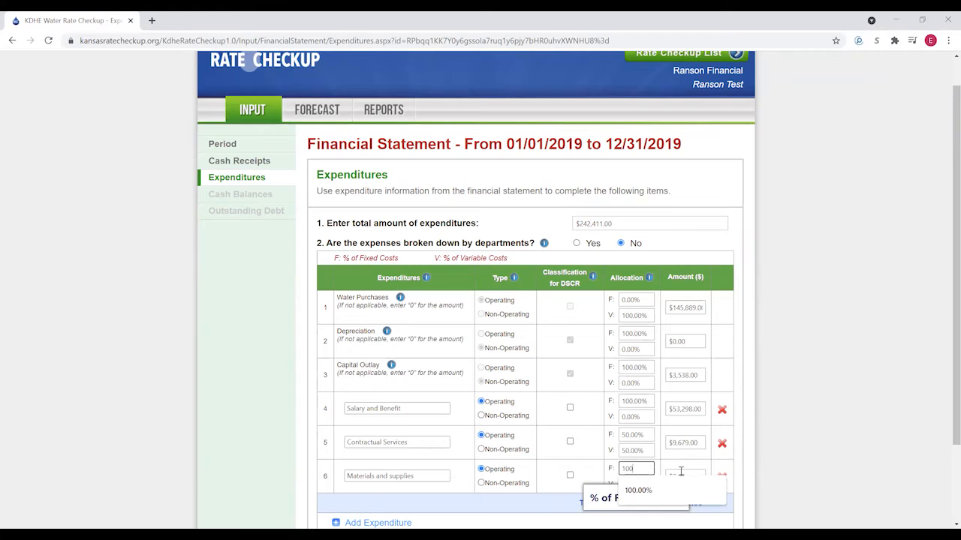
{"action": "left_click", "coordinate": [677, 473]}
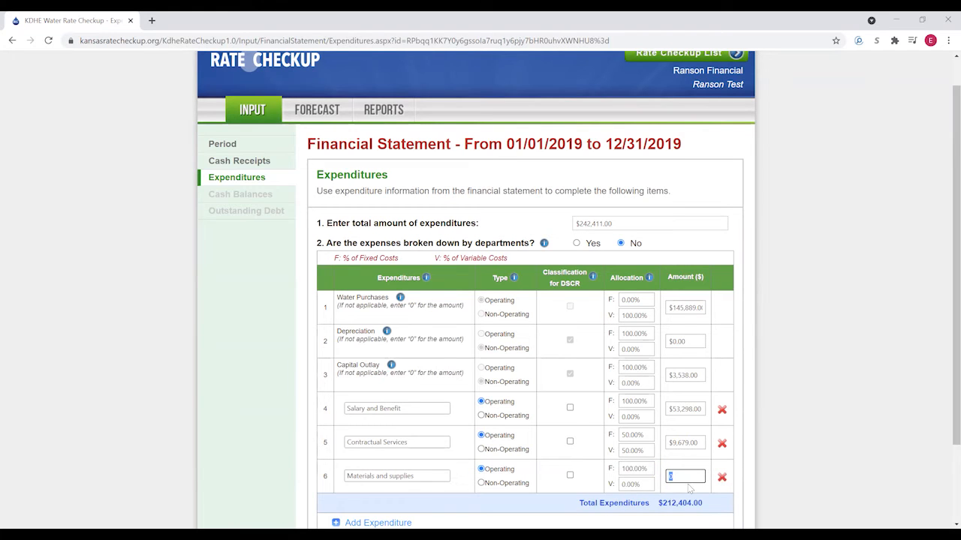
{"action": "type", "text": "10406"}
{"action": "left_click", "coordinate": [549, 504]}
{"action": "scroll", "coordinate": [559, 478], "scroll_direction": "down", "scroll_amount": 2}
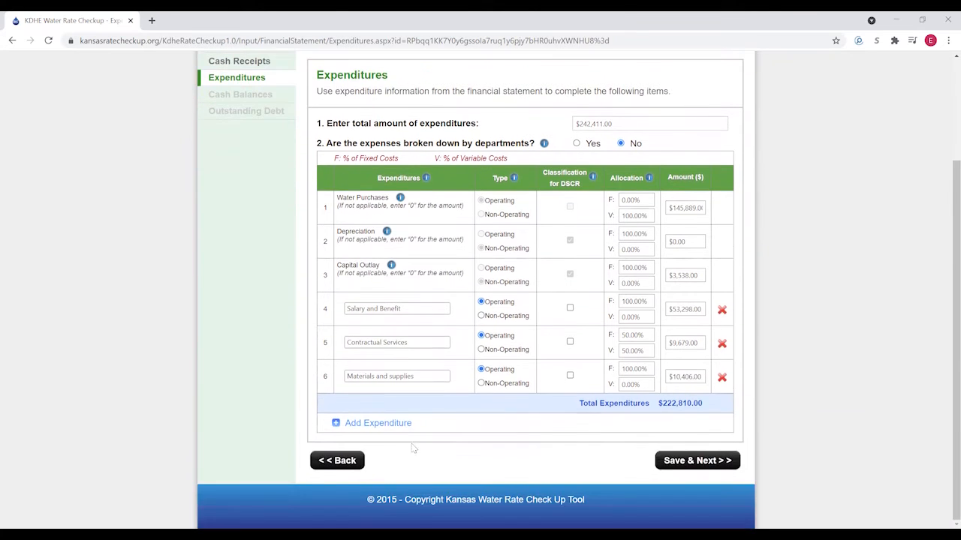
- Add an operating Other expenditure of $790, split 50% fixed and 50% variable
{"action": "left_click", "coordinate": [360, 422]}
{"action": "left_click", "coordinate": [364, 409]}
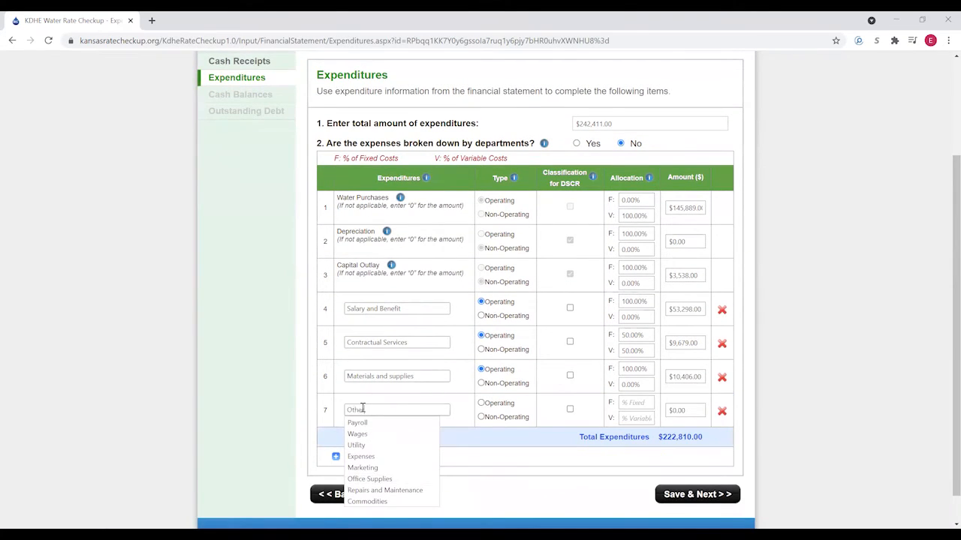
{"action": "left_click", "coordinate": [488, 410]}
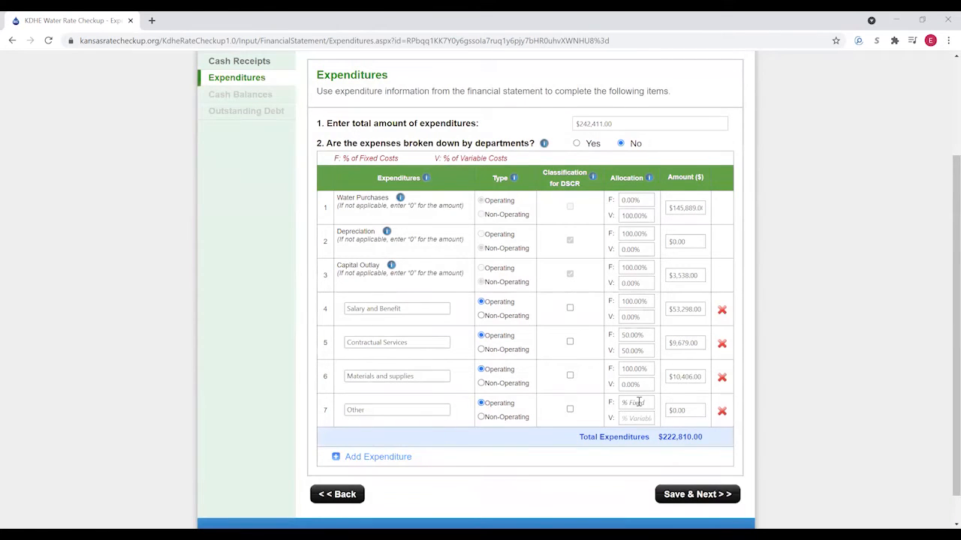
{"action": "left_click", "coordinate": [637, 404]}
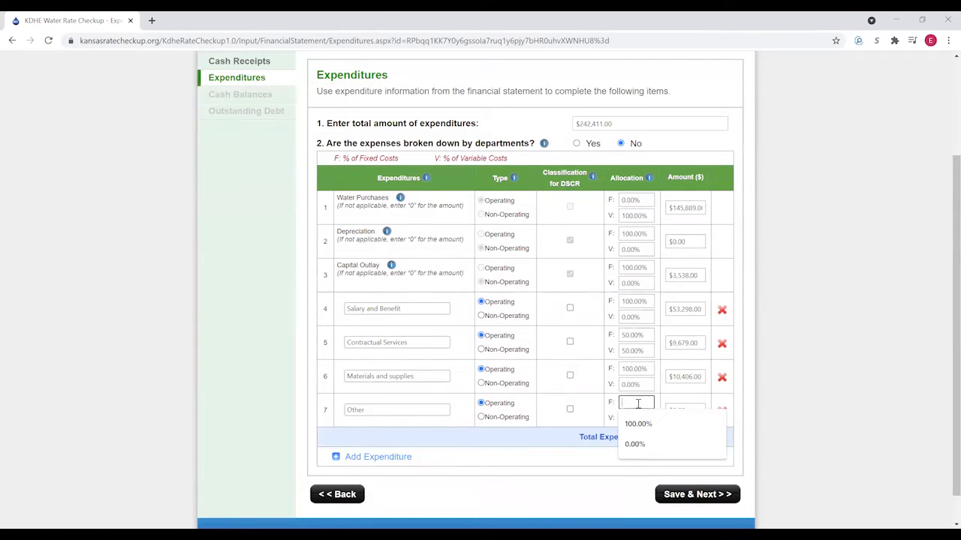
{"action": "type", "text": "50"}
{"action": "left_click", "coordinate": [636, 418]}
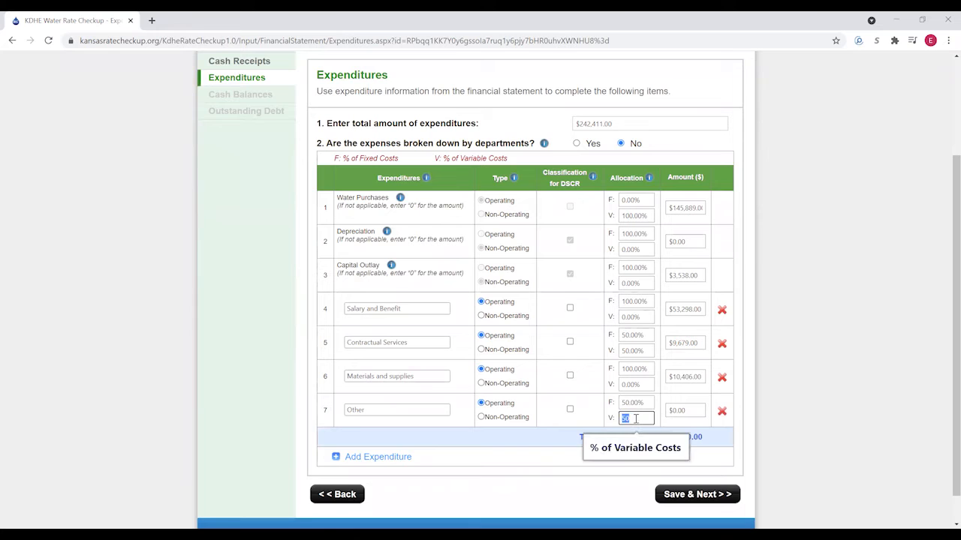
{"action": "left_click", "coordinate": [691, 411]}
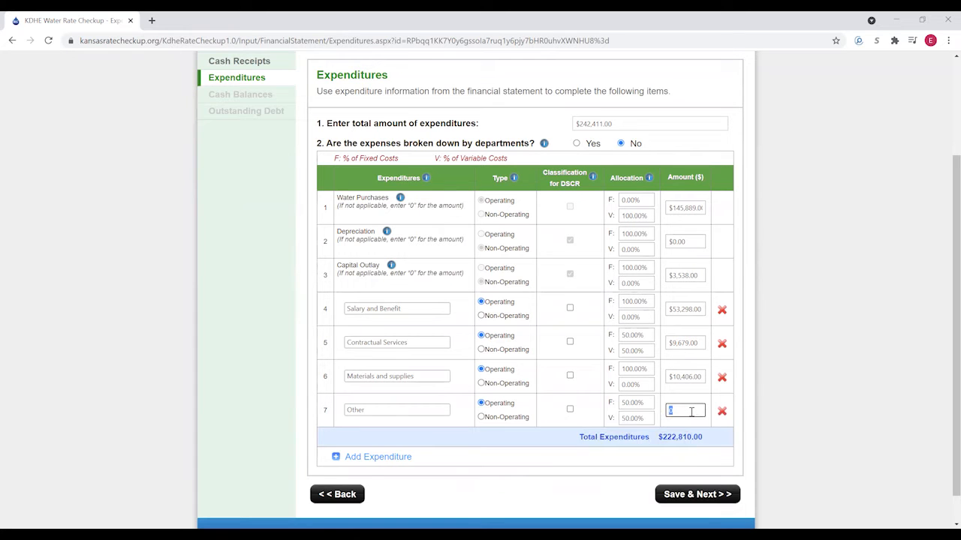
{"action": "type", "text": "790"}
{"action": "left_click", "coordinate": [369, 457]}
- Add a non-operating, DSCR-counted Transfer to water reserve of $6,000
{"action": "left_click", "coordinate": [365, 443]}
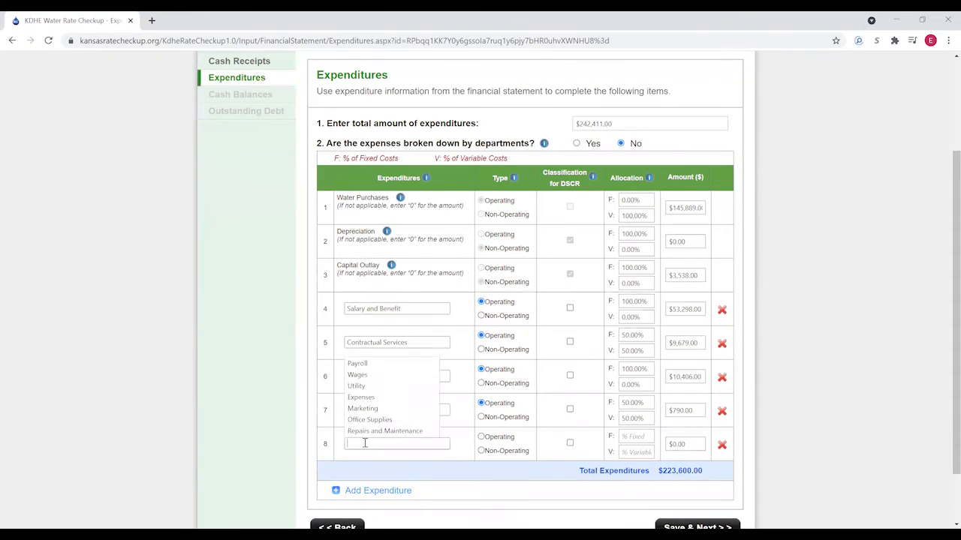
{"action": "type", "text": "Transfer"}
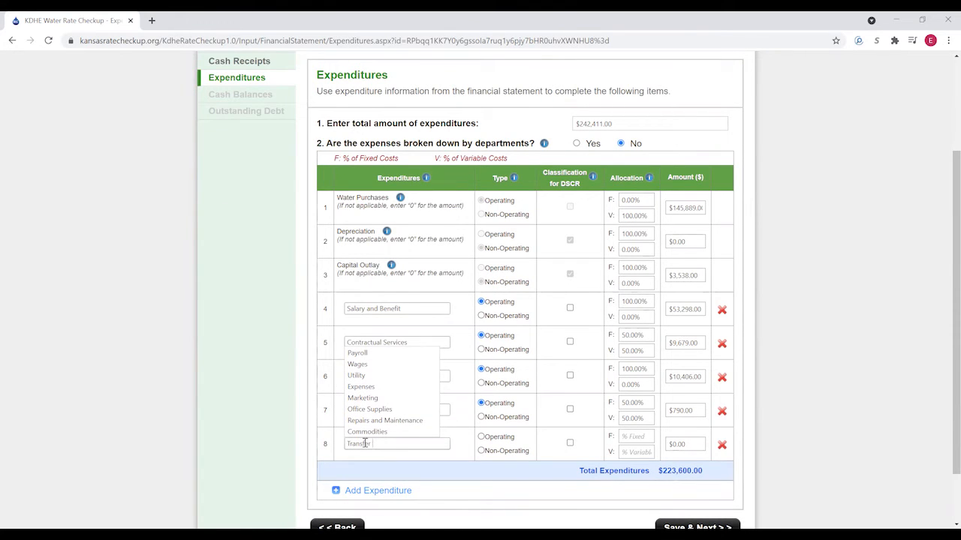
{"action": "type", "text": " to water reserve"}
{"action": "left_click", "coordinate": [505, 479]}
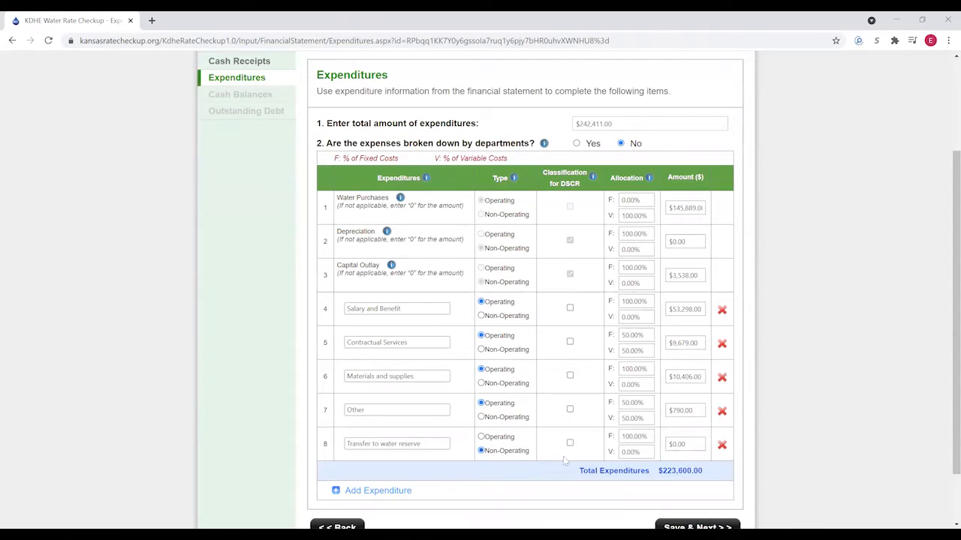
{"action": "left_click", "coordinate": [569, 443]}
{"action": "left_click", "coordinate": [686, 446]}
{"action": "type", "text": "60"}
{"action": "left_click", "coordinate": [534, 476]}
- Add a non-operating Transfer to bond and interest of $12,811, then save the expenditures
{"action": "left_click", "coordinate": [375, 493]}
{"action": "left_click", "coordinate": [382, 477]}
{"action": "type", "text": "Transfer to bond"}
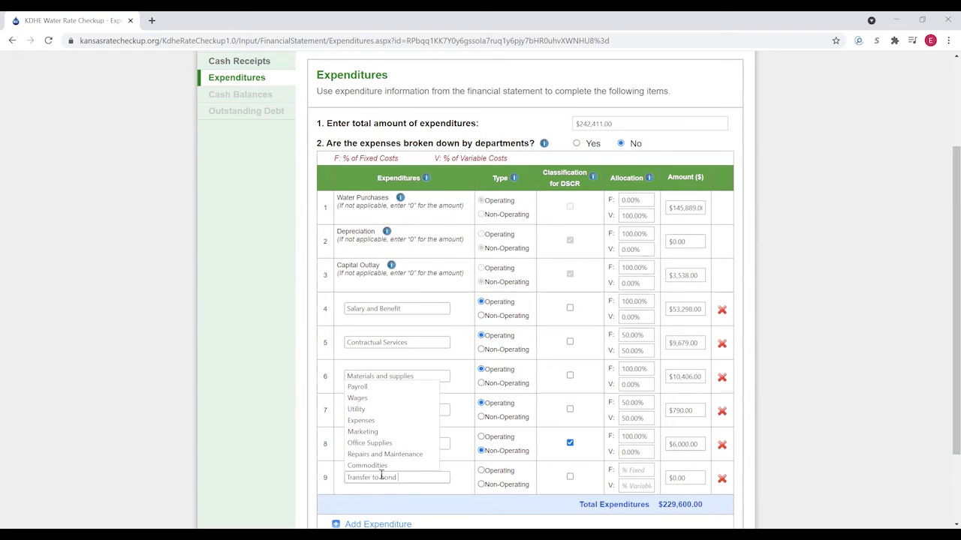
{"action": "type", "text": "and interest"}
{"action": "left_click", "coordinate": [483, 486]}
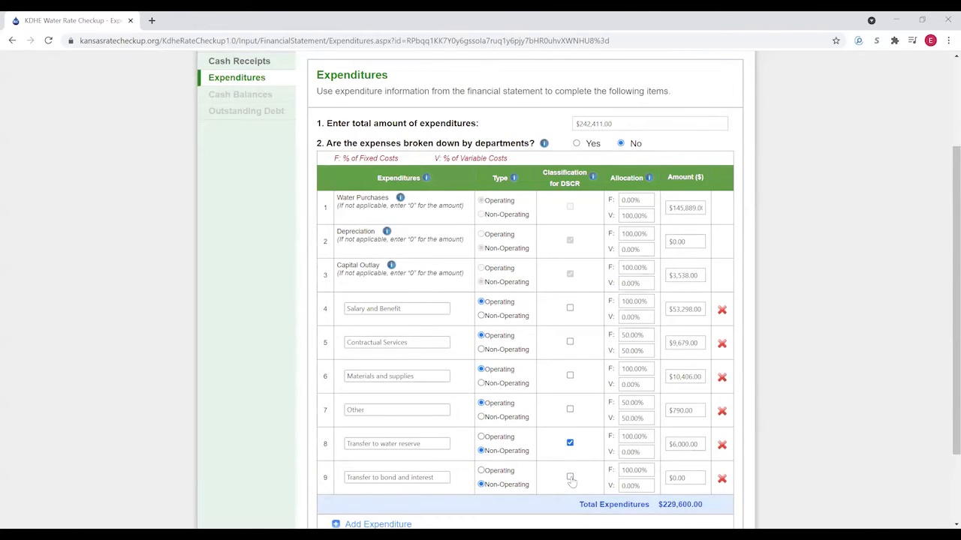
{"action": "left_click", "coordinate": [696, 480]}
{"action": "left_click", "coordinate": [808, 464]}
{"action": "scroll", "coordinate": [647, 369], "scroll_direction": "down", "scroll_amount": 1}
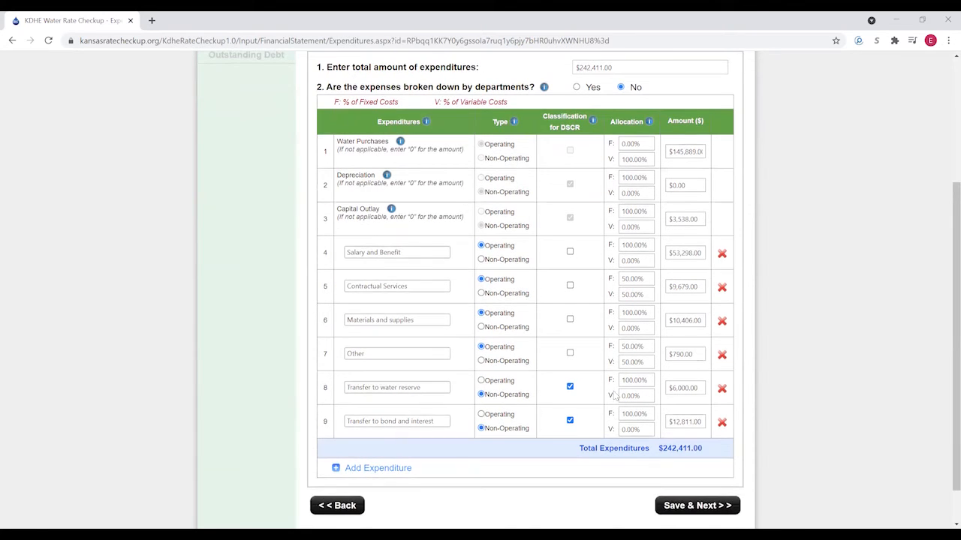
{"action": "left_click", "coordinate": [695, 507]}
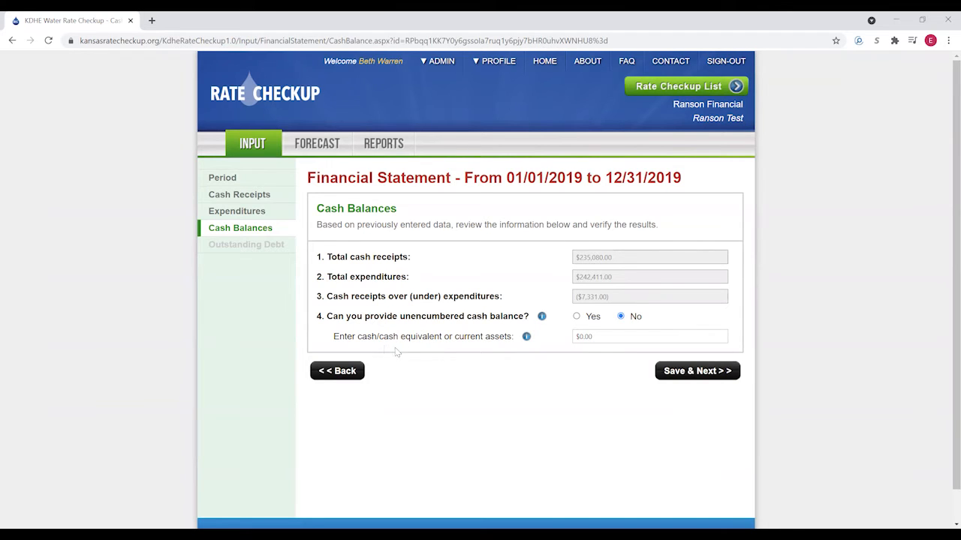
- Answer Yes to unencumbered cash, enter a $23,099 beginning balance ($15,768 ending), and save
{"action": "left_click", "coordinate": [577, 318]}
{"action": "left_click", "coordinate": [594, 338]}
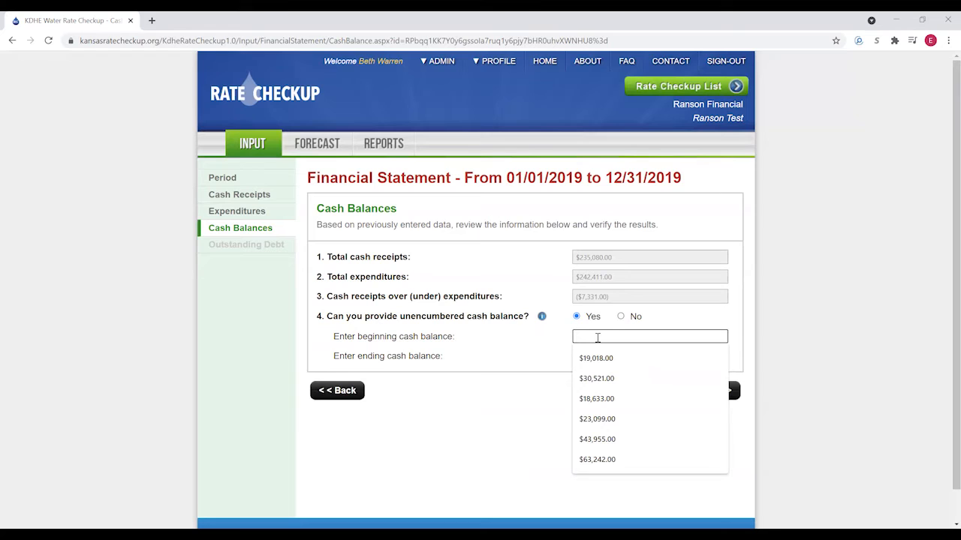
{"action": "type", "text": "23099"}
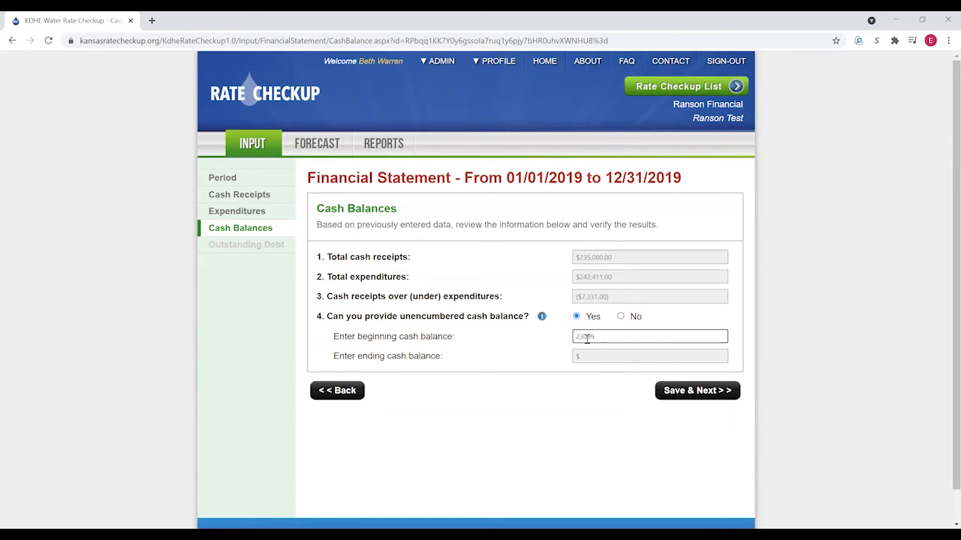
{"action": "left_click", "coordinate": [559, 402]}
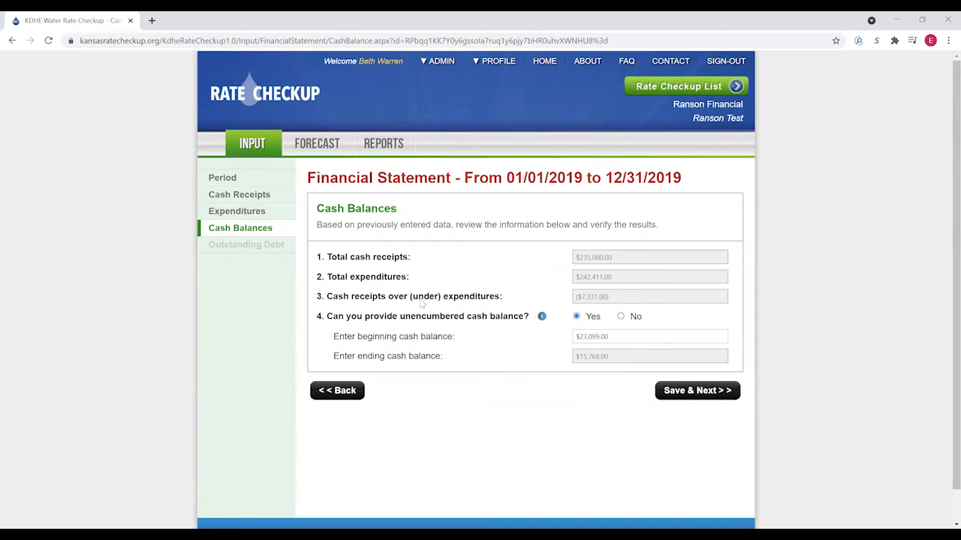
{"action": "left_click", "coordinate": [688, 396]}
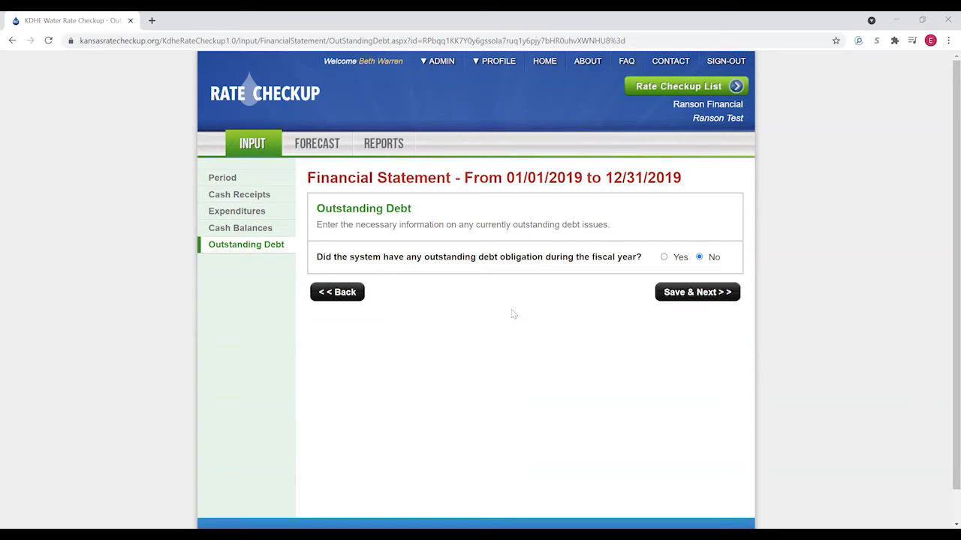
- Answer Yes to outstanding debt and start a new debt obligation entry
{"action": "left_click", "coordinate": [665, 258]}
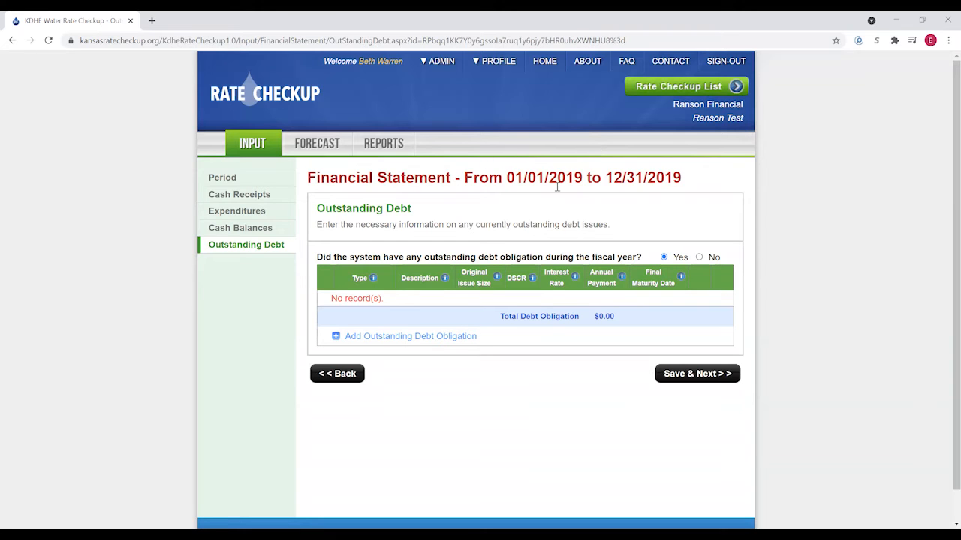
{"action": "left_click", "coordinate": [379, 342]}
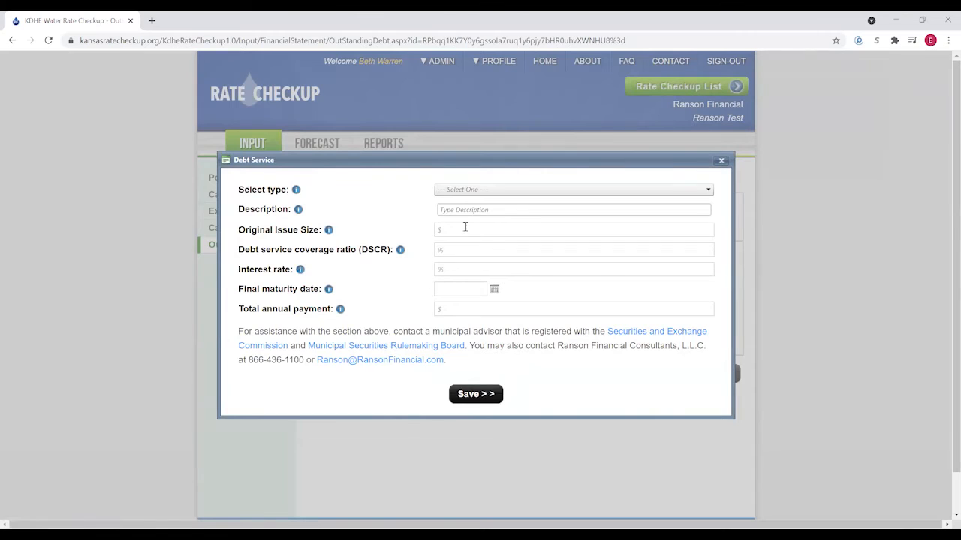
- Choose G.O. Bond as the debt type
{"action": "left_click", "coordinate": [488, 191]}
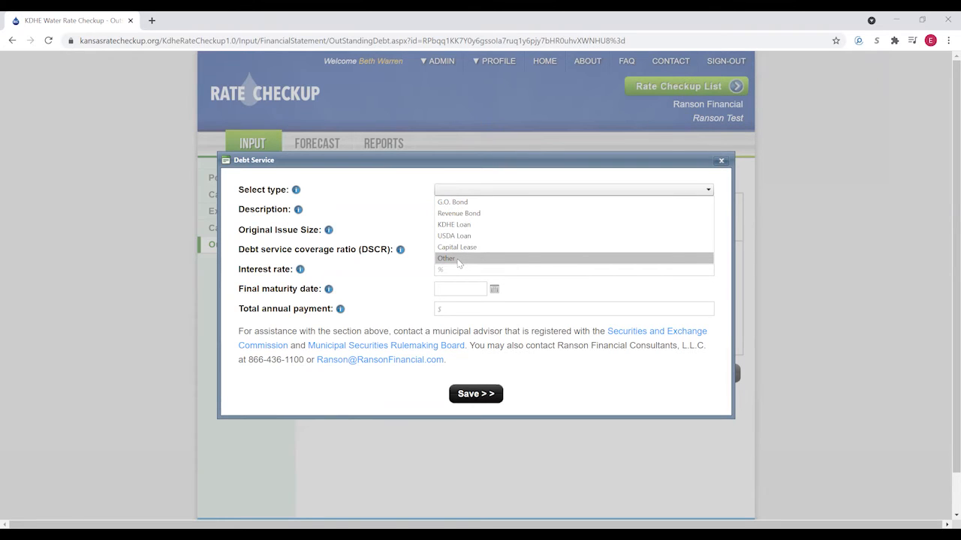
{"action": "left_click", "coordinate": [465, 203]}
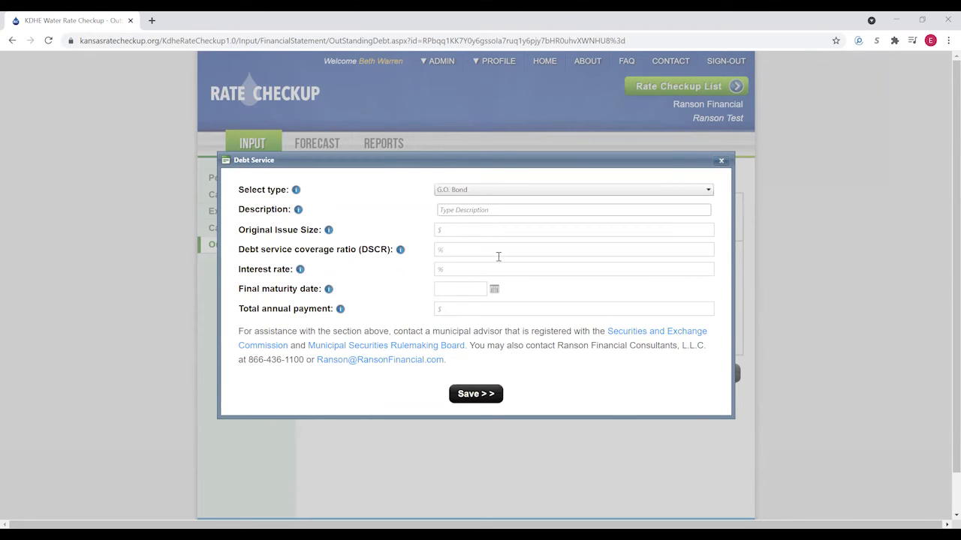
{"action": "left_click", "coordinate": [494, 209]}
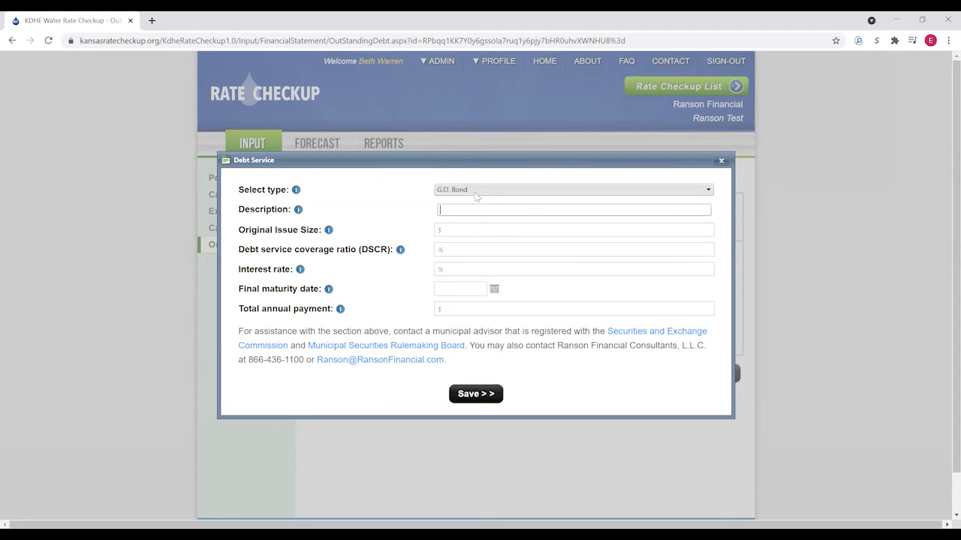
{"action": "left_click", "coordinate": [479, 193]}
{"action": "left_click", "coordinate": [463, 226]}
{"action": "left_click", "coordinate": [465, 212]}
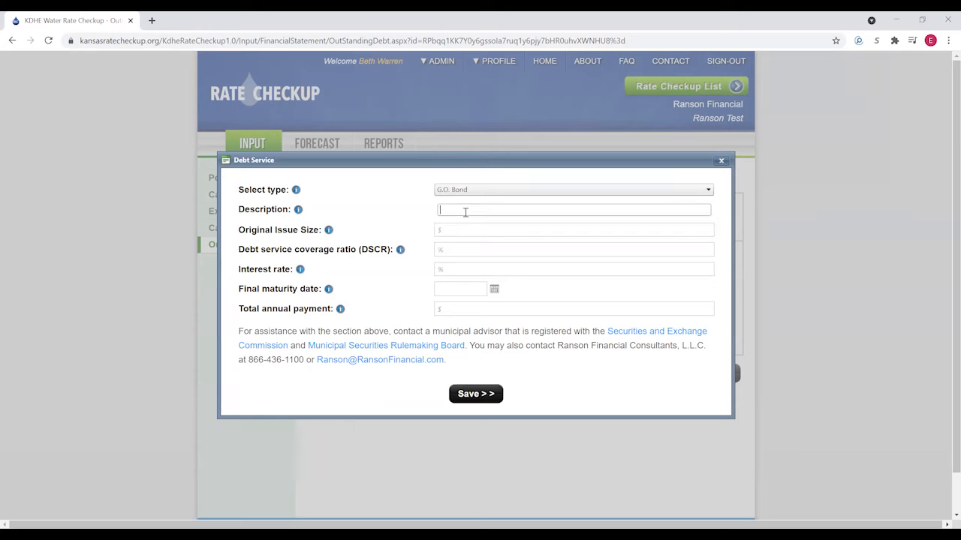
- Describe the bond as Series 2002 with an original issue size of $181,000
{"action": "type", "text": "Series"}
{"action": "type", "text": "2002"}
{"action": "left_click", "coordinate": [459, 229]}
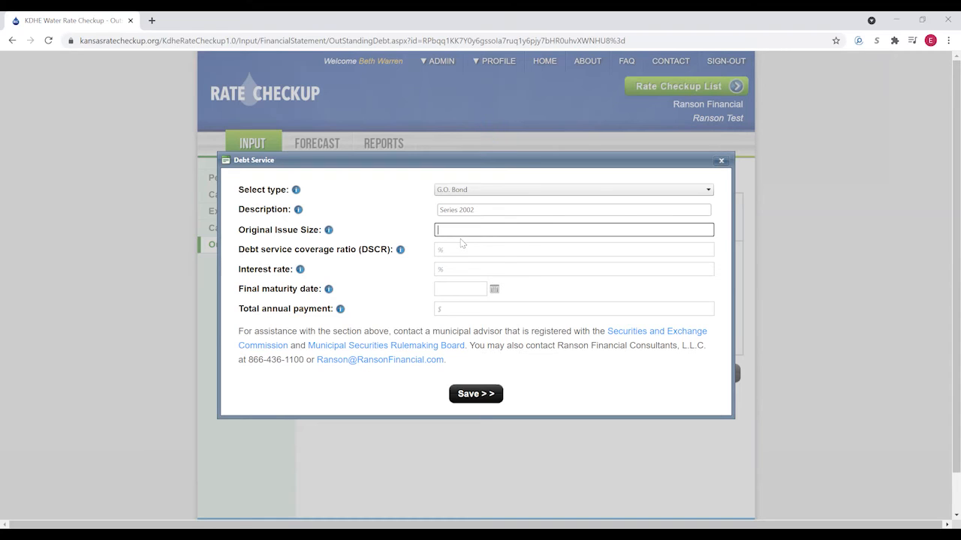
{"action": "type", "text": "1810000.00"}
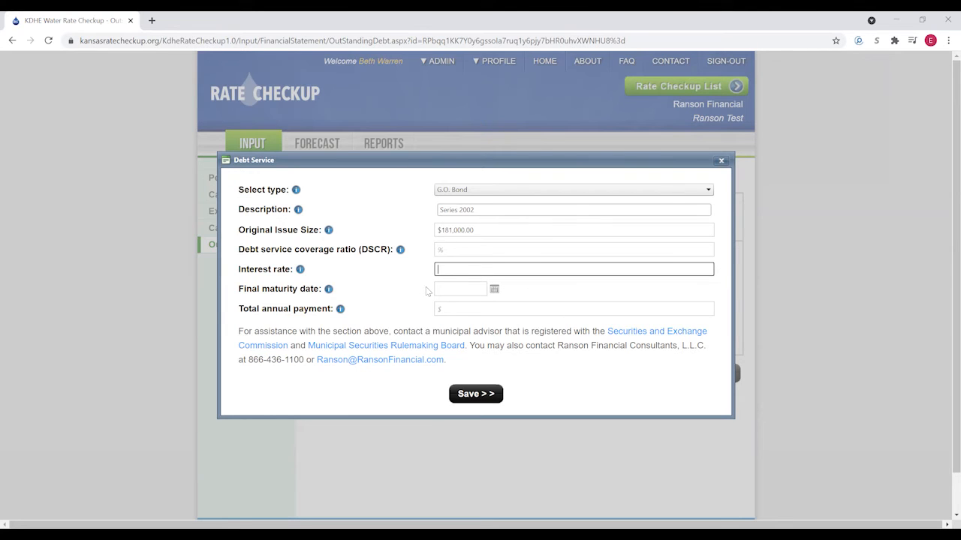
{"action": "left_click", "coordinate": [459, 251]}
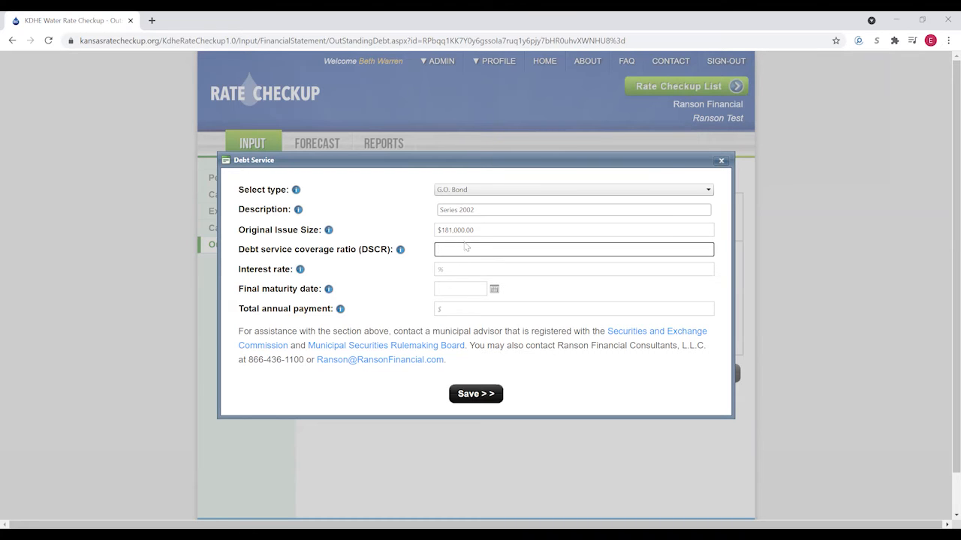
{"action": "left_click", "coordinate": [475, 191]}
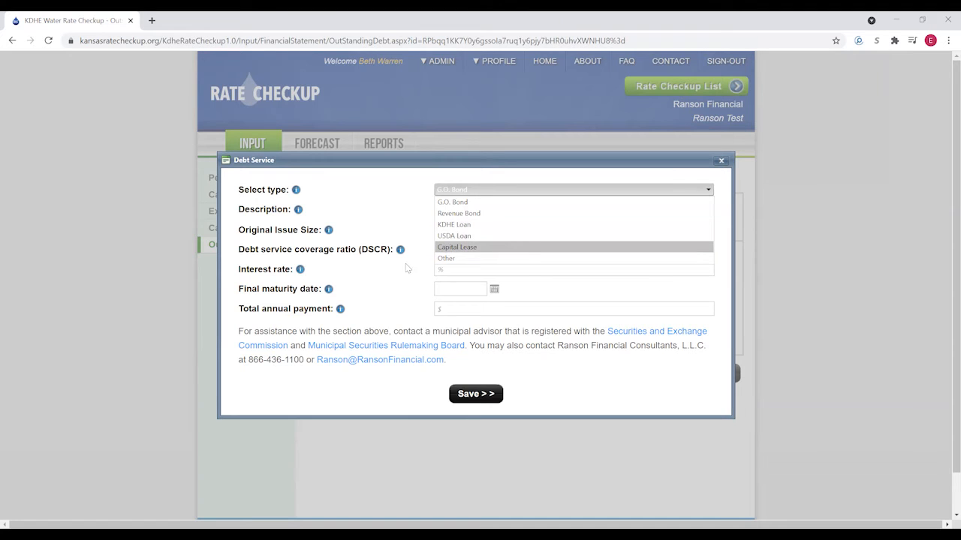
- Enter 100 as the G.O. Bond's debt service coverage ratio, keeping the G.O. Bond type
{"action": "left_click", "coordinate": [392, 282]}
{"action": "left_click", "coordinate": [450, 250]}
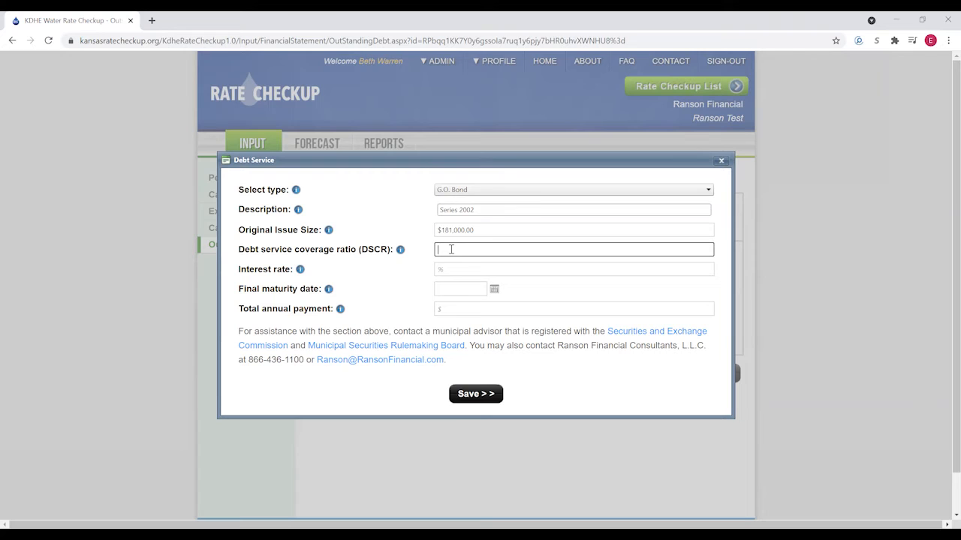
{"action": "type", "text": "100"}
{"action": "left_click", "coordinate": [552, 296]}
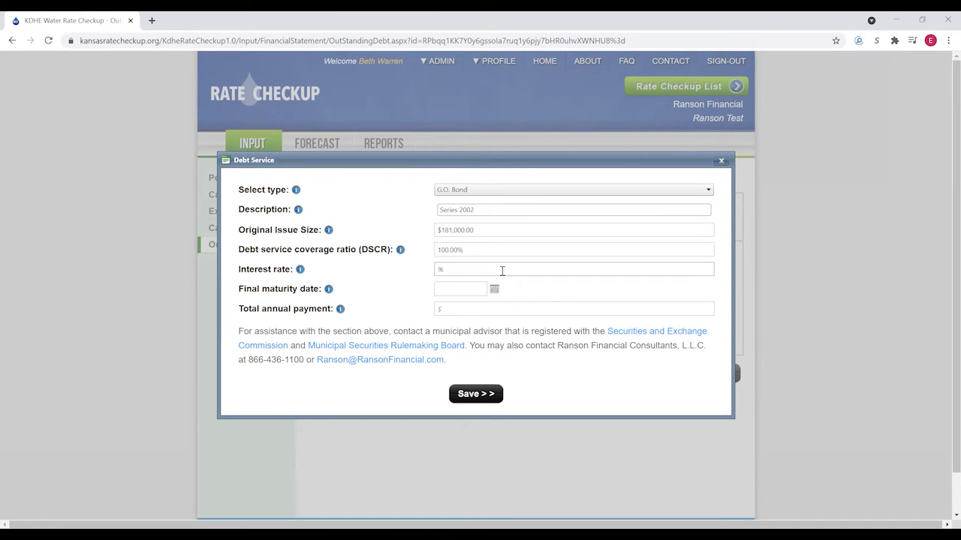
{"action": "left_click", "coordinate": [478, 194]}
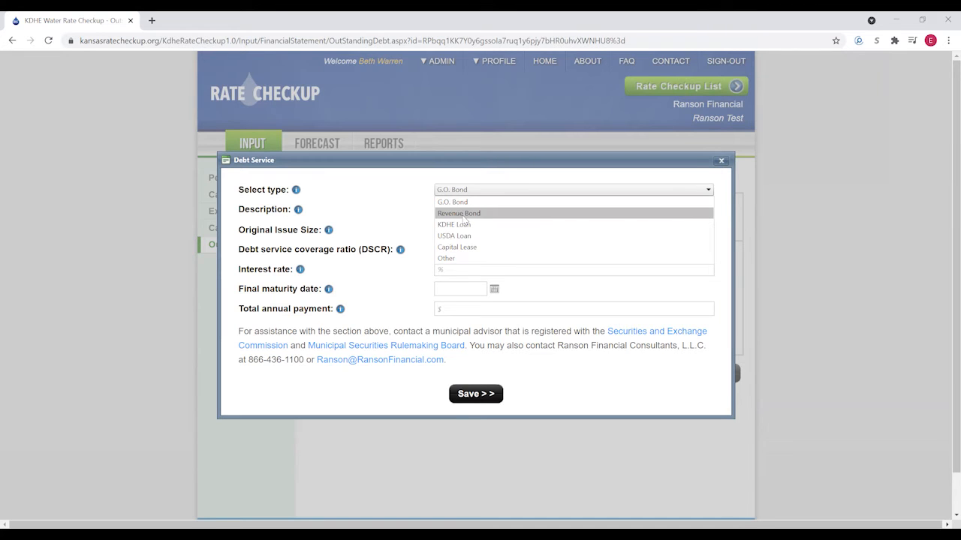
{"action": "left_click", "coordinate": [399, 285]}
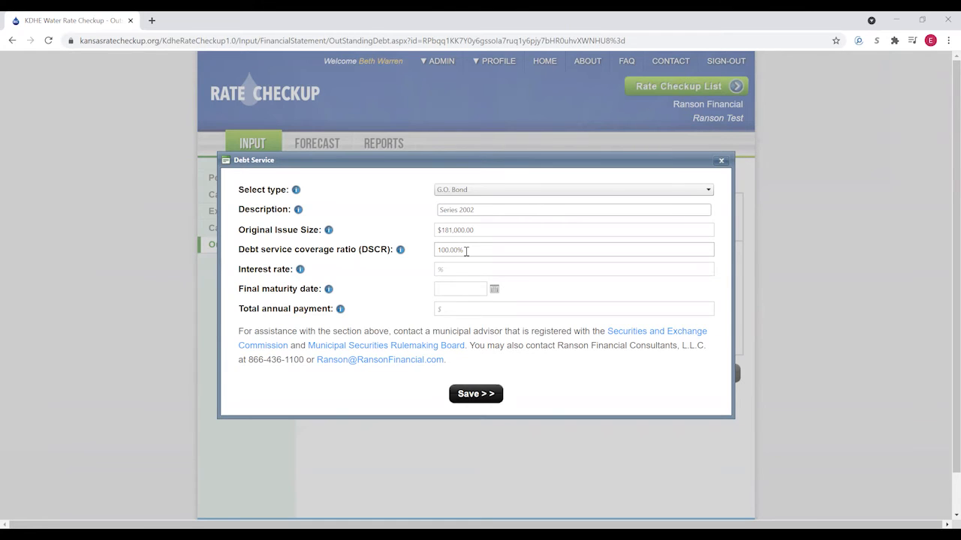
{"action": "left_click", "coordinate": [458, 270]}
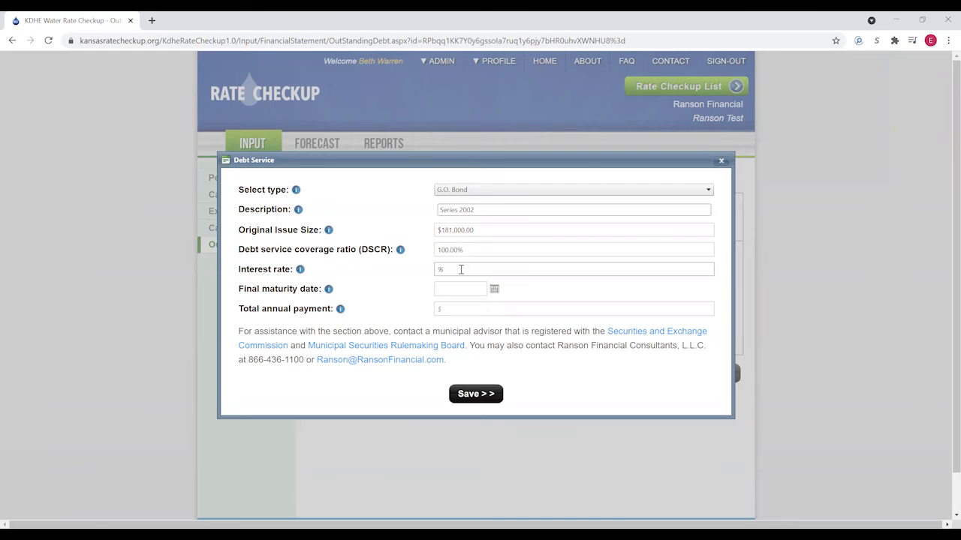
{"action": "left_click", "coordinate": [461, 269]}
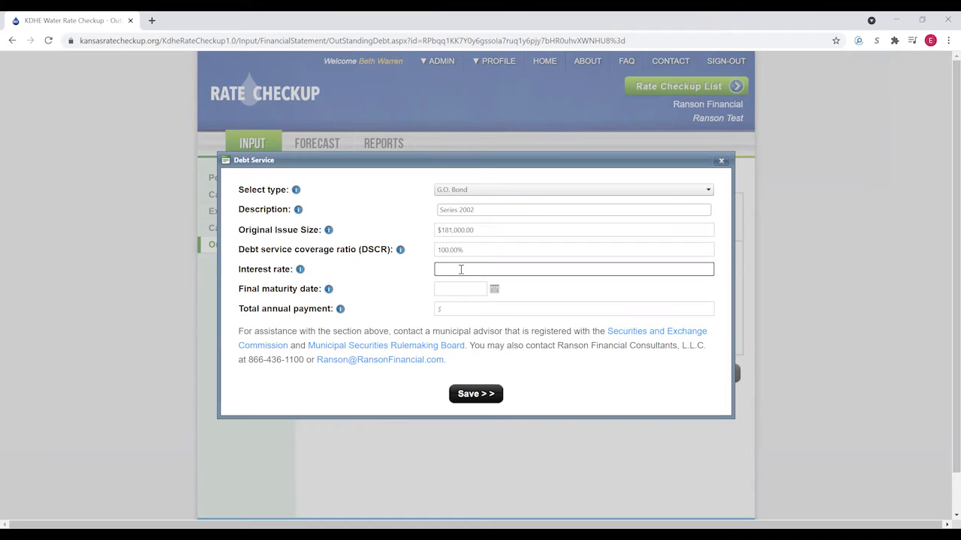
- Enter a 4.25% interest rate, 4/2/2042 final maturity and $25,250 total annual payment
{"action": "type", "text": "4.25"}
{"action": "key", "text": "Tab"}
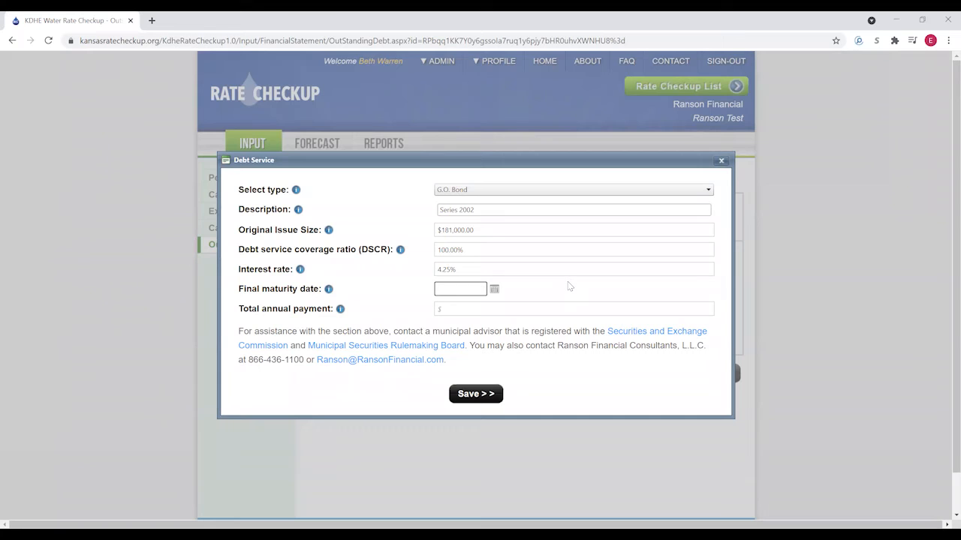
{"action": "type", "text": "4/2/2042"}
{"action": "left_click", "coordinate": [399, 305]}
{"action": "left_click", "coordinate": [484, 311]}
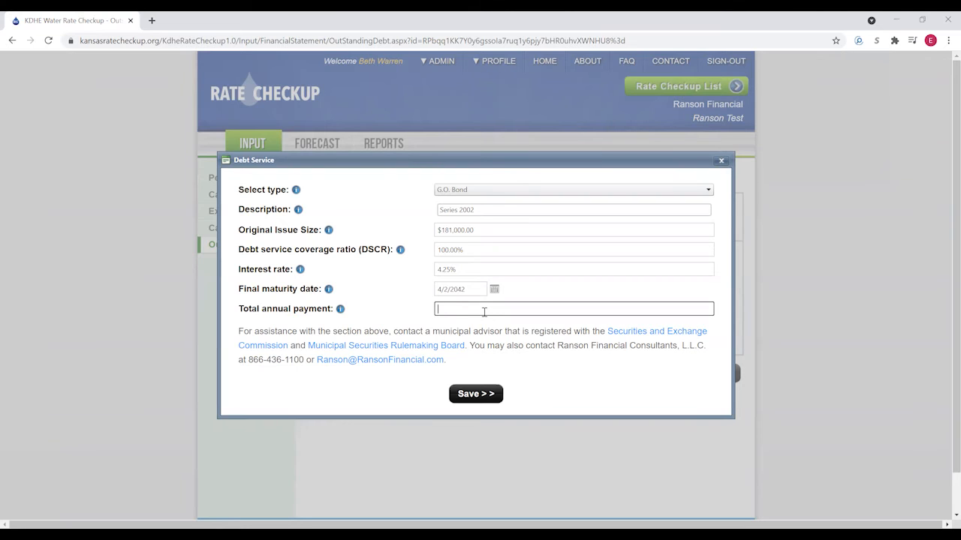
{"action": "type", "text": "25250"}
- Save the G.O. Bond entry with its $25,250.00 annual payment
{"action": "left_click", "coordinate": [548, 390]}
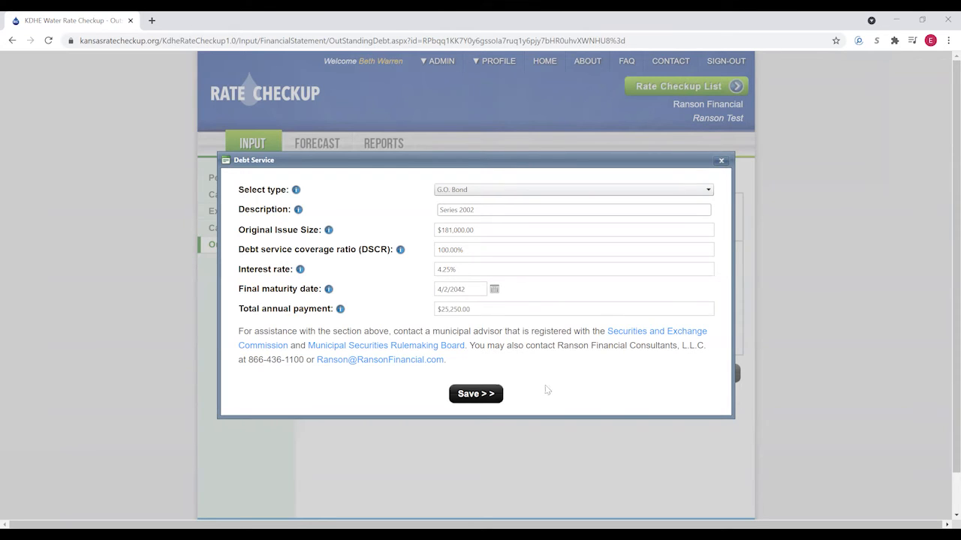
{"action": "left_click", "coordinate": [475, 396]}
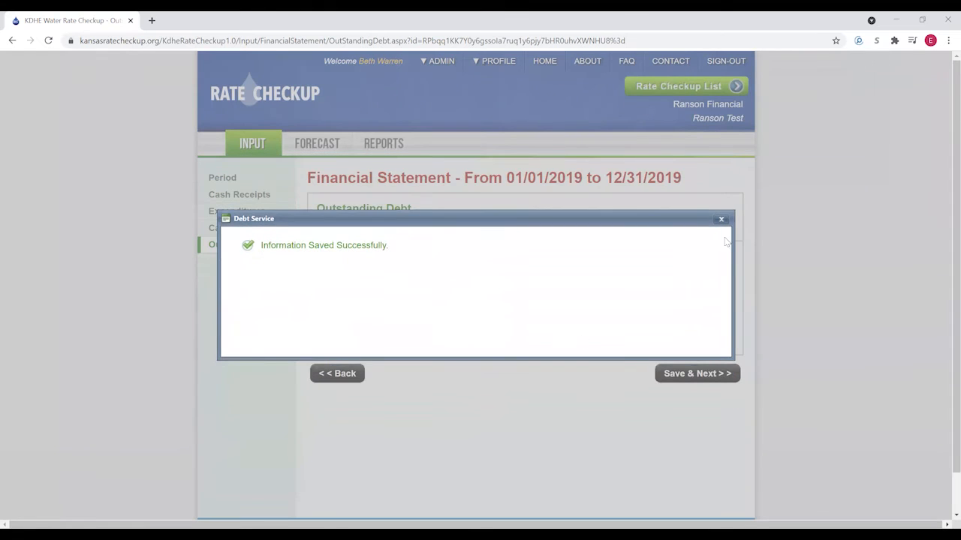
{"action": "left_click", "coordinate": [721, 221]}
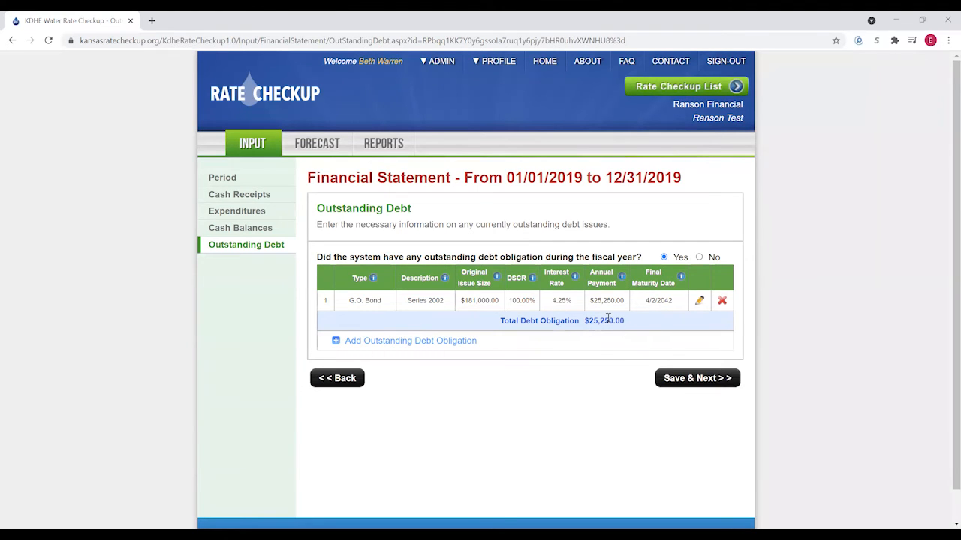
- Save the outstanding debt and finish the 2019 statement, returning to the Input Summary
{"action": "left_click", "coordinate": [689, 381]}
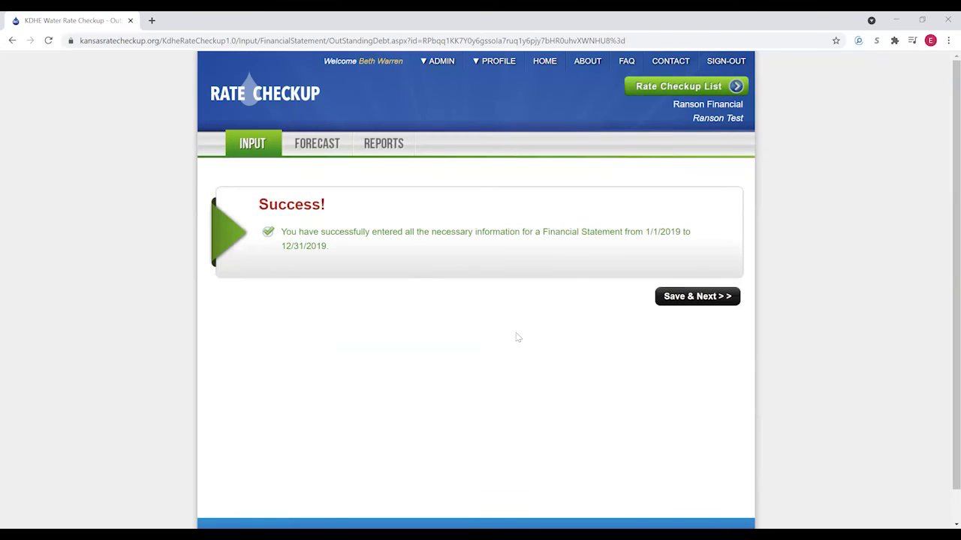
{"action": "left_click", "coordinate": [695, 297]}
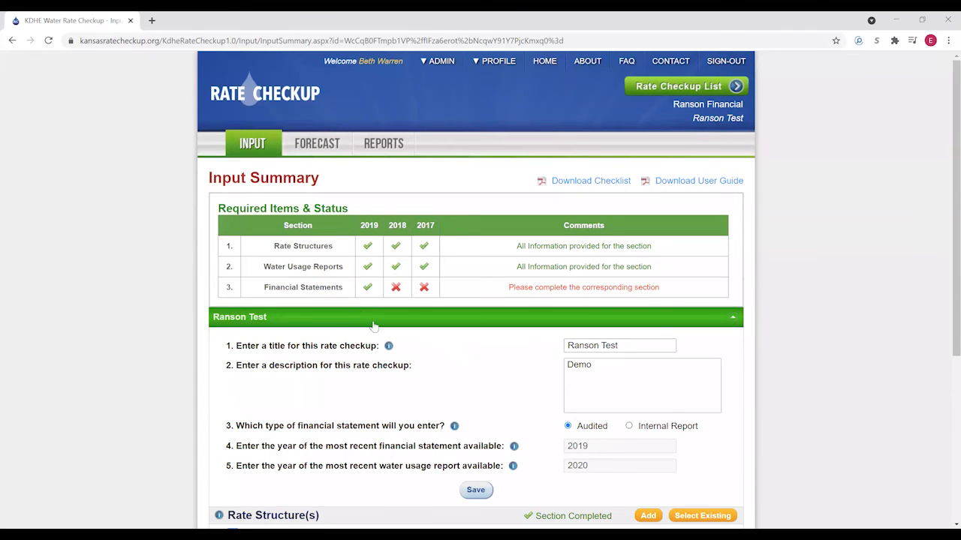
{"action": "scroll", "coordinate": [366, 324], "scroll_direction": "down", "scroll_amount": 3}
{"action": "scroll", "coordinate": [429, 332], "scroll_direction": "down", "scroll_amount": 1}
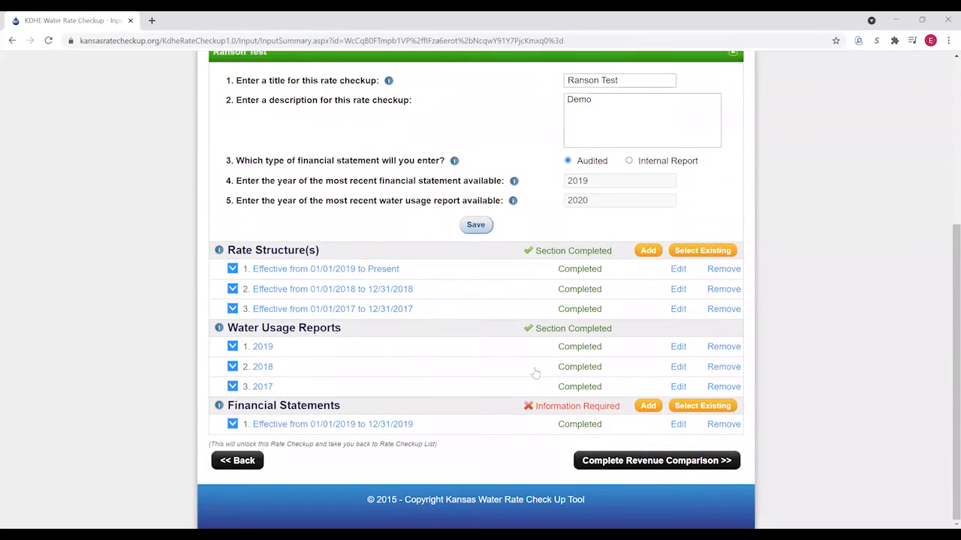
- Add the 2018 statement with $236,092 total cash receipts, copying the earlier receipt line items
{"action": "left_click", "coordinate": [647, 406]}
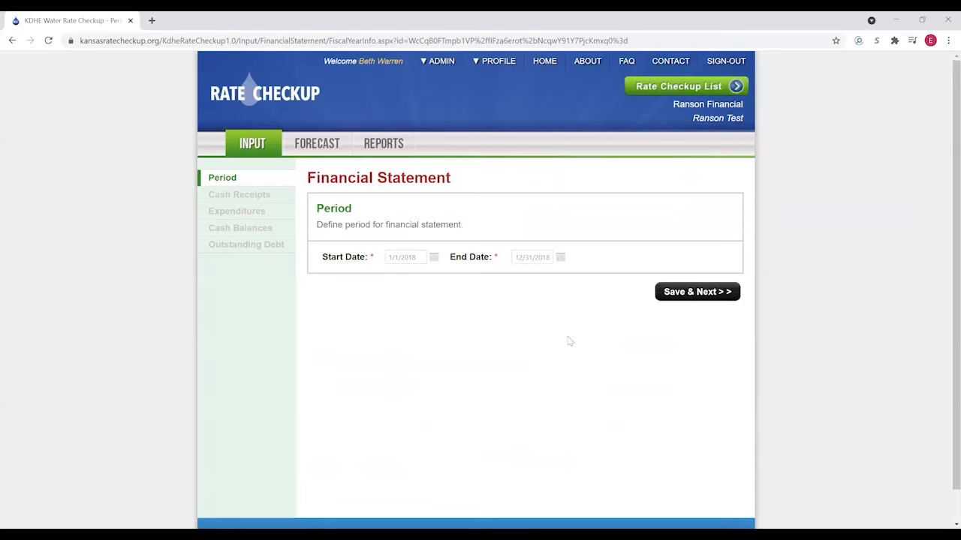
{"action": "left_click", "coordinate": [697, 293]}
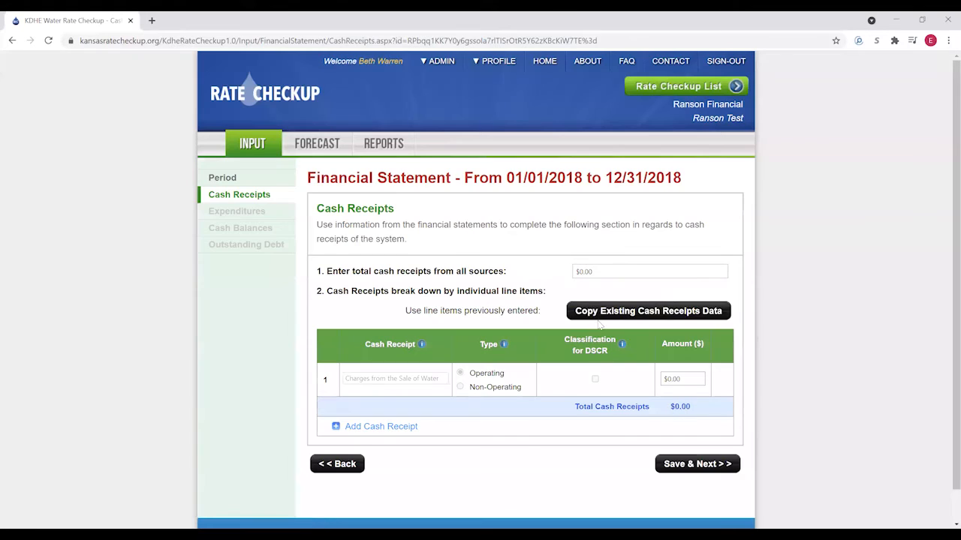
{"action": "left_click", "coordinate": [601, 271]}
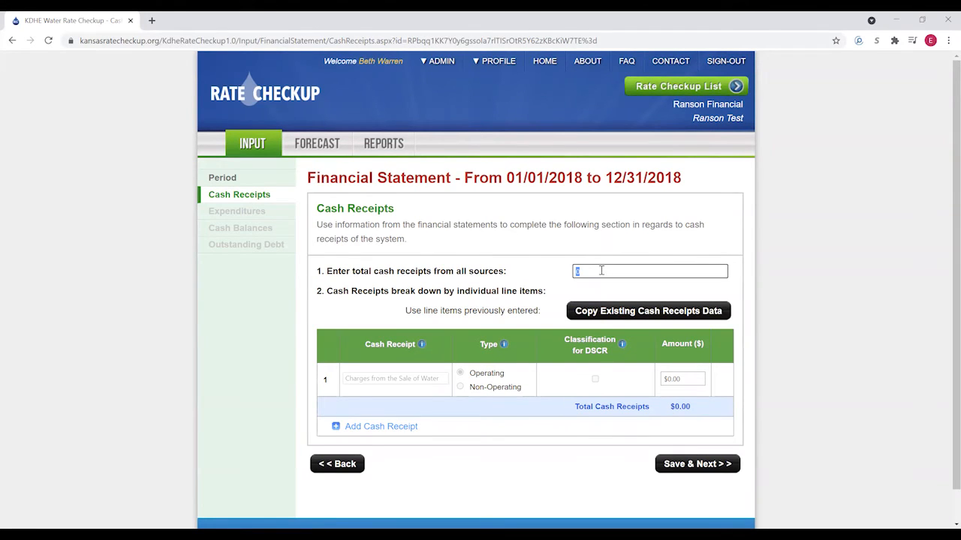
{"action": "type", "text": "236092"}
{"action": "left_click", "coordinate": [588, 292]}
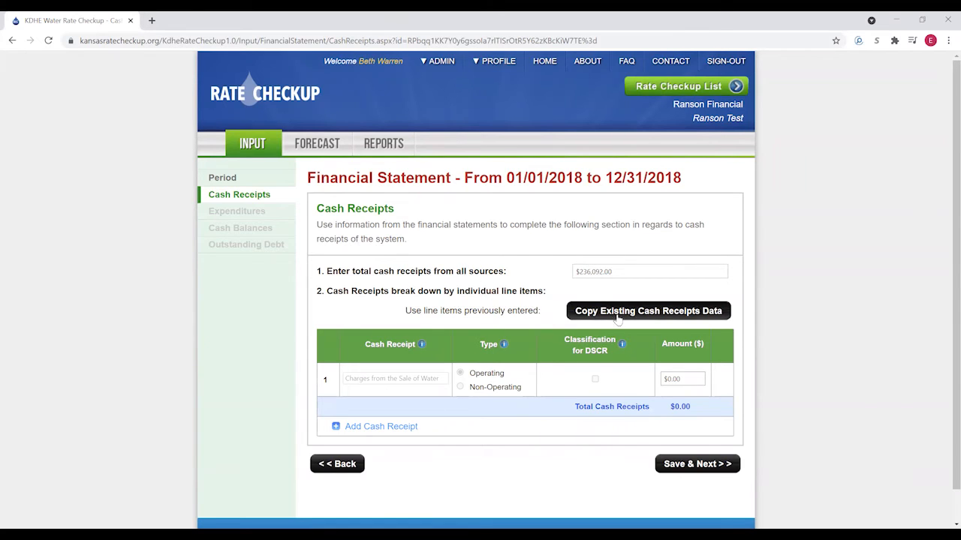
{"action": "left_click", "coordinate": [621, 314]}
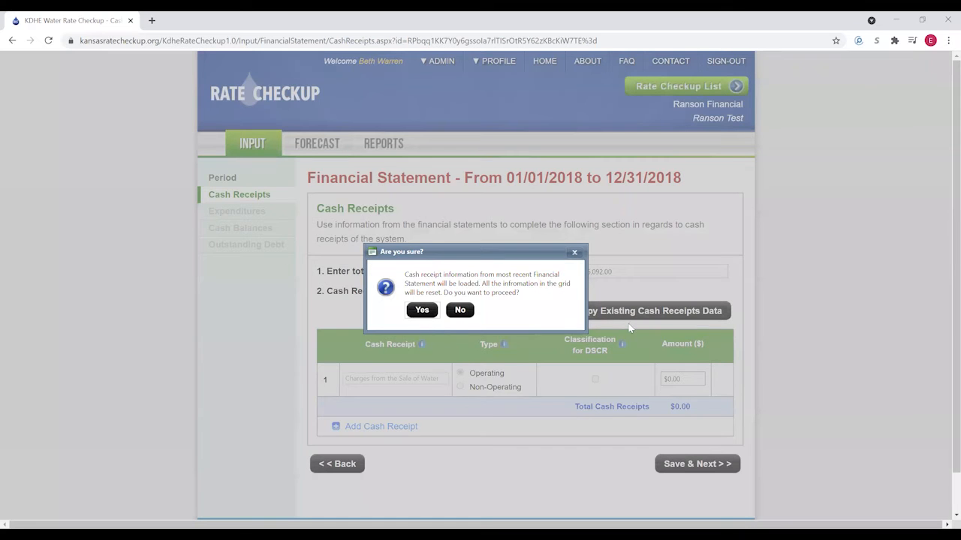
{"action": "left_click", "coordinate": [422, 312]}
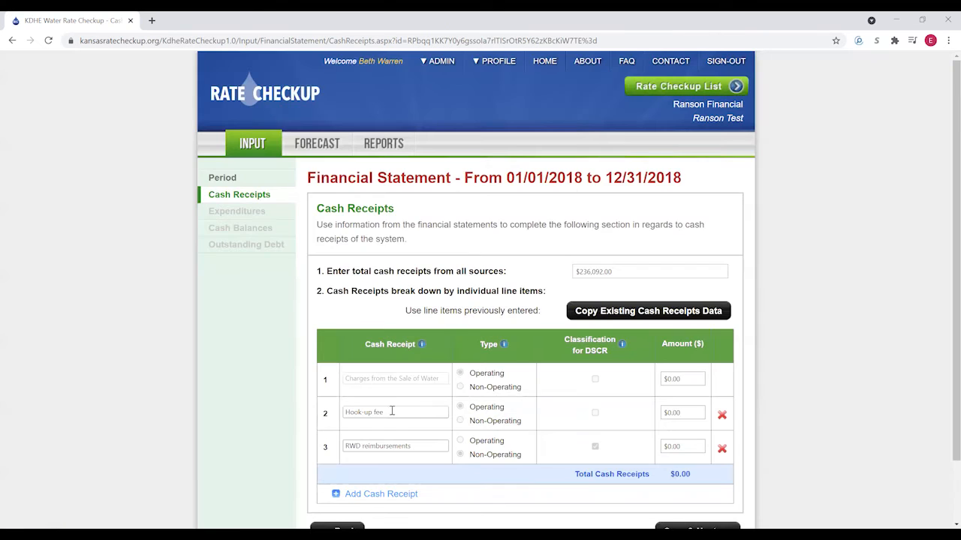
- Enter 2018 receipts: Sale of Water $213,934, Hook-up fee $855, RWD reimbursements $16,882
{"action": "scroll", "coordinate": [471, 458], "scroll_direction": "down", "scroll_amount": 1}
{"action": "left_click", "coordinate": [683, 324]}
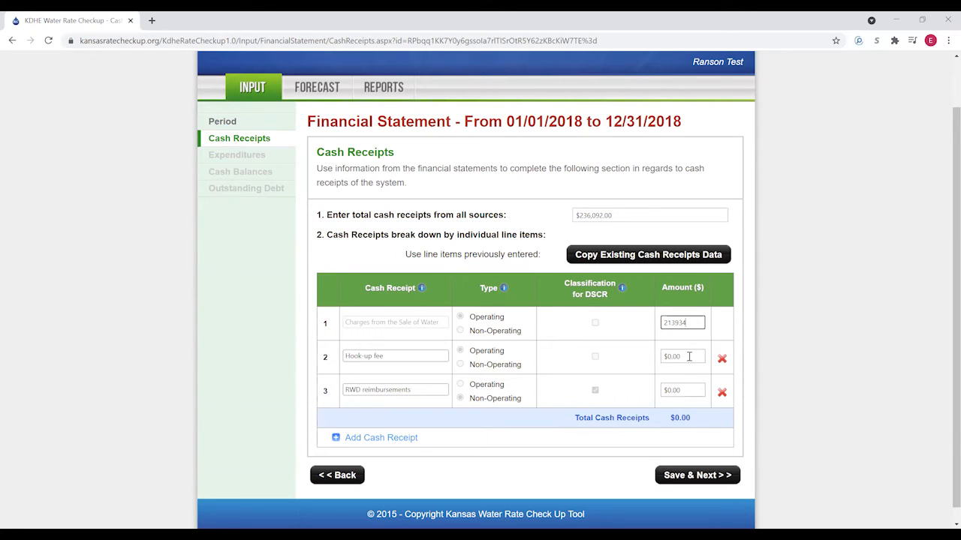
{"action": "left_click", "coordinate": [692, 359]}
{"action": "type", "text": "855"}
{"action": "left_click", "coordinate": [690, 392]}
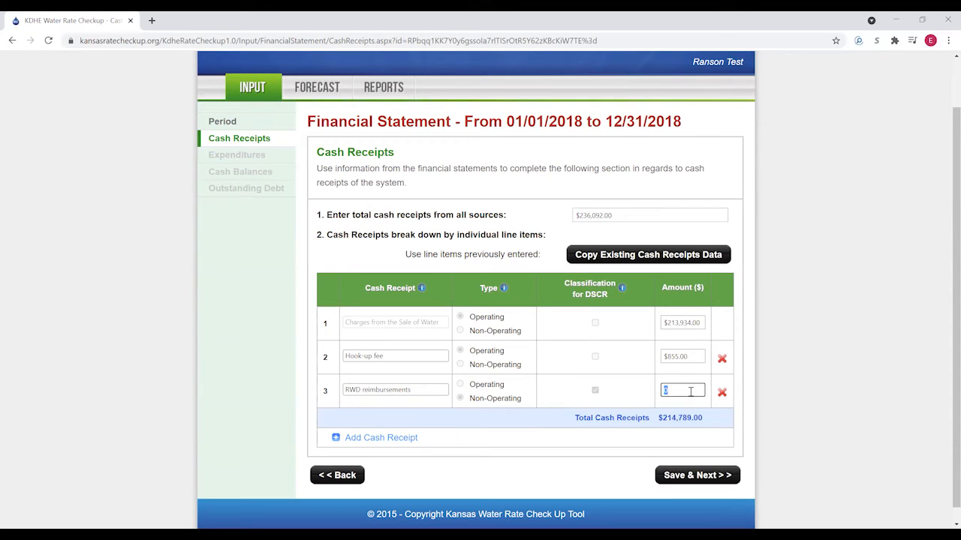
{"action": "type", "text": "16,882"}
{"action": "left_click", "coordinate": [549, 439]}
{"action": "left_click", "coordinate": [374, 439]}
- Add an operating Late charges receipt of $4,039
{"action": "left_click", "coordinate": [373, 423]}
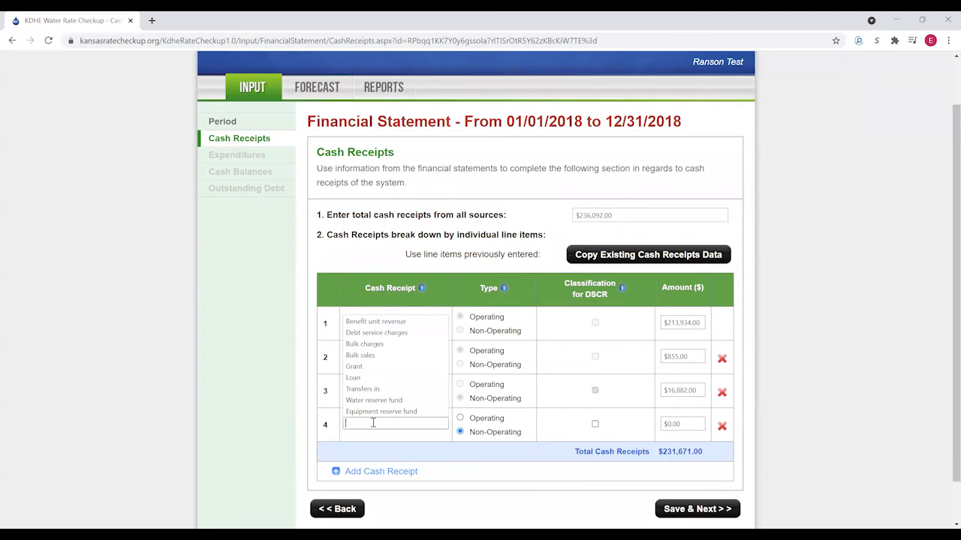
{"action": "key", "text": "Down"}
{"action": "key", "text": "Down"}
{"action": "key", "text": "Down"}
{"action": "key", "text": "Down"}
{"action": "key", "text": "Down"}
{"action": "key", "text": "Down"}
{"action": "type", "text": "Late charges"}
{"action": "left_click", "coordinate": [495, 470]}
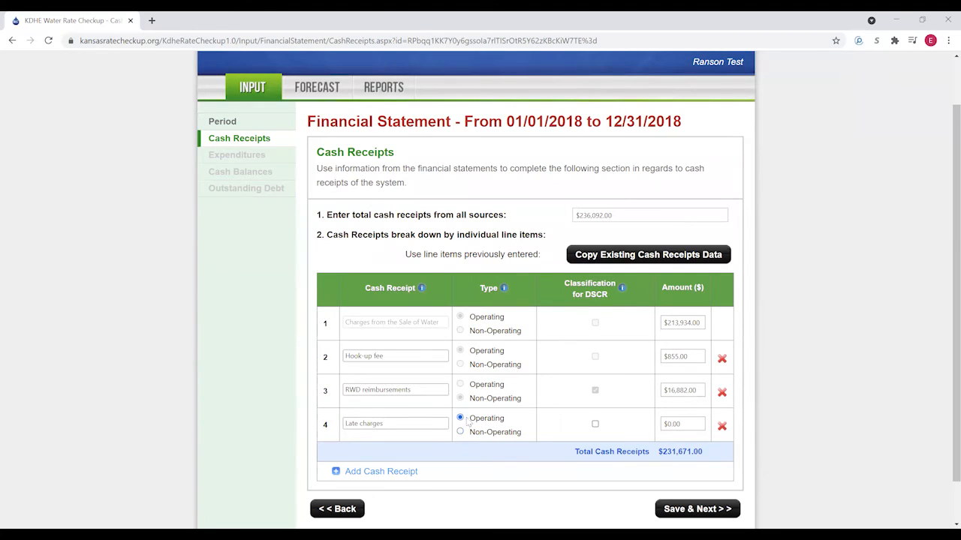
{"action": "left_click", "coordinate": [679, 425]}
{"action": "type", "text": "4,03"}
{"action": "type", "text": "9"}
{"action": "left_click", "coordinate": [568, 474]}
- Add a non-operating, DSCR-classified Miscellaneous receipt of $382 and save the cash receipts
{"action": "left_click", "coordinate": [389, 472]}
{"action": "left_click", "coordinate": [369, 458]}
{"action": "type", "text": "Miscellan"}
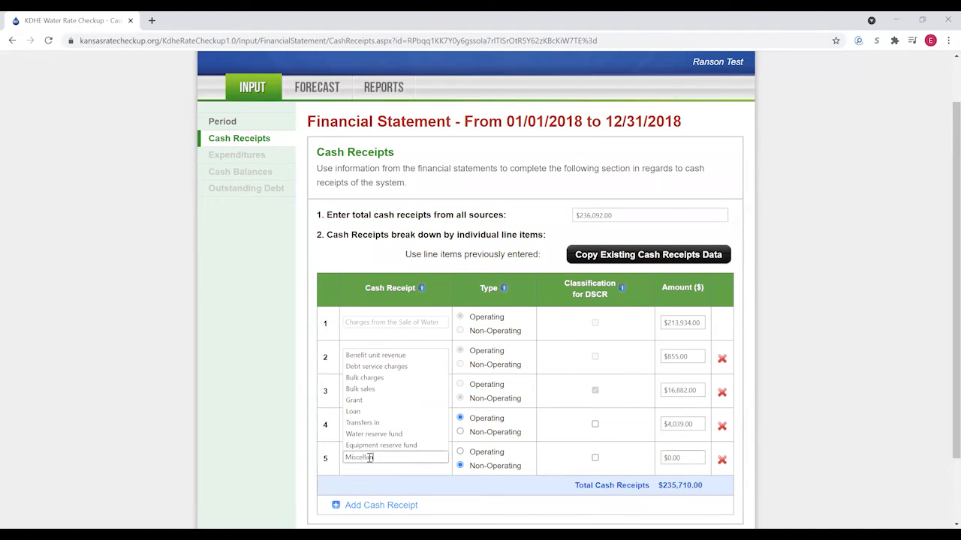
{"action": "type", "text": "eous"}
{"action": "left_click", "coordinate": [486, 489]}
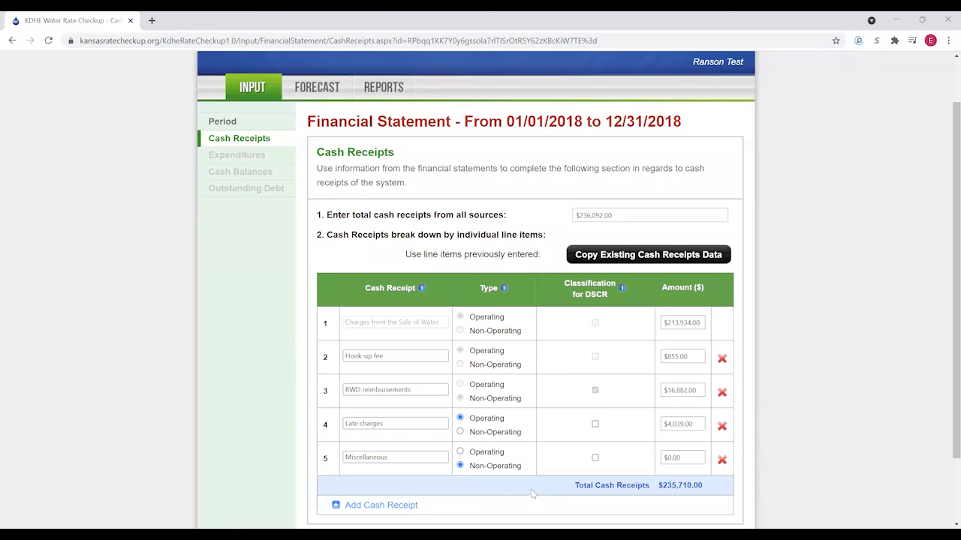
{"action": "left_click", "coordinate": [596, 458]}
{"action": "left_click", "coordinate": [672, 458]}
{"action": "type", "text": "382"}
{"action": "left_click", "coordinate": [523, 482]}
{"action": "scroll", "coordinate": [551, 248], "scroll_direction": "down", "scroll_amount": 1}
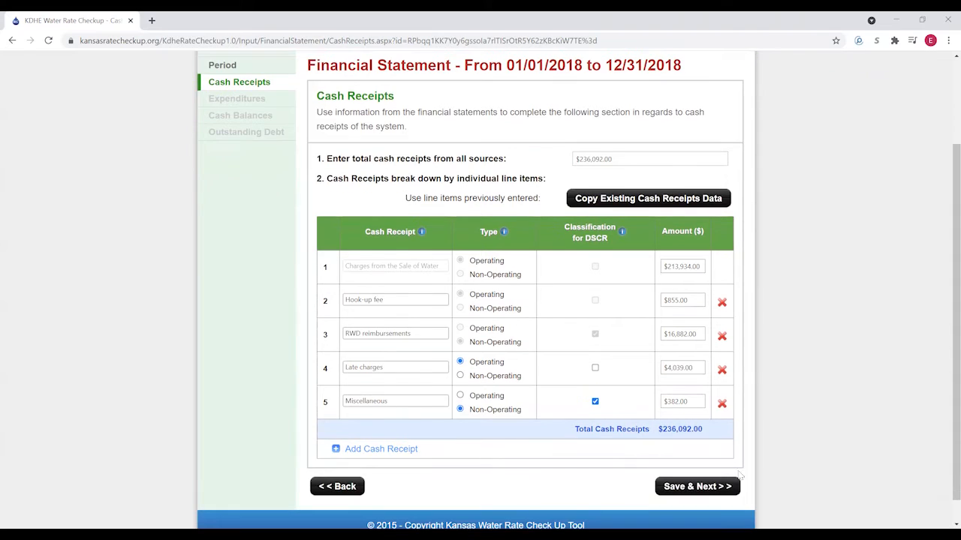
{"action": "left_click", "coordinate": [695, 487]}
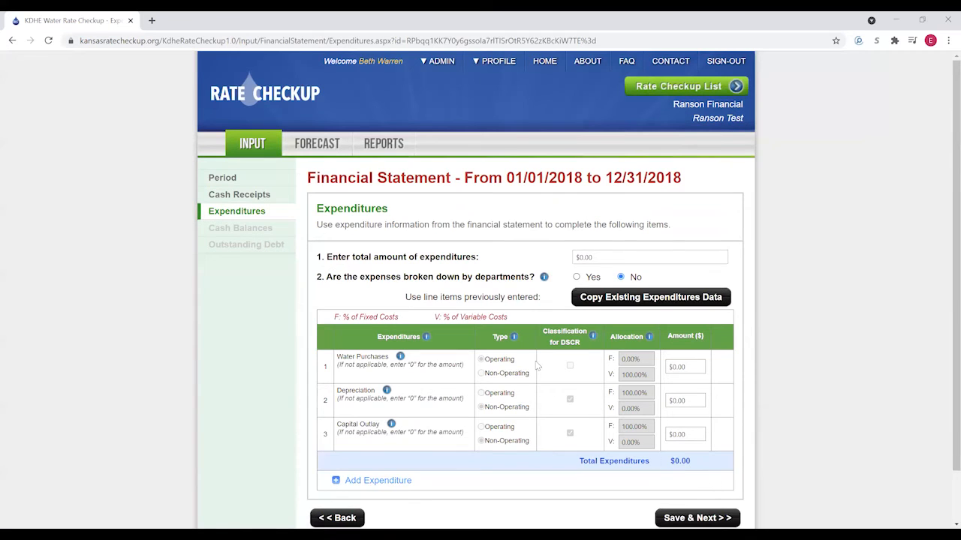
- Enter $256,948 as 2018 total expenditures and copy in the earlier expenditure line items
{"action": "left_click", "coordinate": [601, 256]}
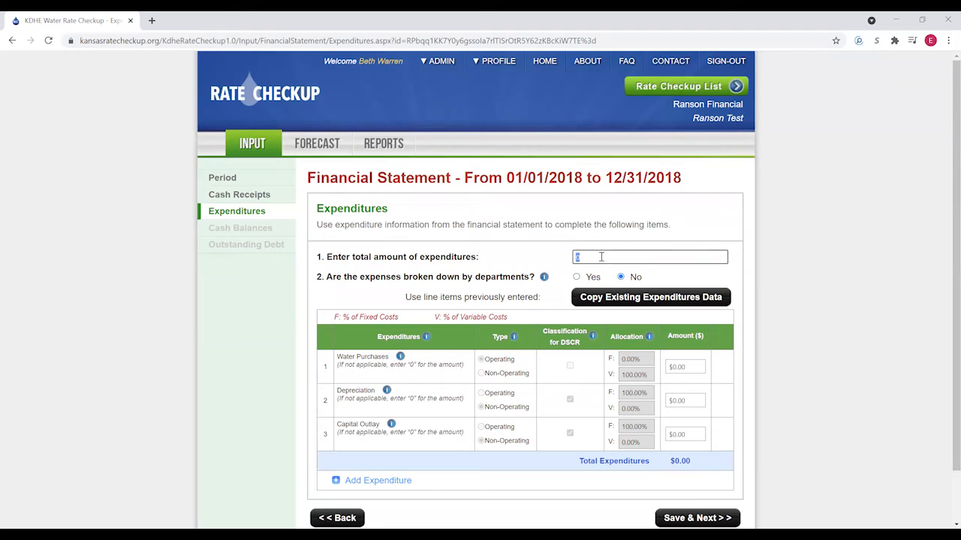
{"action": "type", "text": "256948"}
{"action": "left_click", "coordinate": [707, 275]}
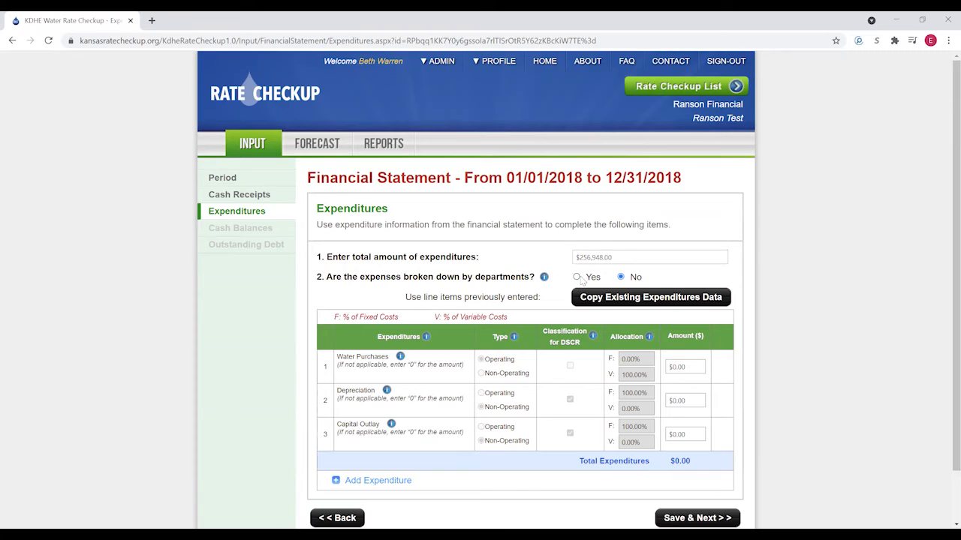
{"action": "left_click", "coordinate": [650, 299]}
{"action": "left_click", "coordinate": [422, 309]}
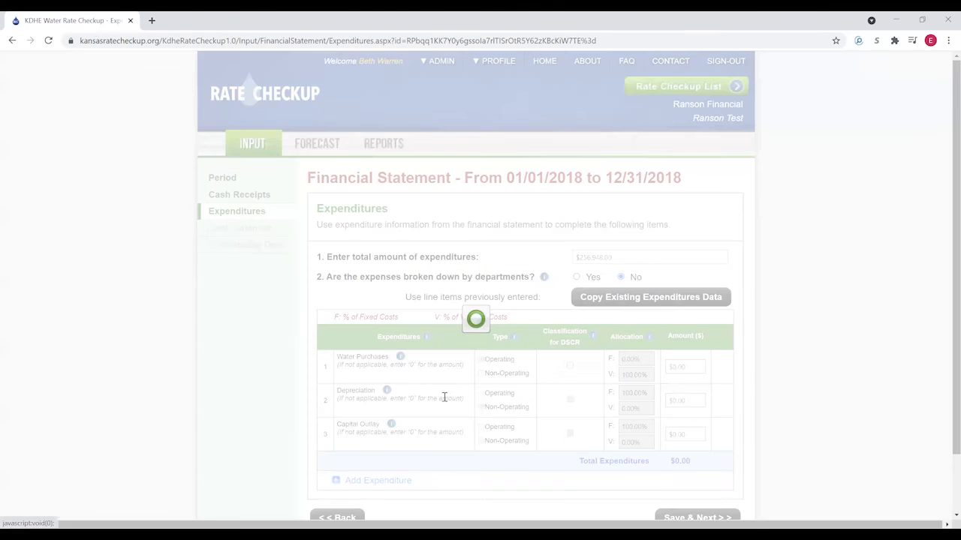
{"action": "scroll", "coordinate": [444, 396], "scroll_direction": "down", "scroll_amount": 3}
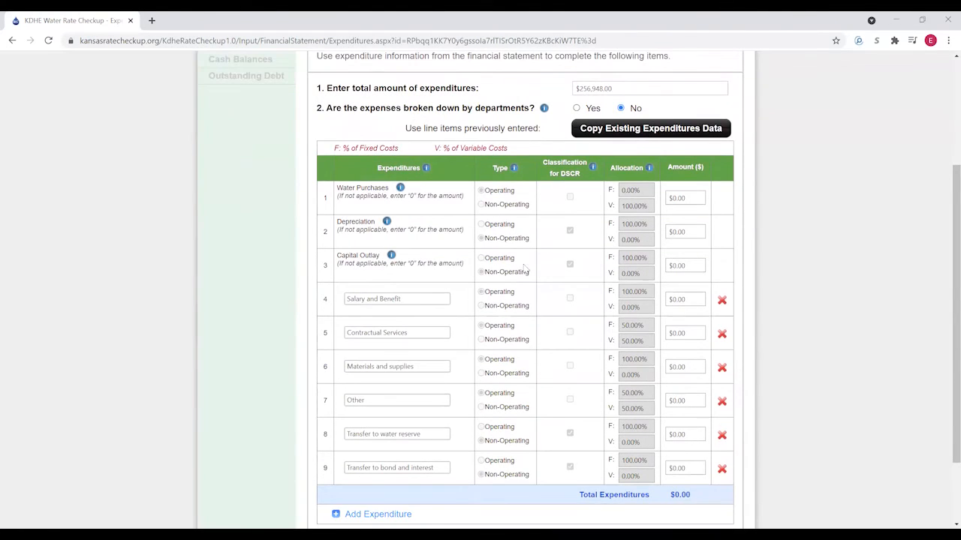
- Enter 2018 water purchases $148,501, capital outlay $35, salaries $52,076, contractual $13,624, materials $9,535
{"action": "left_click", "coordinate": [692, 198]}
{"action": "type", "text": "148501"}
{"action": "left_click", "coordinate": [690, 264]}
{"action": "type", "text": "3514"}
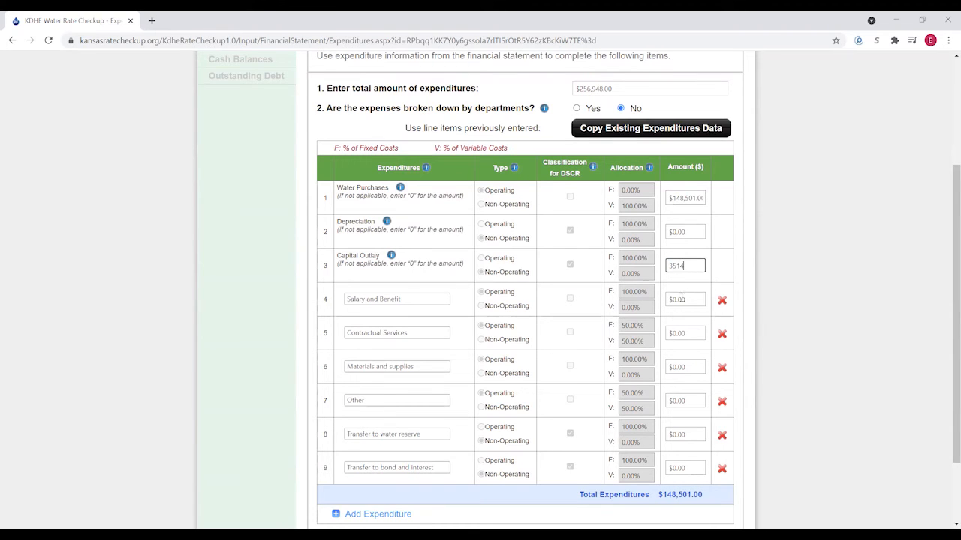
{"action": "left_click", "coordinate": [684, 299]}
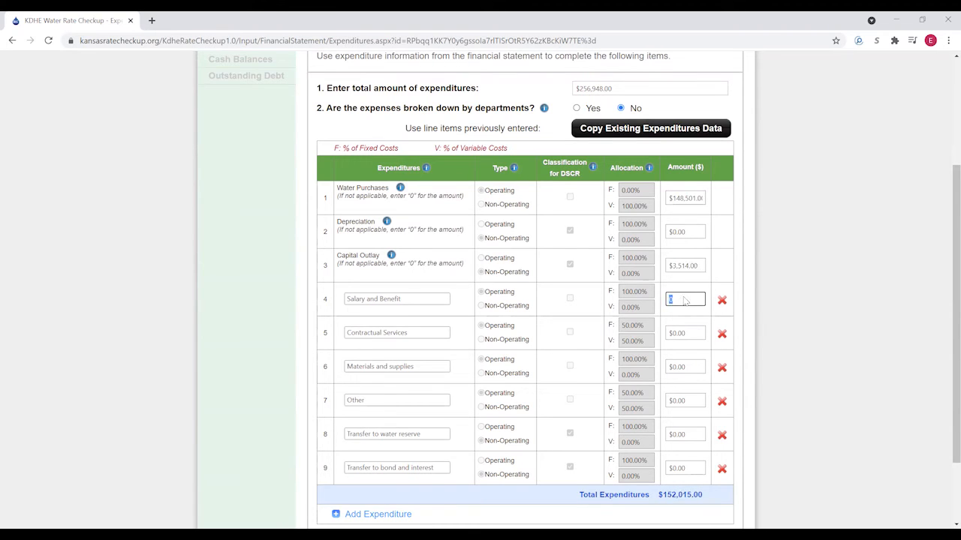
{"action": "type", "text": "52,076"}
{"action": "left_click", "coordinate": [685, 334]}
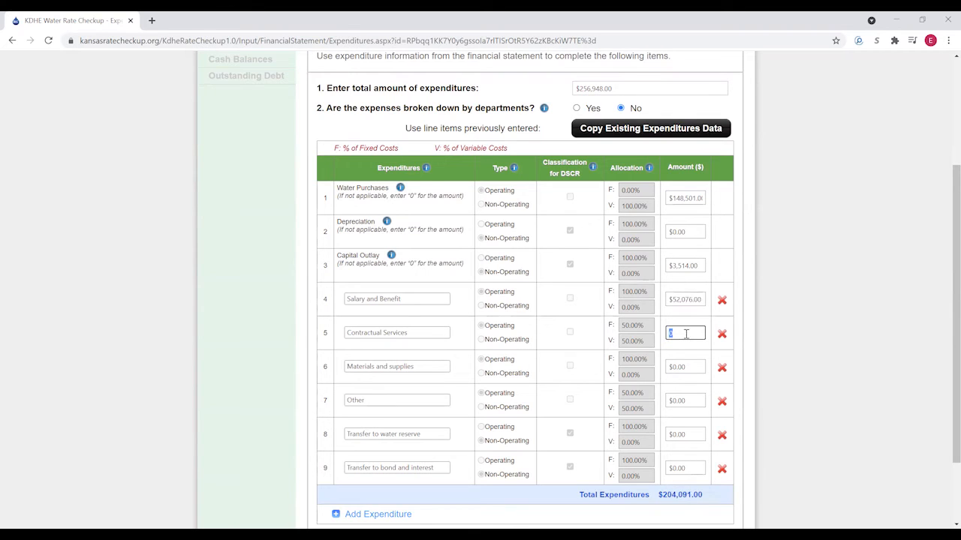
{"action": "type", "text": "13,6"}
{"action": "type", "text": "24"}
{"action": "left_click", "coordinate": [689, 367]}
{"action": "type", "text": "9535"}
- Enter Other $869, water reserve transfer $6,000, bond transfer $12,812, and add a tenth line
{"action": "left_click", "coordinate": [690, 400]}
{"action": "type", "text": "869"}
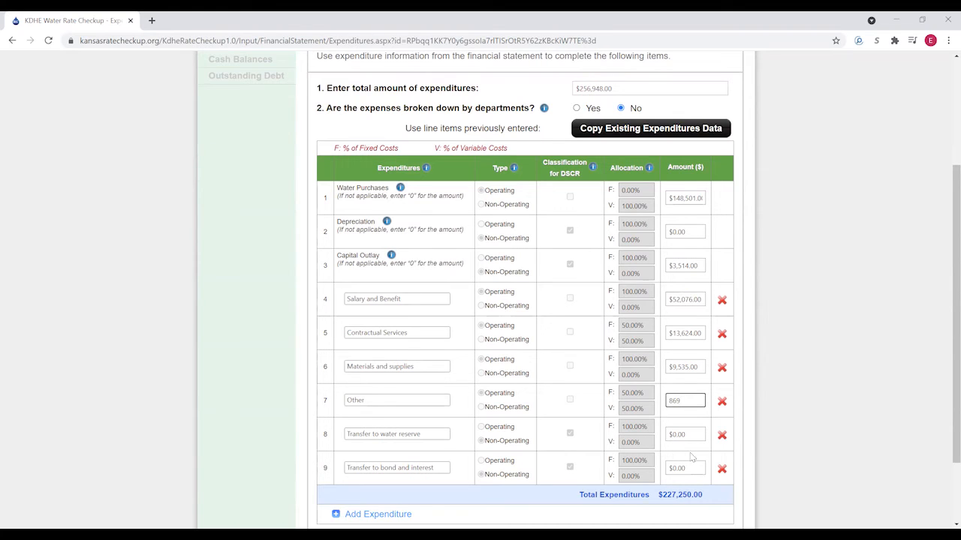
{"action": "left_click", "coordinate": [691, 433]}
{"action": "type", "text": "6000"}
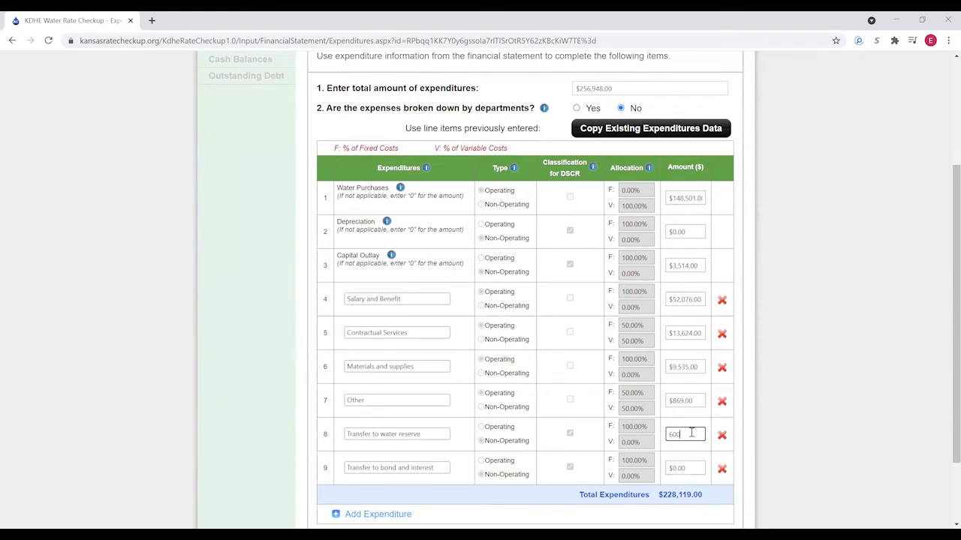
{"action": "left_click", "coordinate": [692, 468]}
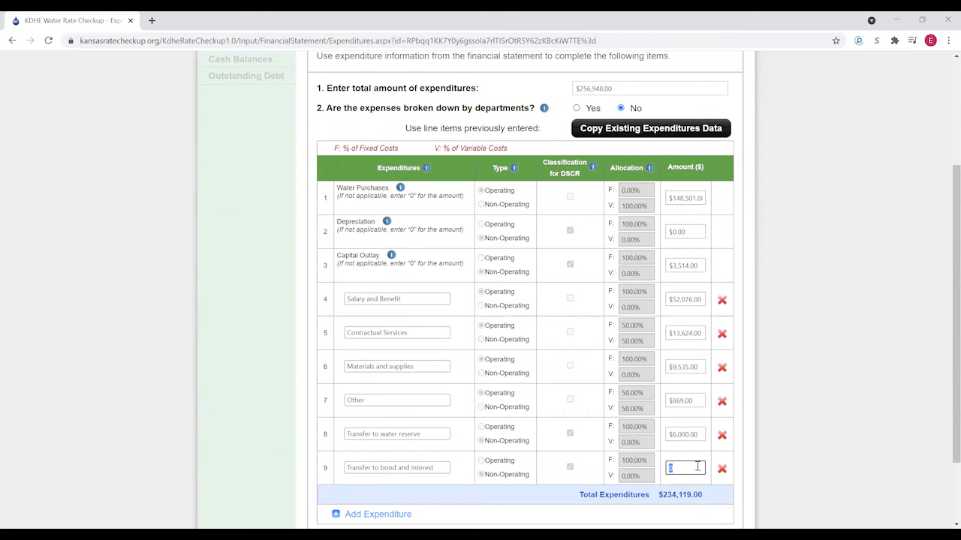
{"action": "type", "text": "12812"}
{"action": "left_click", "coordinate": [755, 475]}
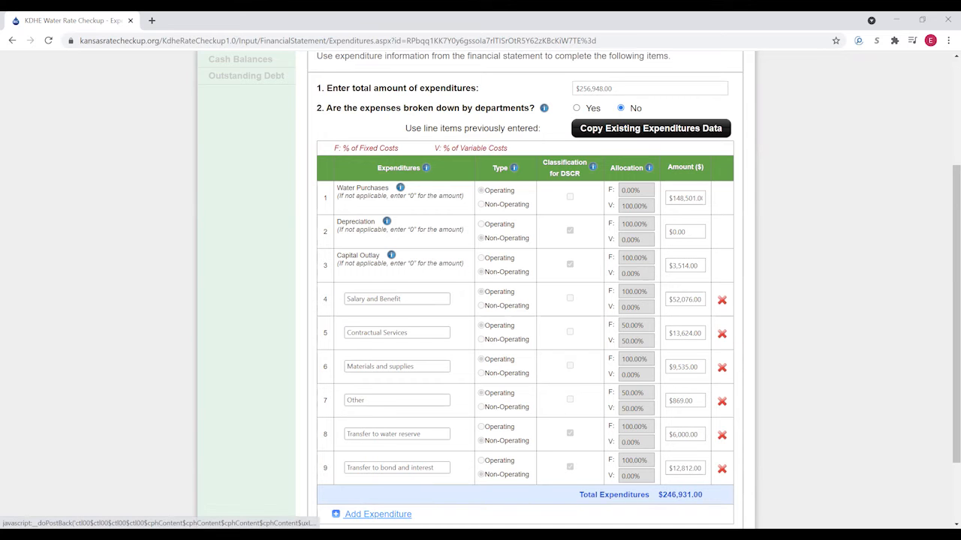
{"action": "left_click", "coordinate": [377, 514]}
- Add a non-operating 'Transfer to general fund' expenditure line of $10,000
{"action": "scroll", "coordinate": [386, 446], "scroll_direction": "down", "scroll_amount": 1}
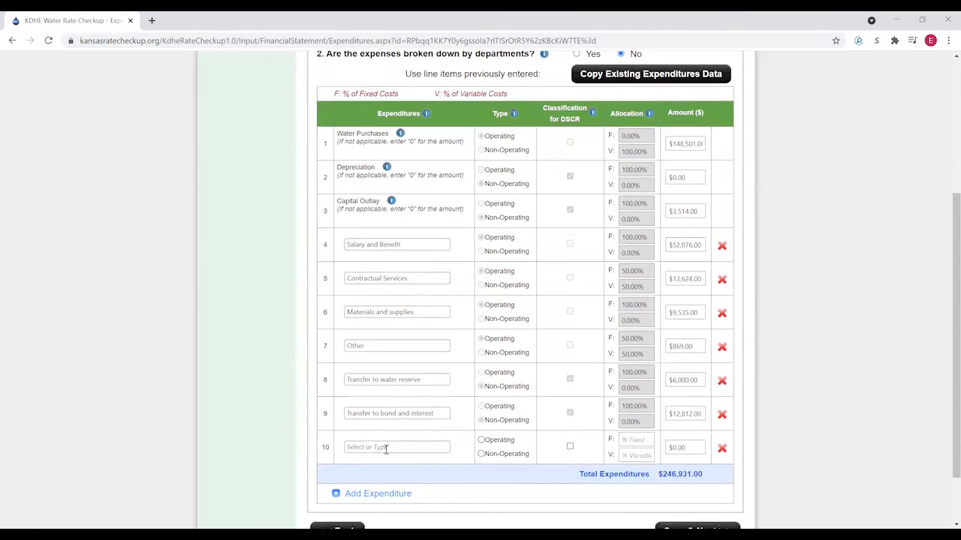
{"action": "left_click", "coordinate": [385, 445]}
{"action": "type", "text": "Transfer"}
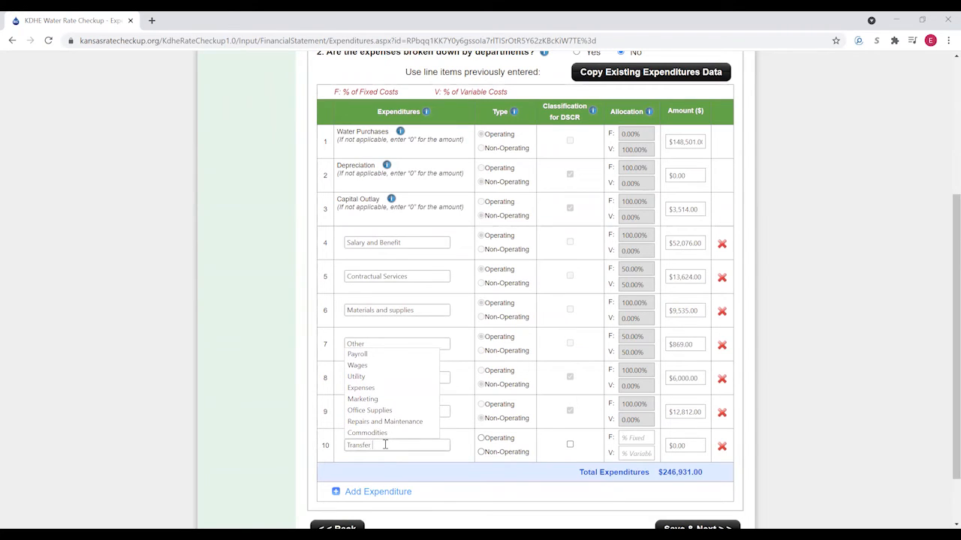
{"action": "type", "text": " to general fund"}
{"action": "left_click", "coordinate": [481, 453]}
{"action": "left_click", "coordinate": [481, 452]}
{"action": "left_click", "coordinate": [570, 445]}
{"action": "left_click", "coordinate": [689, 447]}
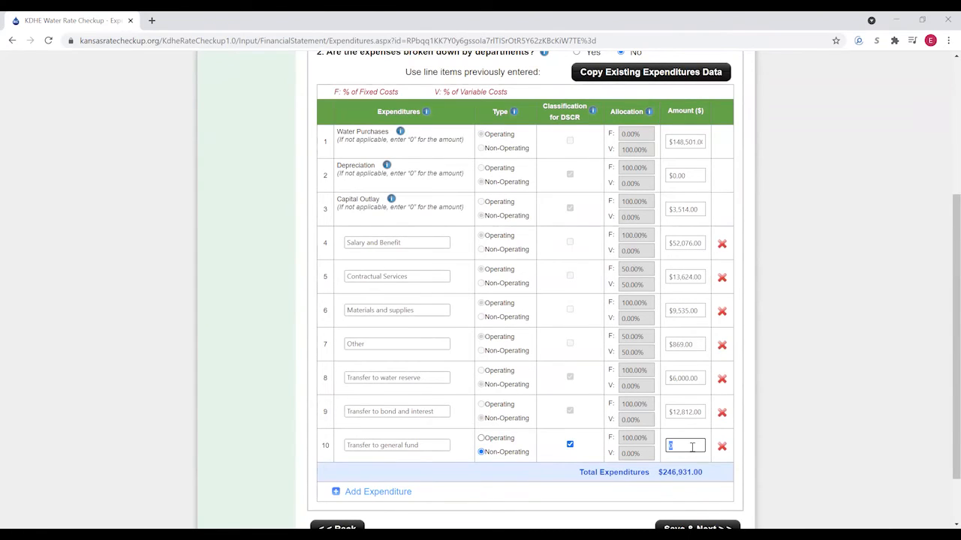
{"action": "type", "text": "10000"}
{"action": "left_click", "coordinate": [765, 442]}
{"action": "scroll", "coordinate": [754, 452], "scroll_direction": "up", "scroll_amount": 1}
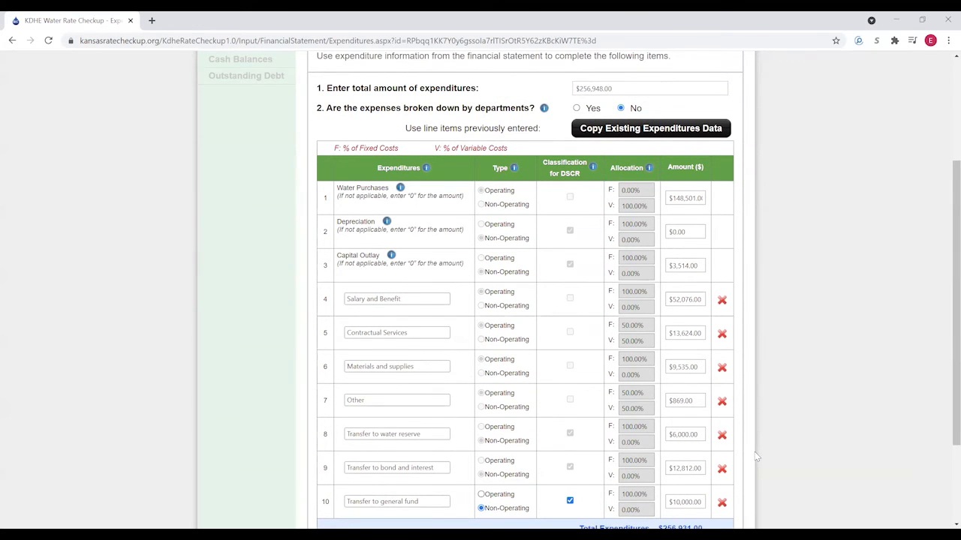
{"action": "scroll", "coordinate": [756, 457], "scroll_direction": "down", "scroll_amount": 1}
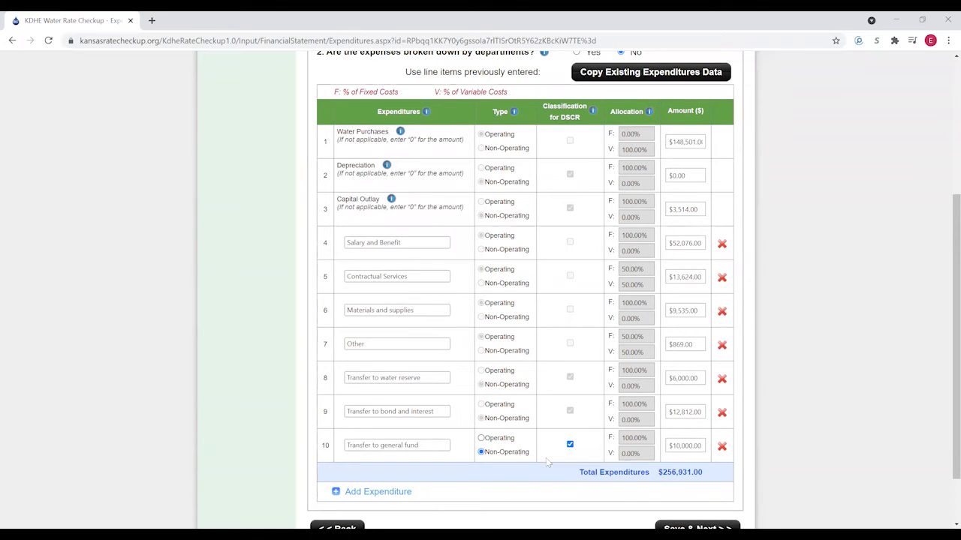
- Add an operating 'Expenses' line that is 100% fixed cost at $17.00
{"action": "left_click", "coordinate": [373, 492]}
{"action": "left_click", "coordinate": [373, 475]}
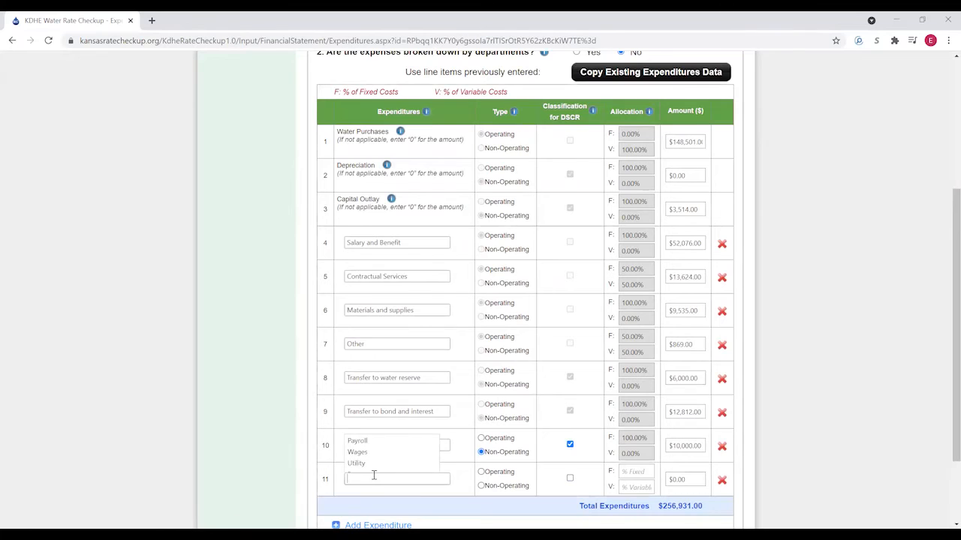
{"action": "type", "text": "Expenses"}
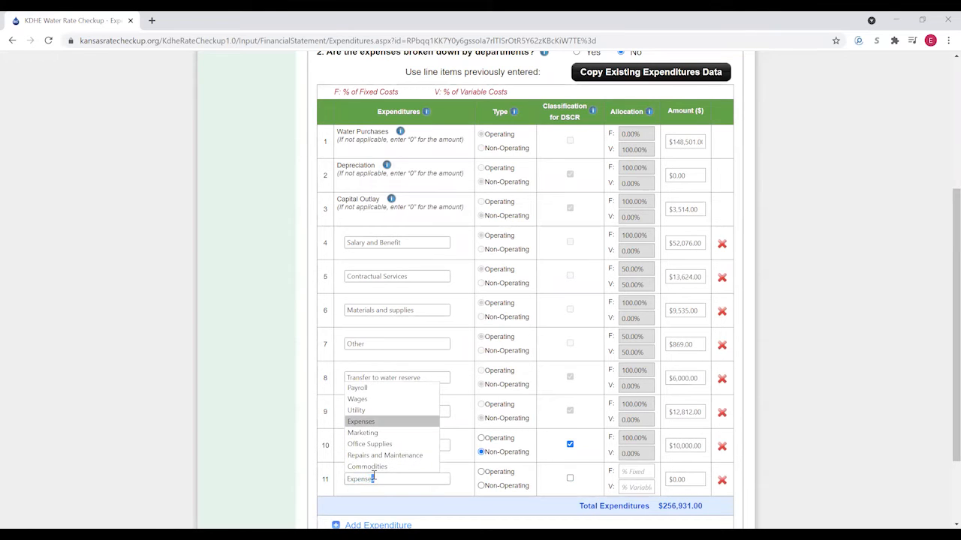
{"action": "left_click", "coordinate": [495, 472]}
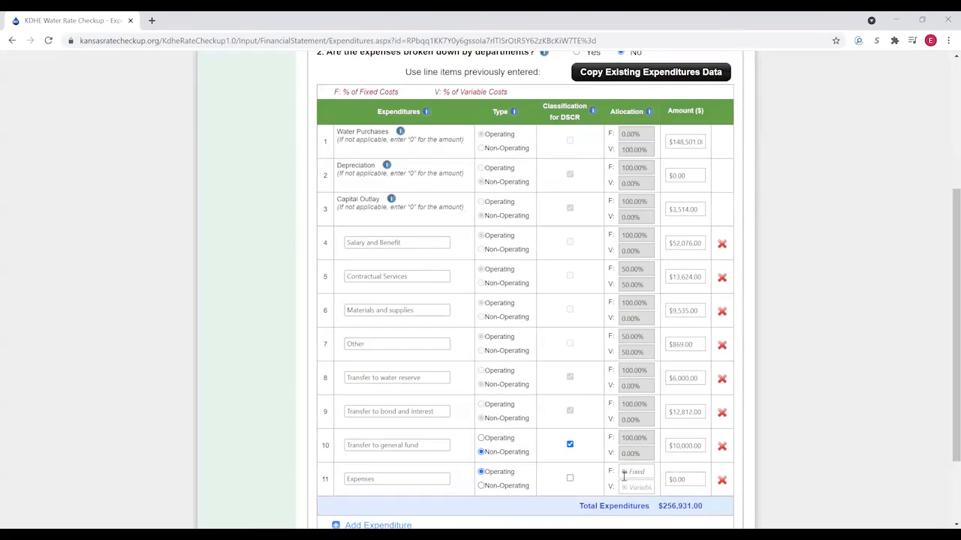
{"action": "left_click", "coordinate": [631, 471]}
{"action": "type", "text": "10,0"}
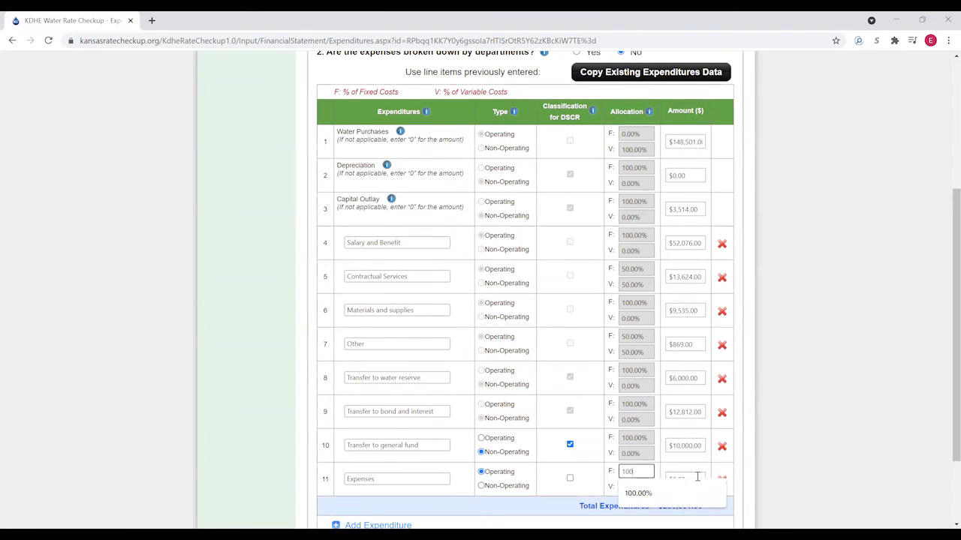
{"action": "left_click", "coordinate": [699, 475]}
{"action": "type", "text": "17"}
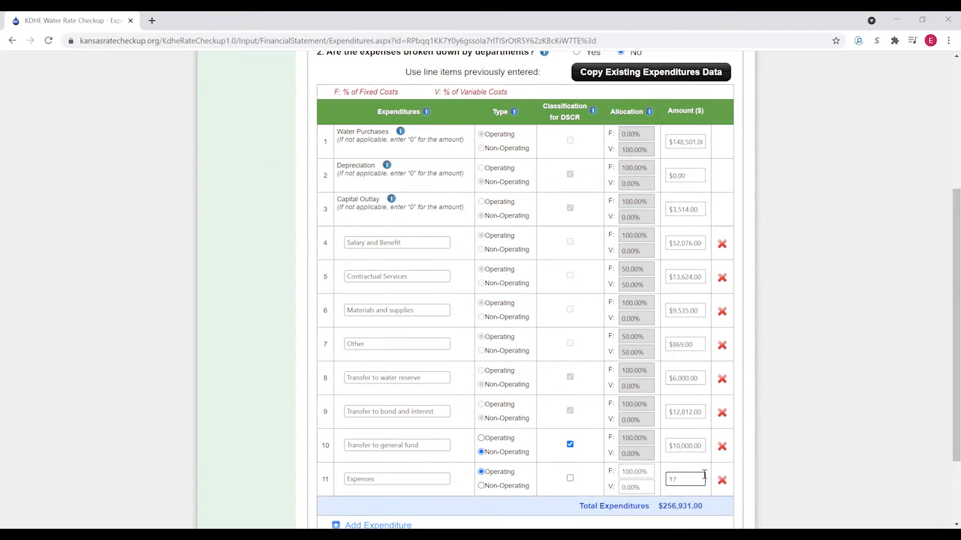
{"action": "left_click", "coordinate": [777, 483]}
- Save the 2018 expenditures totalling $256,948 and move to Cash Balances
{"action": "scroll", "coordinate": [763, 446], "scroll_direction": "up", "scroll_amount": 1}
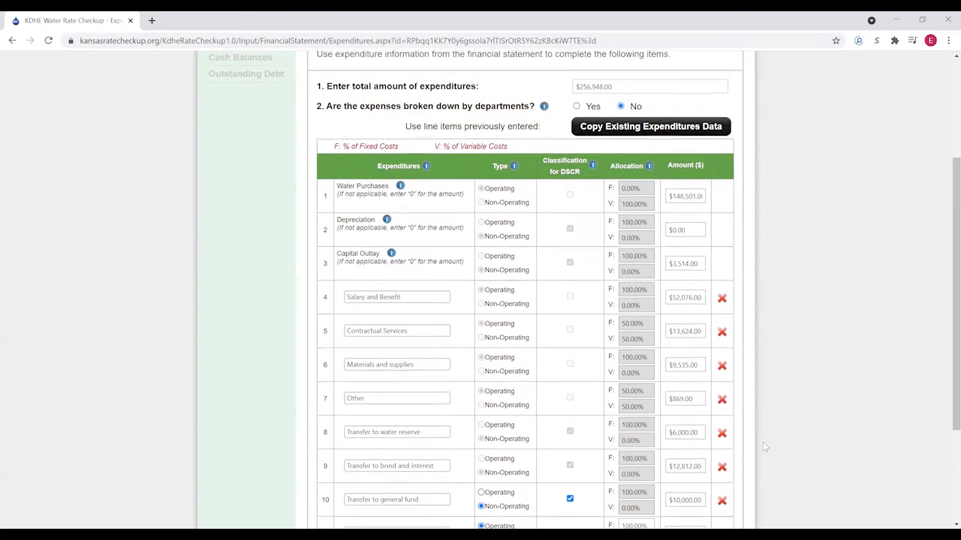
{"action": "scroll", "coordinate": [763, 442], "scroll_direction": "down", "scroll_amount": 1}
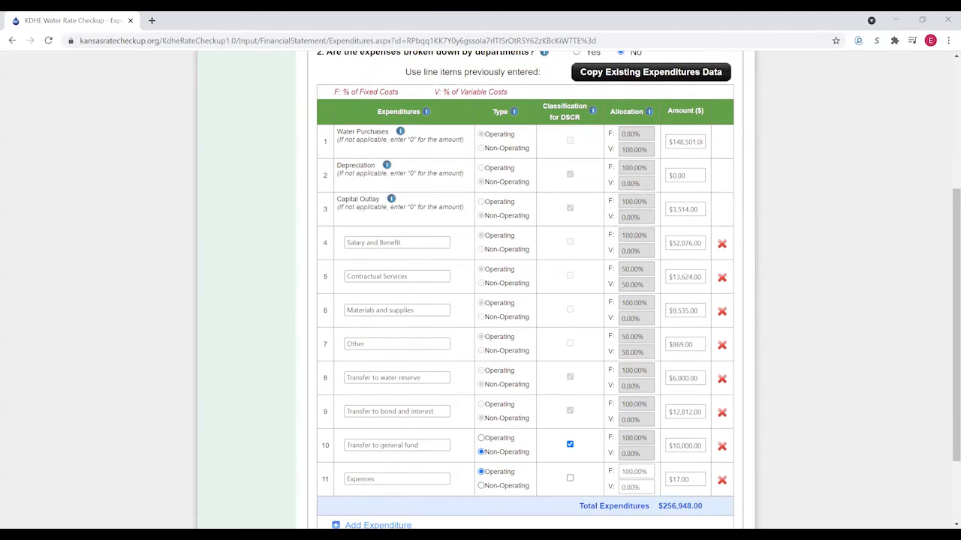
{"action": "scroll", "coordinate": [622, 486], "scroll_direction": "up", "scroll_amount": 2}
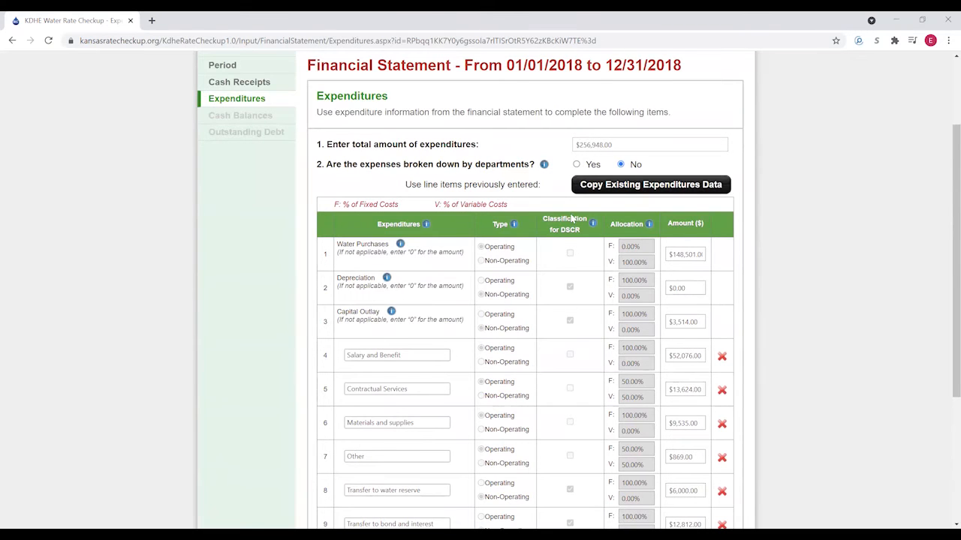
{"action": "scroll", "coordinate": [673, 373], "scroll_direction": "down", "scroll_amount": 2}
{"action": "scroll", "coordinate": [673, 373], "scroll_direction": "down", "scroll_amount": 2}
{"action": "left_click", "coordinate": [706, 462]}
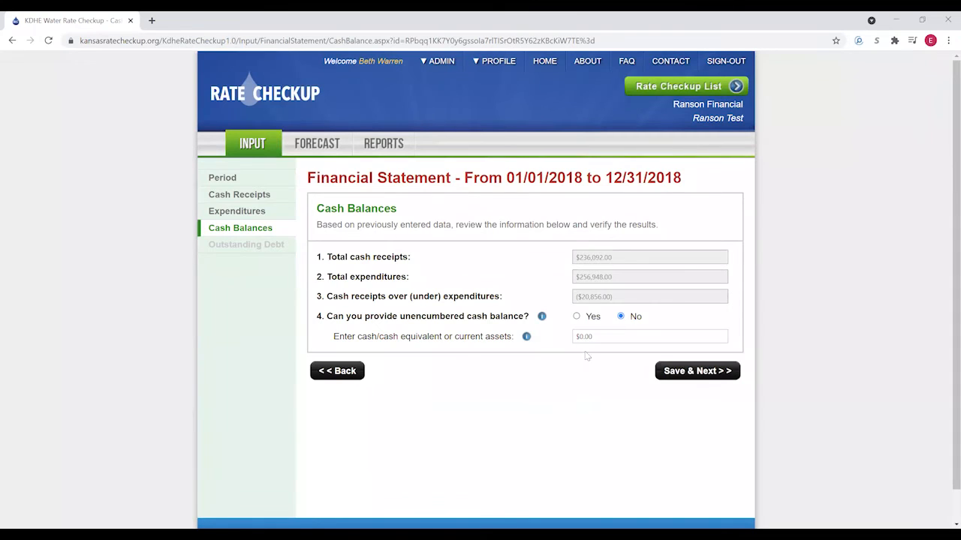
- Answer Yes to unencumbered cash, enter a $43,955 beginning balance, and save
{"action": "left_click", "coordinate": [576, 317]}
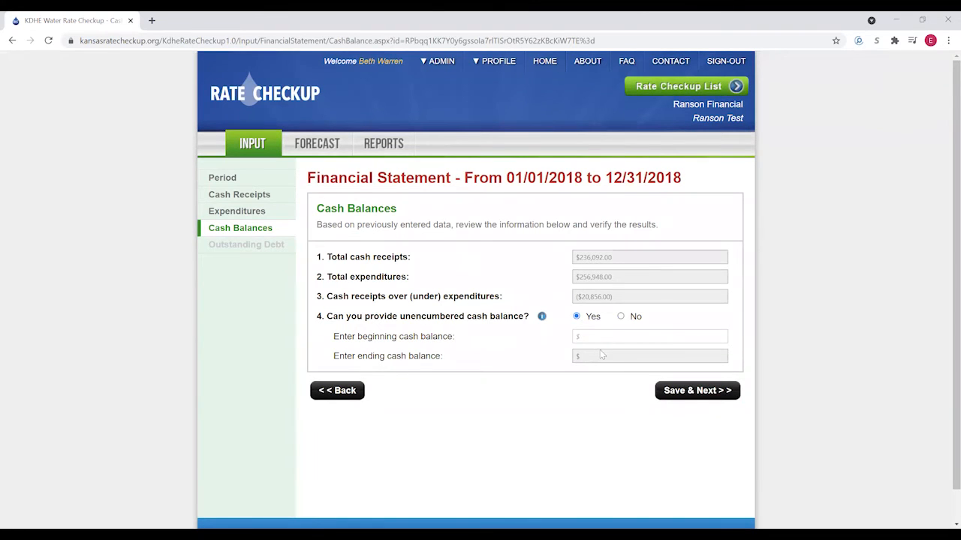
{"action": "left_click", "coordinate": [594, 335]}
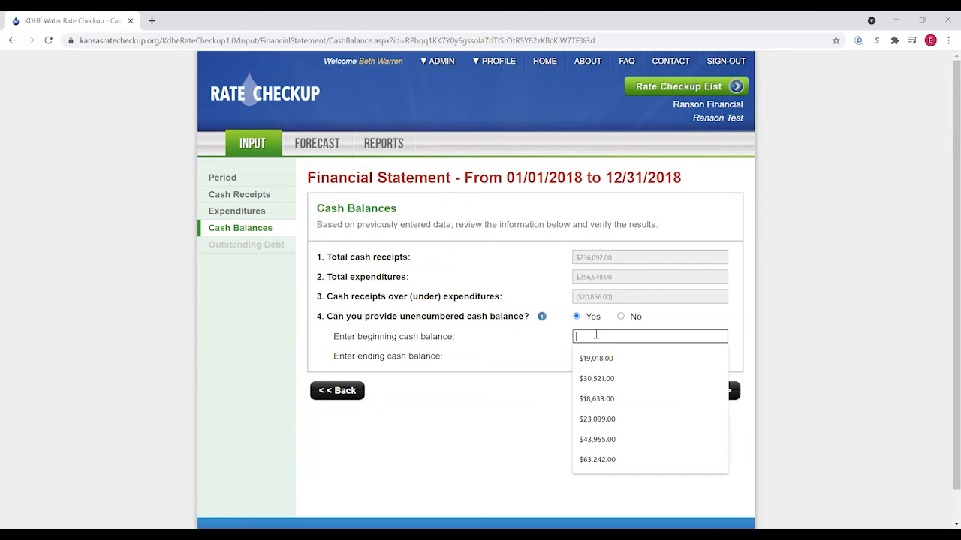
{"action": "type", "text": "43955"}
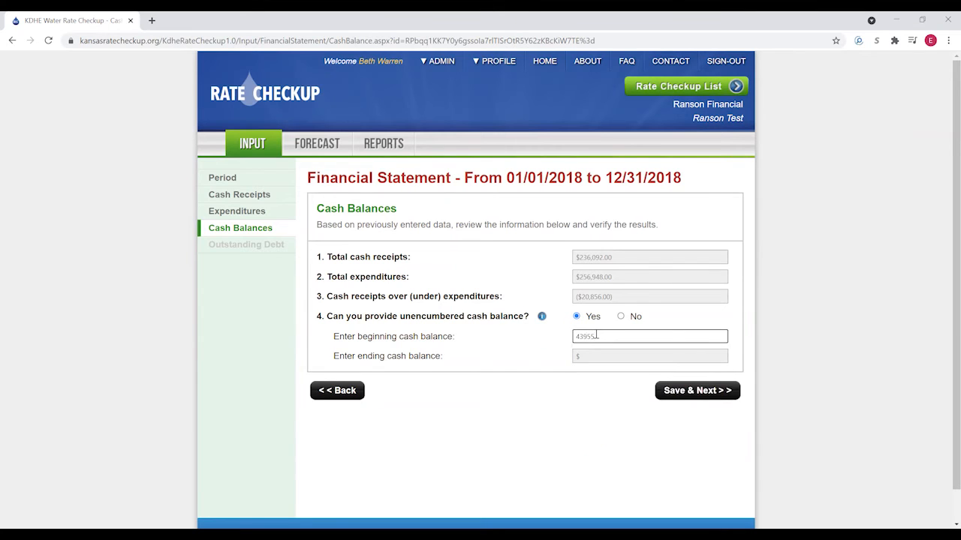
{"action": "key", "text": "Tab"}
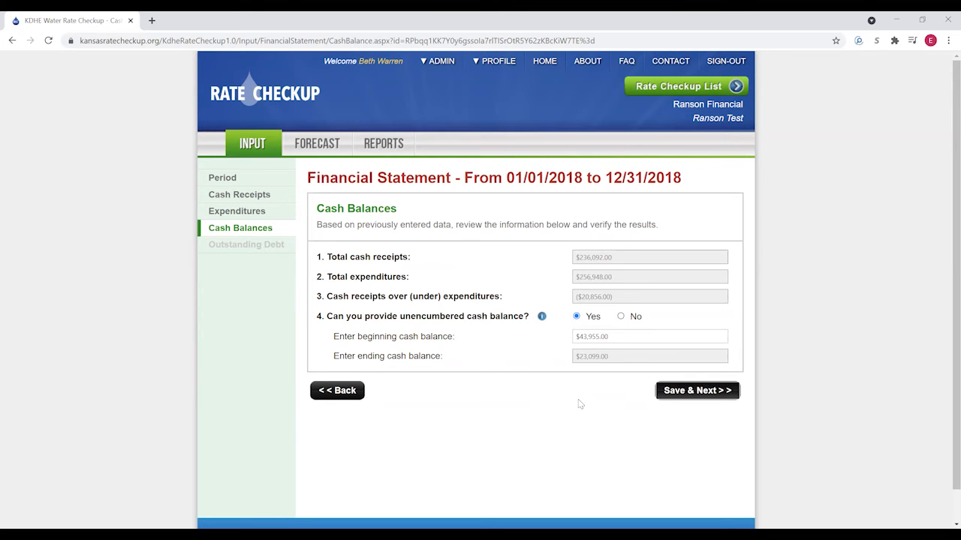
{"action": "left_click", "coordinate": [701, 394]}
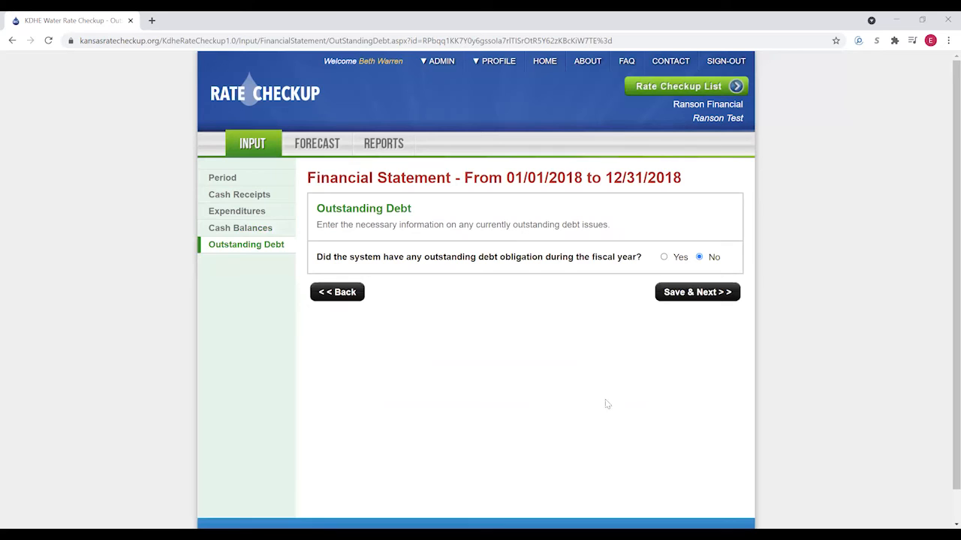
- Answer Yes to outstanding debt and add the saved G.O. Bond Series 2002 obligation
{"action": "left_click", "coordinate": [664, 258]}
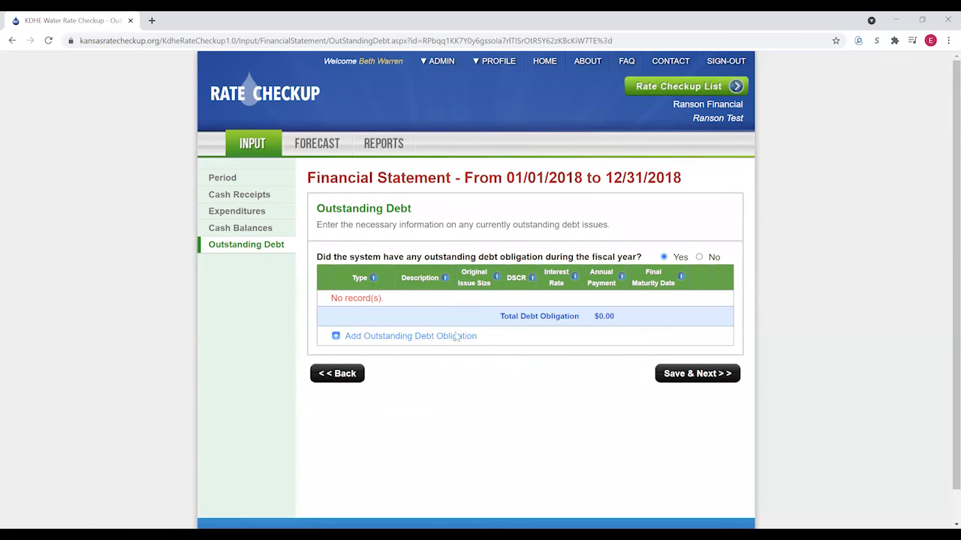
{"action": "left_click", "coordinate": [375, 337]}
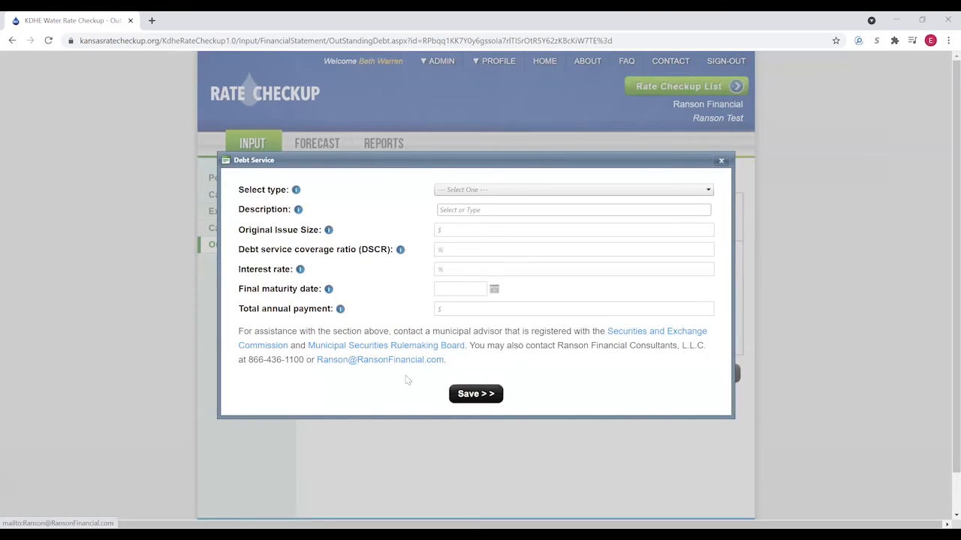
{"action": "left_click", "coordinate": [484, 192]}
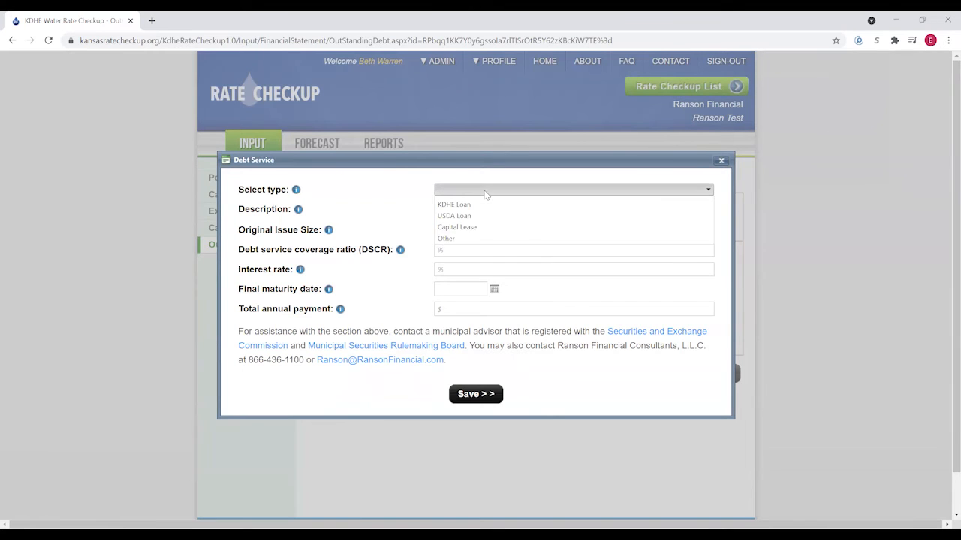
{"action": "left_click", "coordinate": [457, 200]}
{"action": "left_click", "coordinate": [461, 212]}
{"action": "left_click", "coordinate": [463, 228]}
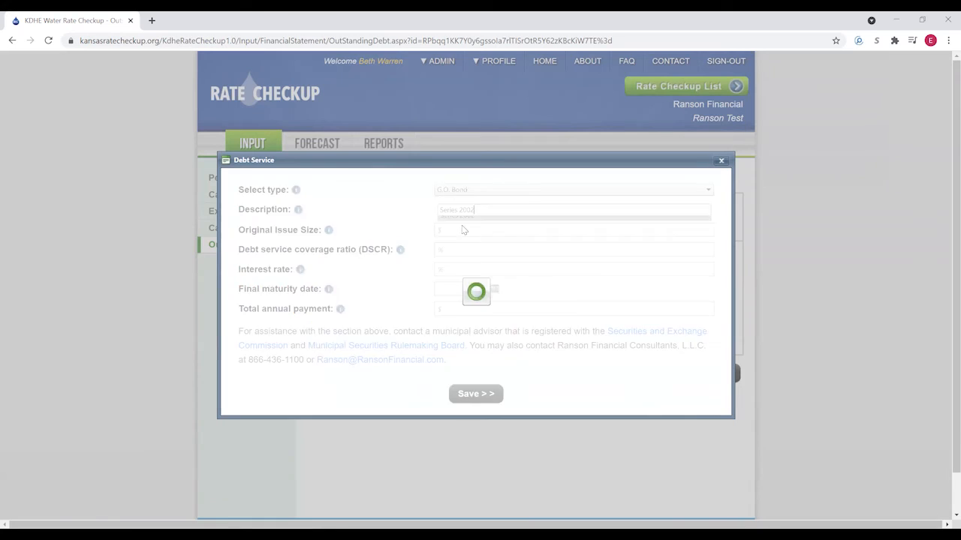
{"action": "left_click", "coordinate": [406, 307]}
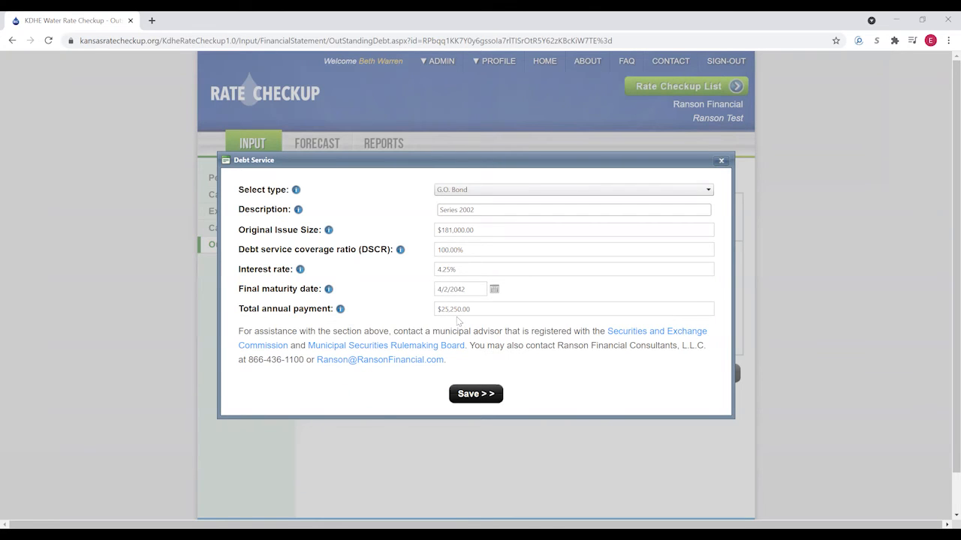
{"action": "left_click", "coordinate": [470, 397]}
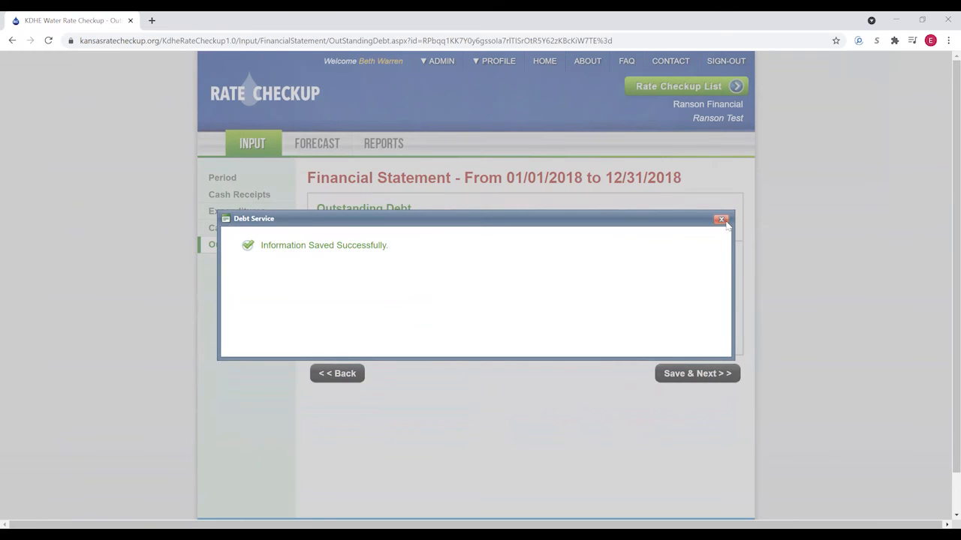
- Save the outstanding debt and continue to the input summary
{"action": "left_click", "coordinate": [721, 218]}
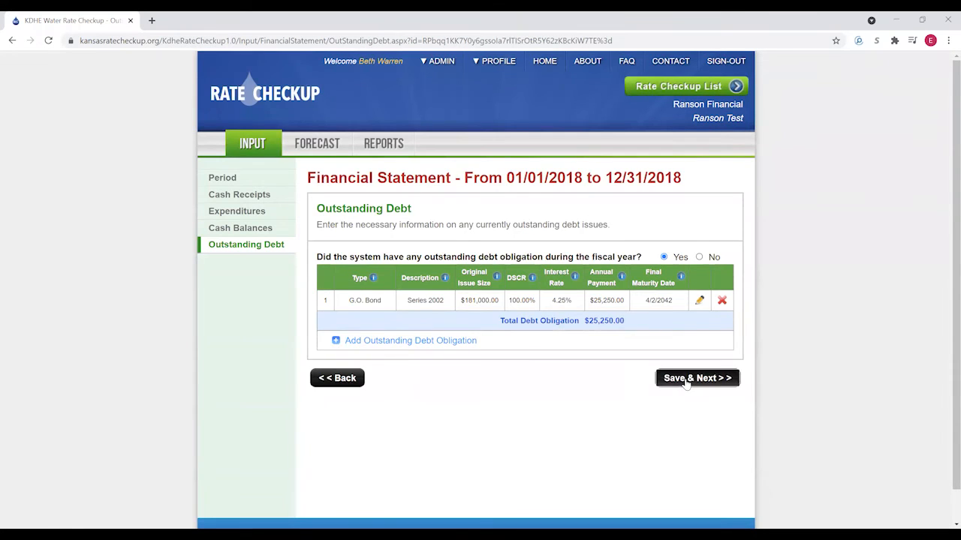
{"action": "left_click", "coordinate": [686, 381]}
{"action": "left_click", "coordinate": [686, 302]}
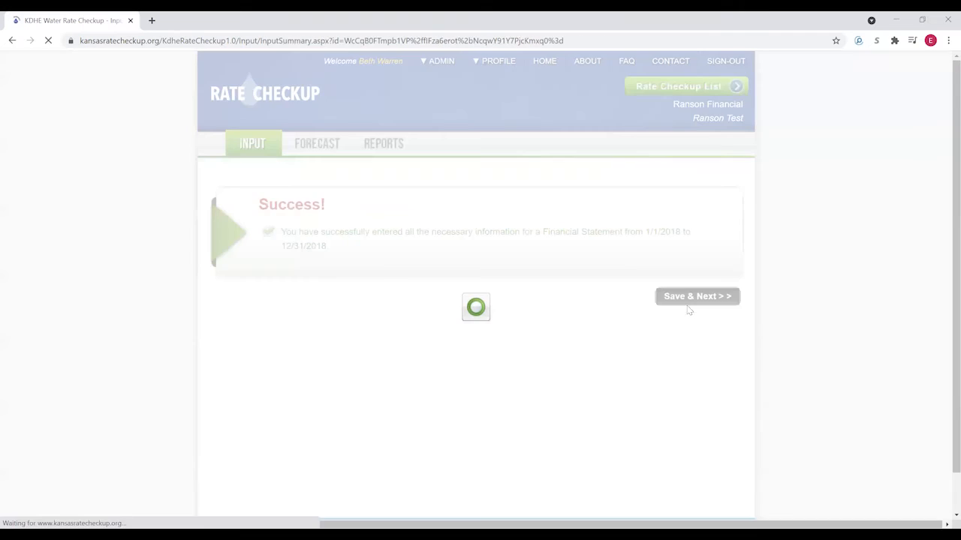
- Start a 2017 statement with $225,468 total receipts and copied receipt lines
{"action": "scroll", "coordinate": [473, 334], "scroll_direction": "down", "scroll_amount": 1}
{"action": "scroll", "coordinate": [473, 334], "scroll_direction": "down", "scroll_amount": 3}
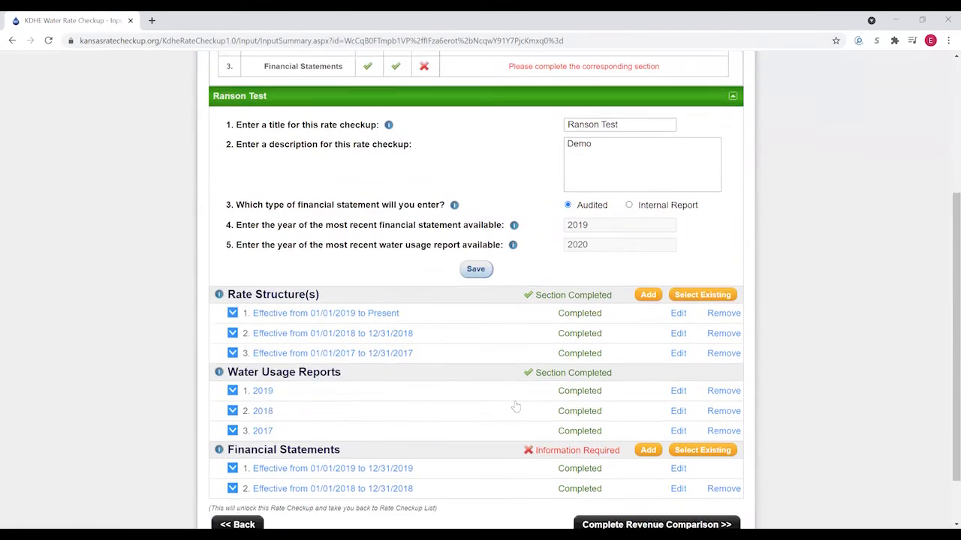
{"action": "left_click", "coordinate": [646, 446]}
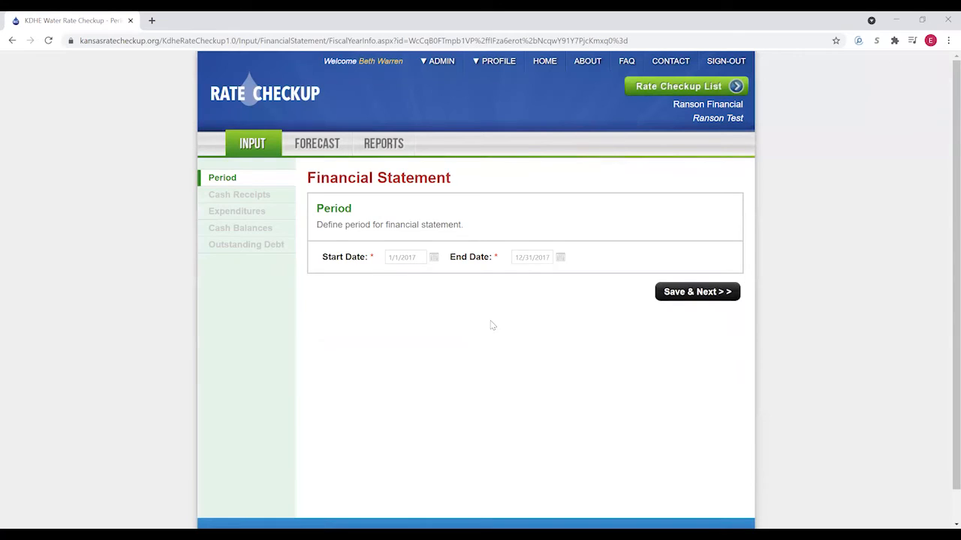
{"action": "left_click", "coordinate": [709, 295]}
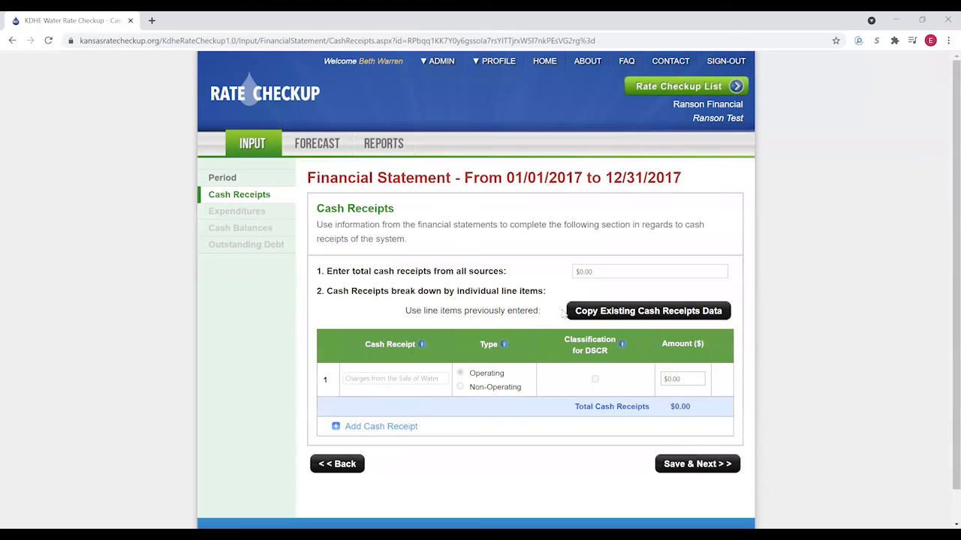
{"action": "left_click", "coordinate": [606, 272]}
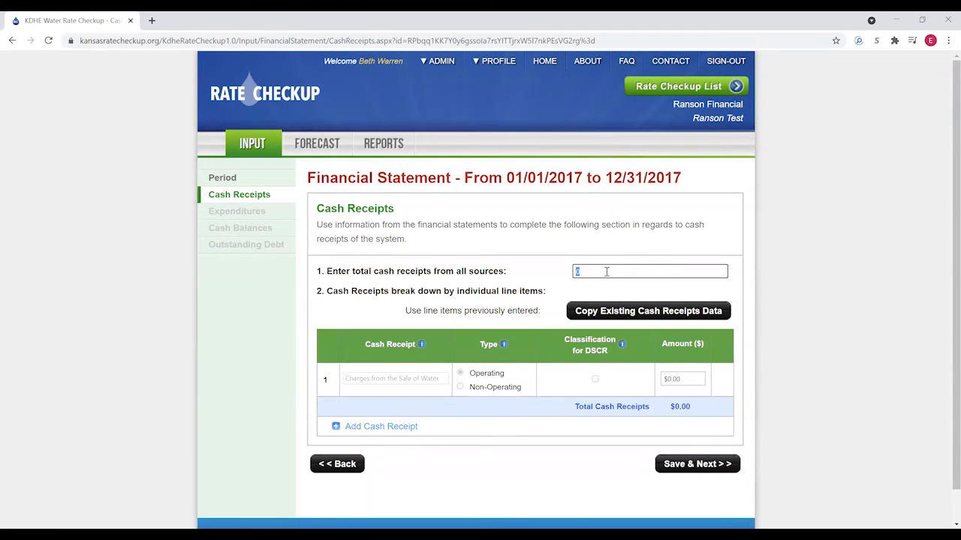
{"action": "left_click", "coordinate": [605, 290]}
{"action": "left_click", "coordinate": [602, 311]}
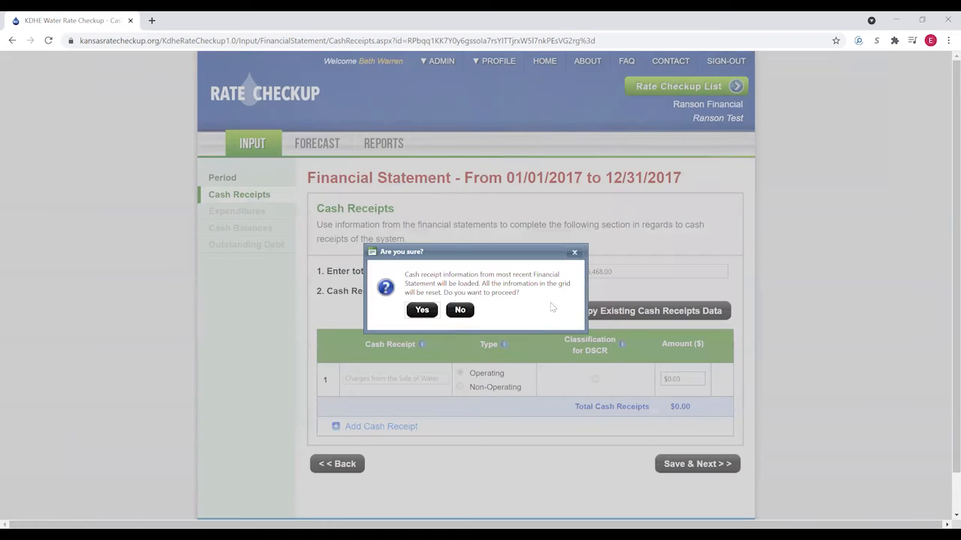
{"action": "left_click", "coordinate": [422, 310]}
- Set the 2017 Hook-up fee to $730 and RWD reimbursements to $12,650
{"action": "left_click", "coordinate": [673, 378]}
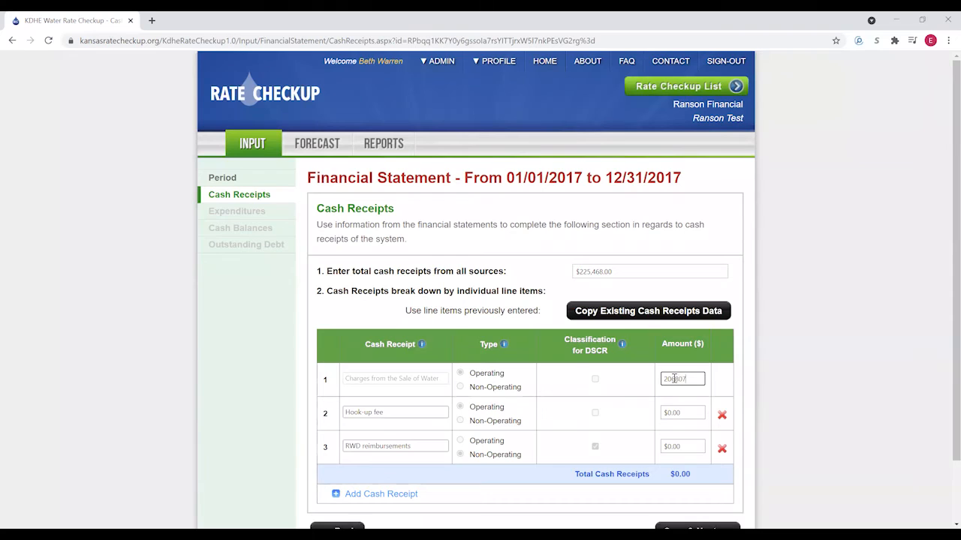
{"action": "left_click", "coordinate": [674, 412]}
{"action": "type", "text": "730"}
{"action": "left_click", "coordinate": [682, 445]}
{"action": "type", "text": "12"}
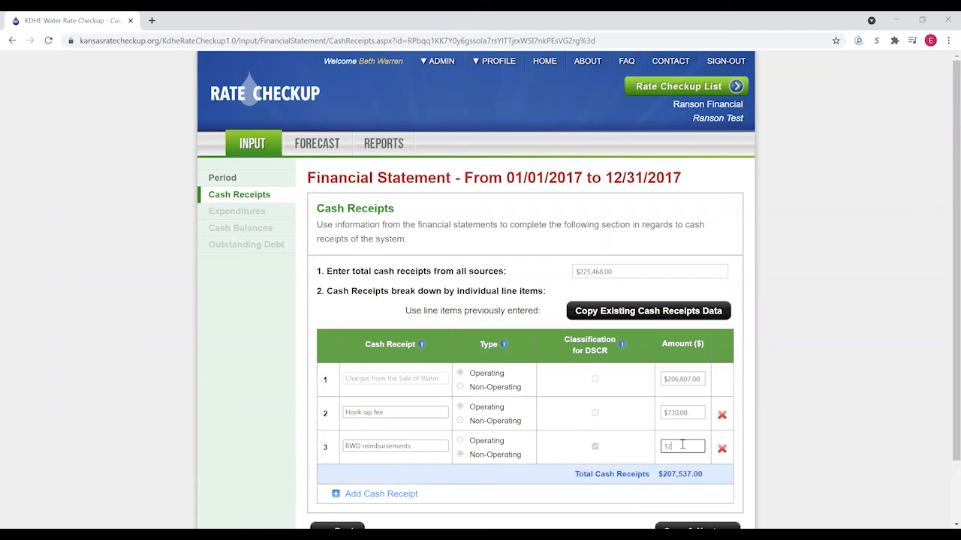
{"action": "type", "text": ",650"}
{"action": "left_click", "coordinate": [518, 480]}
- Add a $5,281 'Late charges' receipt line and save the 2017 cash receipts
{"action": "left_click", "coordinate": [370, 495]}
{"action": "left_click", "coordinate": [372, 480]}
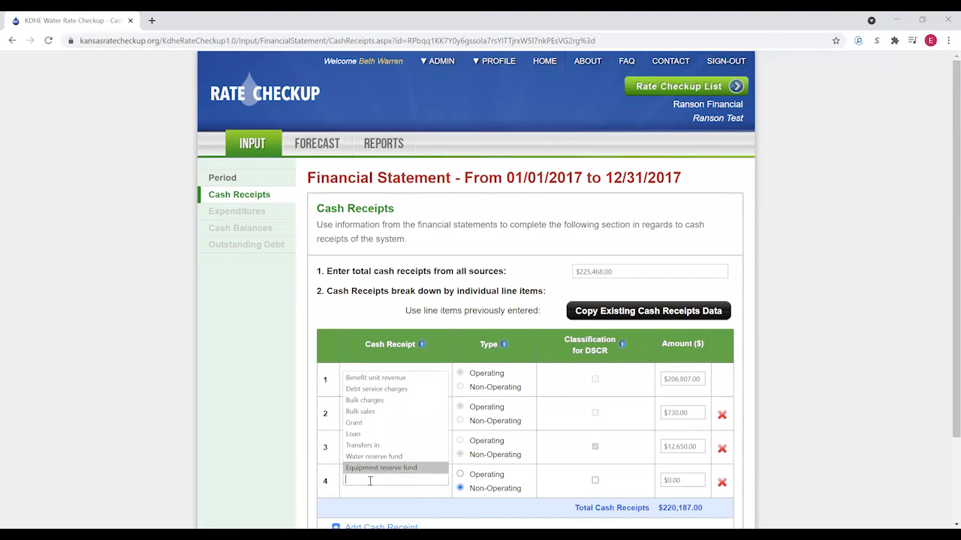
{"action": "type", "text": "Late cha"}
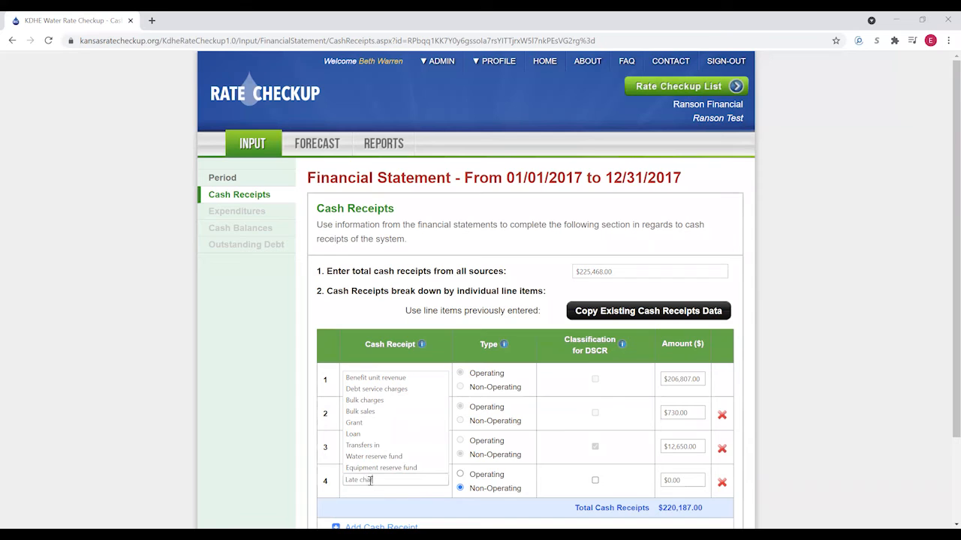
{"action": "type", "text": "rges"}
{"action": "left_click", "coordinate": [563, 478]}
{"action": "left_click", "coordinate": [674, 483]}
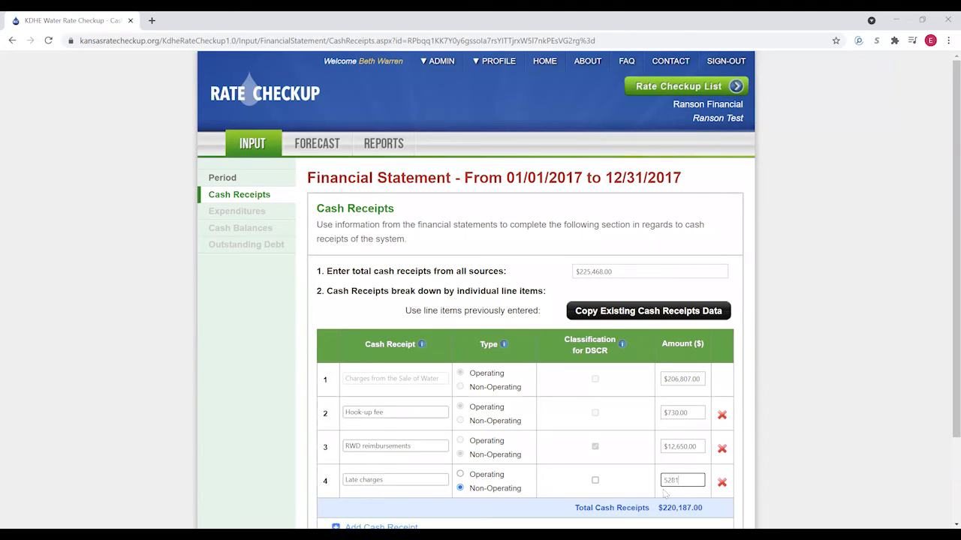
{"action": "left_click", "coordinate": [627, 492]}
{"action": "scroll", "coordinate": [611, 495], "scroll_direction": "down", "scroll_amount": 1}
{"action": "left_click", "coordinate": [690, 510]}
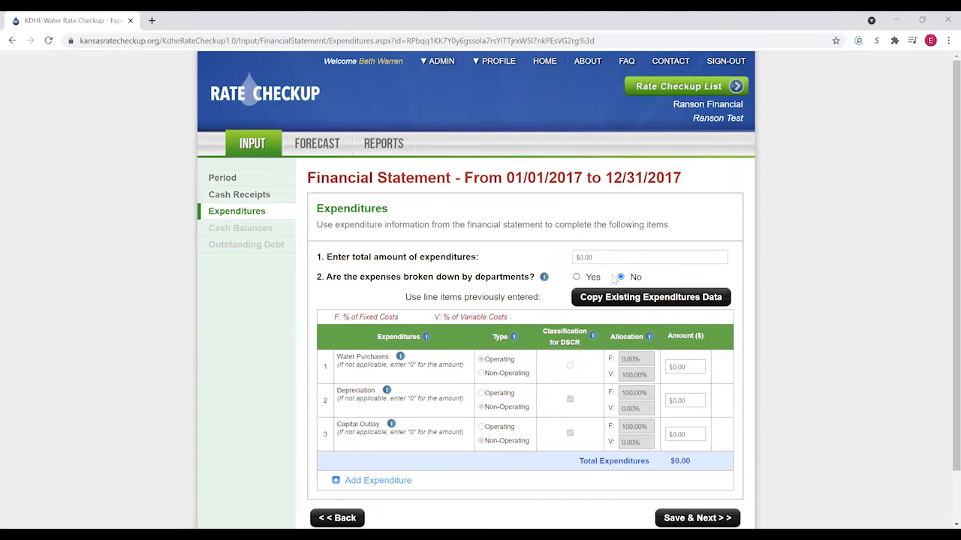
- Set 2017 total expenditures to $244,755 and copy line items from the previous statement
{"action": "left_click", "coordinate": [601, 258]}
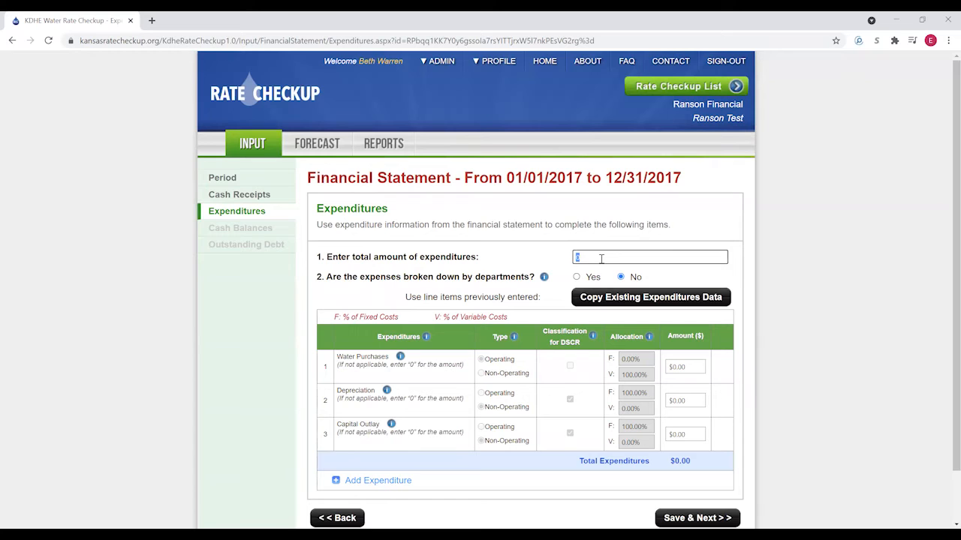
{"action": "left_click", "coordinate": [686, 283]}
{"action": "left_click", "coordinate": [638, 303]}
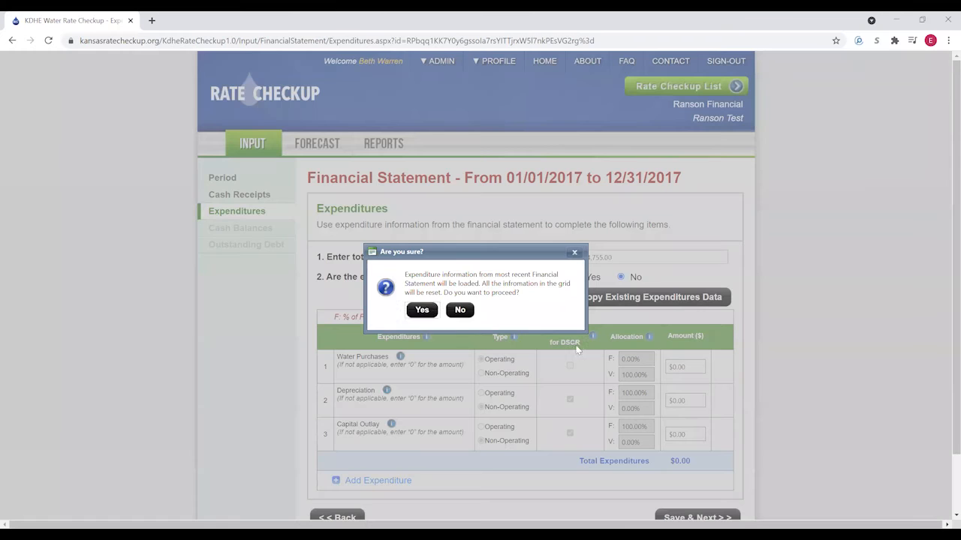
{"action": "left_click", "coordinate": [422, 311]}
- Enter water purchases $139,360, capital outlay $7,083, salaries $47,621, contractual services, and Other $925
{"action": "left_click", "coordinate": [679, 367]}
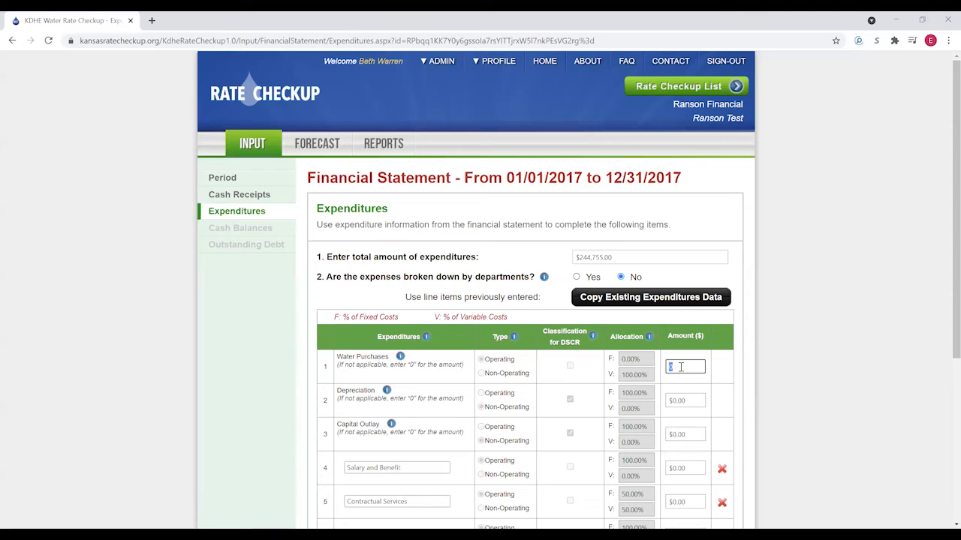
{"action": "type", "text": "139,360"}
{"action": "left_click", "coordinate": [689, 432]}
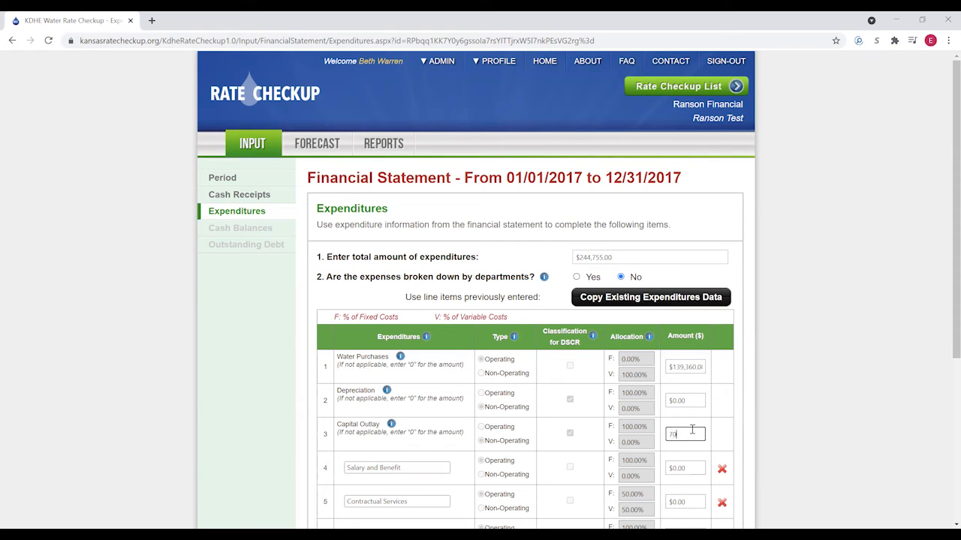
{"action": "type", "text": "7083"}
{"action": "left_click", "coordinate": [693, 469]}
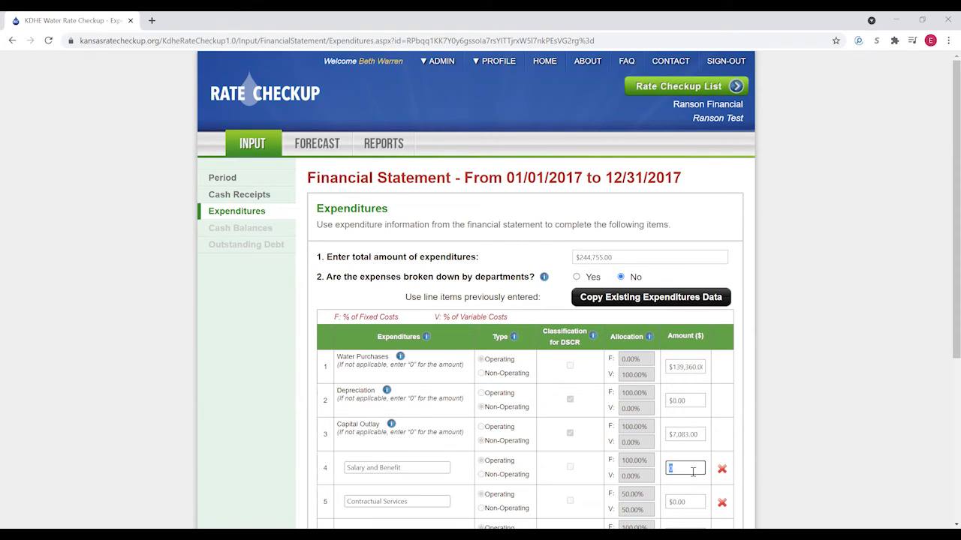
{"action": "type", "text": "47621"}
{"action": "scroll", "coordinate": [691, 465], "scroll_direction": "down", "scroll_amount": 3}
{"action": "left_click", "coordinate": [686, 390]}
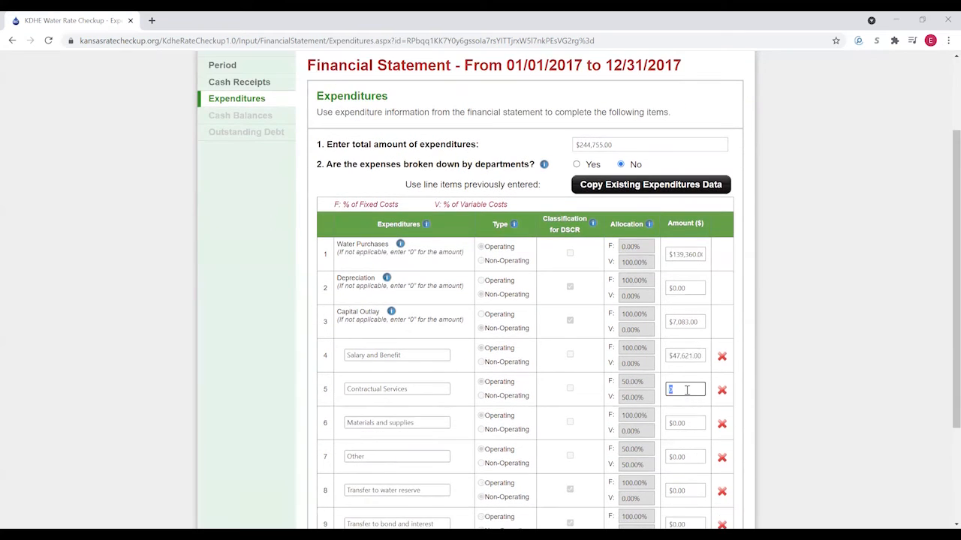
{"action": "type", "text": "12937"}
{"action": "left_click", "coordinate": [690, 424]}
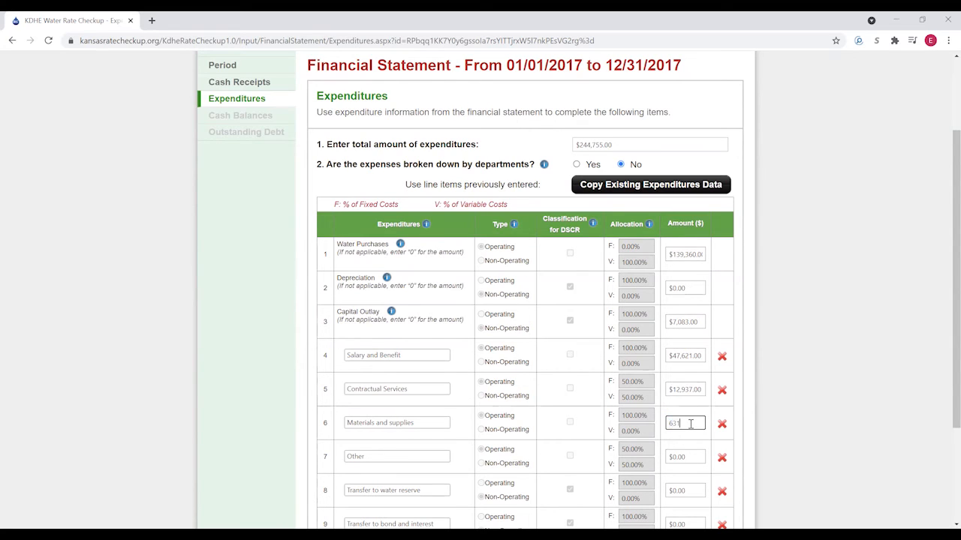
{"action": "left_click", "coordinate": [677, 456]}
{"action": "type", "text": "925"}
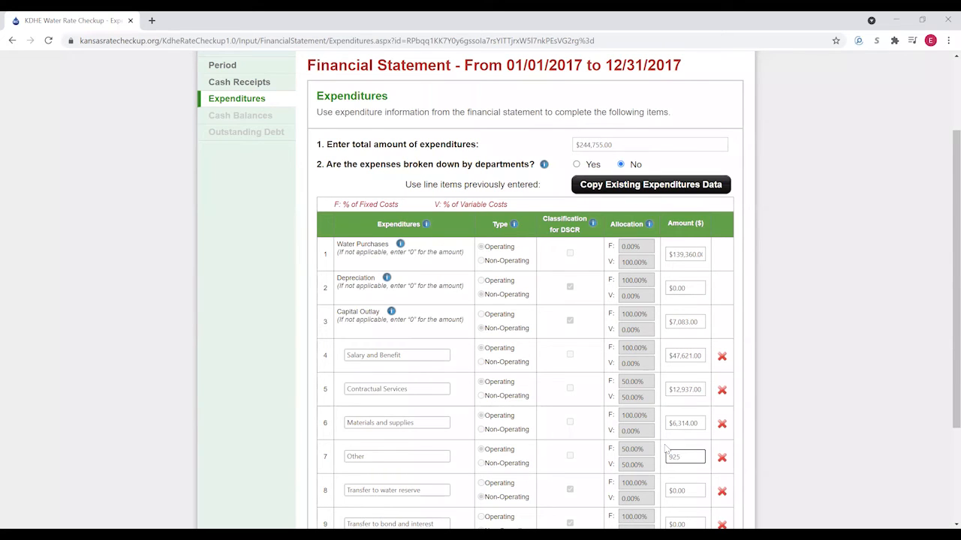
- Enter the water reserve transfer $6,000 and bond and interest transfer $12,855
{"action": "scroll", "coordinate": [666, 448], "scroll_direction": "down", "scroll_amount": 3}
{"action": "left_click", "coordinate": [693, 379]}
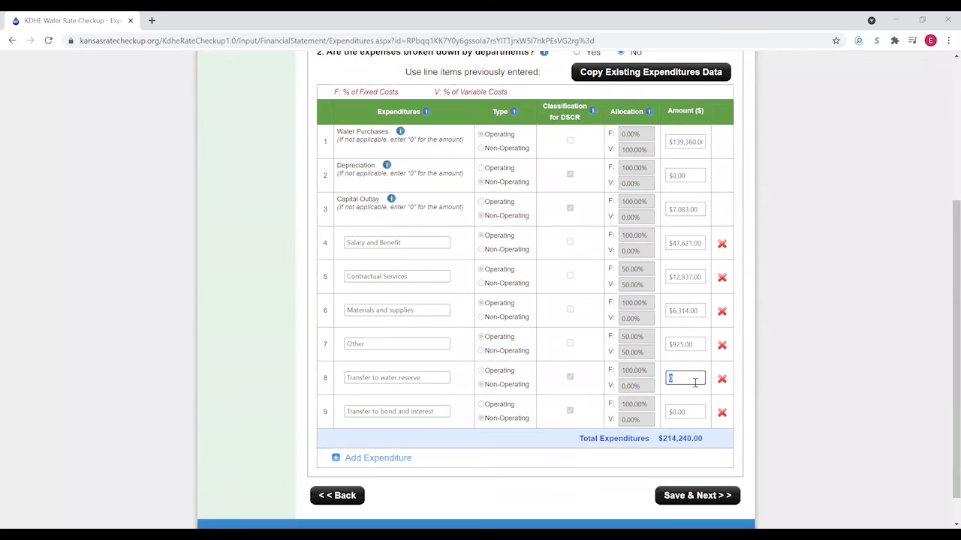
{"action": "type", "text": "6000"}
{"action": "left_click", "coordinate": [679, 407]}
{"action": "type", "text": "12,"}
{"action": "type", "text": "855"}
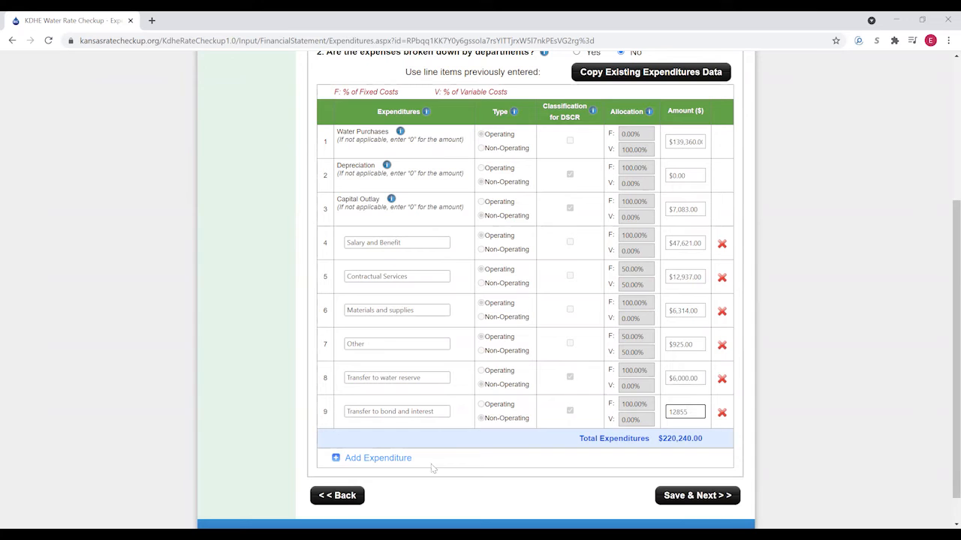
- Add a non-operating 'Transfer to general fund' line of $10,000
{"action": "left_click", "coordinate": [390, 458]}
{"action": "left_click", "coordinate": [390, 446]}
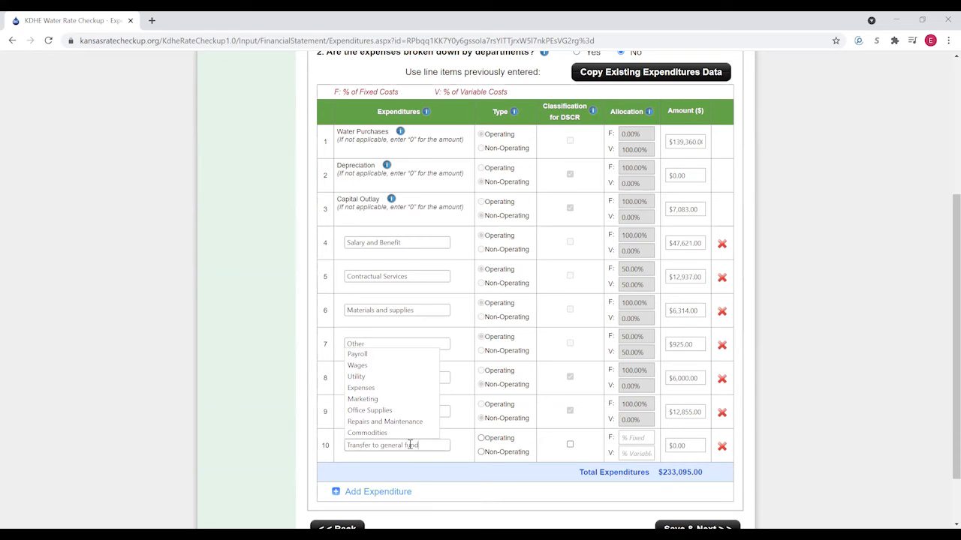
{"action": "left_click", "coordinate": [506, 454]}
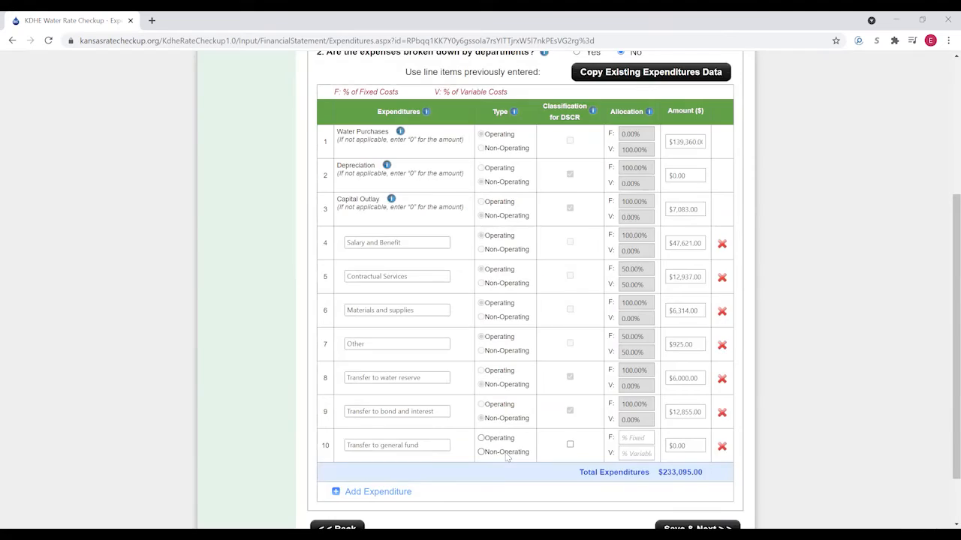
{"action": "left_click", "coordinate": [505, 454]}
{"action": "left_click", "coordinate": [570, 445]}
{"action": "left_click", "coordinate": [685, 447]}
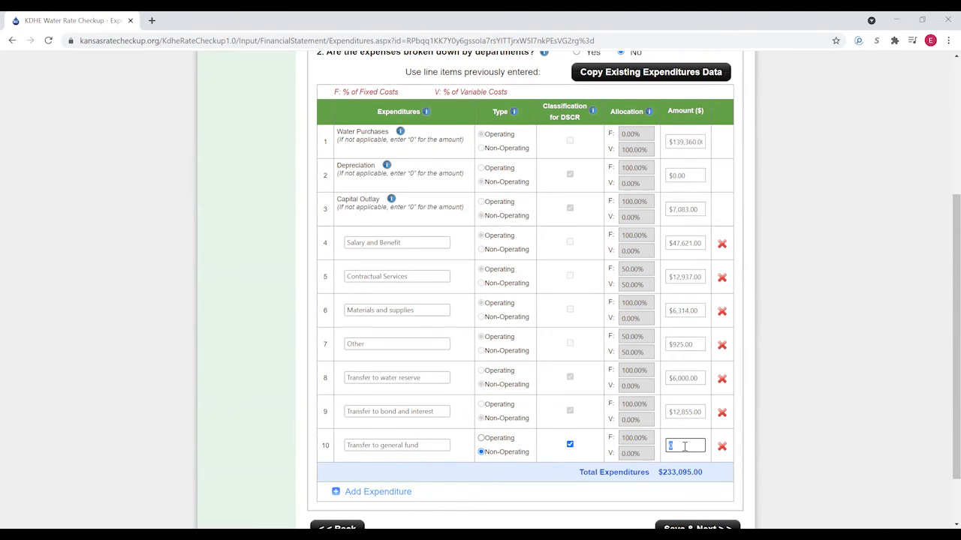
{"action": "type", "text": "10000"}
{"action": "left_click", "coordinate": [386, 493]}
- Add a non-operating 'Extra bond payment' line of $1,630
{"action": "left_click", "coordinate": [368, 480]}
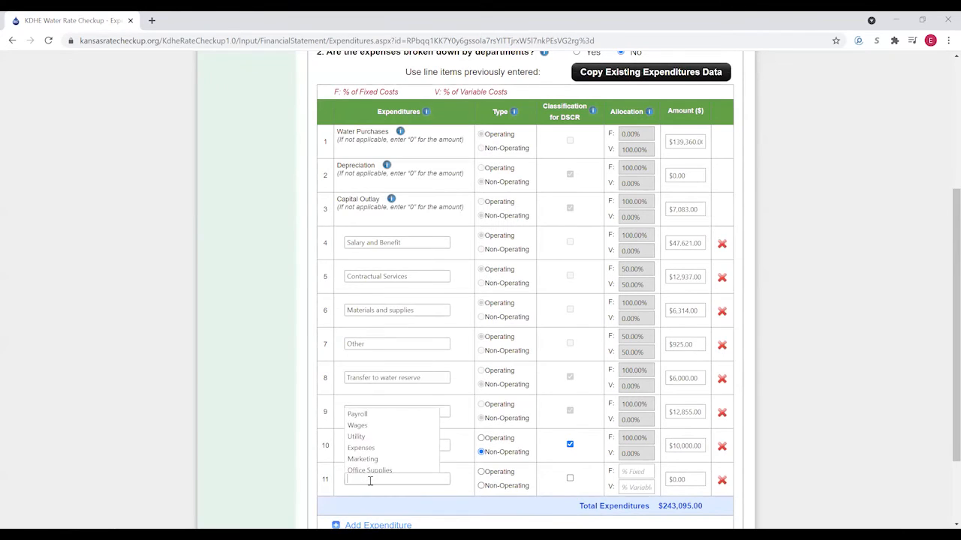
{"action": "type", "text": "Extra"}
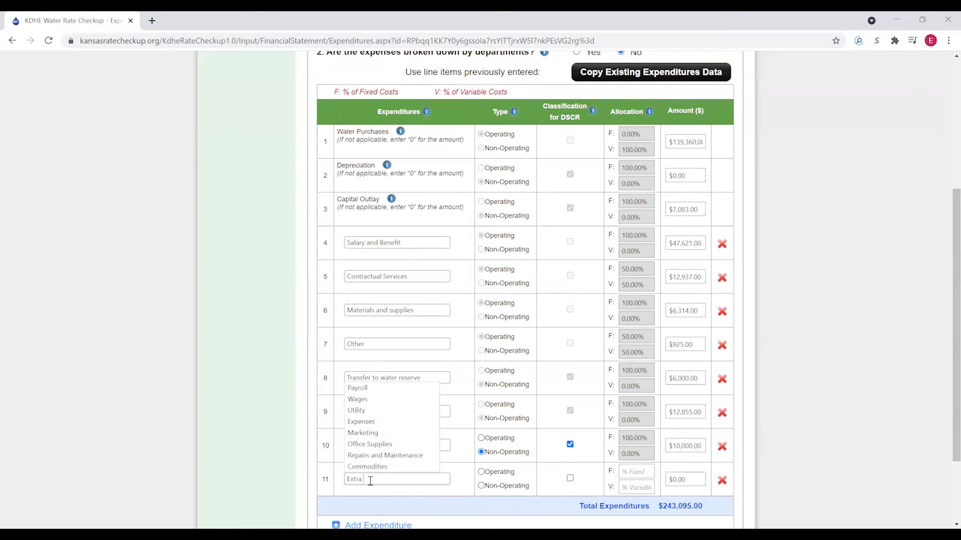
{"action": "type", "text": " bond payment"}
{"action": "left_click", "coordinate": [489, 488]}
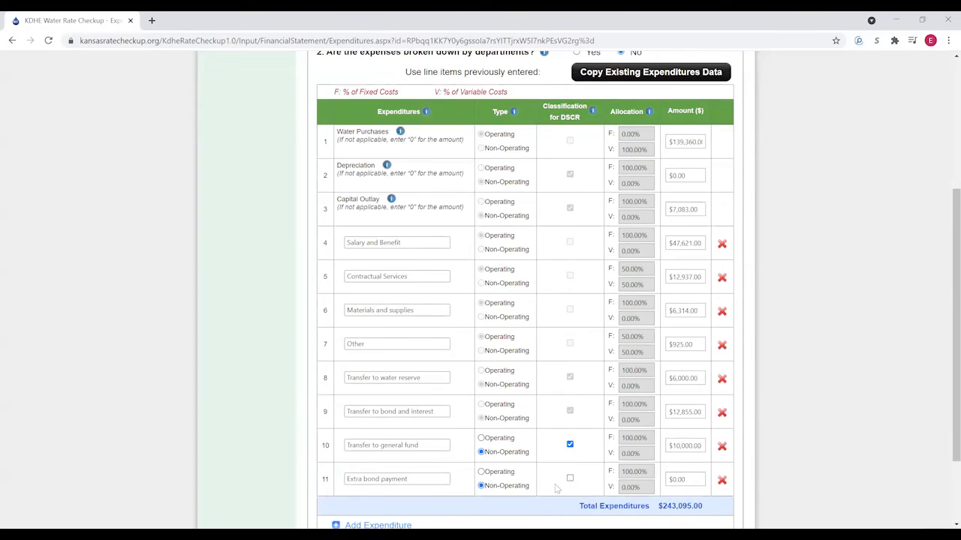
{"action": "left_click", "coordinate": [570, 478]}
{"action": "left_click", "coordinate": [672, 480]}
{"action": "left_click", "coordinate": [750, 473]}
- Save the 2017 expenditures and review the totals
{"action": "scroll", "coordinate": [753, 471], "scroll_direction": "up", "scroll_amount": 1}
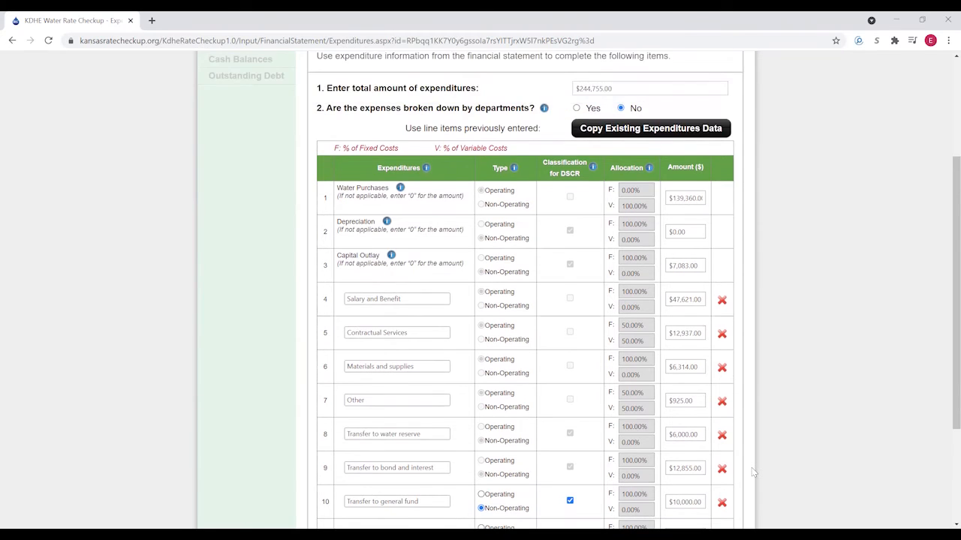
{"action": "scroll", "coordinate": [753, 472], "scroll_direction": "down", "scroll_amount": 1}
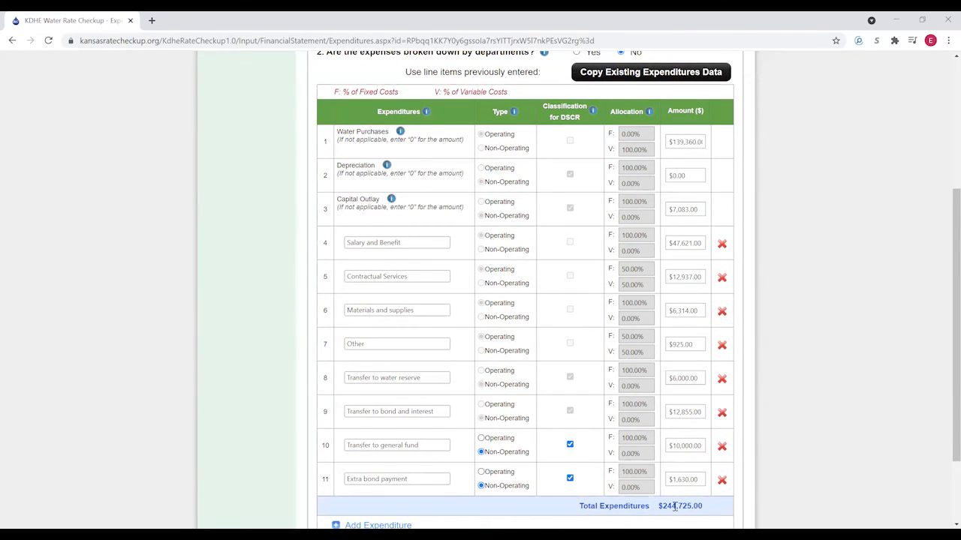
{"action": "scroll", "coordinate": [650, 468], "scroll_direction": "up", "scroll_amount": 3}
{"action": "scroll", "coordinate": [636, 378], "scroll_direction": "down", "scroll_amount": 1}
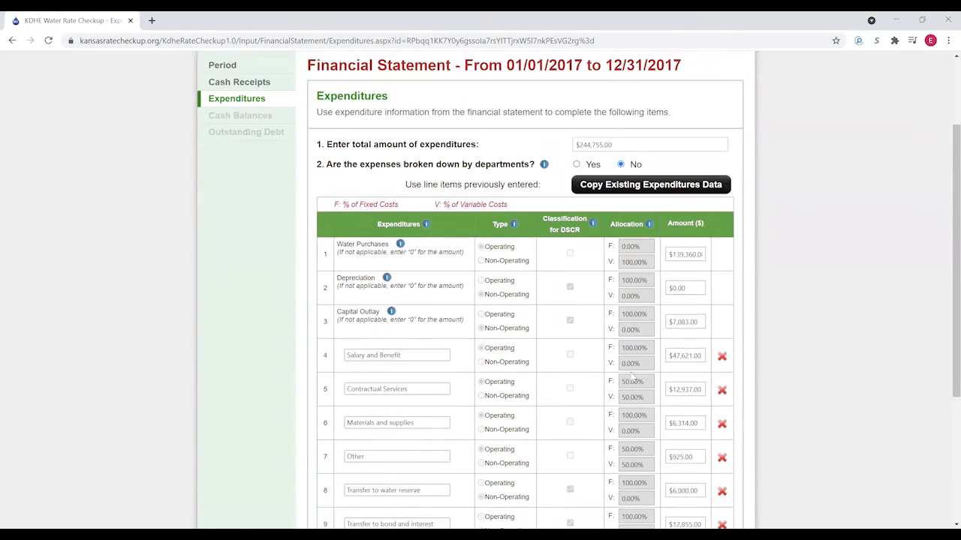
{"action": "scroll", "coordinate": [633, 379], "scroll_direction": "up", "scroll_amount": 2}
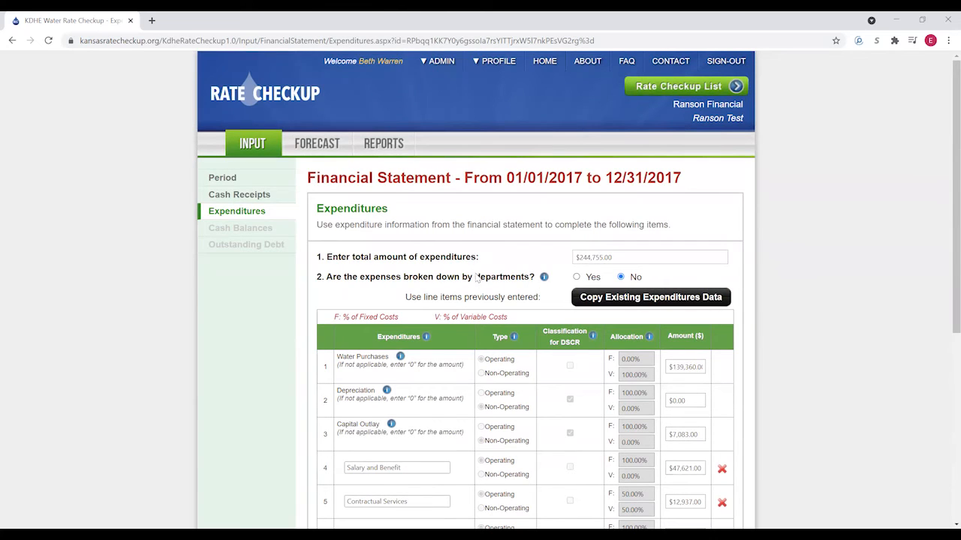
{"action": "scroll", "coordinate": [570, 376], "scroll_direction": "down", "scroll_amount": 6}
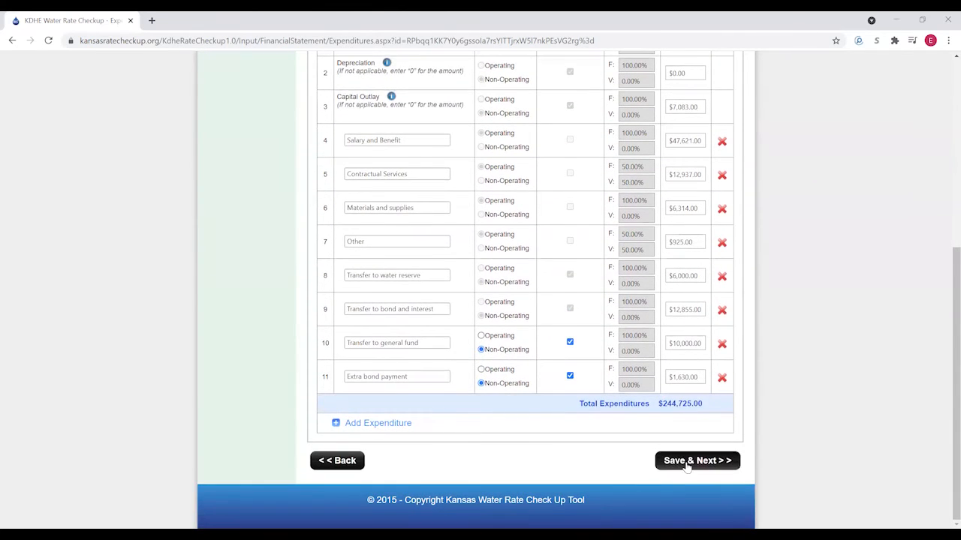
{"action": "left_click", "coordinate": [686, 465]}
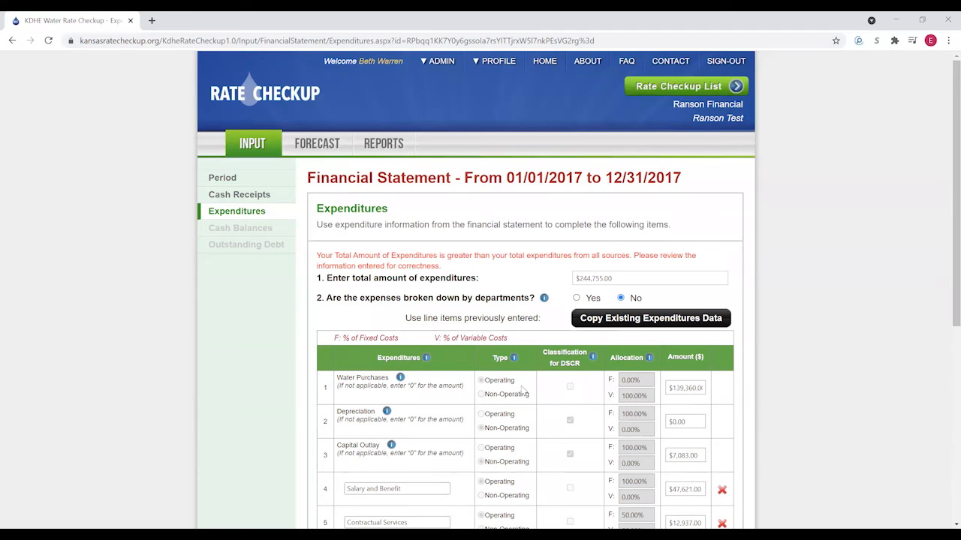
{"action": "scroll", "coordinate": [522, 392], "scroll_direction": "down", "scroll_amount": 4}
{"action": "scroll", "coordinate": [525, 383], "scroll_direction": "up", "scroll_amount": 2}
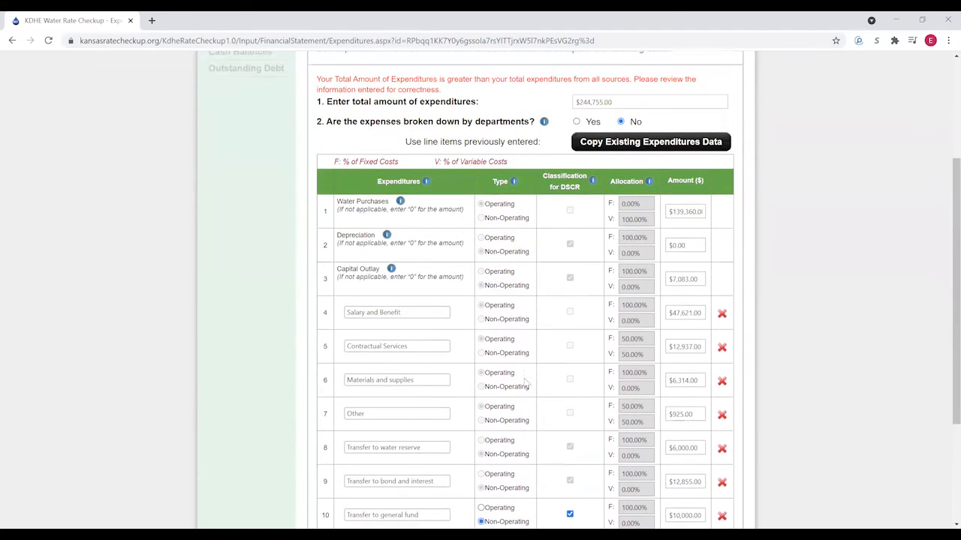
{"action": "scroll", "coordinate": [527, 380], "scroll_direction": "down", "scroll_amount": 2}
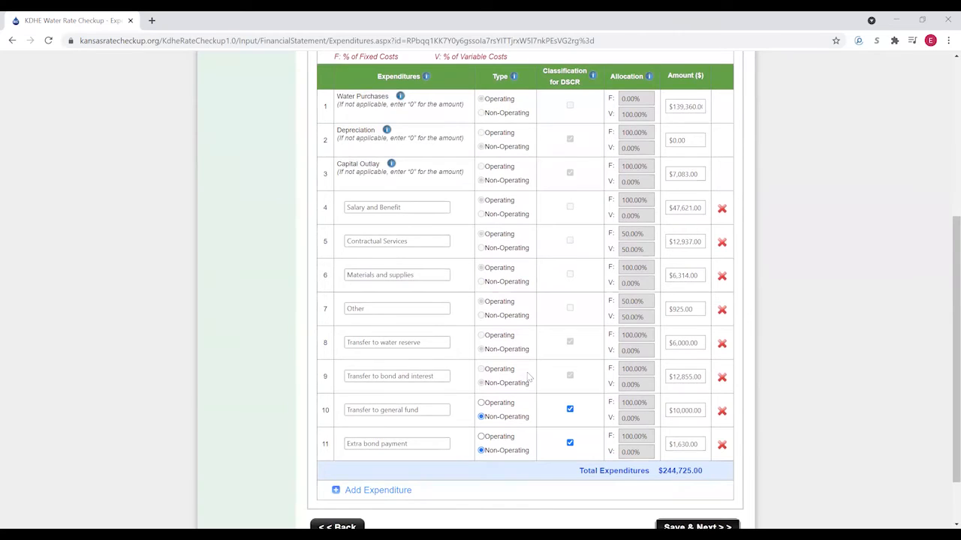
{"action": "scroll", "coordinate": [529, 375], "scroll_direction": "up", "scroll_amount": 2}
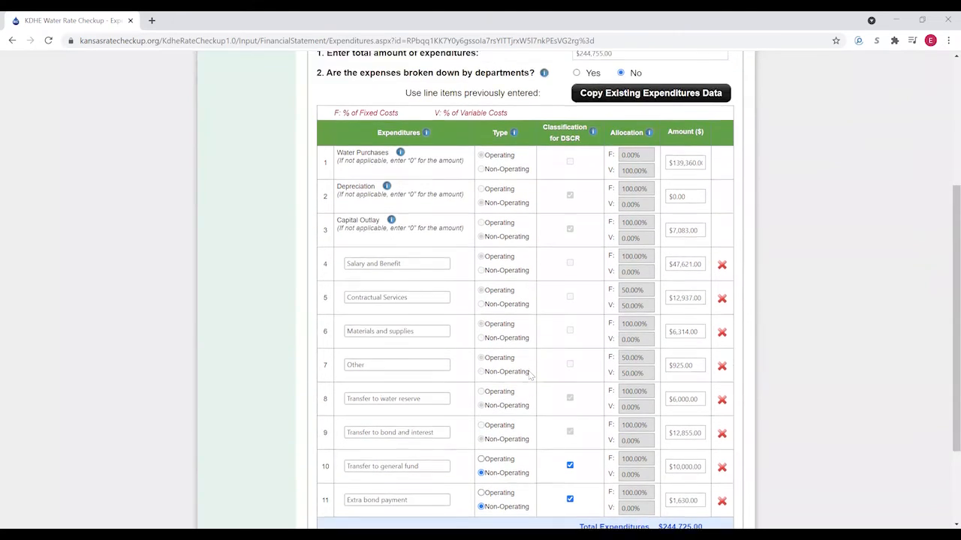
{"action": "scroll", "coordinate": [529, 375], "scroll_direction": "down", "scroll_amount": 2}
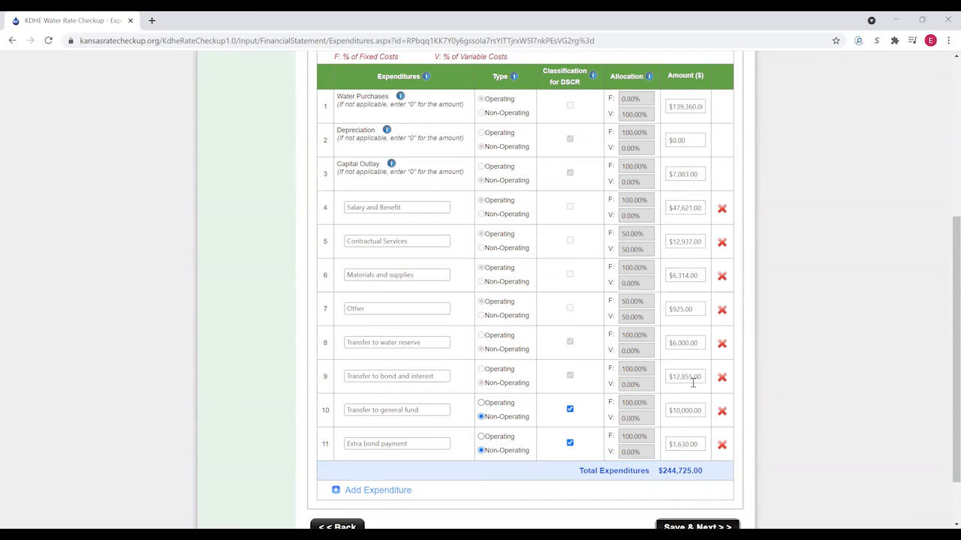
- Correct the bond and interest transfer to $12,885 and continue to Cash Balances
{"action": "left_click", "coordinate": [692, 381]}
{"action": "type", "text": "128"}
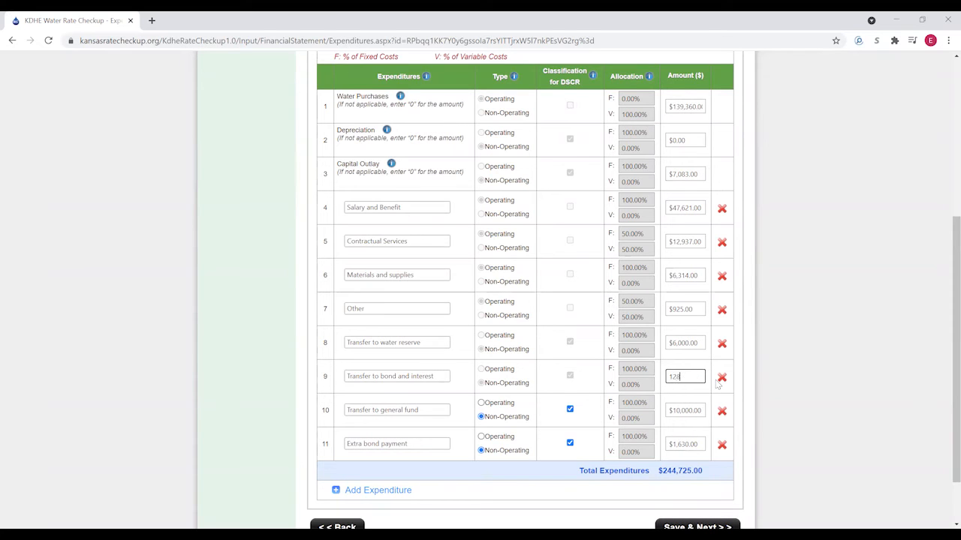
{"action": "scroll", "coordinate": [758, 405], "scroll_direction": "down", "scroll_amount": 1}
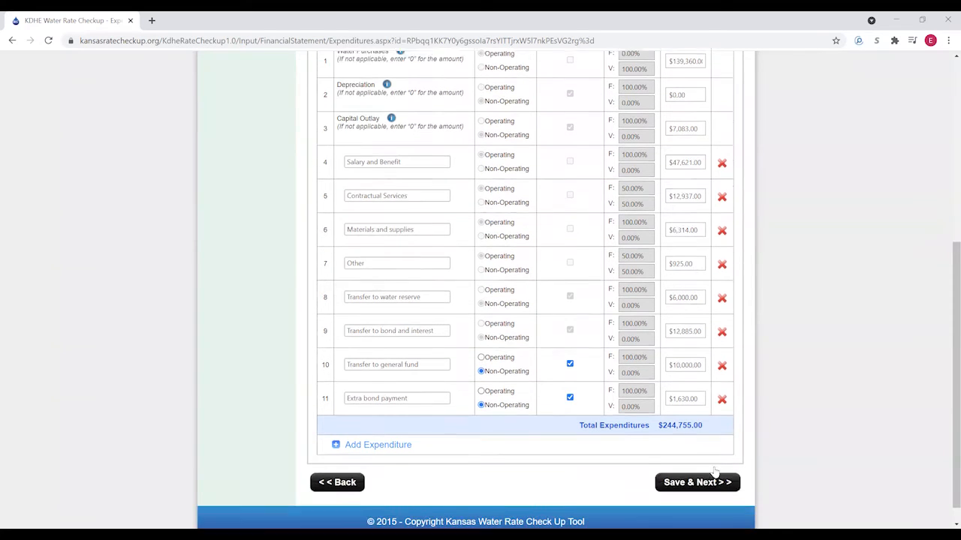
{"action": "left_click", "coordinate": [689, 463]}
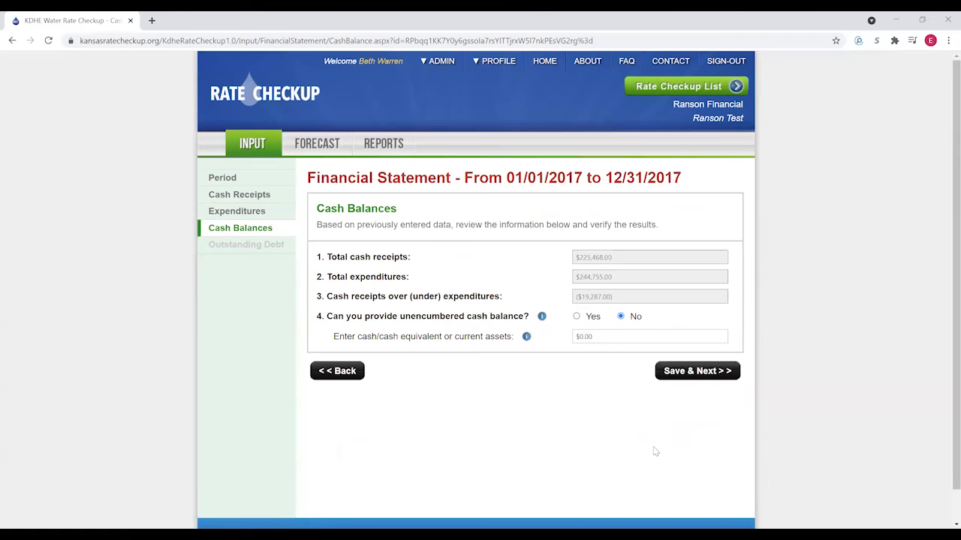
- Answer Yes to unencumbered cash, fill in a $63,242 beginning balance, and save
{"action": "left_click", "coordinate": [577, 317]}
{"action": "left_click", "coordinate": [586, 335]}
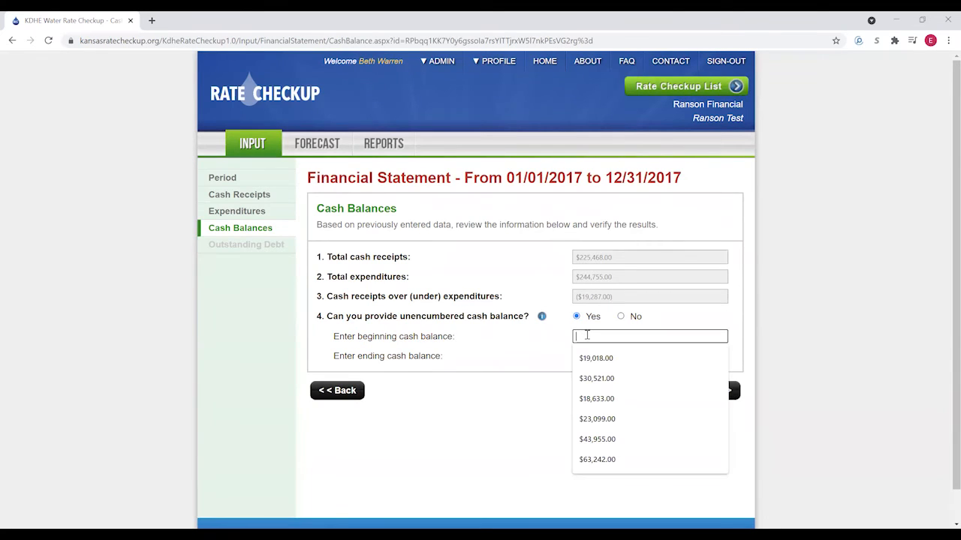
{"action": "type", "text": "63242"}
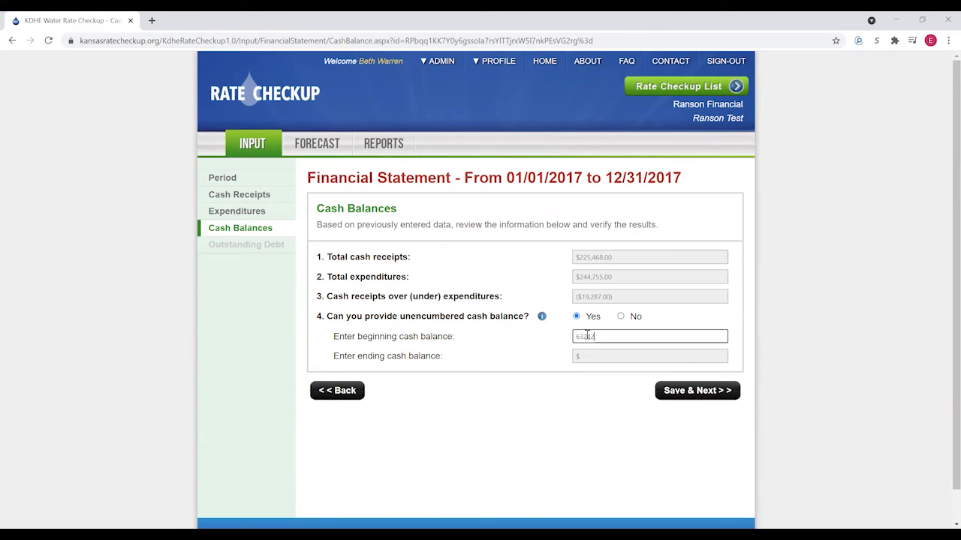
{"action": "left_click", "coordinate": [549, 435]}
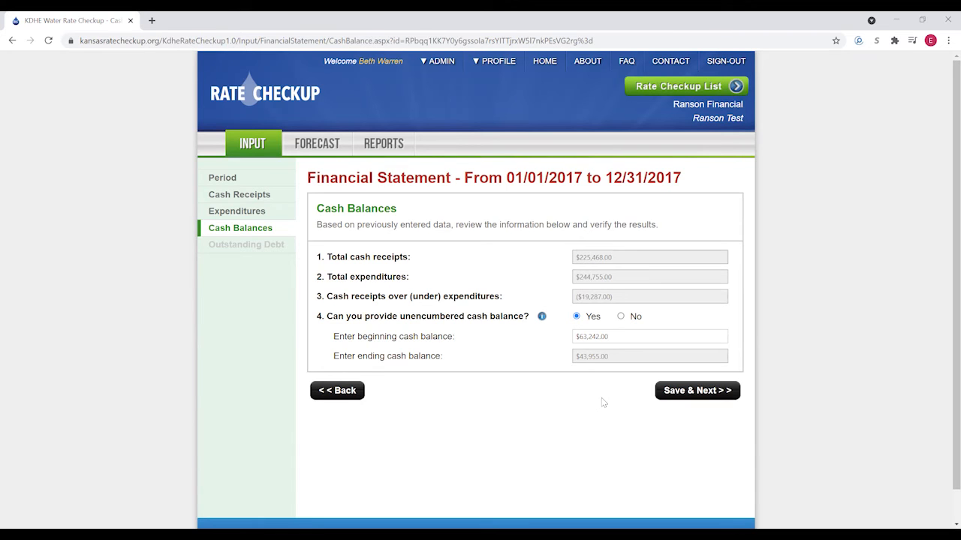
{"action": "left_click", "coordinate": [680, 392]}
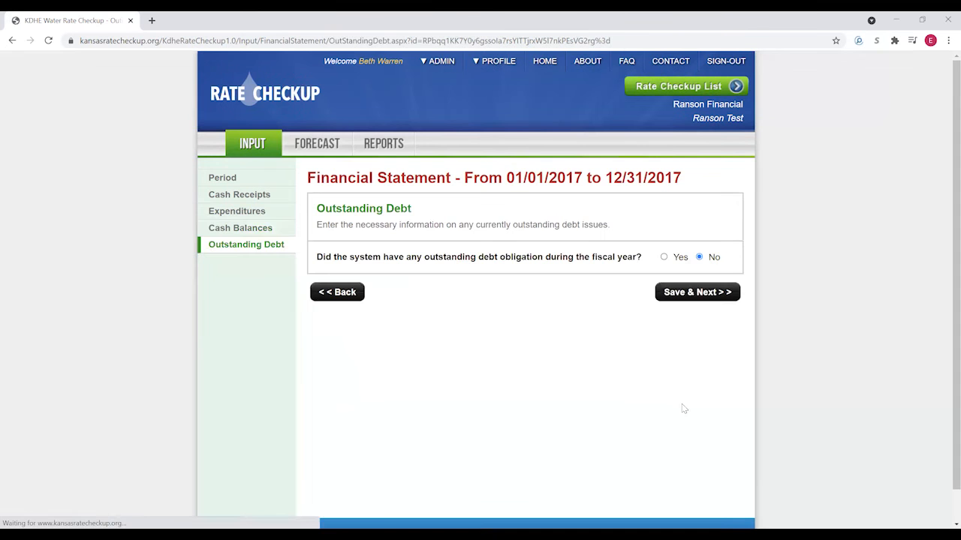
- Report outstanding debt and add a G.O. Bond obligation with the Series 2002 description and values
{"action": "left_click", "coordinate": [663, 257]}
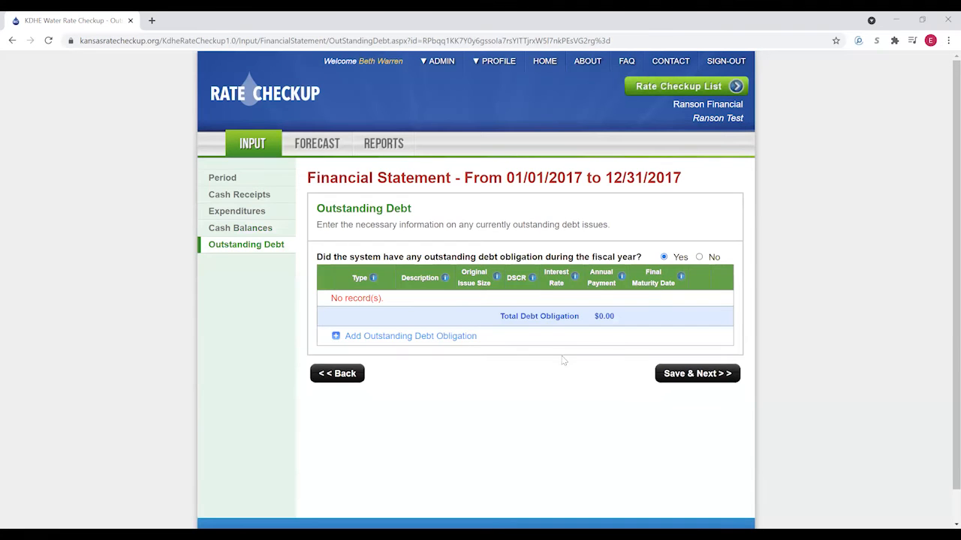
{"action": "left_click", "coordinate": [391, 336]}
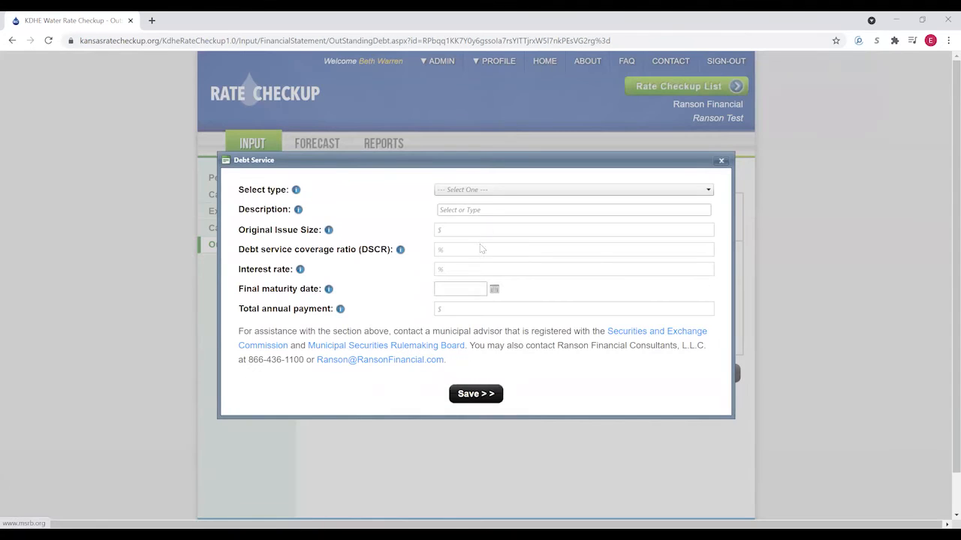
{"action": "left_click", "coordinate": [471, 192]}
{"action": "left_click", "coordinate": [458, 209]}
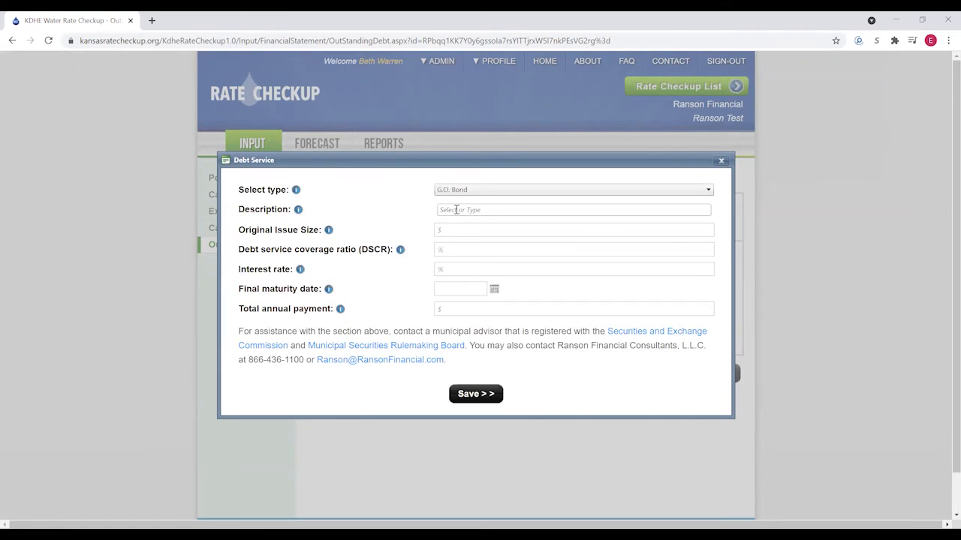
{"action": "left_click", "coordinate": [456, 210]}
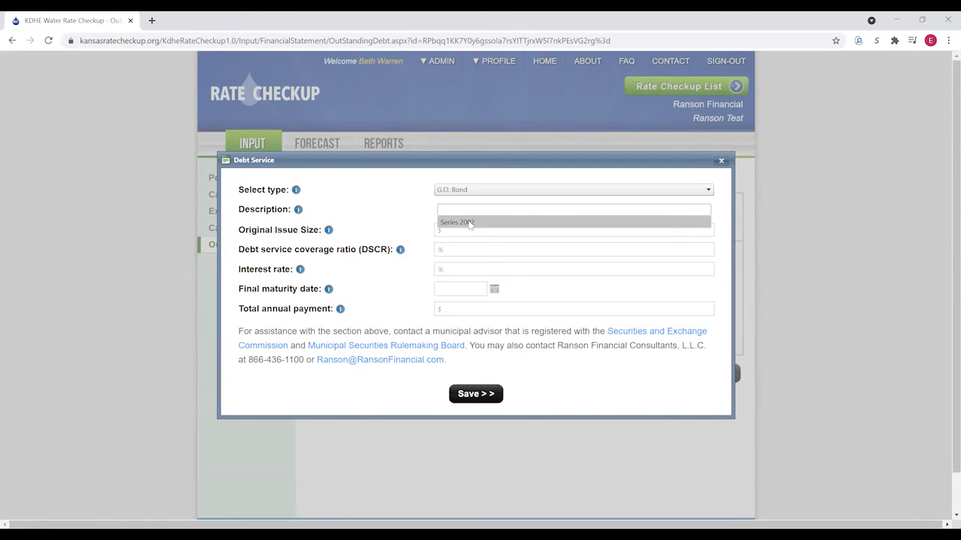
{"action": "left_click", "coordinate": [467, 224]}
{"action": "left_click", "coordinate": [406, 308]}
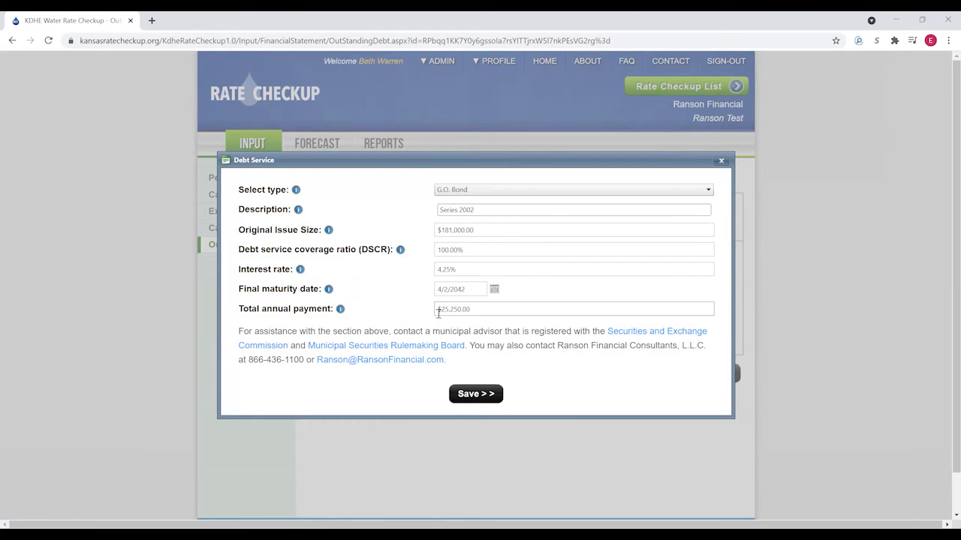
- Save the Series 2002 debt entry and complete the 2017 financial statement
{"action": "left_click", "coordinate": [471, 398]}
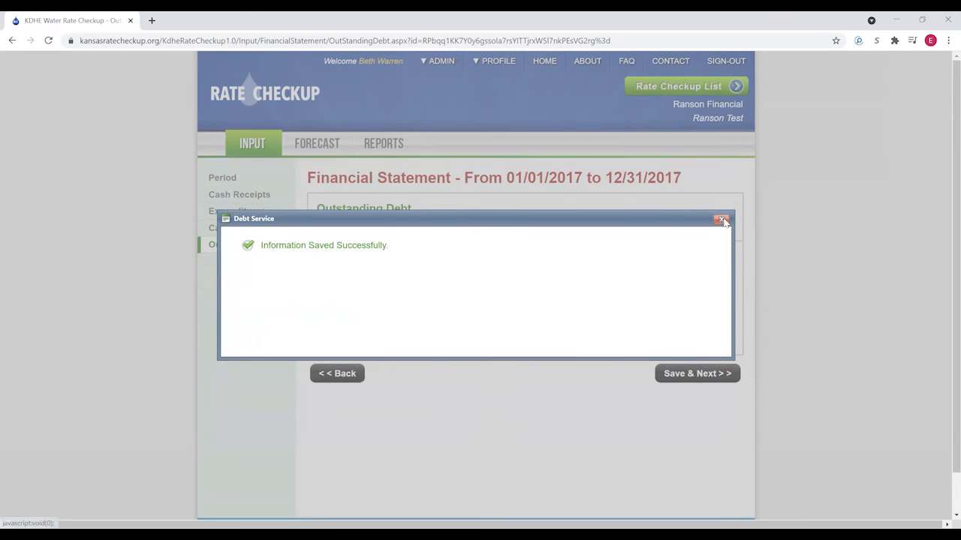
{"action": "left_click", "coordinate": [721, 217]}
{"action": "left_click", "coordinate": [694, 379]}
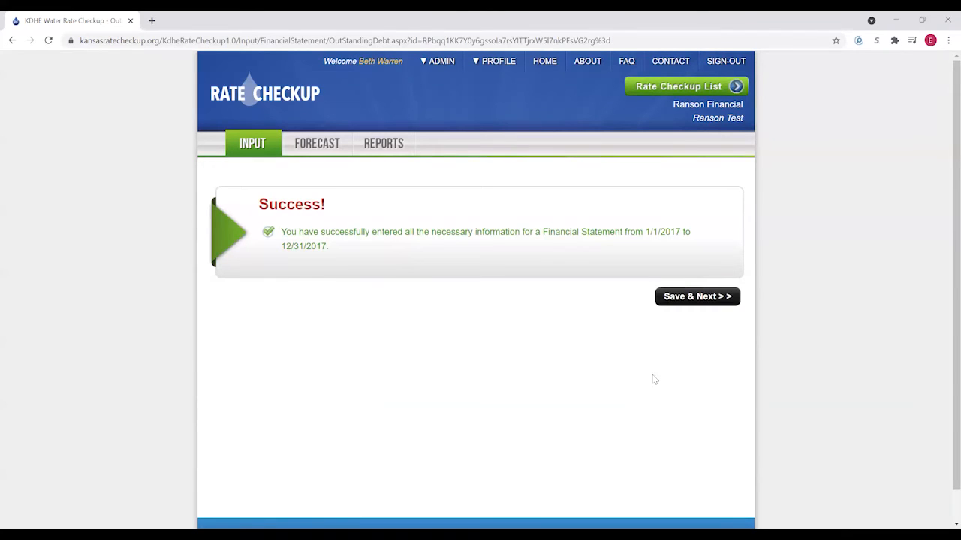
- Review the Input Summary showing 2017–2019 rate structures, water usage reports and financial statements all completed
{"action": "left_click", "coordinate": [703, 301]}
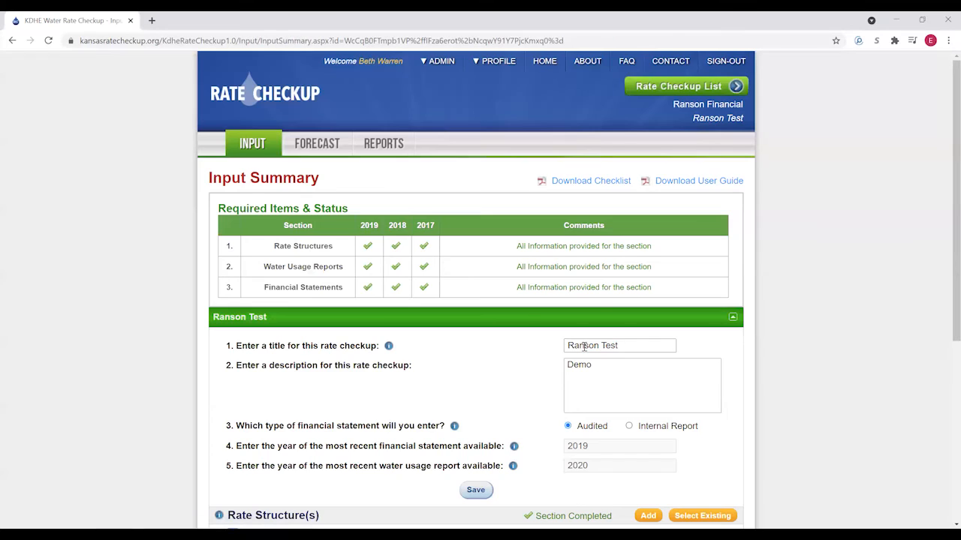
{"action": "scroll", "coordinate": [493, 337], "scroll_direction": "down", "scroll_amount": 1}
{"action": "scroll", "coordinate": [495, 342], "scroll_direction": "up", "scroll_amount": 1}
{"action": "scroll", "coordinate": [507, 353], "scroll_direction": "up", "scroll_amount": 1}
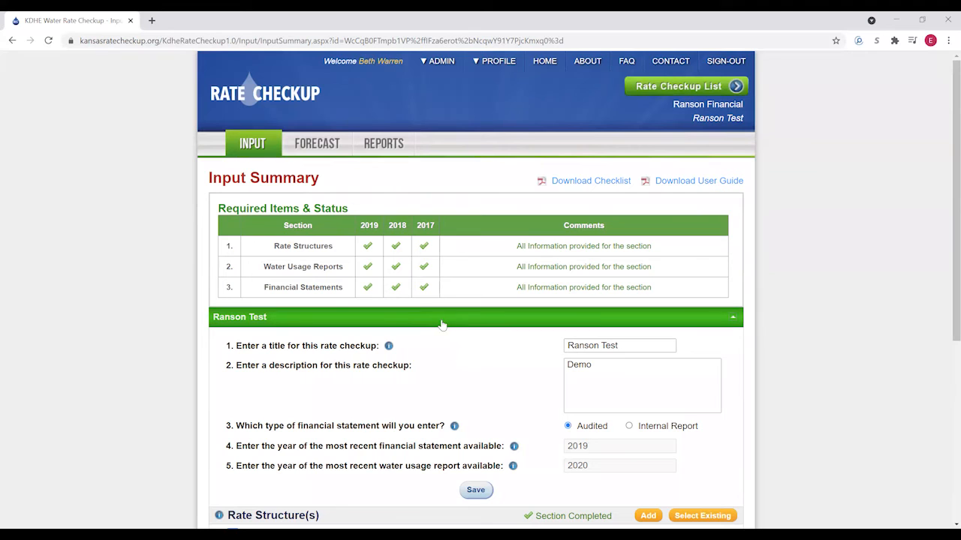
{"action": "scroll", "coordinate": [470, 310], "scroll_direction": "down", "scroll_amount": 1}
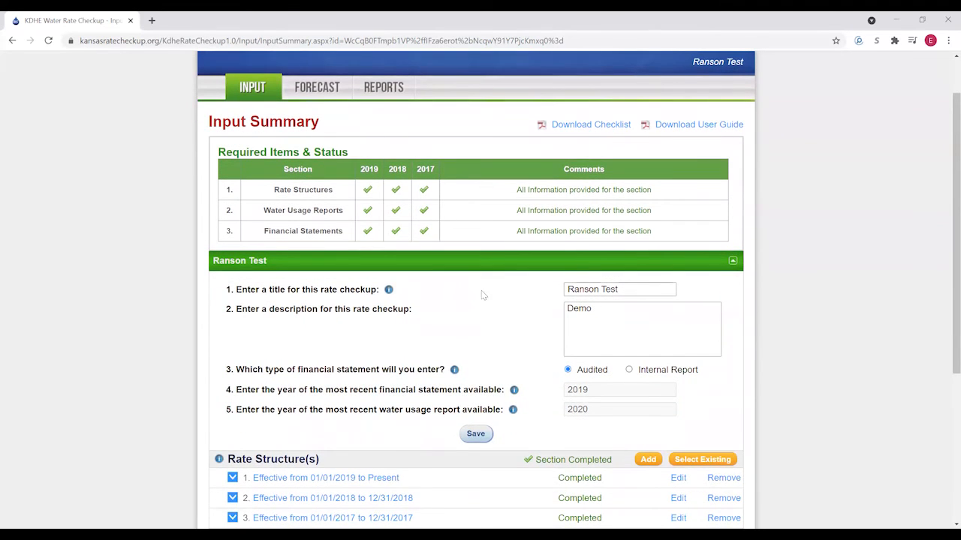
{"action": "scroll", "coordinate": [484, 287], "scroll_direction": "down", "scroll_amount": 2}
{"action": "scroll", "coordinate": [484, 315], "scroll_direction": "down", "scroll_amount": 2}
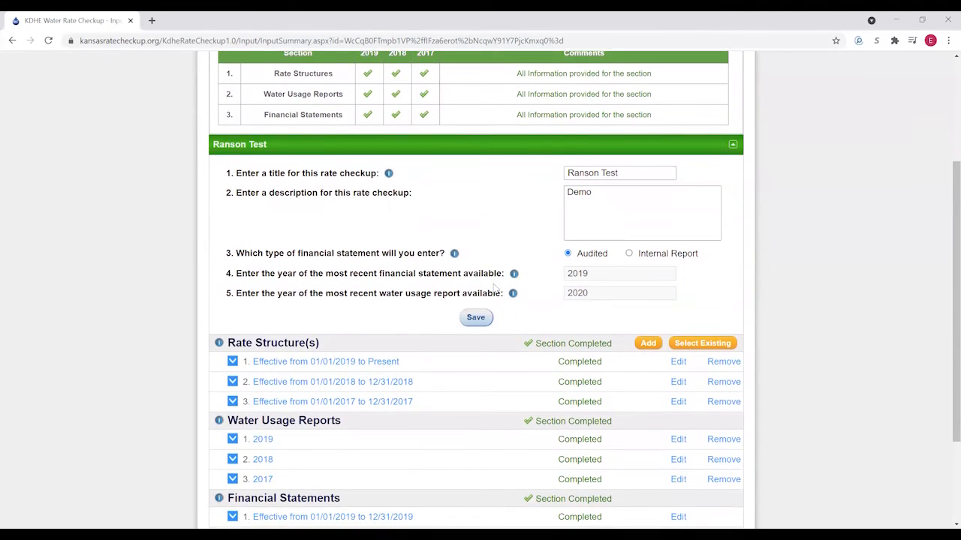
{"action": "scroll", "coordinate": [475, 347], "scroll_direction": "up", "scroll_amount": 1}
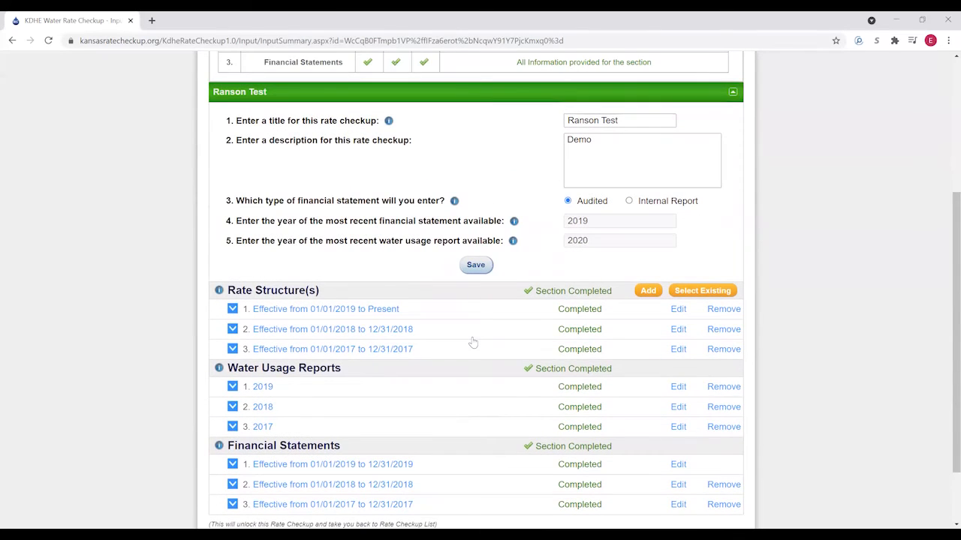
{"action": "scroll", "coordinate": [473, 342], "scroll_direction": "down", "scroll_amount": 1}
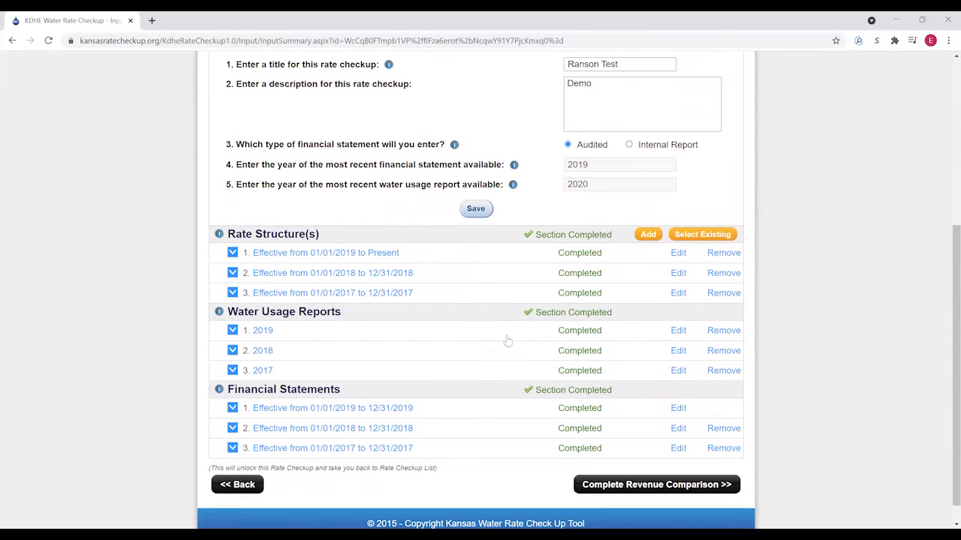
- Open Revenue Comparison and check model errors of -1.39%, 0.44% and 0.98% are within ±5%
{"action": "left_click", "coordinate": [665, 491]}
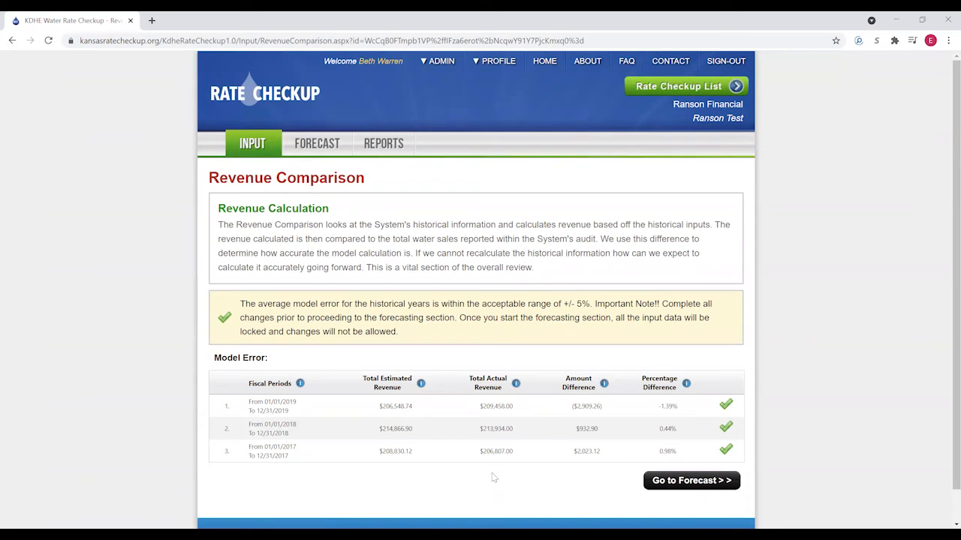
{"action": "scroll", "coordinate": [491, 474], "scroll_direction": "down", "scroll_amount": 1}
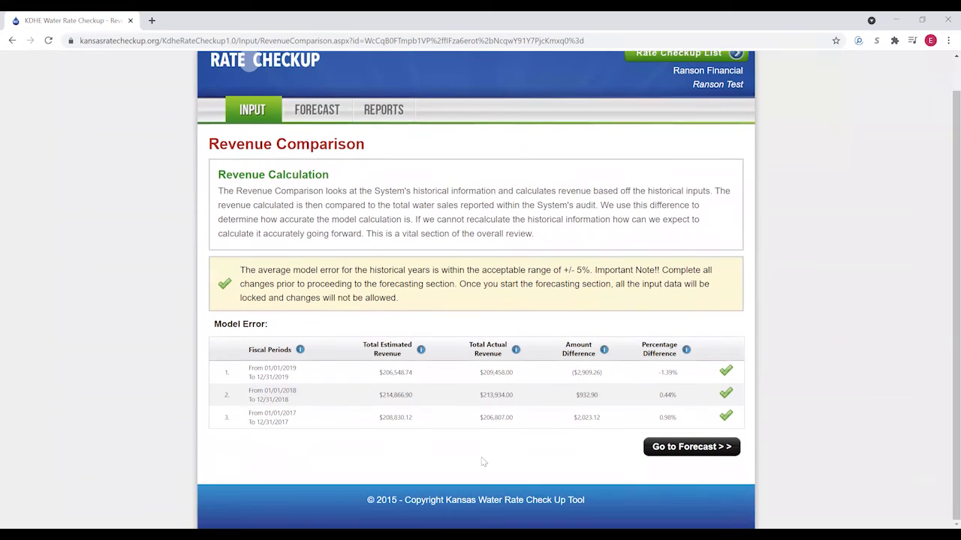
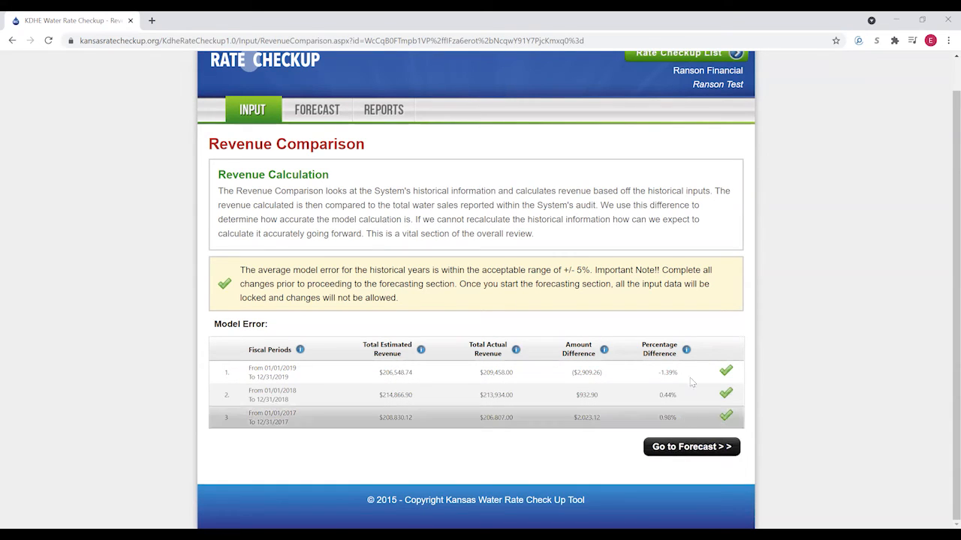
- Continue from Revenue Comparison to the Forecast Parameters, set at 2019, baseline 2021 and 3 years
{"action": "left_click", "coordinate": [684, 448]}
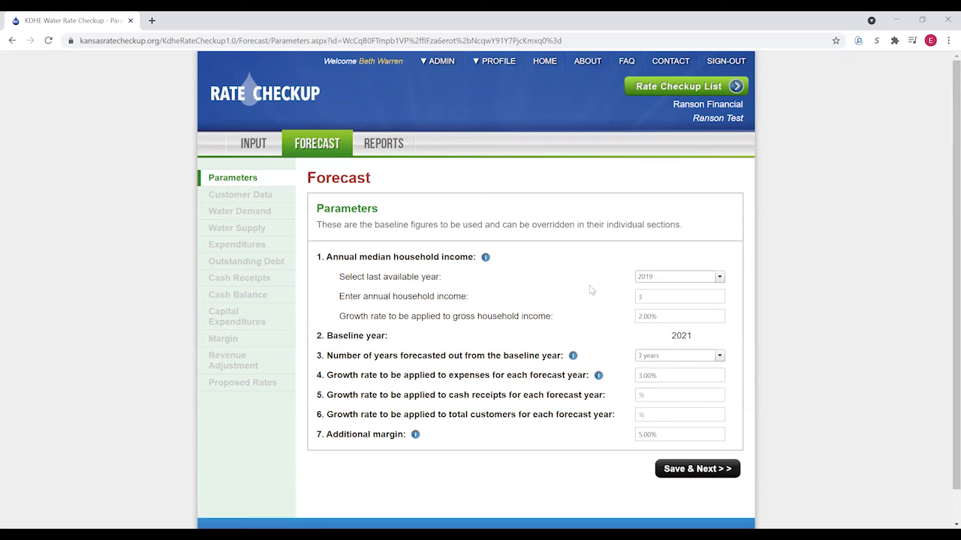
- Enter $30,000.00 as the annual household income and keep years forecasted at 3
{"action": "left_click", "coordinate": [667, 296]}
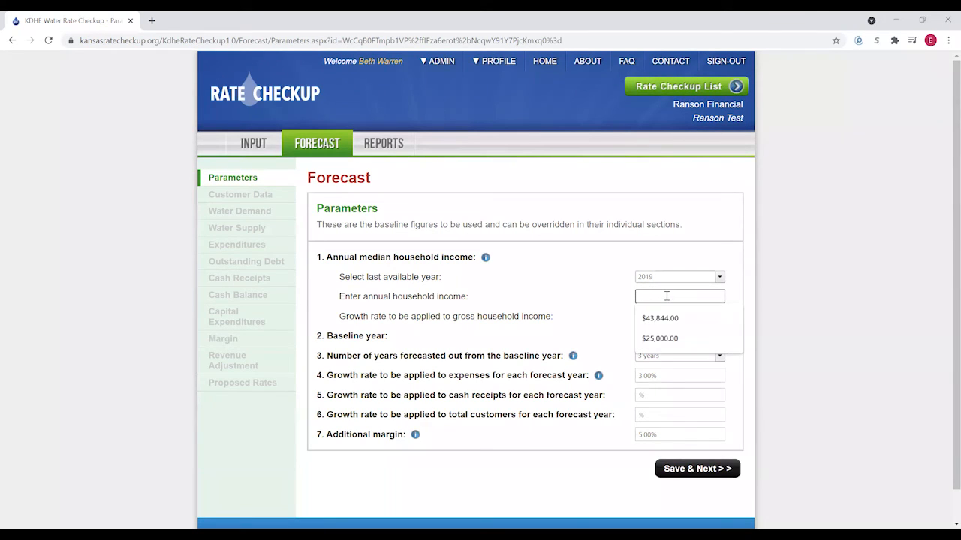
{"action": "type", "text": "30000"}
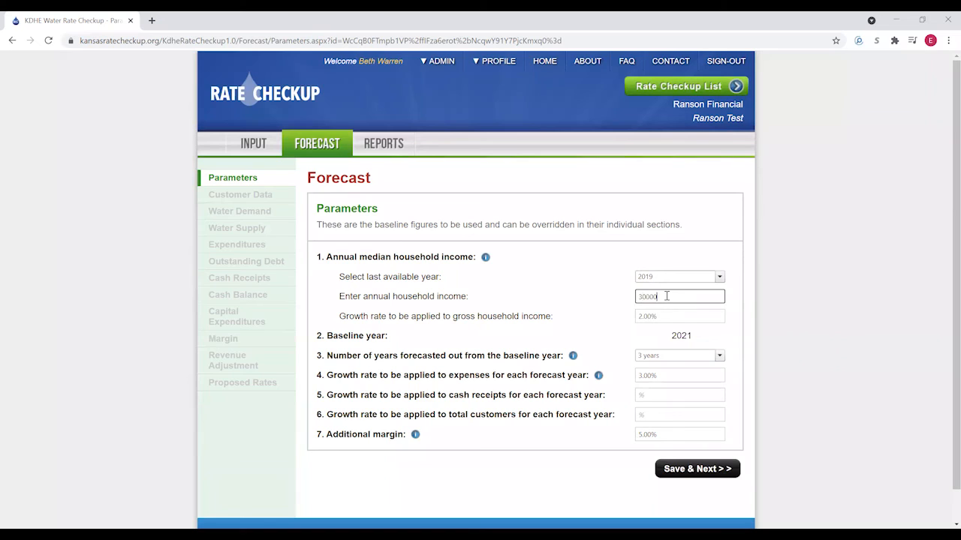
{"action": "left_click", "coordinate": [609, 301]}
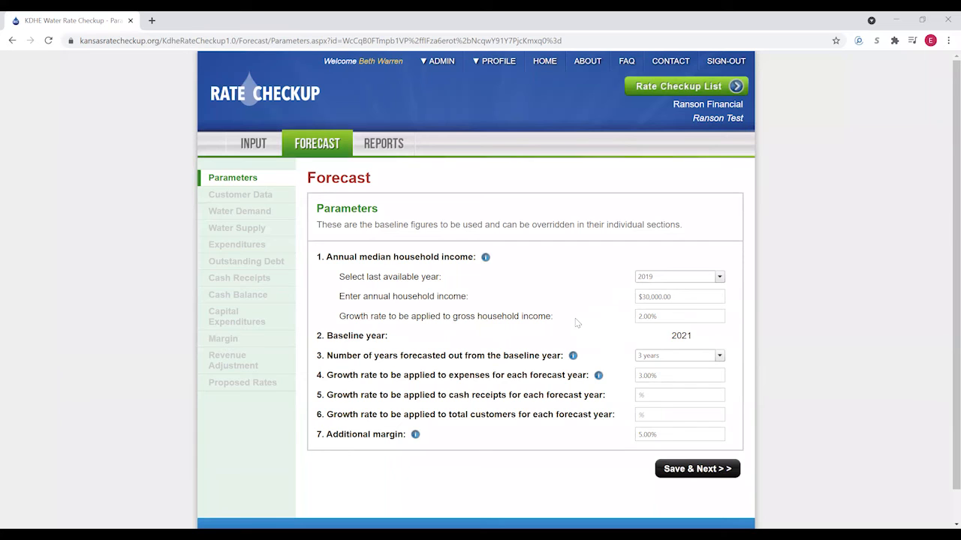
{"action": "scroll", "coordinate": [589, 335], "scroll_direction": "down", "scroll_amount": 1}
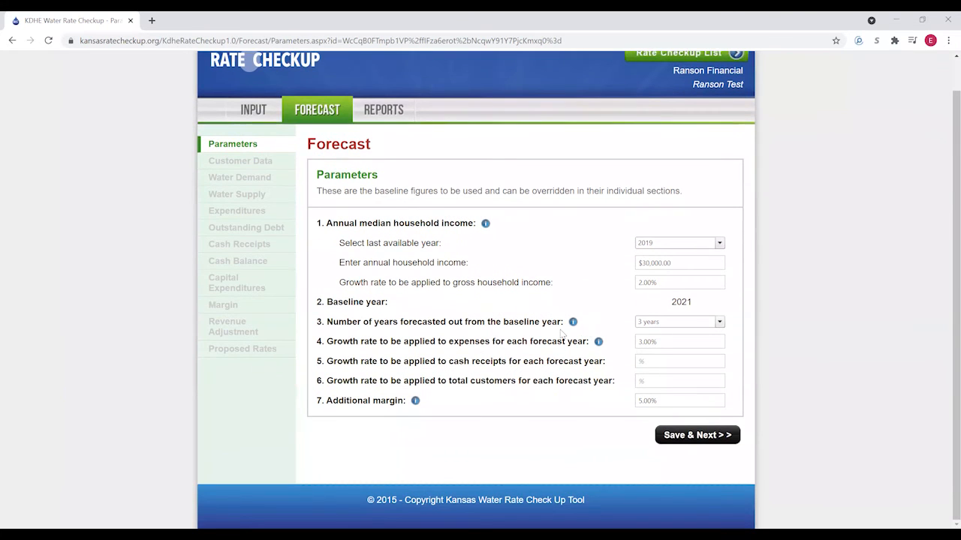
{"action": "left_click", "coordinate": [719, 322]}
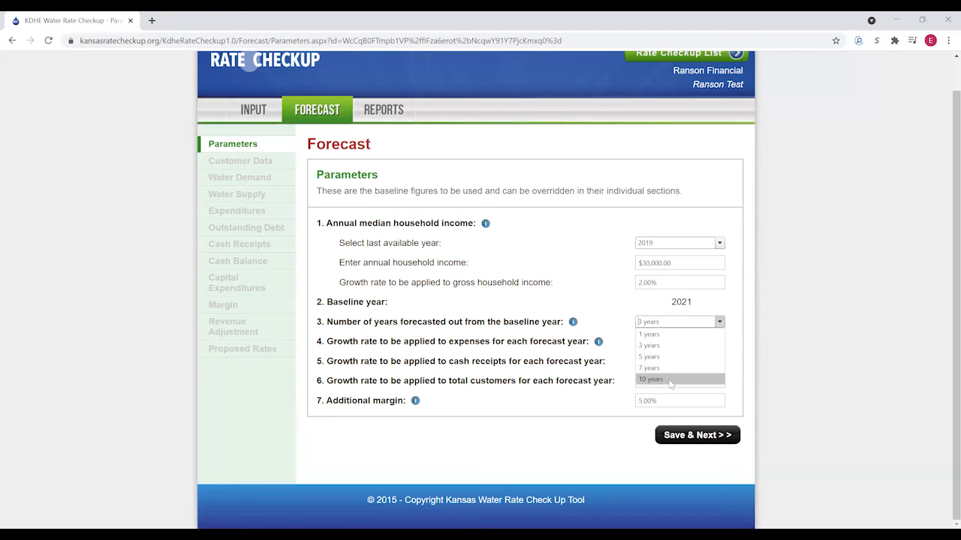
{"action": "left_click", "coordinate": [648, 345]}
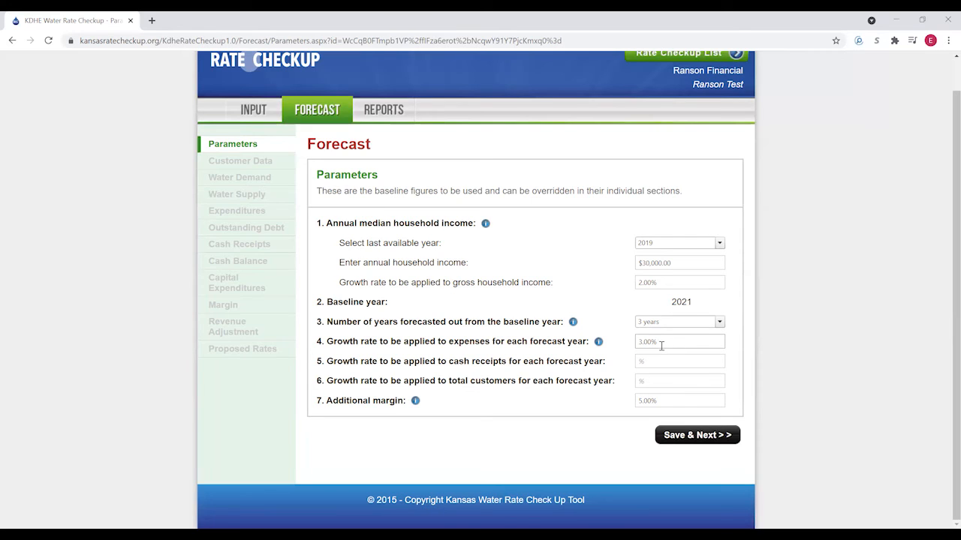
- Fill 0.00% into the cash receipts and total customers growth rates, then save and continue
{"action": "left_click", "coordinate": [652, 381]}
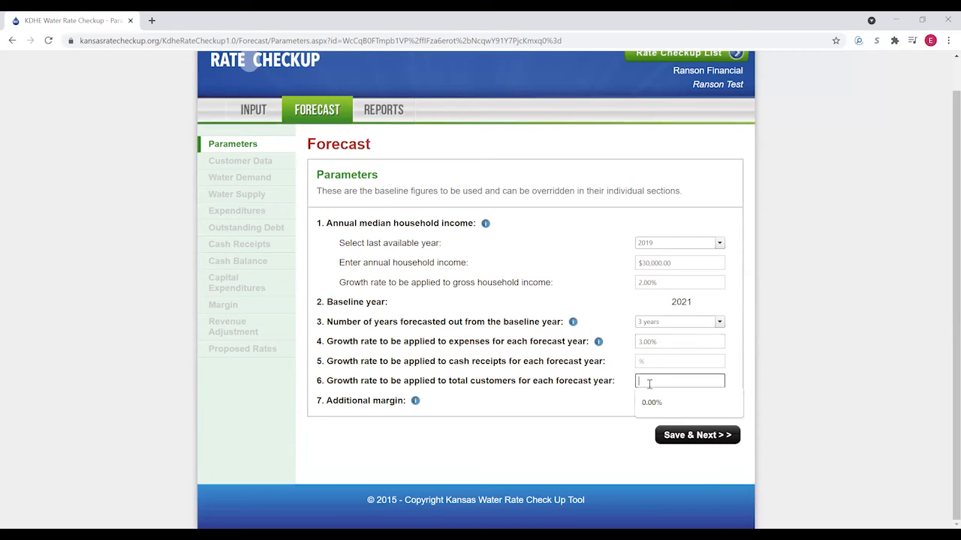
{"action": "left_click", "coordinate": [660, 361]}
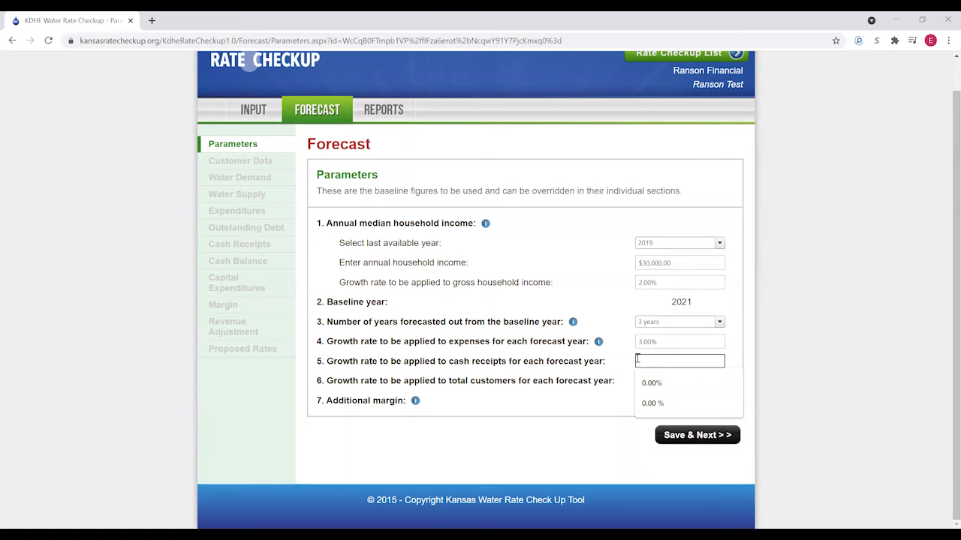
{"action": "left_click", "coordinate": [660, 383]}
{"action": "left_click", "coordinate": [643, 380]}
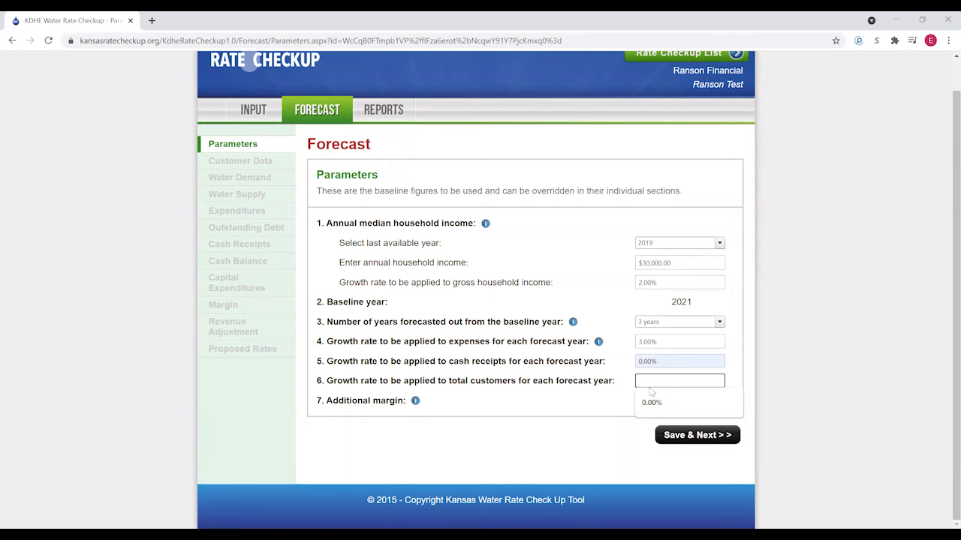
{"action": "left_click", "coordinate": [644, 404]}
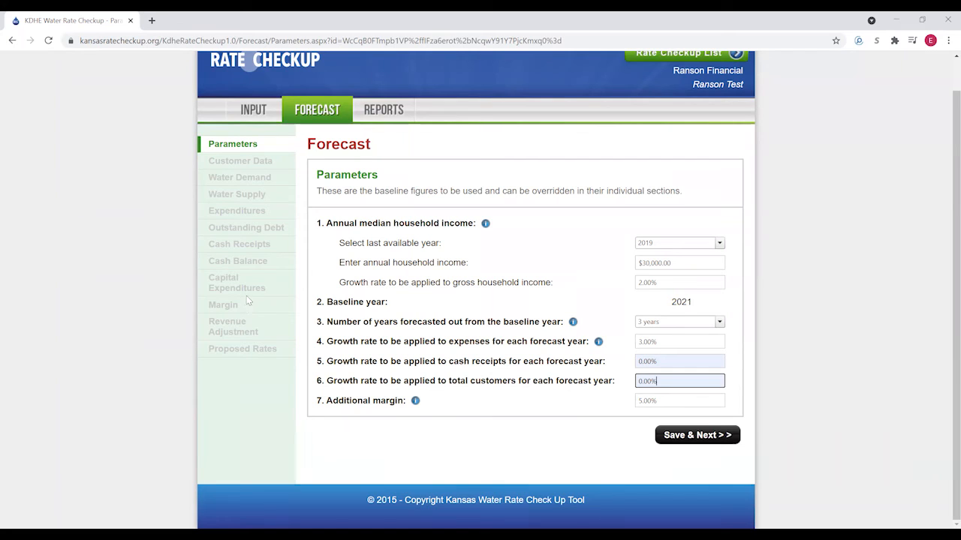
{"action": "left_click", "coordinate": [691, 438]}
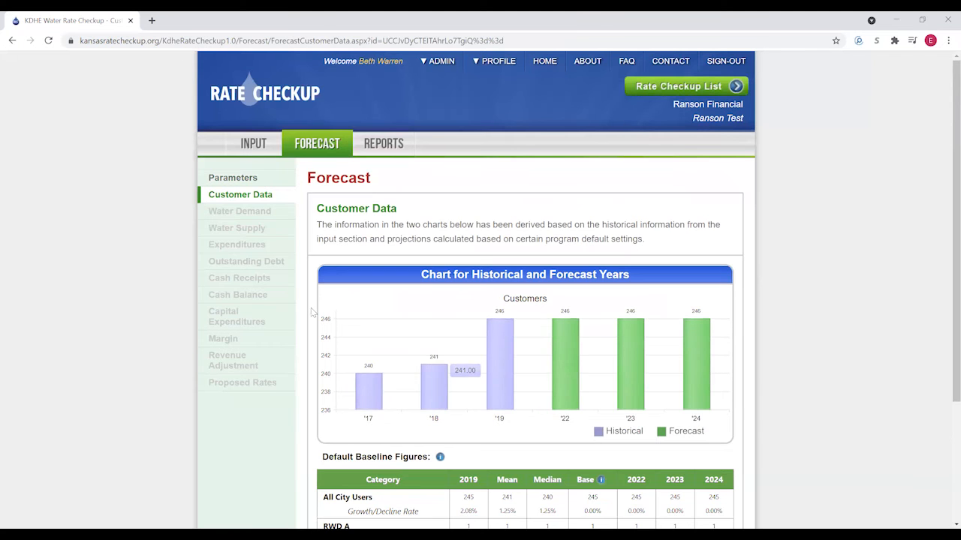
- Review the customer chart and baseline table: 245 All City Users plus 1 RWD A at 0.00%
{"action": "scroll", "coordinate": [312, 310], "scroll_direction": "down", "scroll_amount": 1}
{"action": "scroll", "coordinate": [304, 270], "scroll_direction": "down", "scroll_amount": 1}
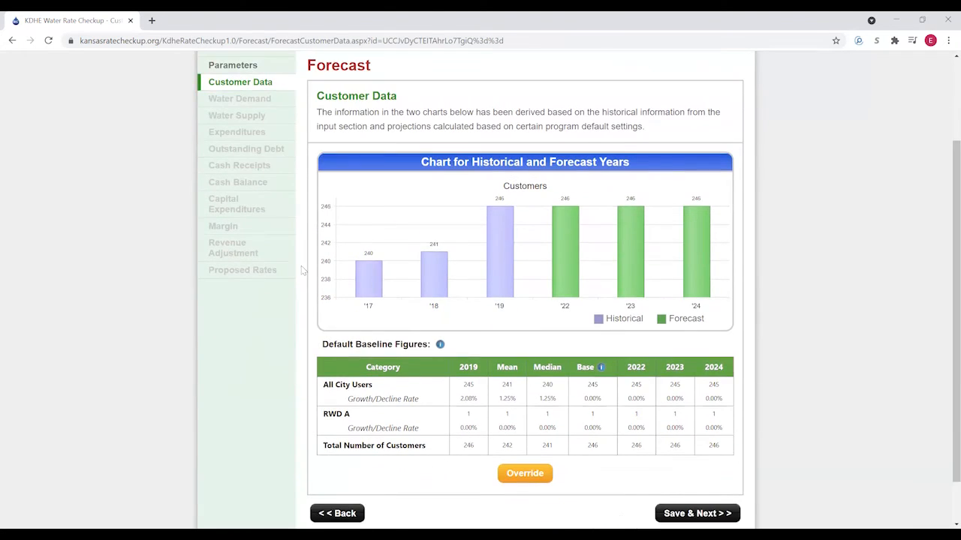
{"action": "scroll", "coordinate": [298, 271], "scroll_direction": "up", "scroll_amount": 1}
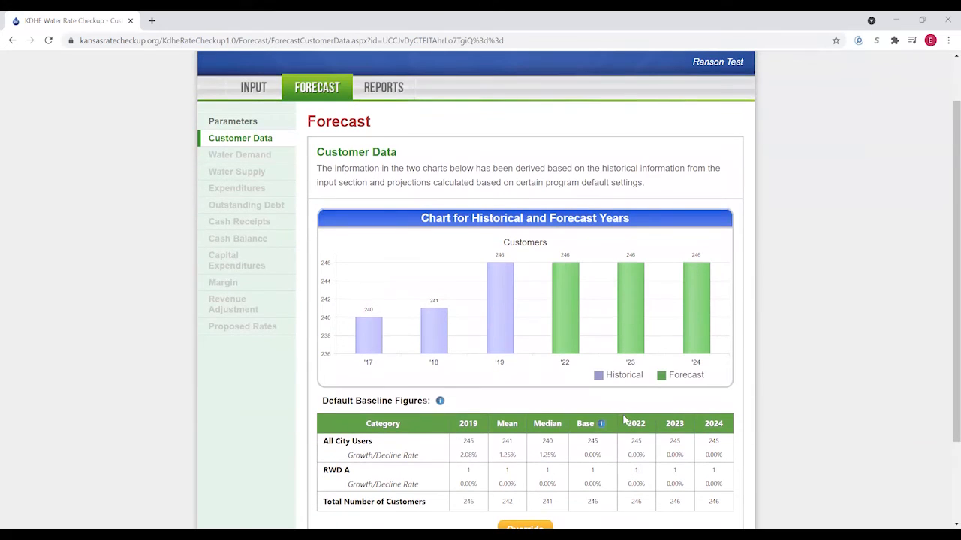
{"action": "scroll", "coordinate": [529, 382], "scroll_direction": "down", "scroll_amount": 1}
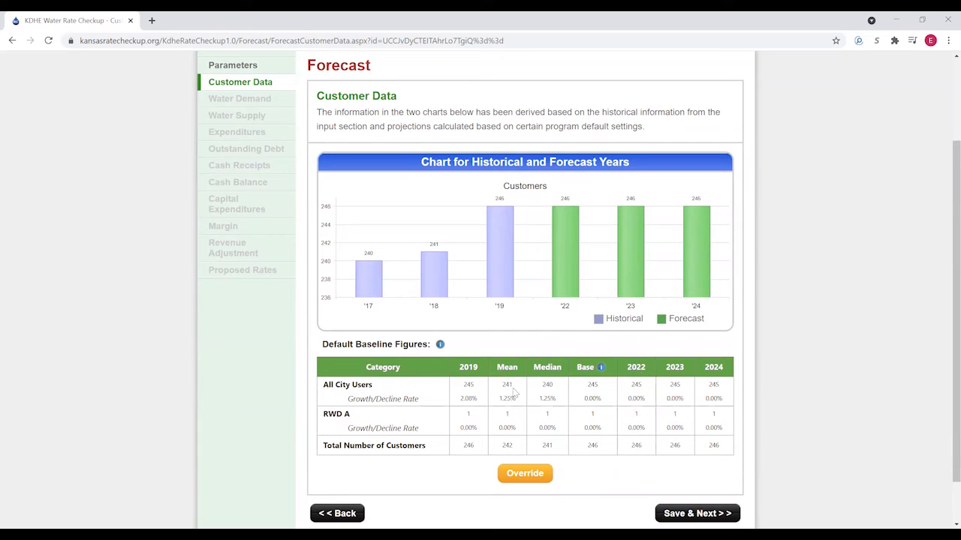
{"action": "scroll", "coordinate": [508, 387], "scroll_direction": "up", "scroll_amount": 1}
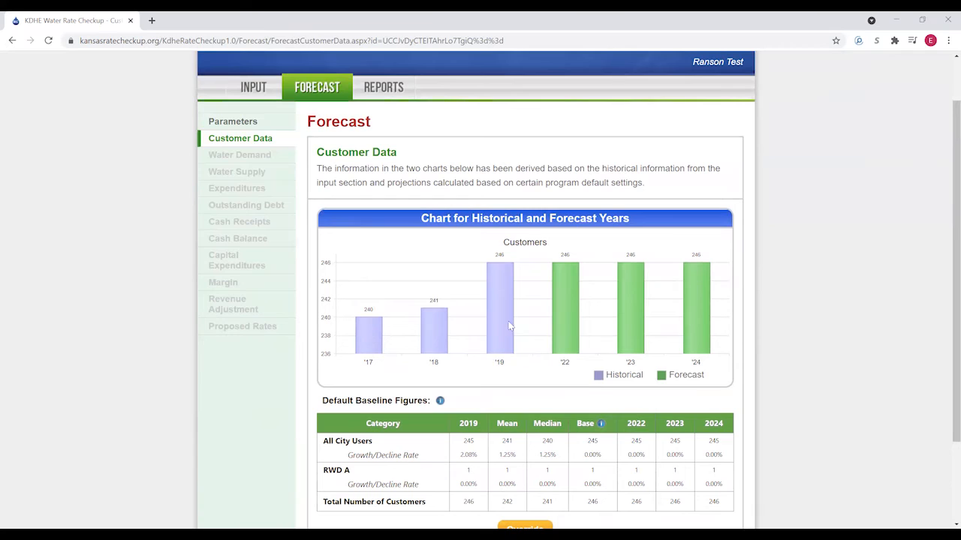
{"action": "mouse_move", "coordinate": [505, 276]}
{"action": "mouse_move", "coordinate": [719, 329]}
{"action": "scroll", "coordinate": [496, 388], "scroll_direction": "down", "scroll_amount": 1}
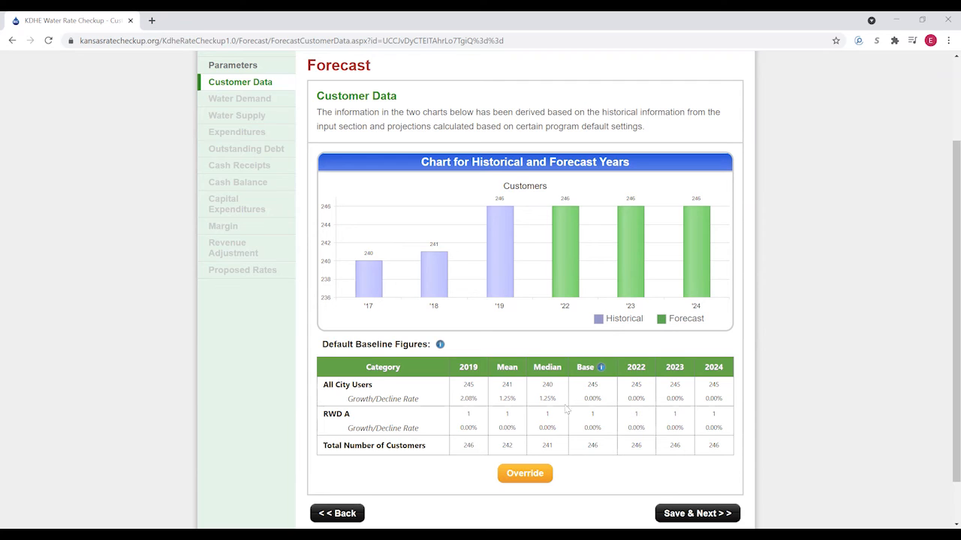
- Override customer figures with a 1.25% All City Users growth rate, giving 254, 257 and 261
{"action": "left_click", "coordinate": [528, 474]}
{"action": "scroll", "coordinate": [467, 409], "scroll_direction": "down", "scroll_amount": 3}
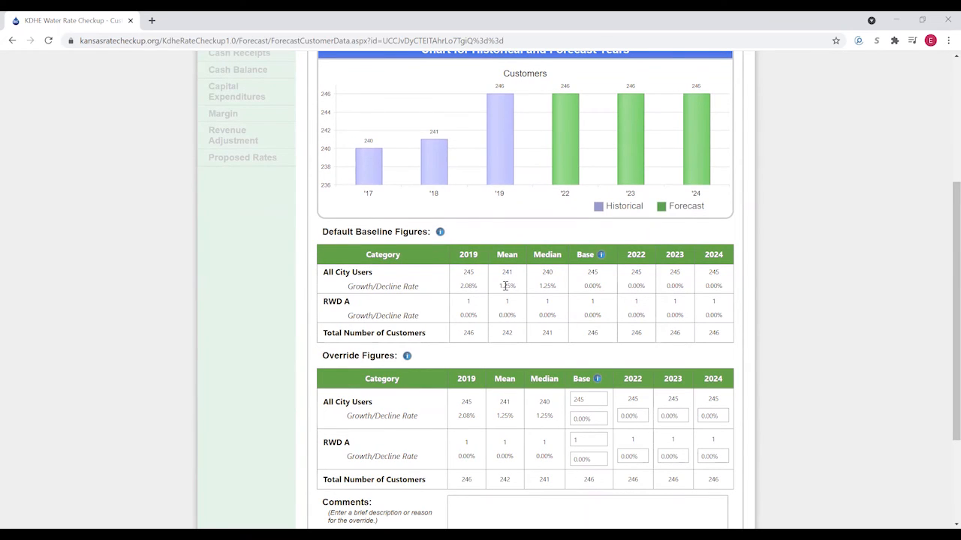
{"action": "left_click", "coordinate": [593, 418]}
{"action": "left_click", "coordinate": [600, 442]}
{"action": "scroll", "coordinate": [600, 419], "scroll_direction": "down", "scroll_amount": 1}
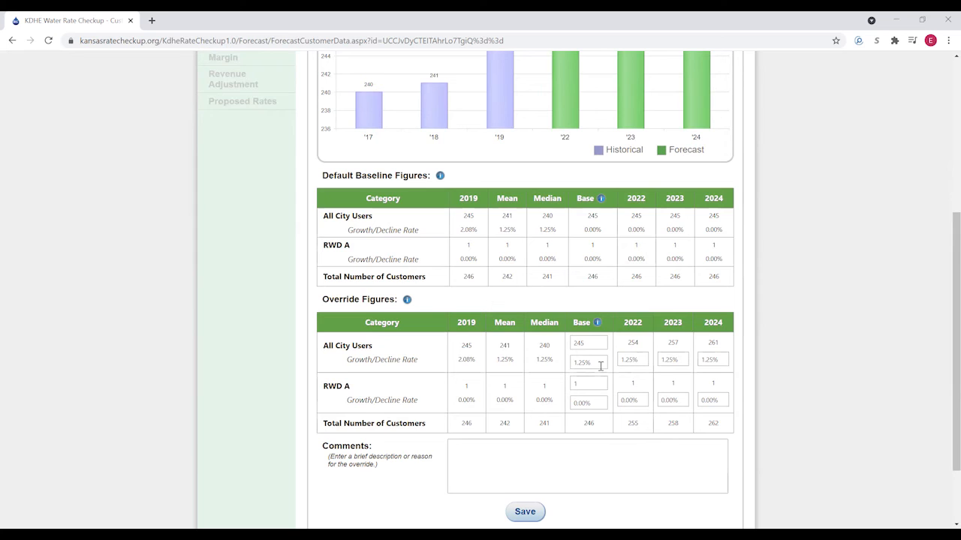
- Add the comment 'Less conservative on groth' and save the customer override figures
{"action": "left_click", "coordinate": [497, 446]}
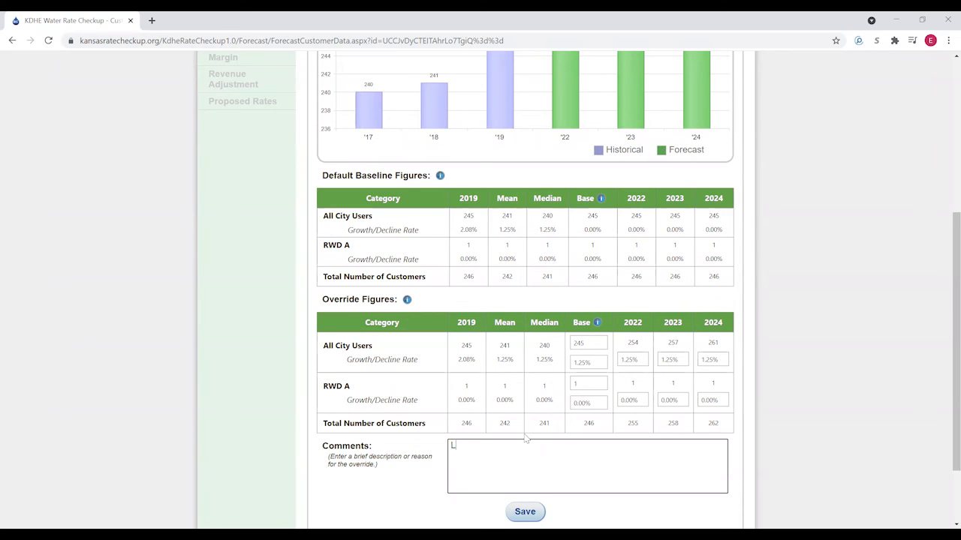
{"action": "type", "text": "Less conservative on groth rate."}
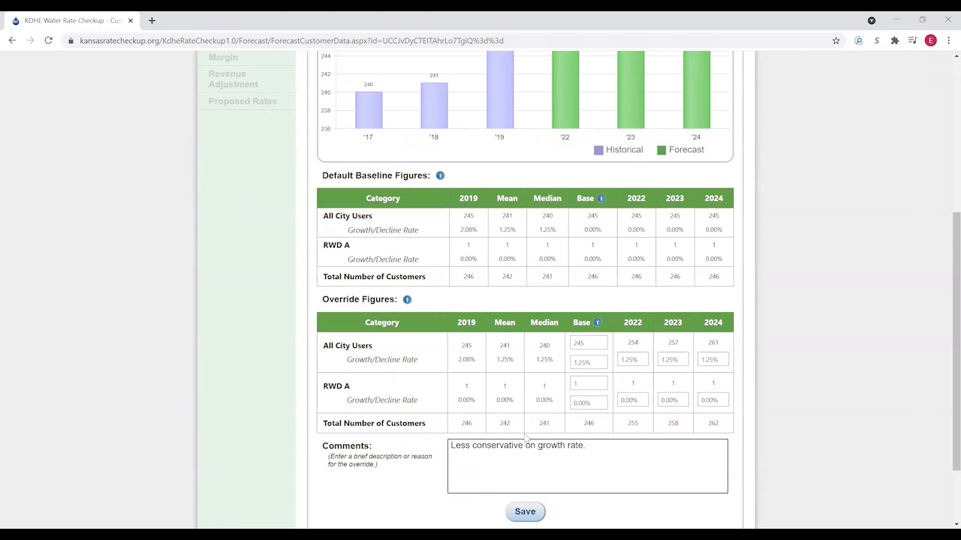
{"action": "left_click", "coordinate": [525, 511]}
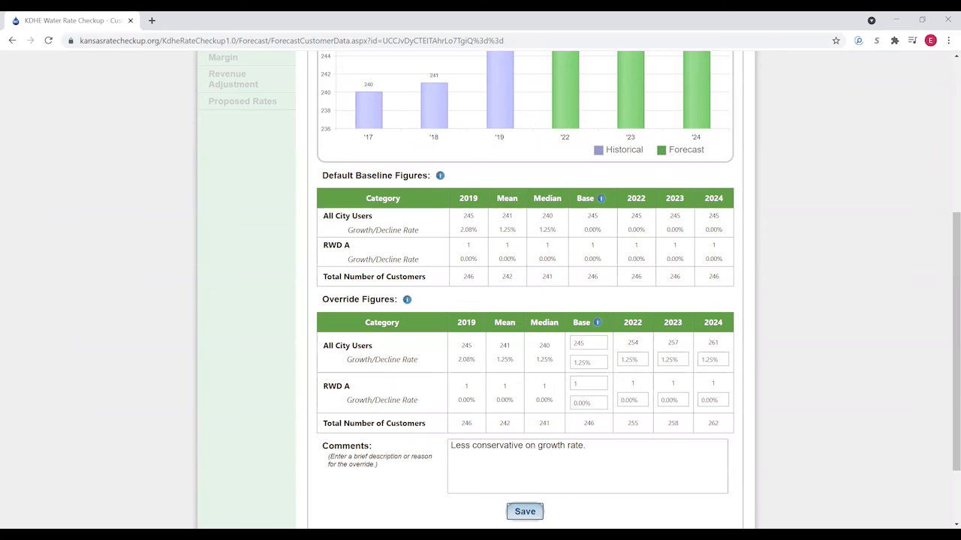
{"action": "scroll", "coordinate": [577, 418], "scroll_direction": "up", "scroll_amount": 1}
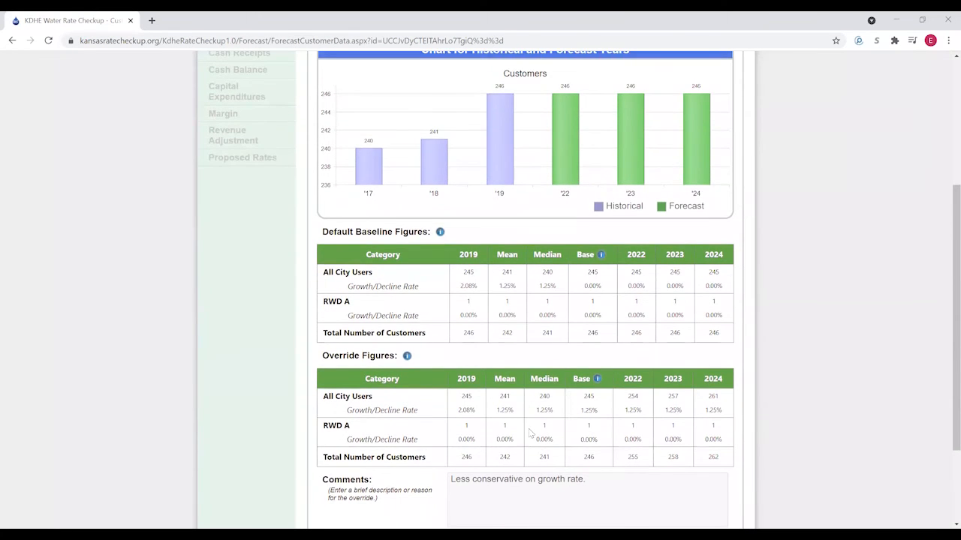
{"action": "scroll", "coordinate": [526, 432], "scroll_direction": "down", "scroll_amount": 1}
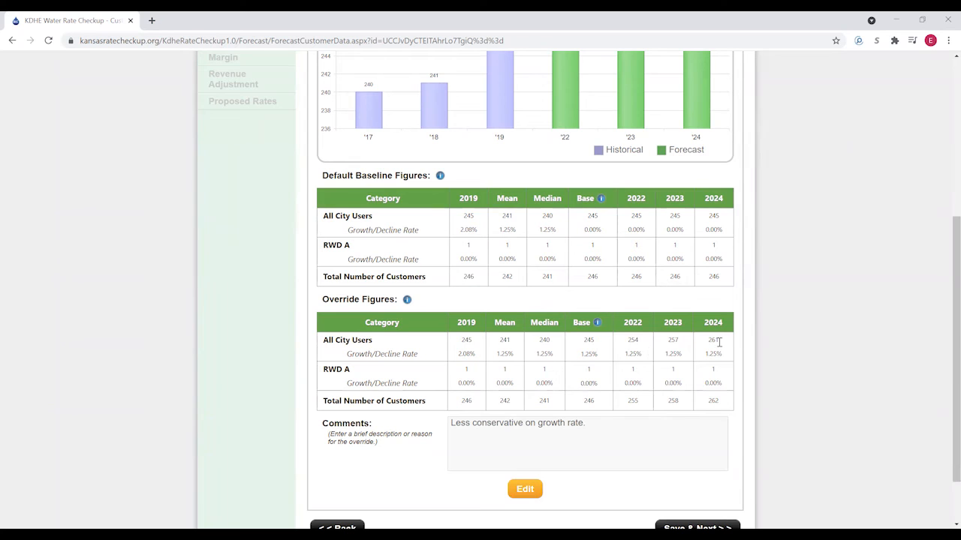
{"action": "scroll", "coordinate": [621, 348], "scroll_direction": "down", "scroll_amount": 1}
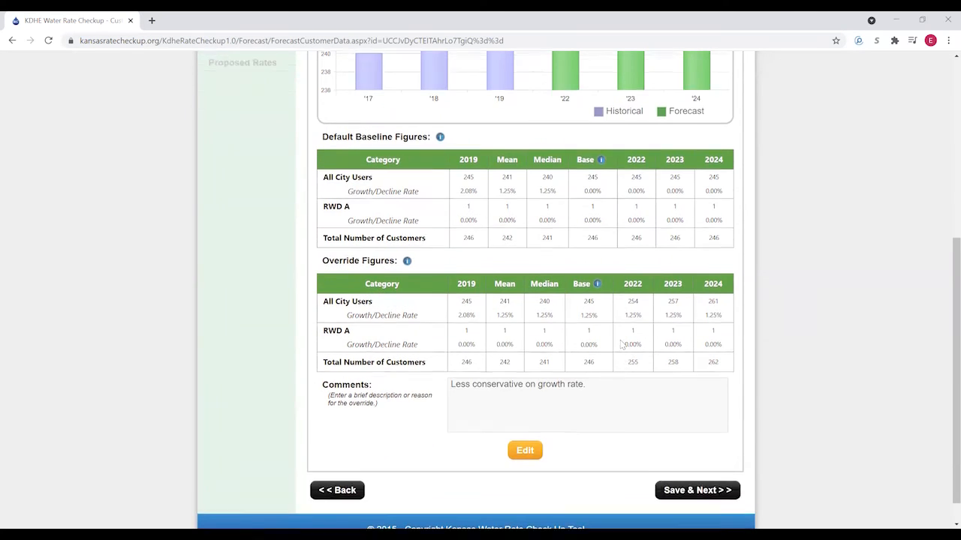
{"action": "scroll", "coordinate": [621, 343], "scroll_direction": "up", "scroll_amount": 1}
{"action": "scroll", "coordinate": [621, 343], "scroll_direction": "down", "scroll_amount": 1}
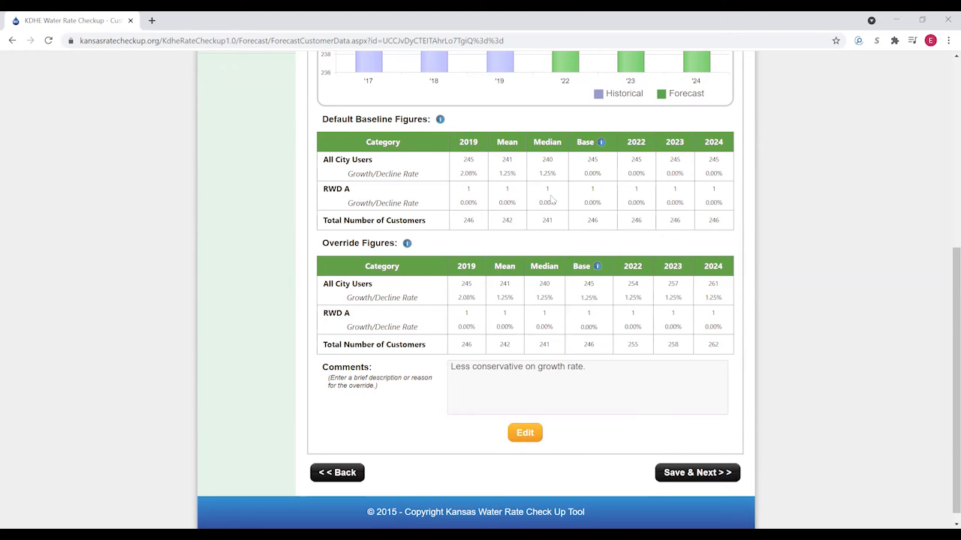
- Save customer data and review Water Demand, rising from 52,592,221 to 53,497,141 gallons by 2024
{"action": "left_click", "coordinate": [710, 476]}
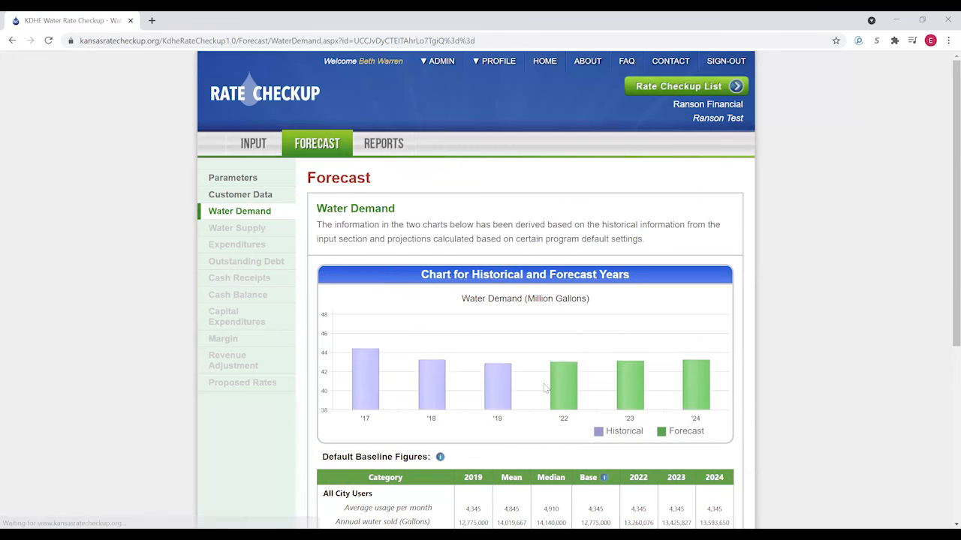
{"action": "scroll", "coordinate": [460, 324], "scroll_direction": "down", "scroll_amount": 2}
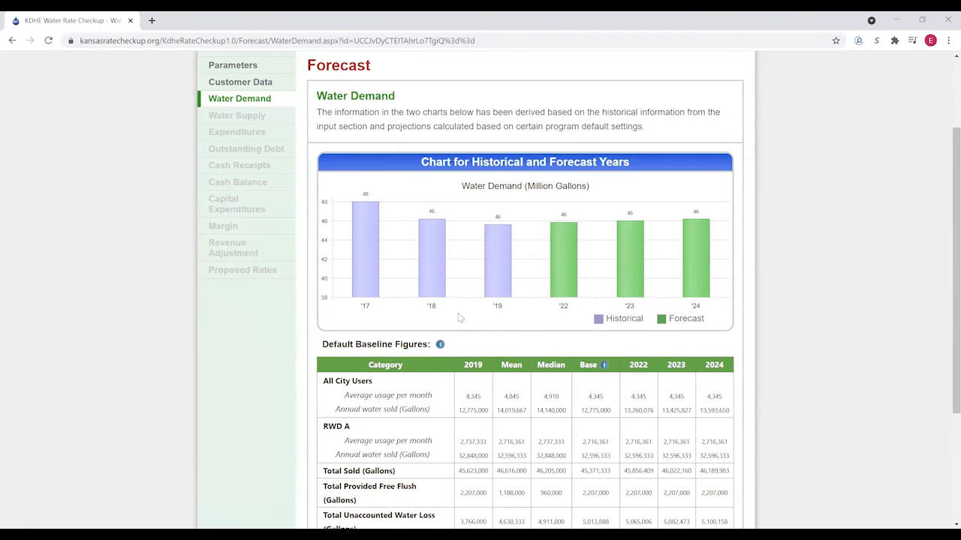
{"action": "scroll", "coordinate": [457, 317], "scroll_direction": "down", "scroll_amount": 1}
{"action": "scroll", "coordinate": [462, 320], "scroll_direction": "up", "scroll_amount": 1}
{"action": "scroll", "coordinate": [466, 321], "scroll_direction": "down", "scroll_amount": 2}
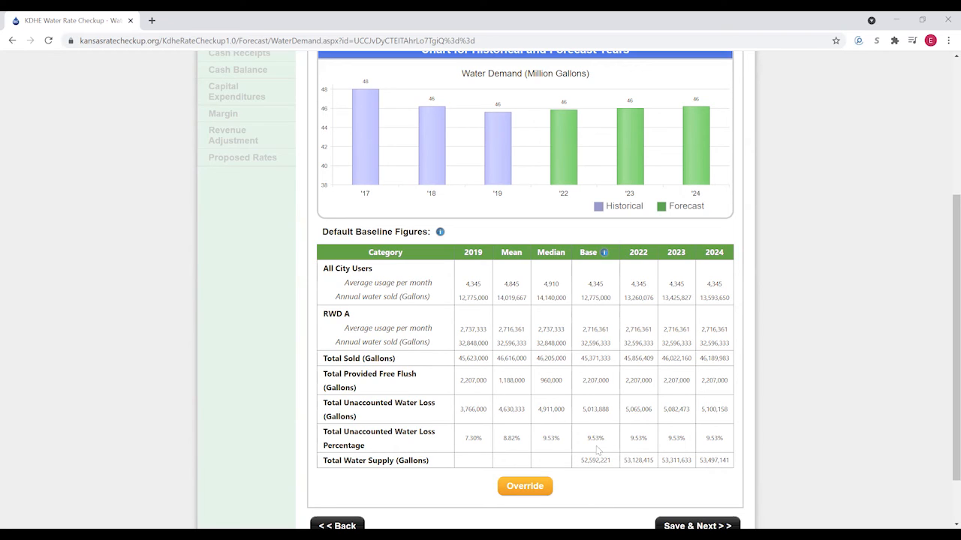
{"action": "scroll", "coordinate": [597, 484], "scroll_direction": "down", "scroll_amount": 1}
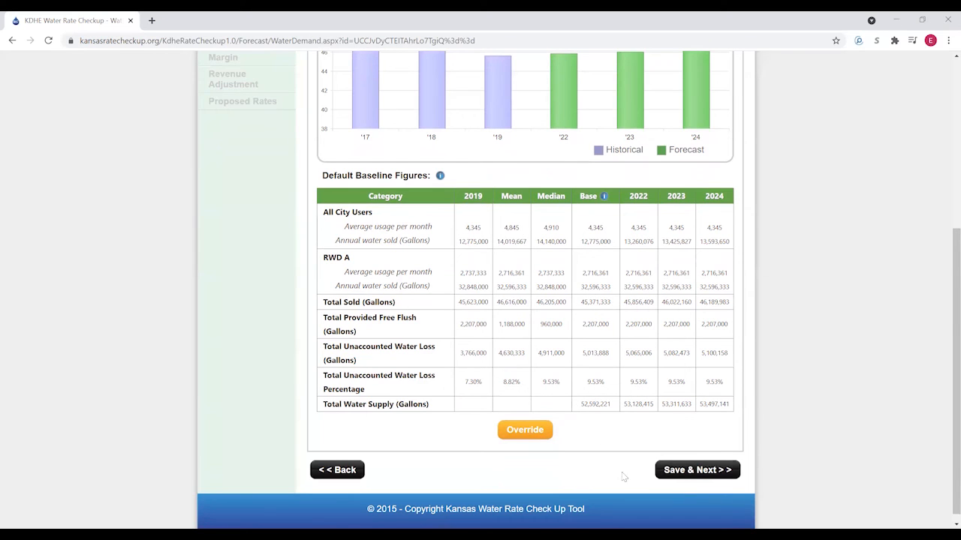
- Accept Water Demand and review the Water Supply baseline with Seller A supplying 100.00%
{"action": "left_click", "coordinate": [698, 474]}
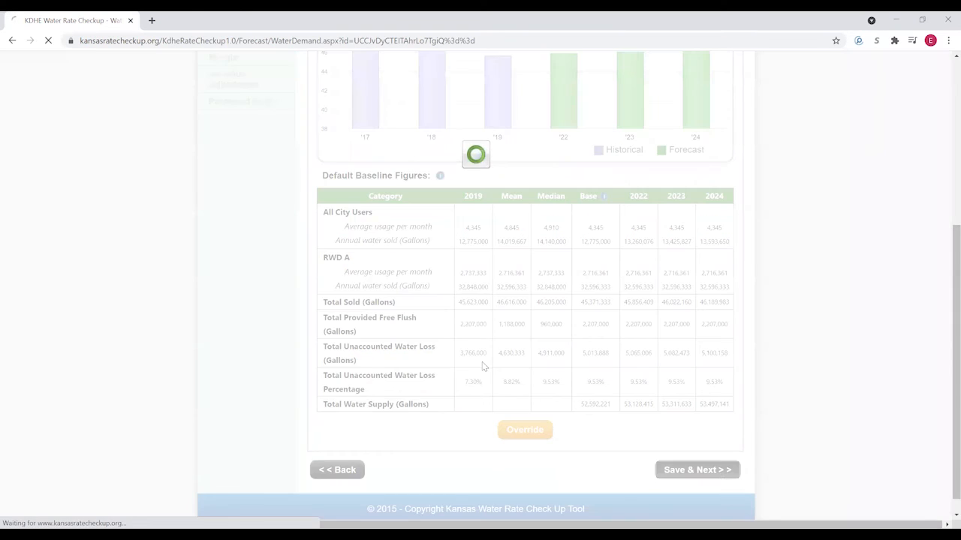
{"action": "scroll", "coordinate": [457, 345], "scroll_direction": "down", "scroll_amount": 3}
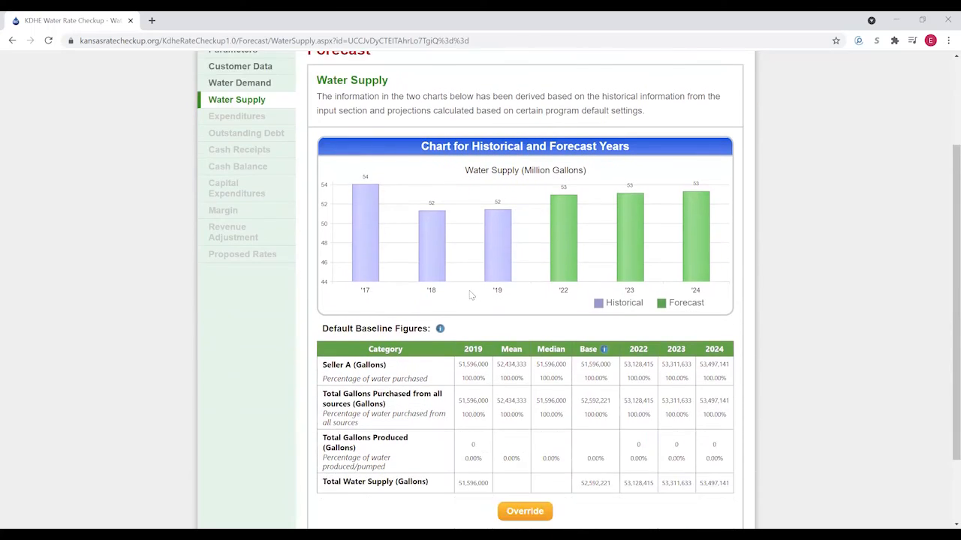
{"action": "scroll", "coordinate": [470, 294], "scroll_direction": "up", "scroll_amount": 1}
{"action": "scroll", "coordinate": [471, 294], "scroll_direction": "down", "scroll_amount": 1}
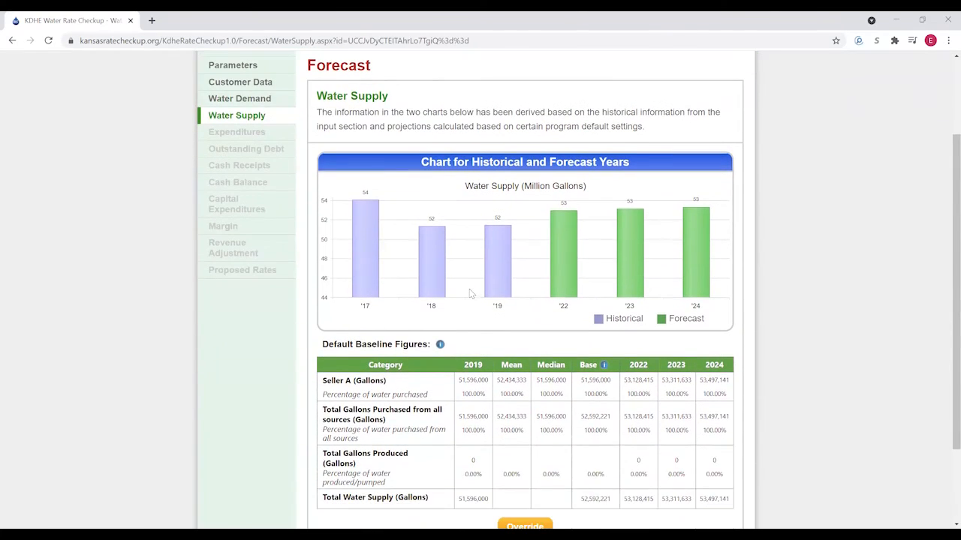
{"action": "scroll", "coordinate": [476, 298], "scroll_direction": "down", "scroll_amount": 1}
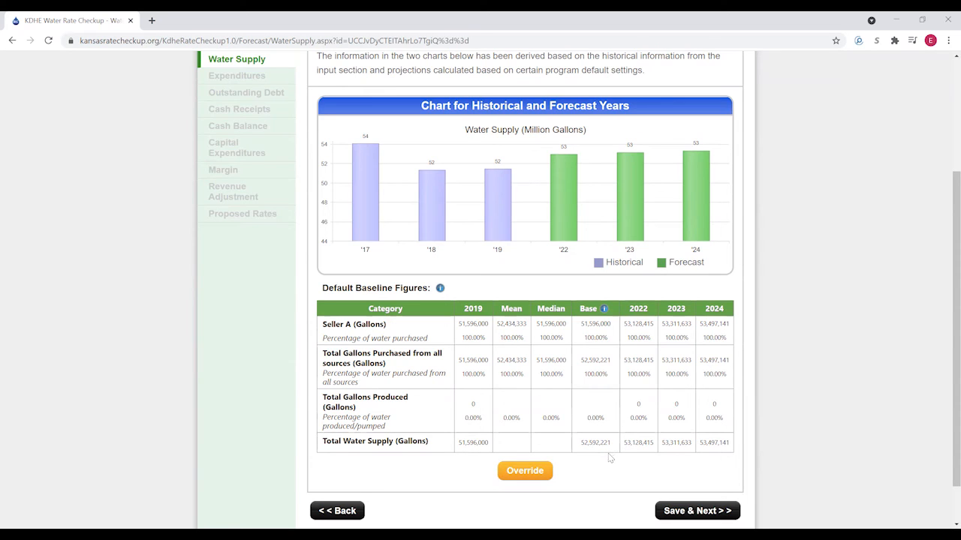
{"action": "scroll", "coordinate": [421, 300], "scroll_direction": "up", "scroll_amount": 1}
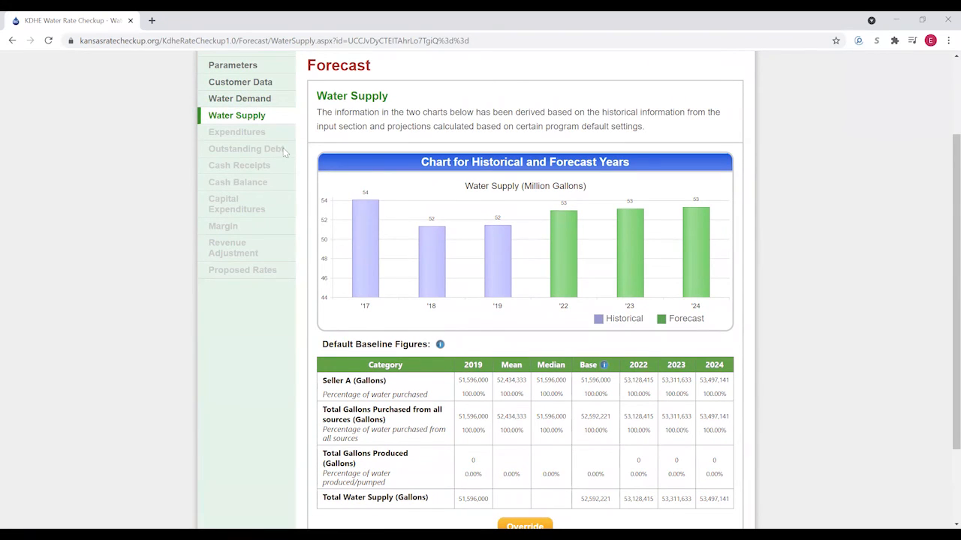
{"action": "scroll", "coordinate": [500, 191], "scroll_direction": "down", "scroll_amount": 2}
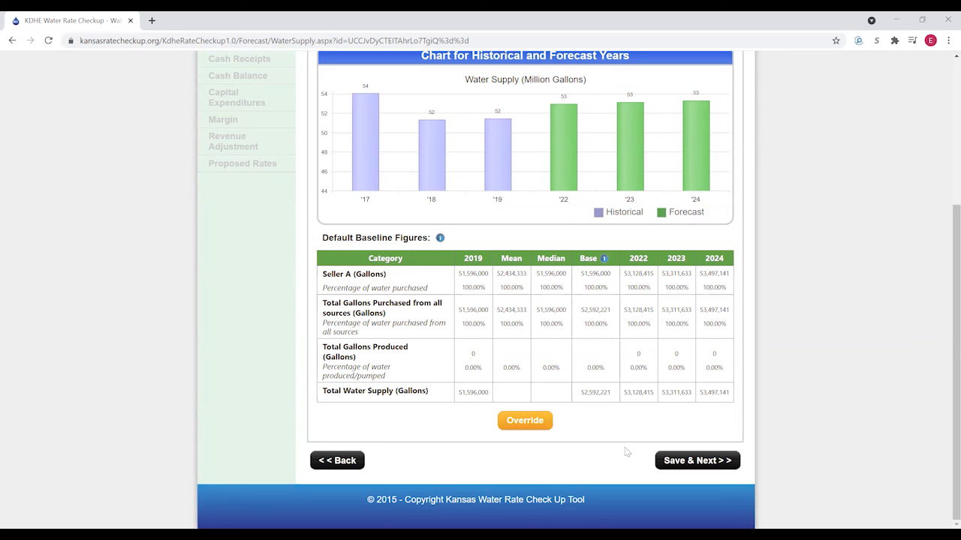
- Accept Water Supply and review Expenditures, rising from $249,763.51 to $292,510.58 by 2024
{"action": "left_click", "coordinate": [702, 464]}
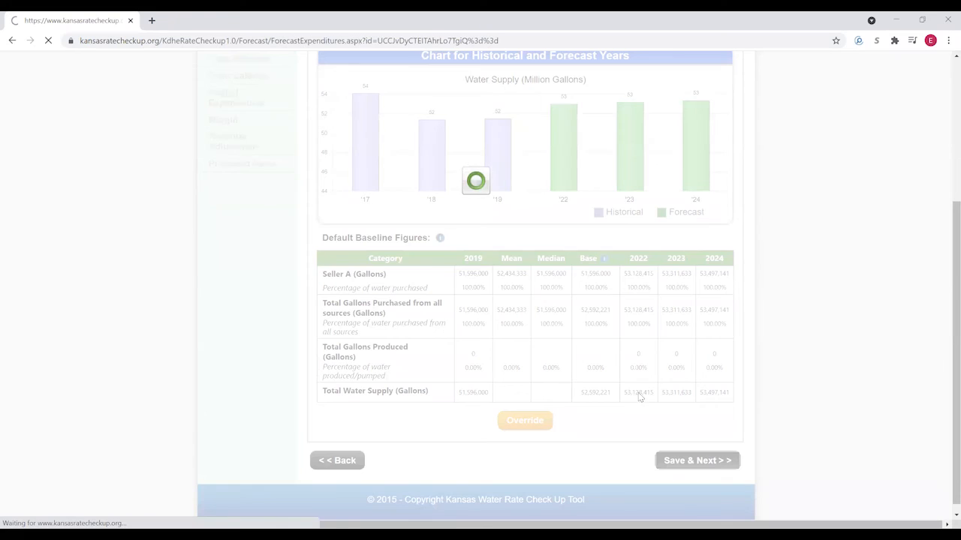
{"action": "scroll", "coordinate": [586, 331], "scroll_direction": "down", "scroll_amount": 3}
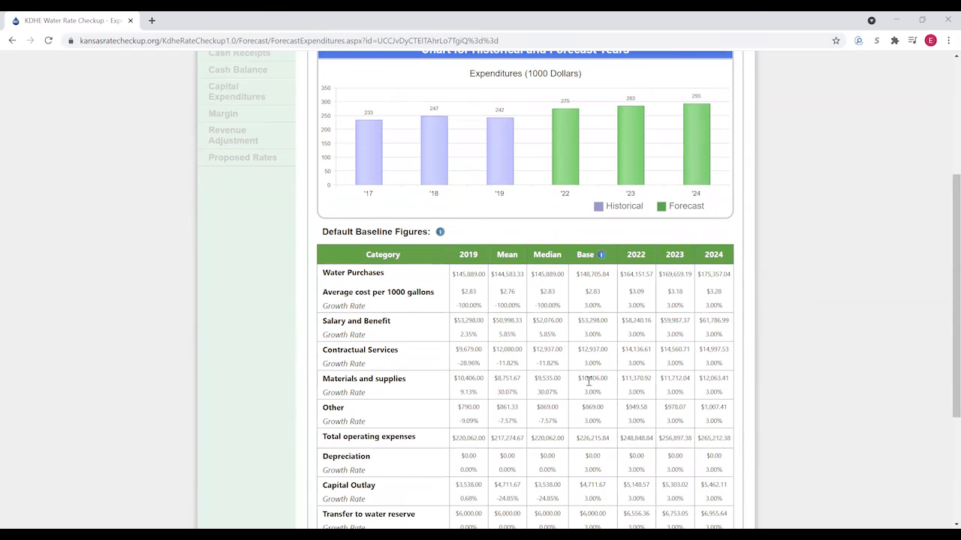
{"action": "scroll", "coordinate": [591, 385], "scroll_direction": "down", "scroll_amount": 2}
{"action": "scroll", "coordinate": [590, 381], "scroll_direction": "up", "scroll_amount": 2}
{"action": "scroll", "coordinate": [573, 358], "scroll_direction": "down", "scroll_amount": 1}
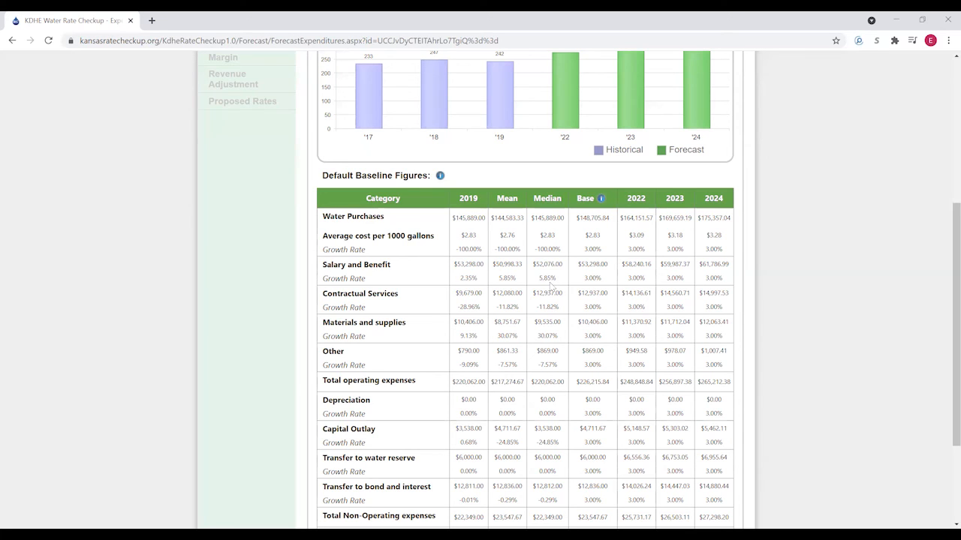
{"action": "scroll", "coordinate": [599, 271], "scroll_direction": "down", "scroll_amount": 1}
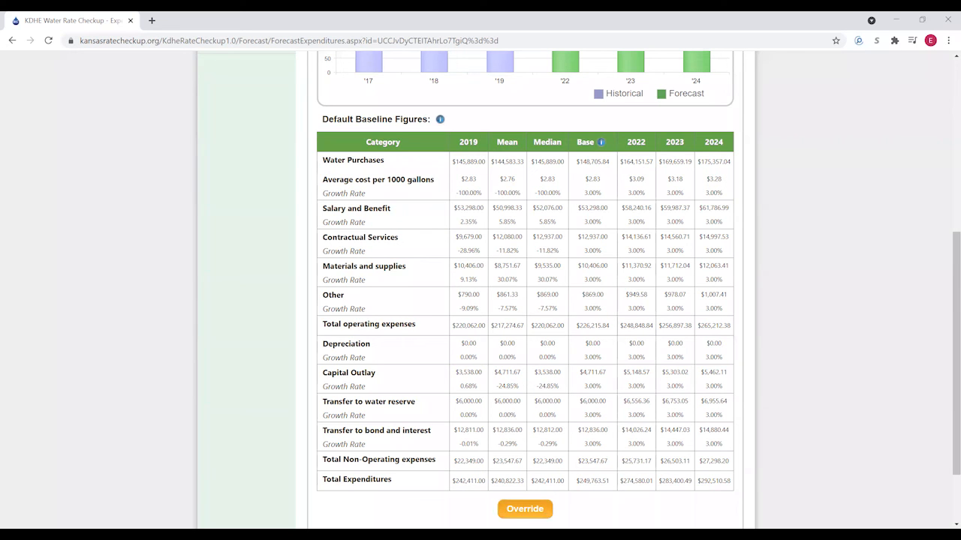
- Override expenditures, setting the Transfer to bond and interest amount and growth rate to 0
{"action": "left_click", "coordinate": [524, 510]}
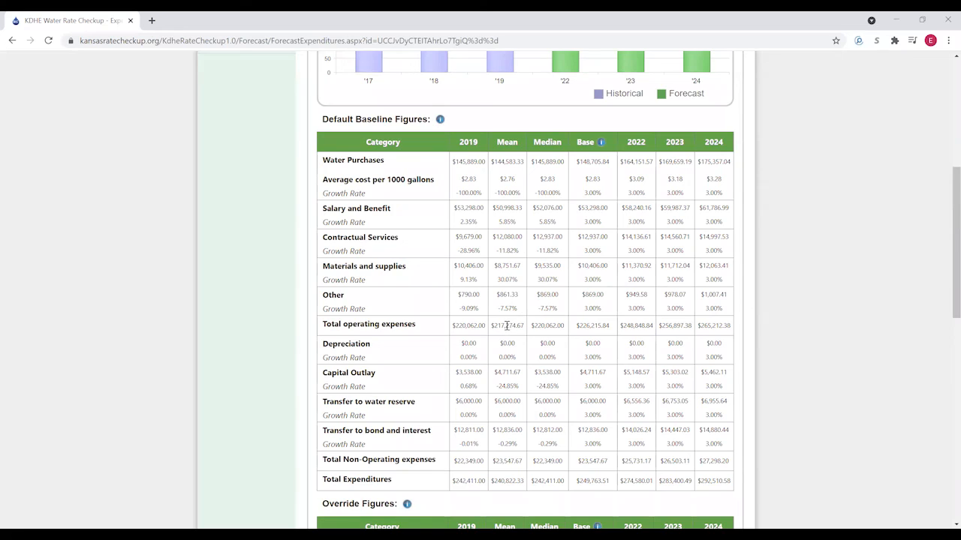
{"action": "scroll", "coordinate": [518, 334], "scroll_direction": "down", "scroll_amount": 1}
{"action": "scroll", "coordinate": [527, 377], "scroll_direction": "down", "scroll_amount": 7}
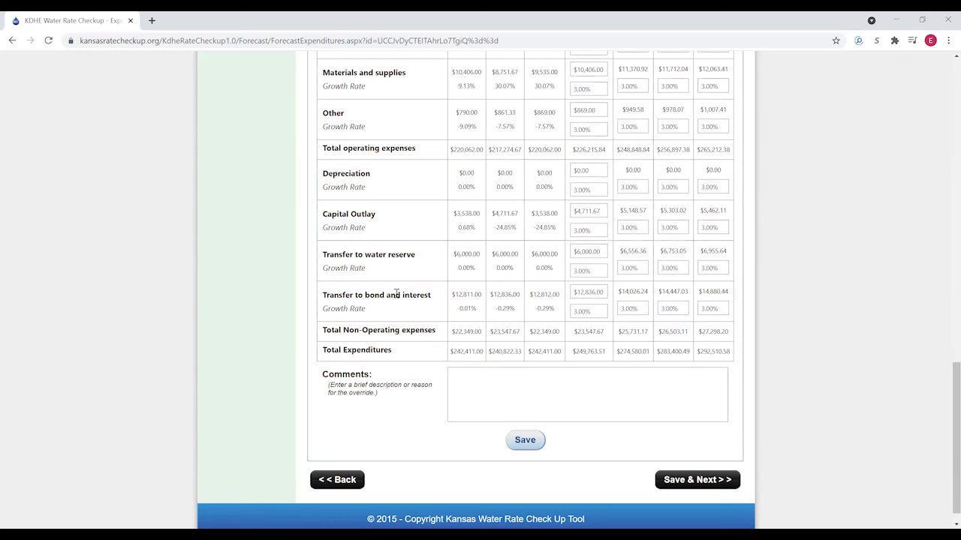
{"action": "left_click", "coordinate": [598, 293]}
{"action": "type", "text": "0"}
{"action": "left_click", "coordinate": [595, 310]}
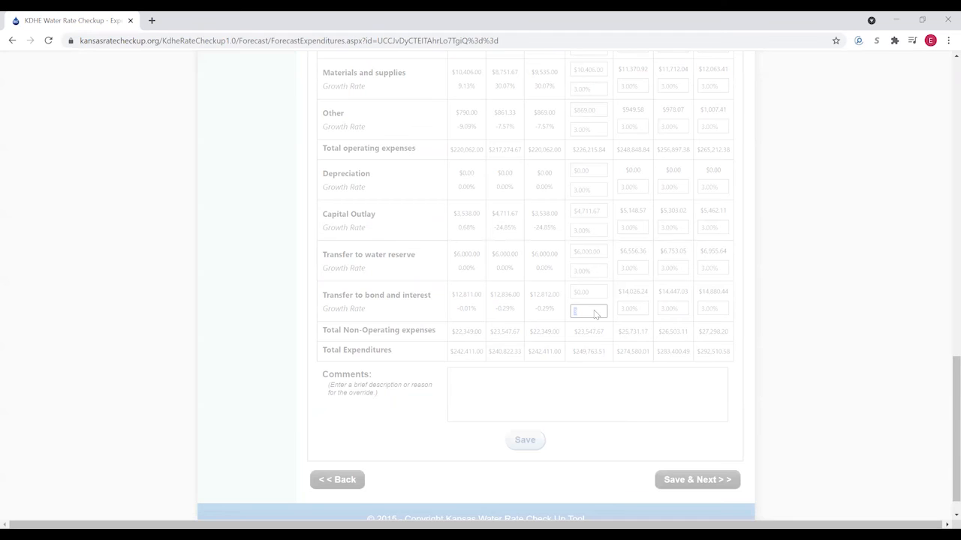
{"action": "left_click", "coordinate": [594, 310]}
{"action": "type", "text": "0"}
{"action": "key", "text": "Return"}
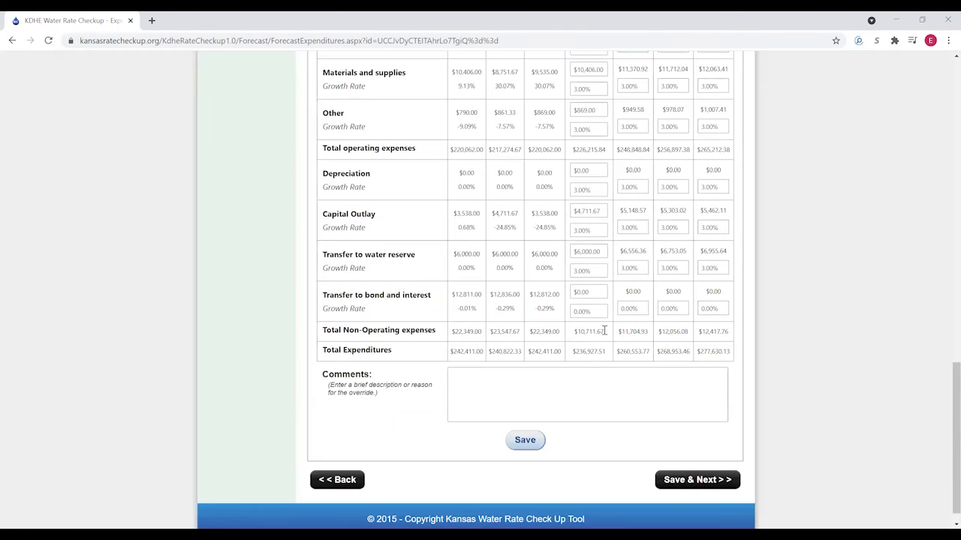
- Comment 'Exclude debt payments' and save the expenditure overrides, leaving a $277,630.13 2024 total
{"action": "scroll", "coordinate": [370, 344], "scroll_direction": "up", "scroll_amount": 2}
{"action": "scroll", "coordinate": [371, 345], "scroll_direction": "up", "scroll_amount": 7}
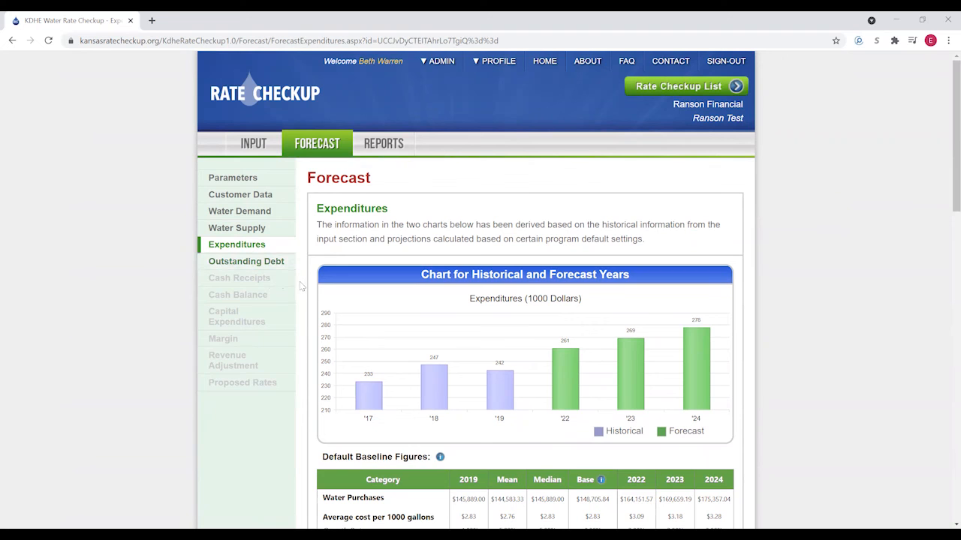
{"action": "scroll", "coordinate": [545, 345], "scroll_direction": "down", "scroll_amount": 6}
{"action": "scroll", "coordinate": [613, 375], "scroll_direction": "down", "scroll_amount": 5}
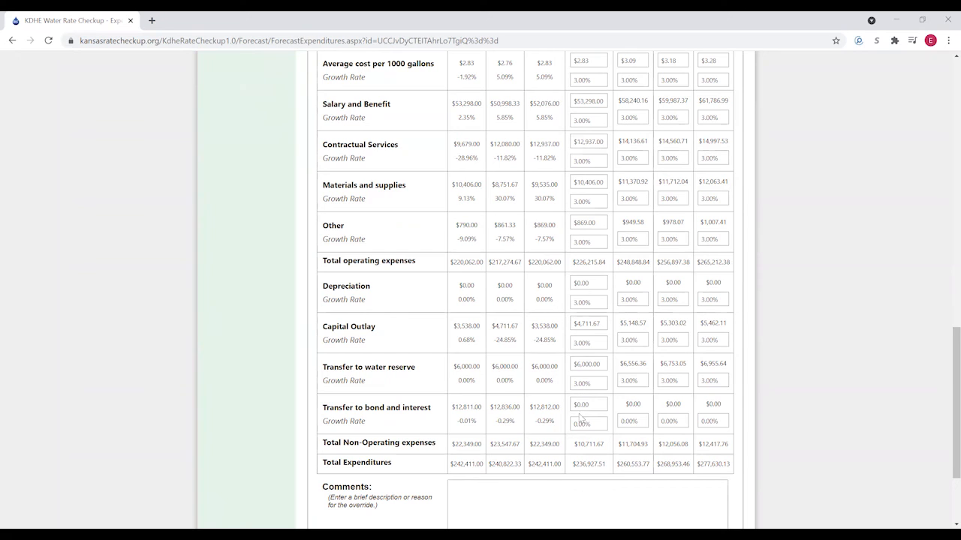
{"action": "scroll", "coordinate": [548, 299], "scroll_direction": "up", "scroll_amount": 1}
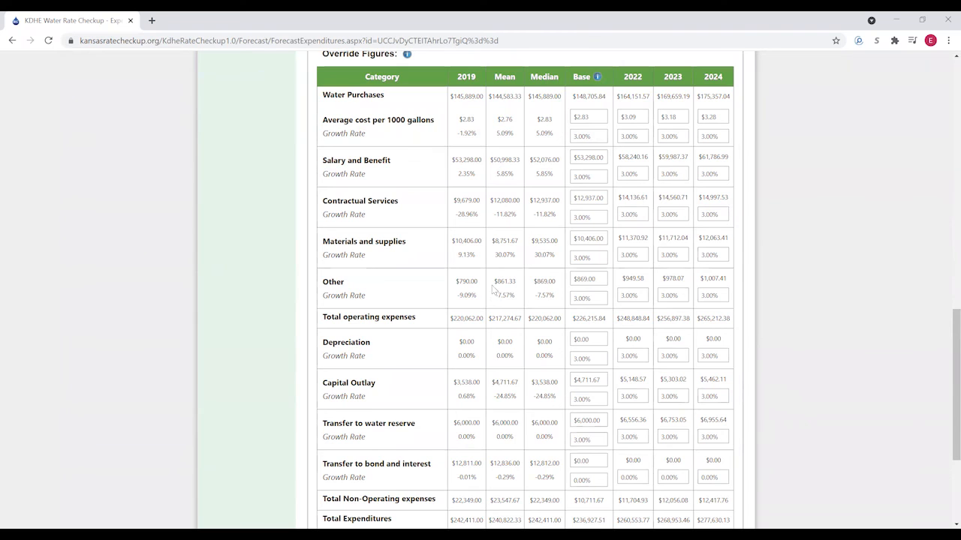
{"action": "scroll", "coordinate": [493, 289], "scroll_direction": "down", "scroll_amount": 2}
{"action": "left_click", "coordinate": [479, 432]}
{"action": "type", "text": "Exclud"}
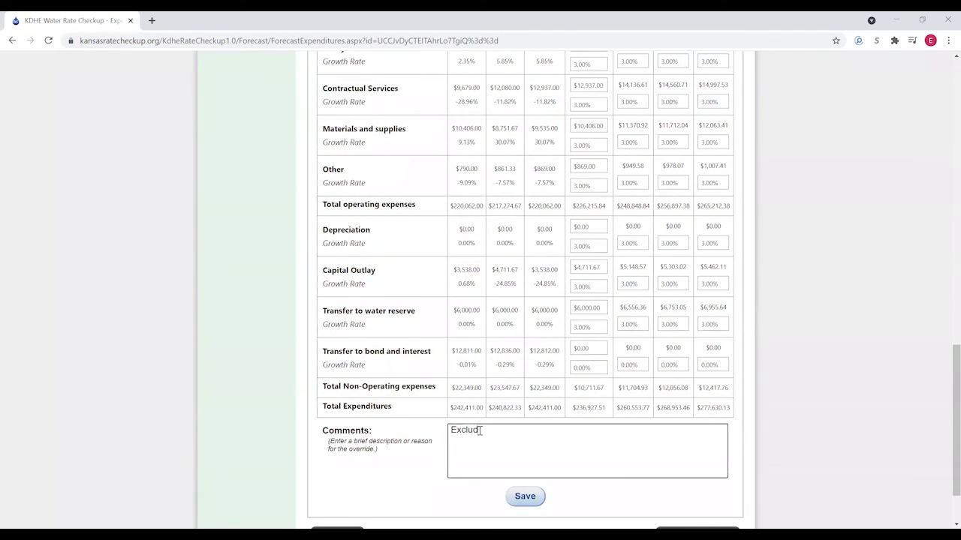
{"action": "type", "text": "e debt payments"}
{"action": "left_click", "coordinate": [525, 499]}
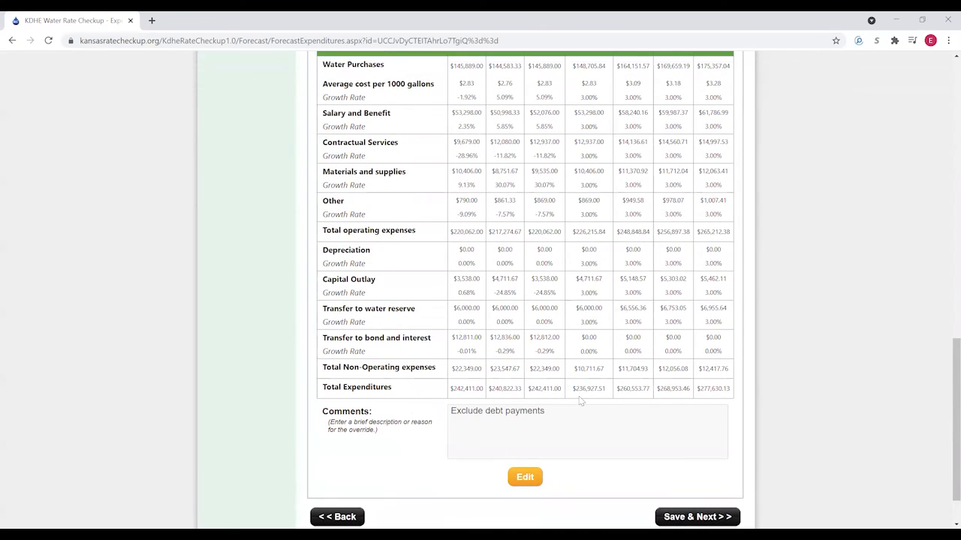
{"action": "scroll", "coordinate": [579, 402], "scroll_direction": "up", "scroll_amount": 2}
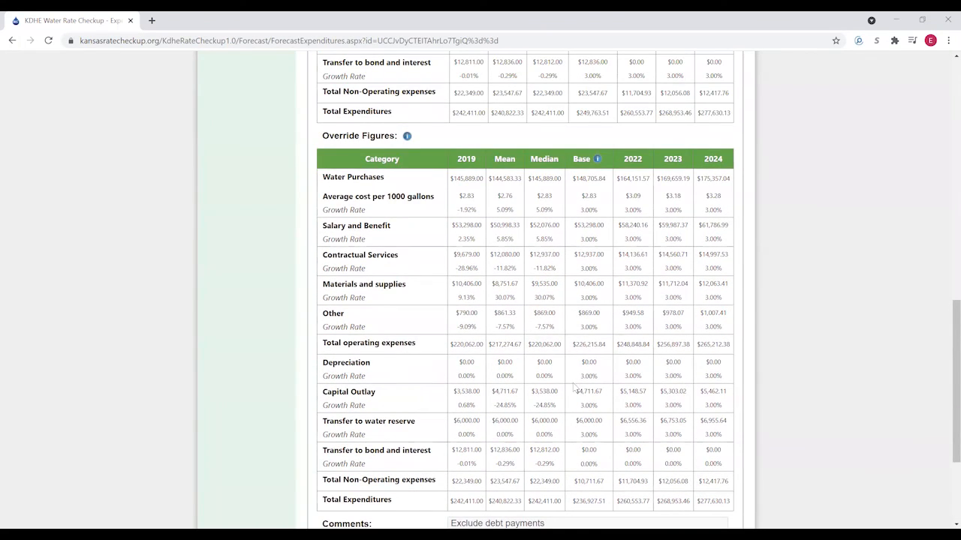
{"action": "scroll", "coordinate": [572, 378], "scroll_direction": "down", "scroll_amount": 3}
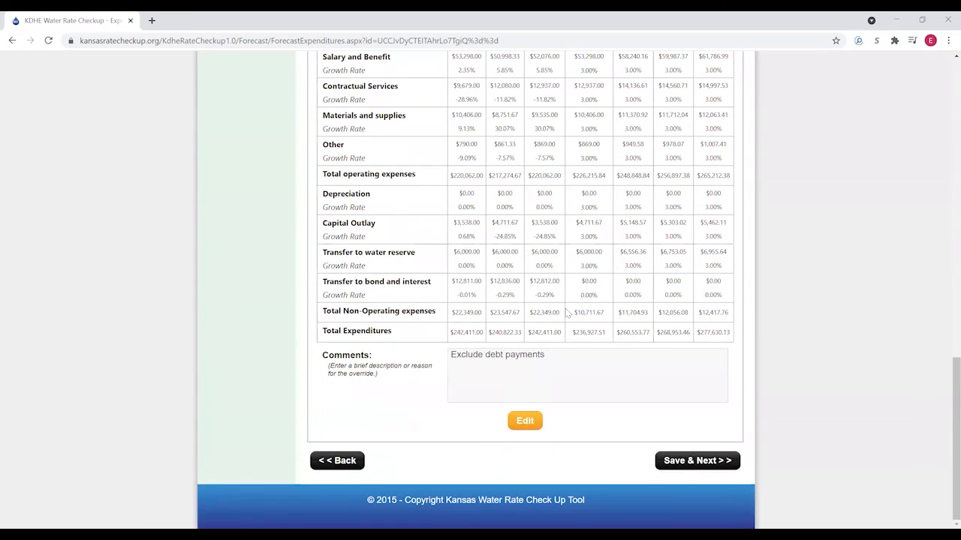
- On Outstanding Debt, enter a $25,250.00 G.O Bond payment for 2022, 2023 and 2024
{"action": "left_click", "coordinate": [703, 465]}
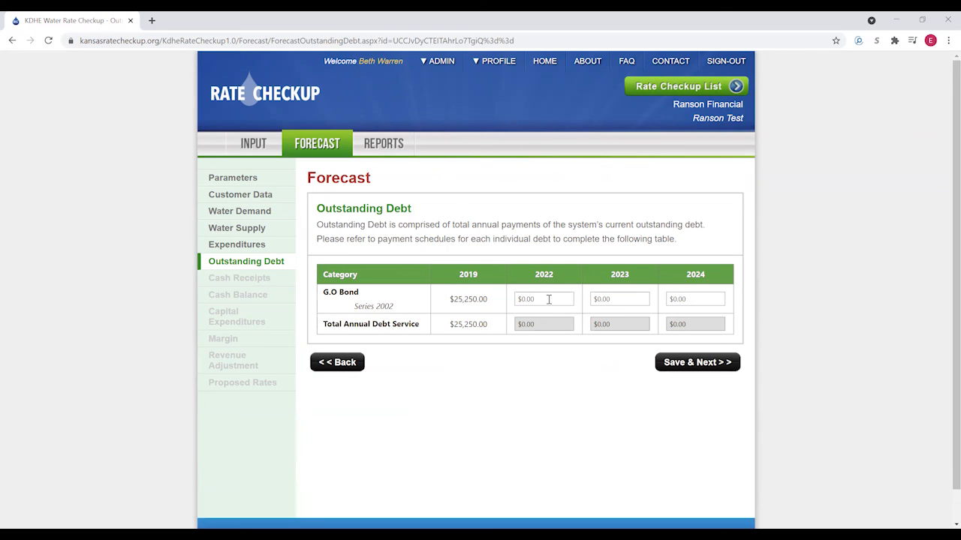
{"action": "left_click", "coordinate": [558, 298]}
{"action": "left_click", "coordinate": [617, 302]}
{"action": "type", "text": "2"}
{"action": "type", "text": "2"}
{"action": "type", "text": "5250"}
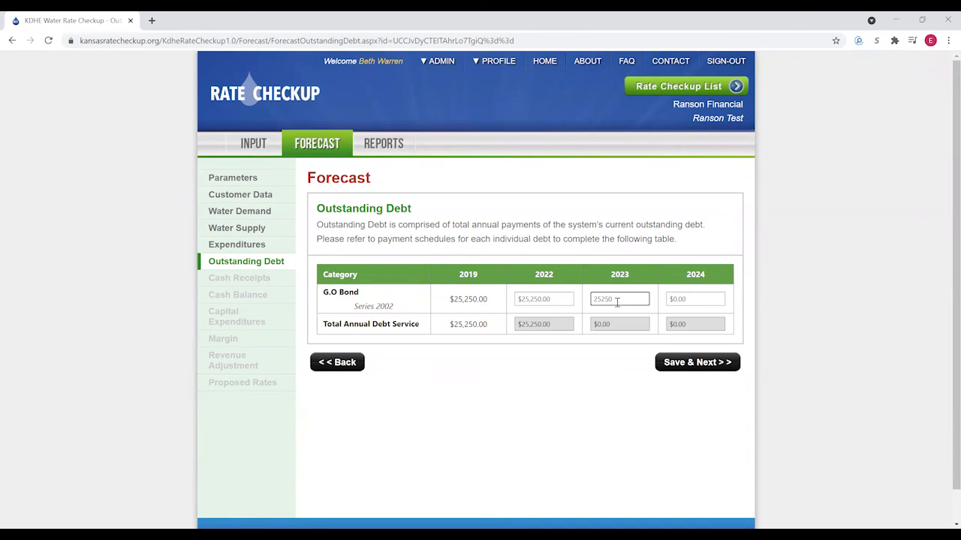
{"action": "left_click", "coordinate": [703, 299]}
{"action": "type", "text": "25250"}
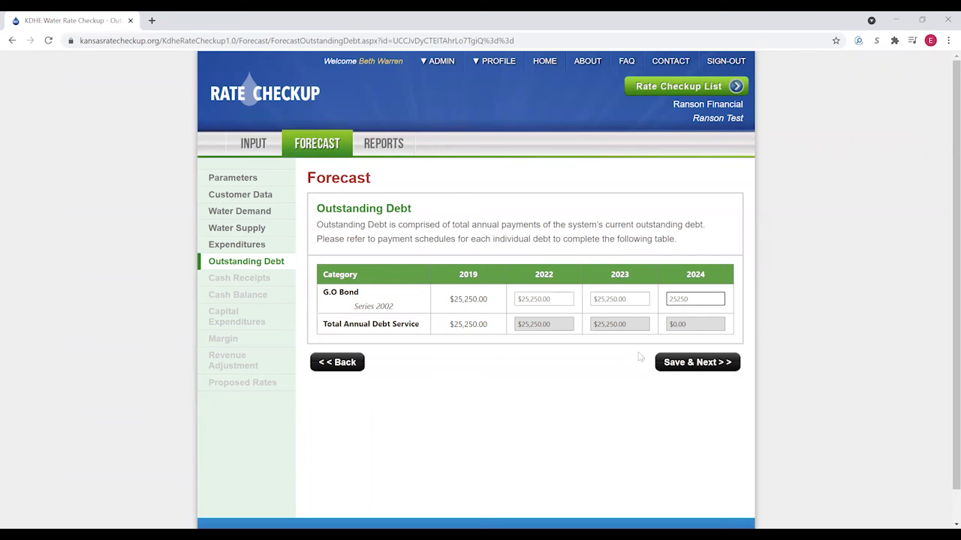
{"action": "left_click", "coordinate": [579, 385]}
- On Cash Receipts, override the RWD reimbursements base amount to zero
{"action": "left_click", "coordinate": [694, 366]}
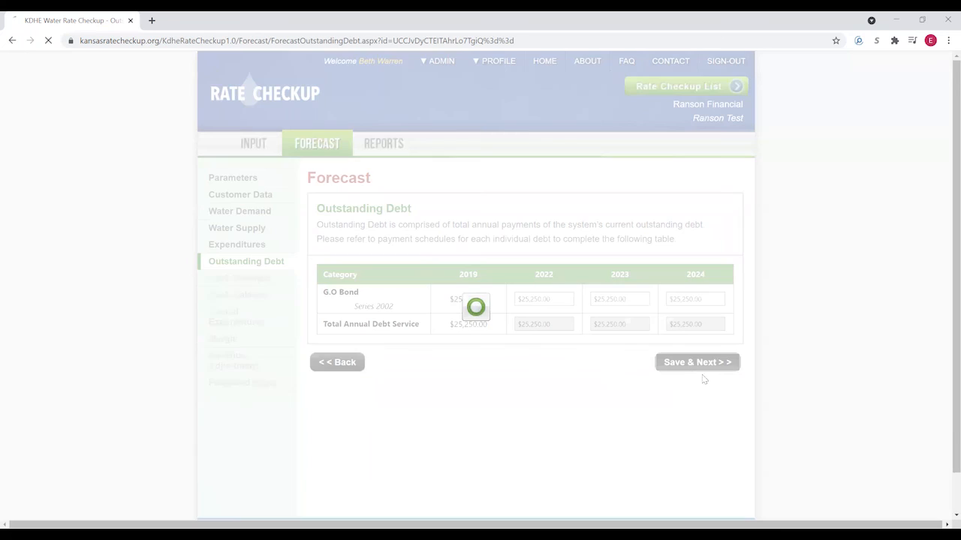
{"action": "scroll", "coordinate": [467, 302], "scroll_direction": "down", "scroll_amount": 3}
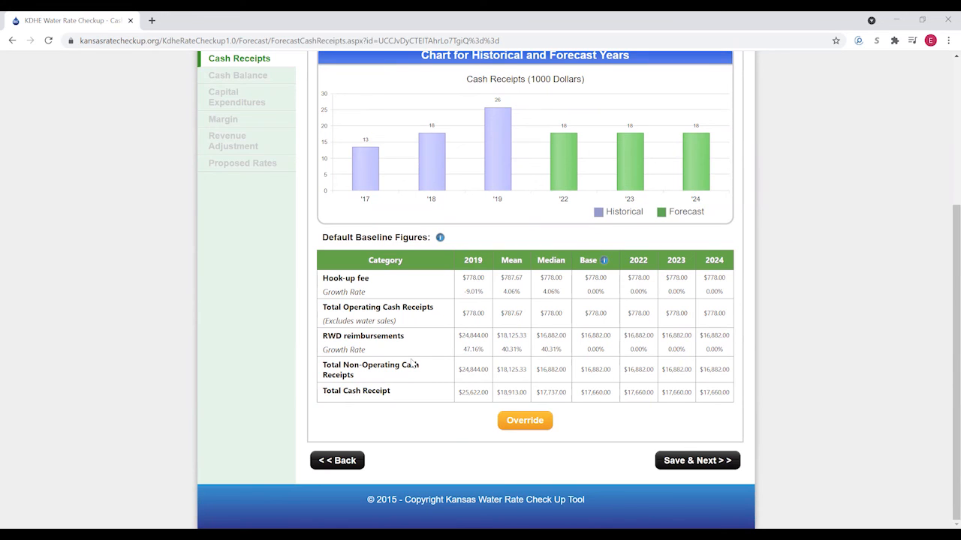
{"action": "scroll", "coordinate": [412, 364], "scroll_direction": "up", "scroll_amount": 1}
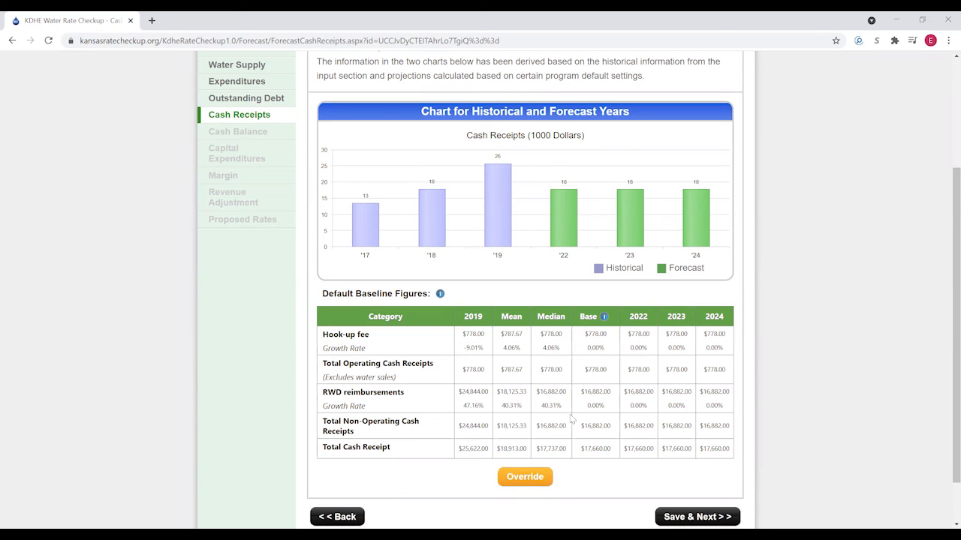
{"action": "left_click", "coordinate": [525, 478]}
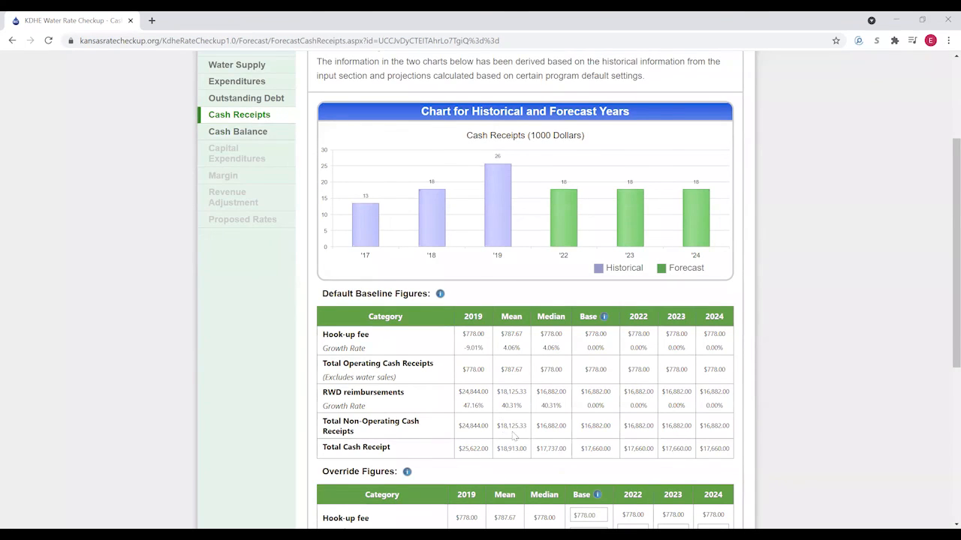
{"action": "scroll", "coordinate": [557, 405], "scroll_direction": "down", "scroll_amount": 3}
{"action": "left_click", "coordinate": [591, 361]}
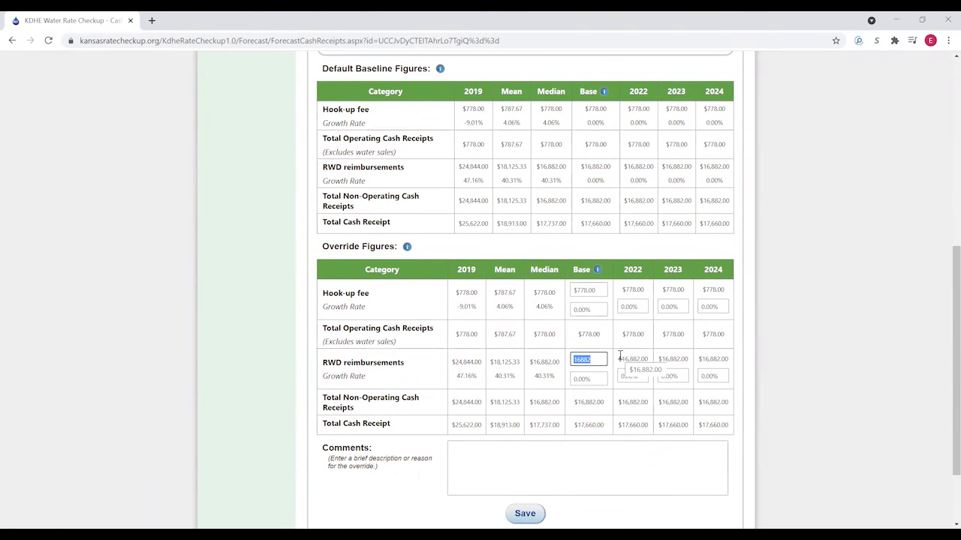
{"action": "key", "text": "BackSpace"}
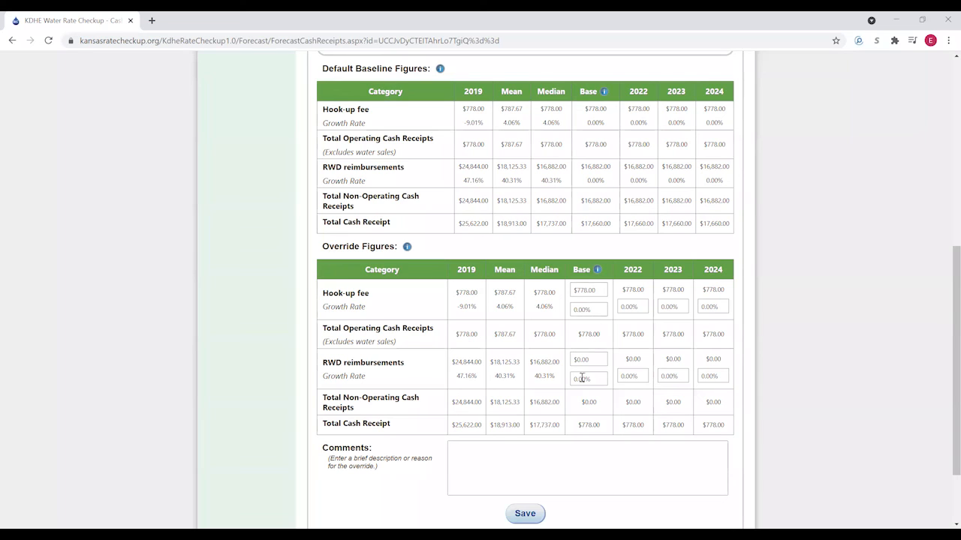
- Save the override with the comment 'Remove nonrecurring revenue'
{"action": "scroll", "coordinate": [578, 378], "scroll_direction": "down", "scroll_amount": 1}
{"action": "left_click", "coordinate": [510, 398]}
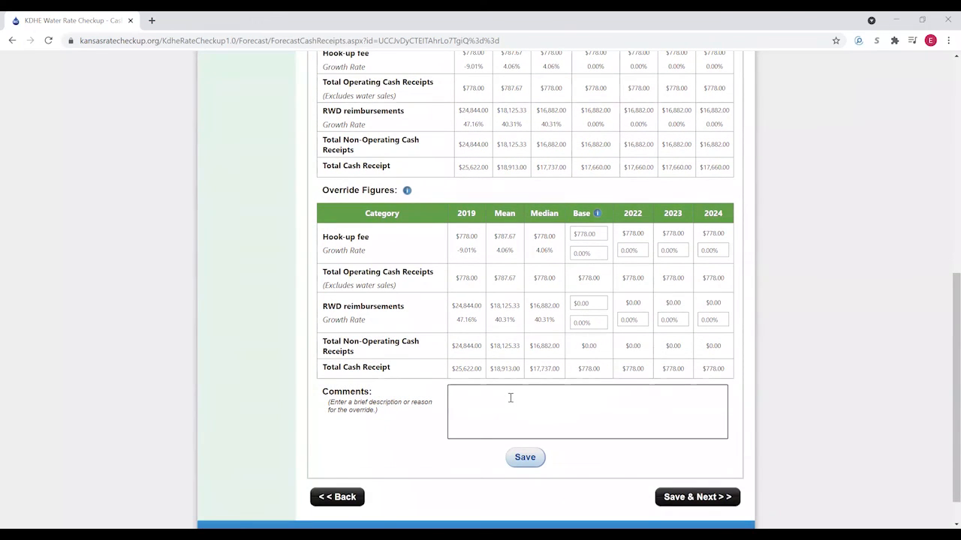
{"action": "type", "text": "Remove nonrecurring revenue"}
{"action": "left_click", "coordinate": [524, 458]}
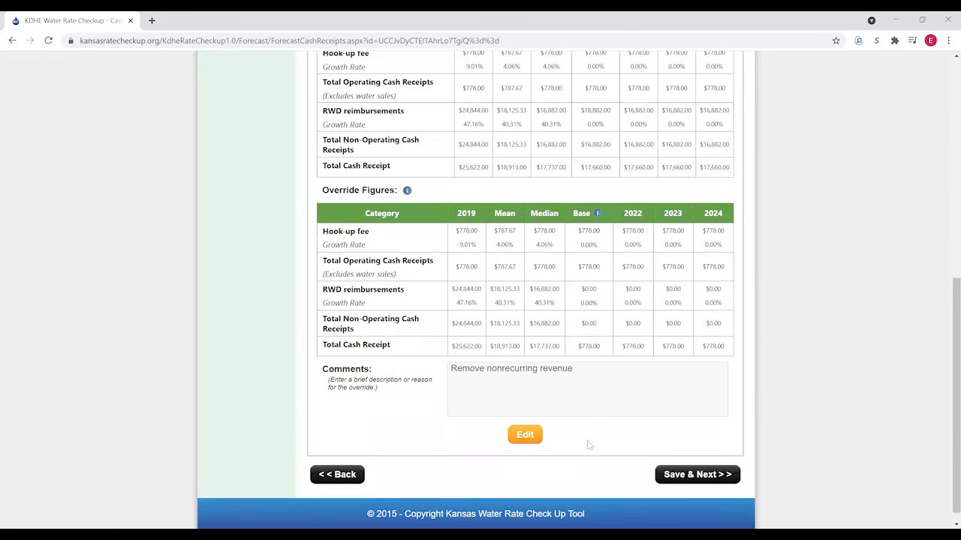
- Review the Cash Balance ending balance and other-funds question, then save and continue to Capital Expenditures
{"action": "left_click", "coordinate": [689, 474]}
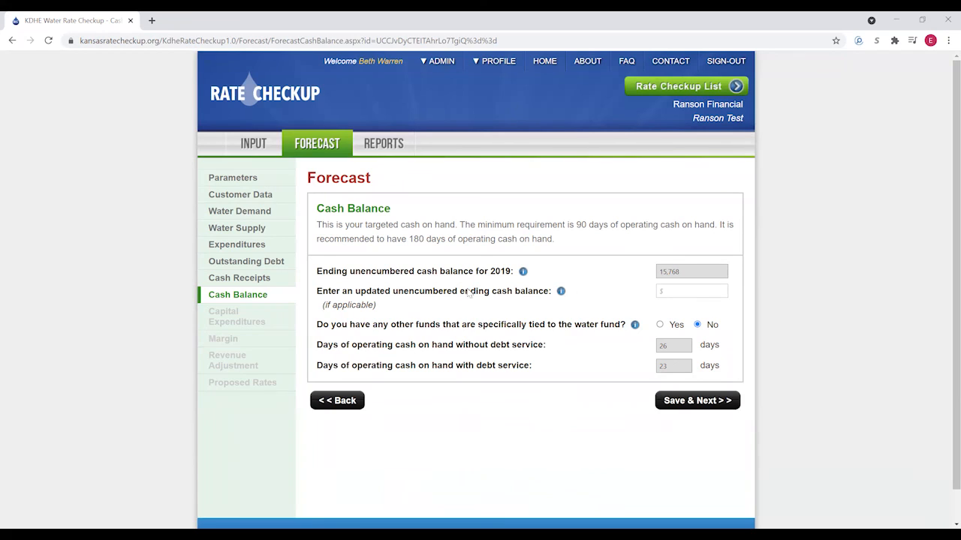
{"action": "left_click", "coordinate": [669, 292]}
{"action": "left_click", "coordinate": [660, 325]}
{"action": "scroll", "coordinate": [668, 330], "scroll_direction": "down", "scroll_amount": 2}
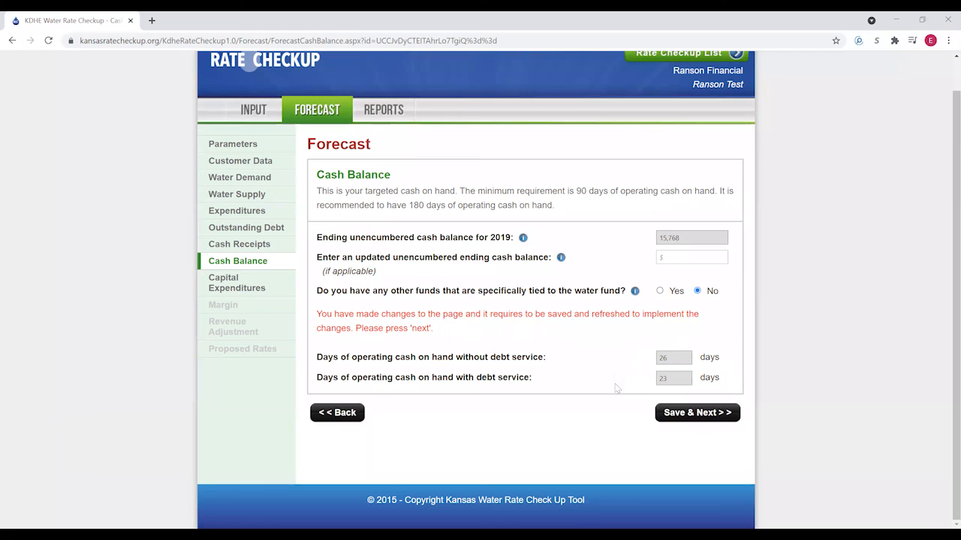
{"action": "left_click", "coordinate": [705, 418]}
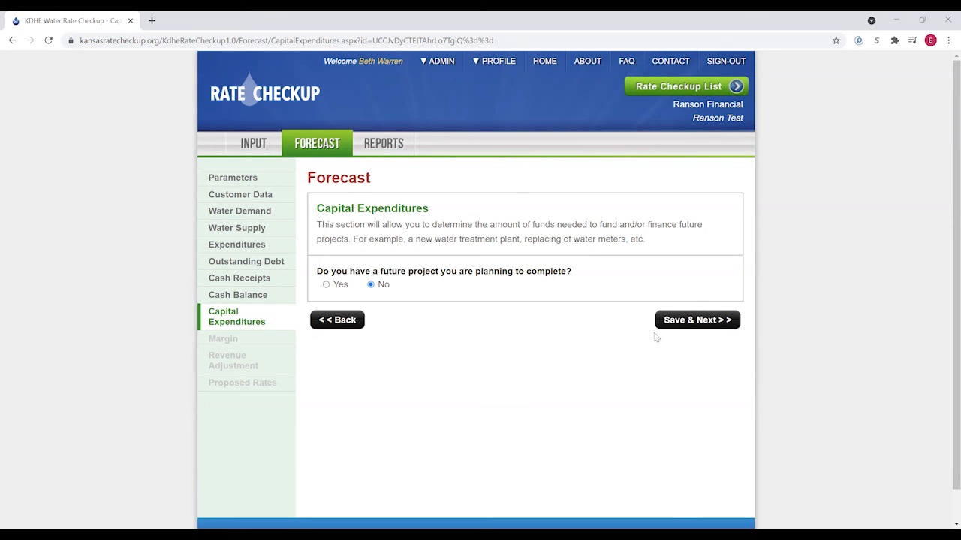
- Save Capital Expenditures with No future project planned and open the Margin forecast
{"action": "left_click", "coordinate": [692, 323]}
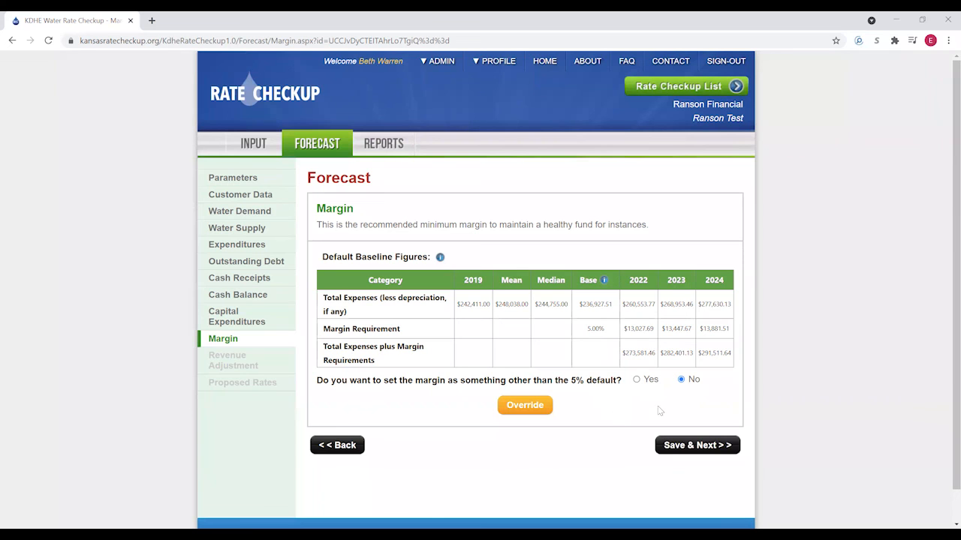
- Keep the default 5% margin and accept the Revenue Adjustment to reach Proposed Rates
{"action": "left_click", "coordinate": [637, 383]}
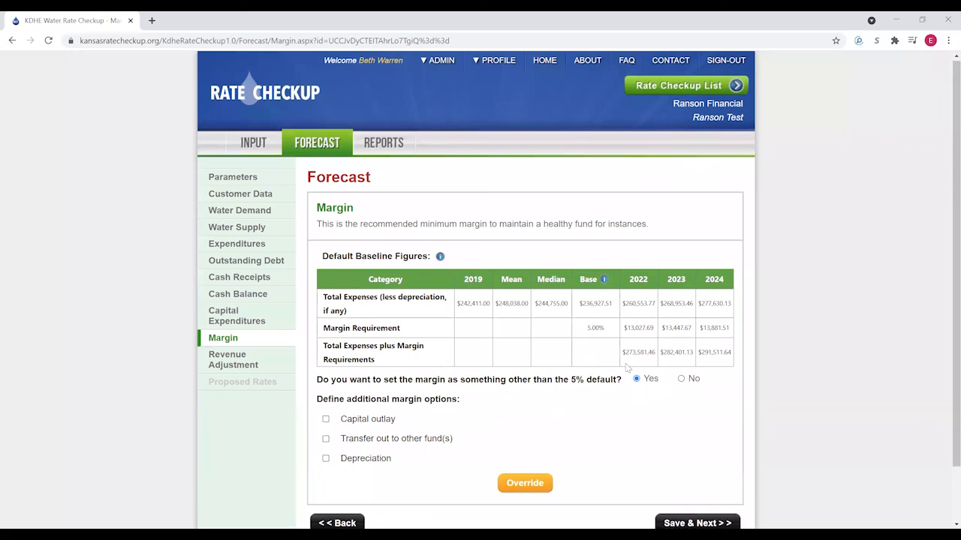
{"action": "scroll", "coordinate": [410, 359], "scroll_direction": "down", "scroll_amount": 1}
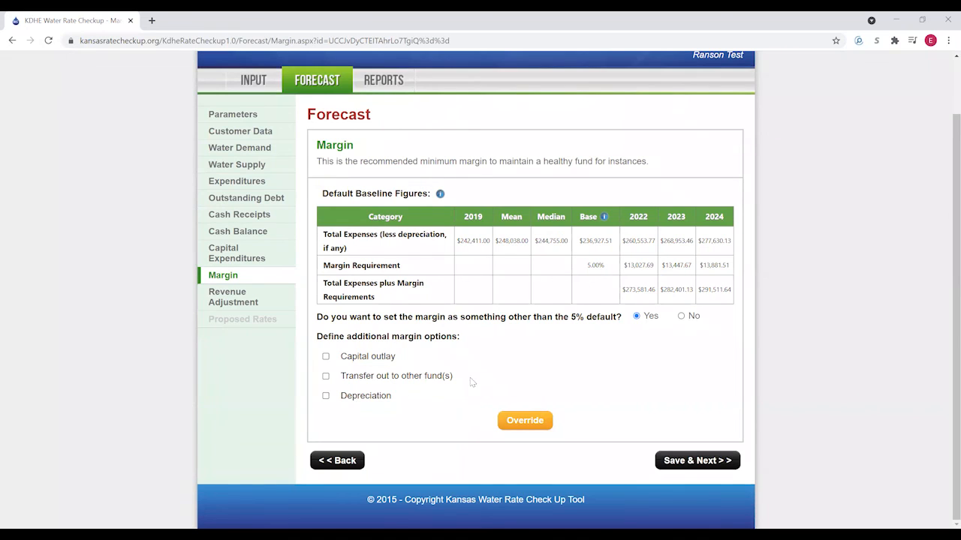
{"action": "left_click", "coordinate": [681, 316]}
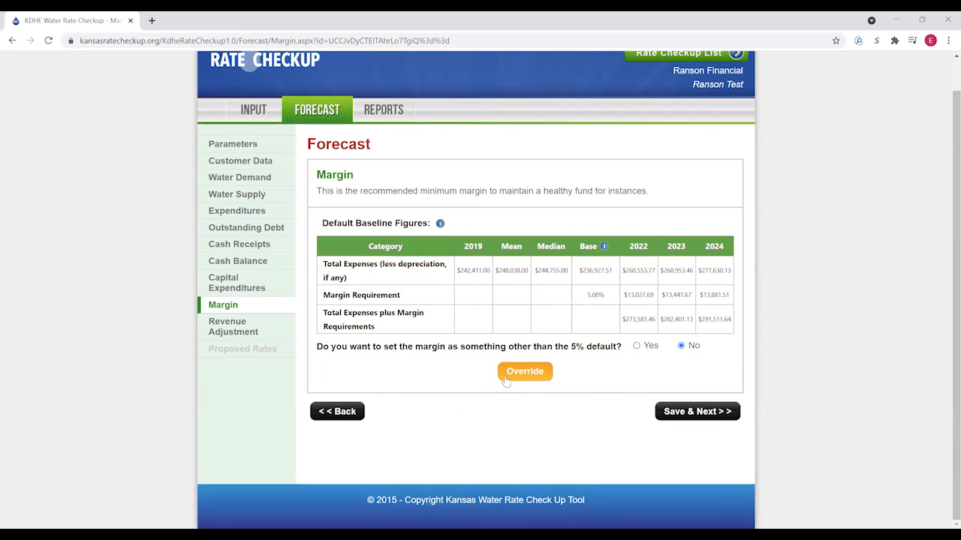
{"action": "left_click", "coordinate": [696, 412]}
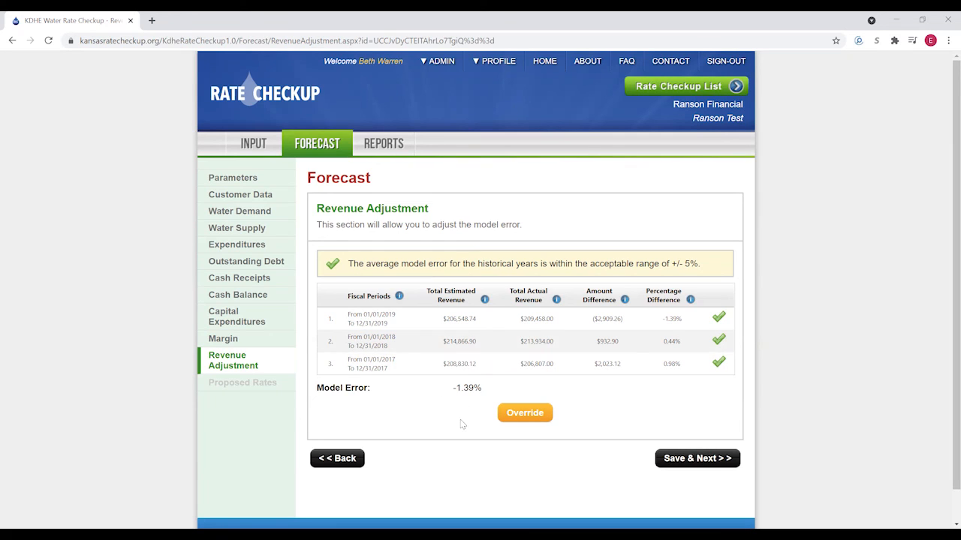
{"action": "left_click", "coordinate": [697, 460]}
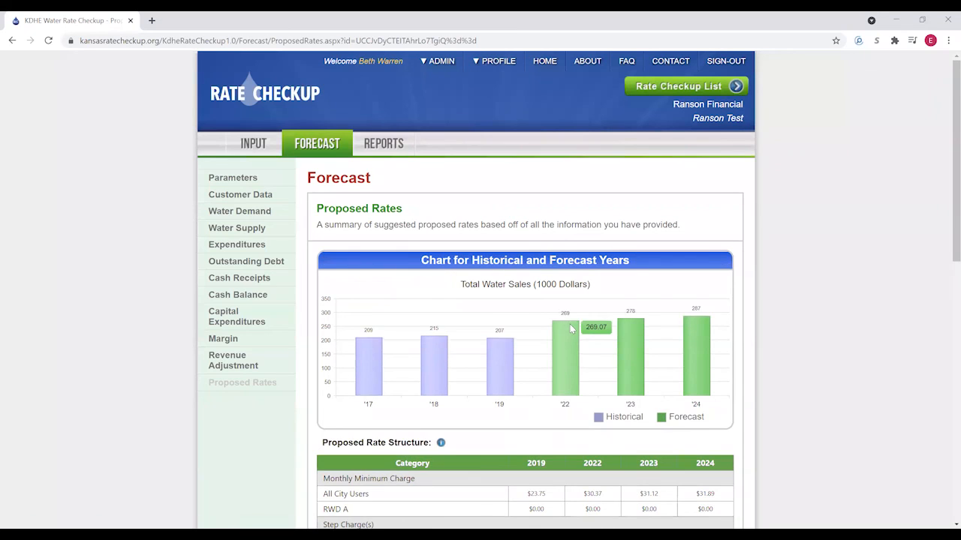
- Review the Proposed Rates chart and table (27.85% for 2022, 2.47% for 2023–2024) and save
{"action": "scroll", "coordinate": [559, 307], "scroll_direction": "down", "scroll_amount": 1}
{"action": "scroll", "coordinate": [546, 285], "scroll_direction": "down", "scroll_amount": 1}
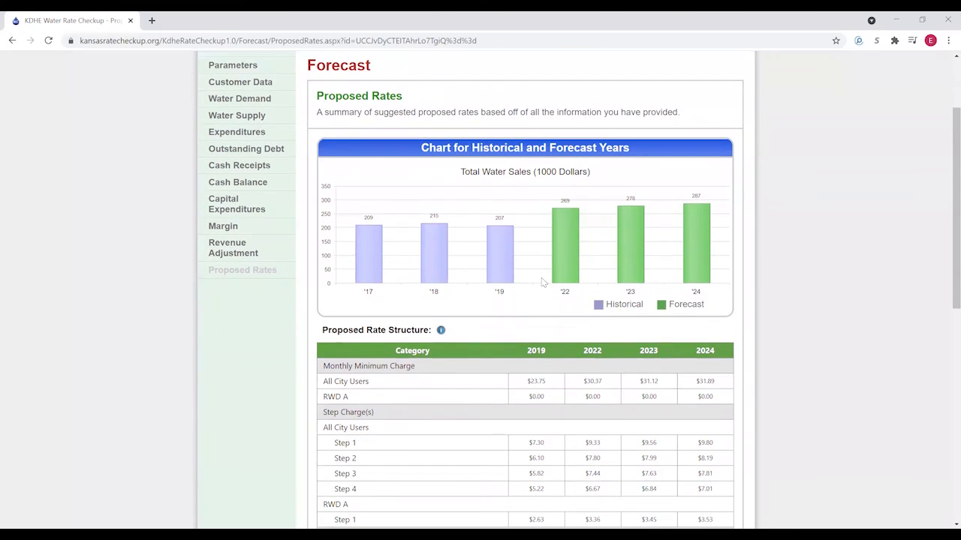
{"action": "scroll", "coordinate": [544, 282], "scroll_direction": "down", "scroll_amount": 1}
{"action": "scroll", "coordinate": [542, 281], "scroll_direction": "up", "scroll_amount": 1}
{"action": "scroll", "coordinate": [542, 281], "scroll_direction": "up", "scroll_amount": 1}
{"action": "scroll", "coordinate": [543, 288], "scroll_direction": "down", "scroll_amount": 4}
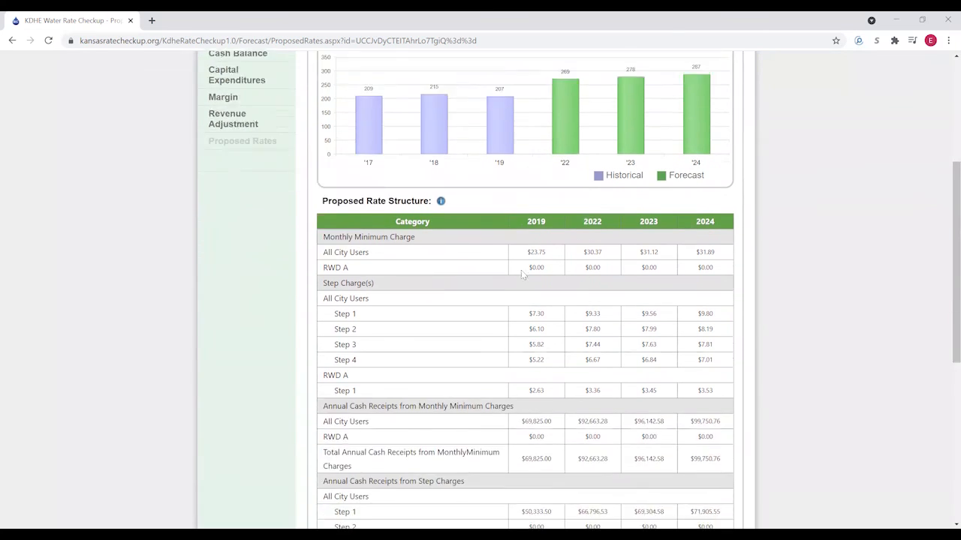
{"action": "scroll", "coordinate": [505, 264], "scroll_direction": "down", "scroll_amount": 3}
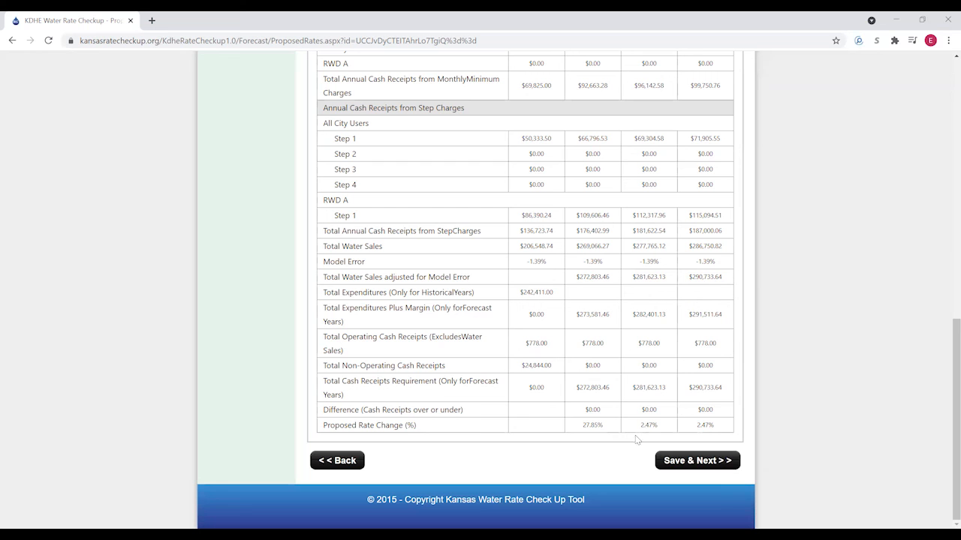
{"action": "scroll", "coordinate": [632, 433], "scroll_direction": "up", "scroll_amount": 3}
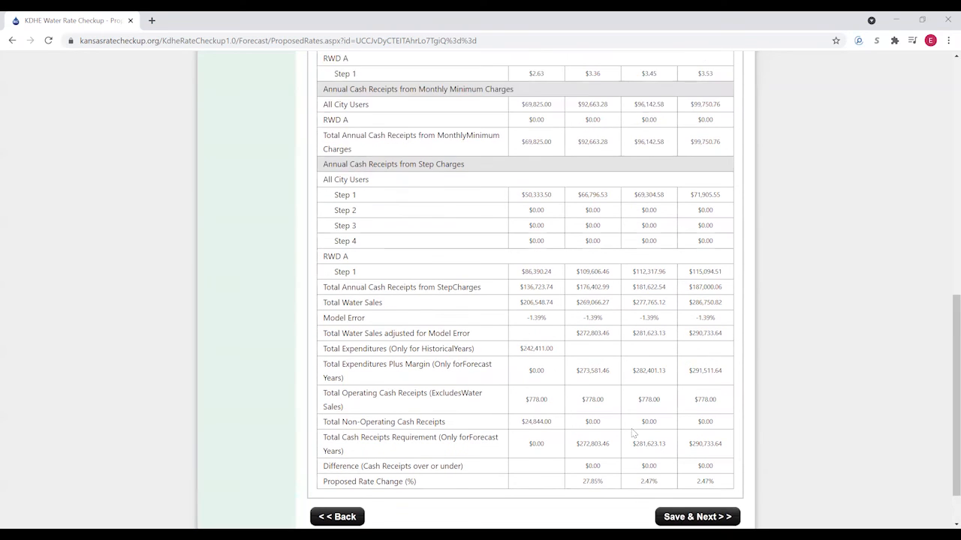
{"action": "scroll", "coordinate": [608, 384], "scroll_direction": "up", "scroll_amount": 2}
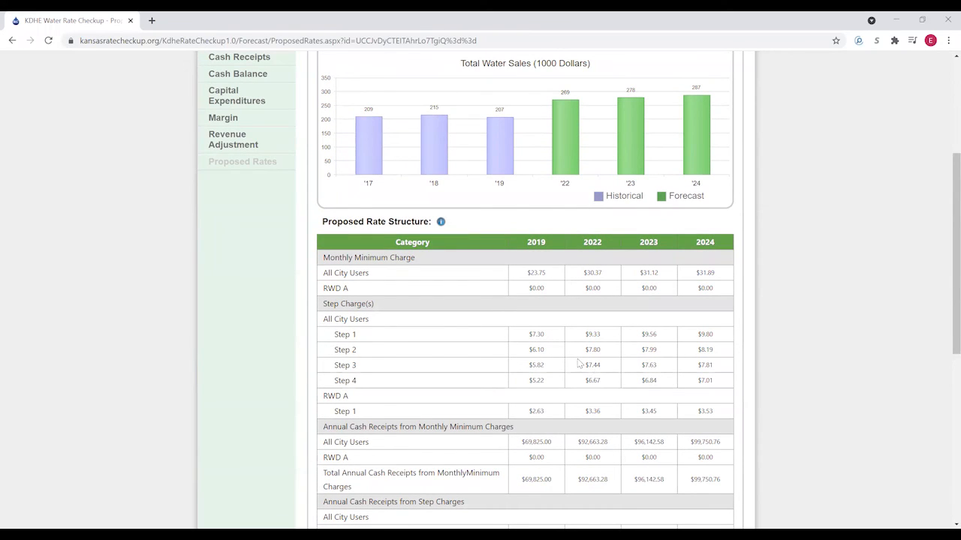
{"action": "scroll", "coordinate": [579, 364], "scroll_direction": "down", "scroll_amount": 1}
{"action": "scroll", "coordinate": [585, 352], "scroll_direction": "down", "scroll_amount": 5}
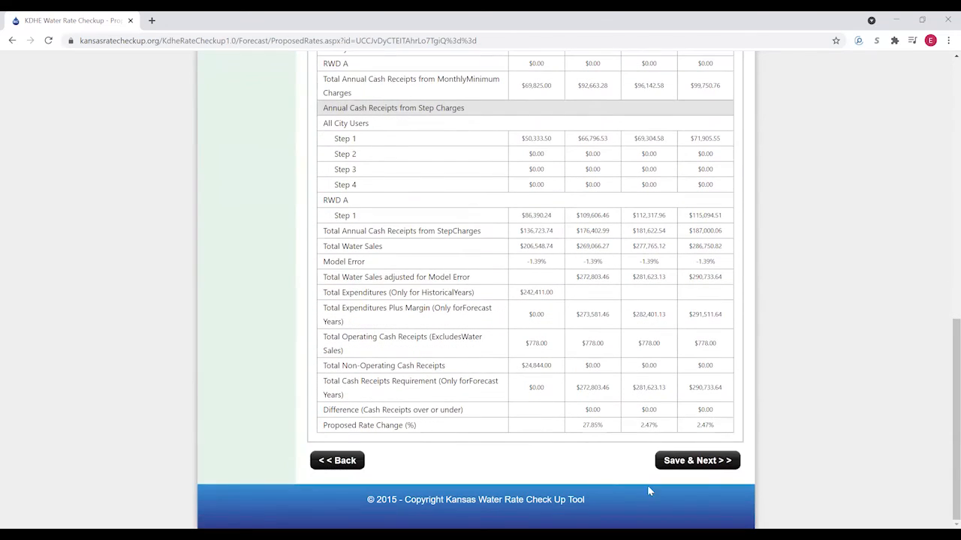
{"action": "left_click", "coordinate": [691, 461]}
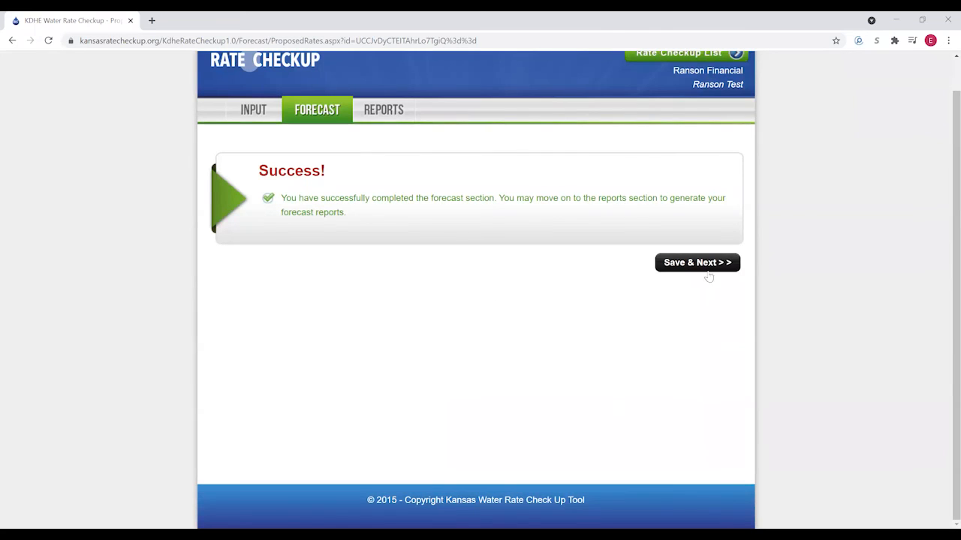
- Go to Reports and choose Revenue Comparison as the report type
{"action": "left_click", "coordinate": [690, 265]}
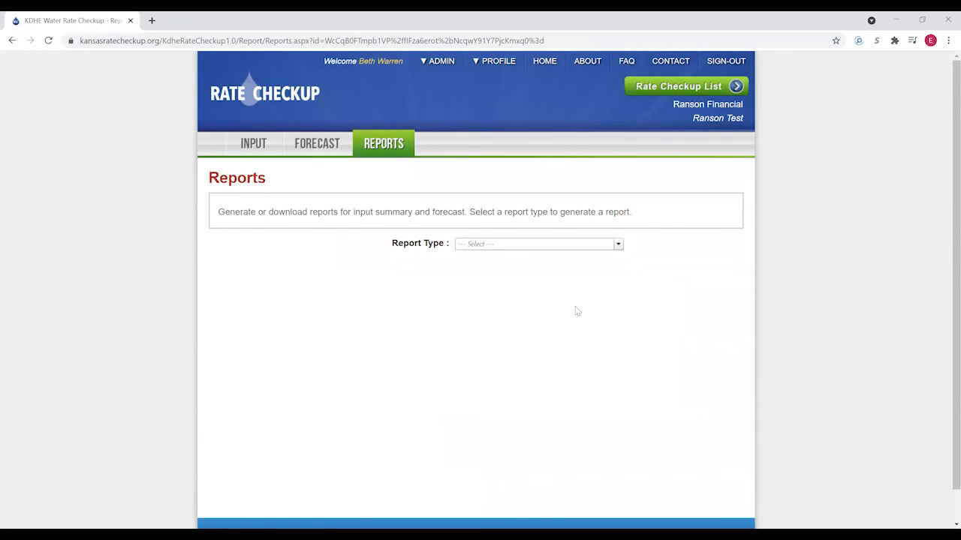
{"action": "left_click", "coordinate": [618, 244]}
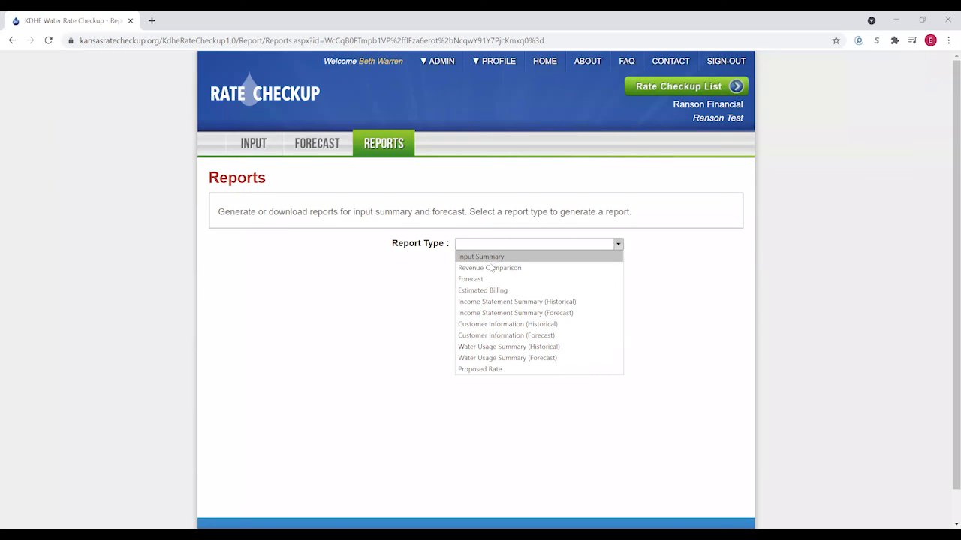
{"action": "left_click", "coordinate": [500, 268]}
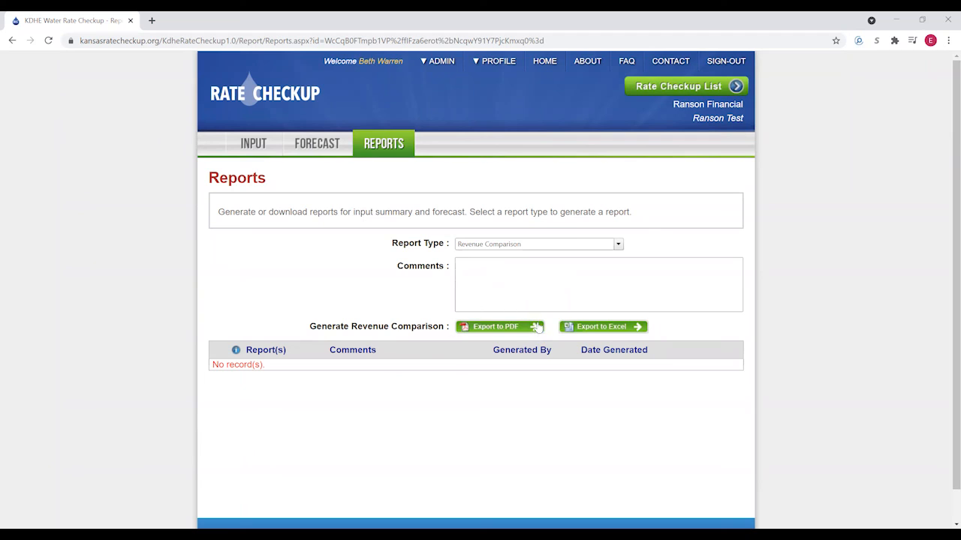
- Export the Revenue Comparison report to PDF, download it, and also export to Excel
{"action": "left_click", "coordinate": [497, 332]}
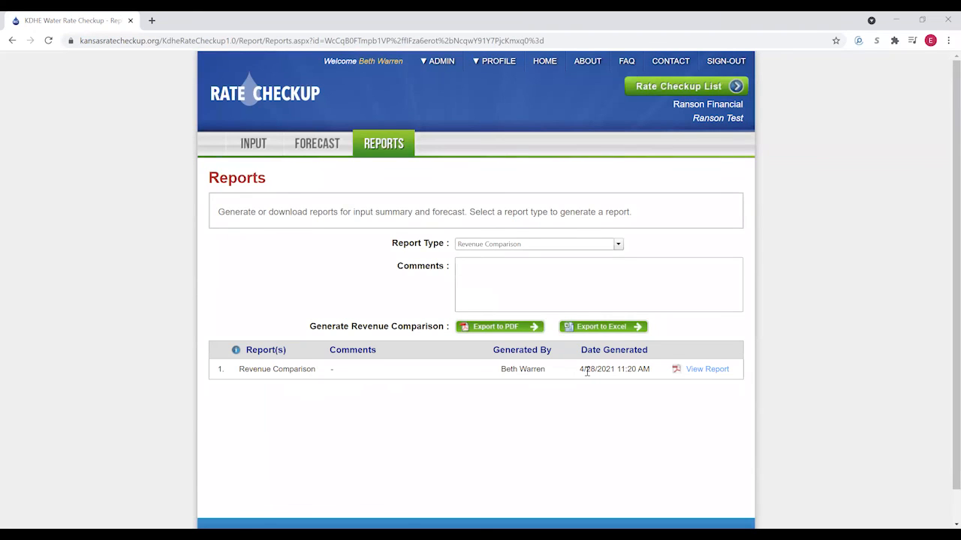
{"action": "left_click", "coordinate": [705, 375]}
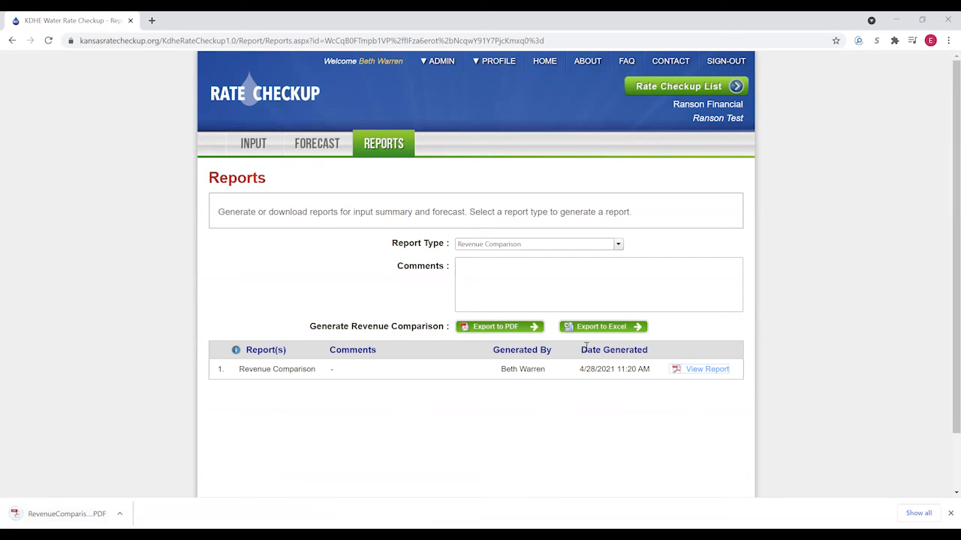
{"action": "left_click", "coordinate": [605, 329]}
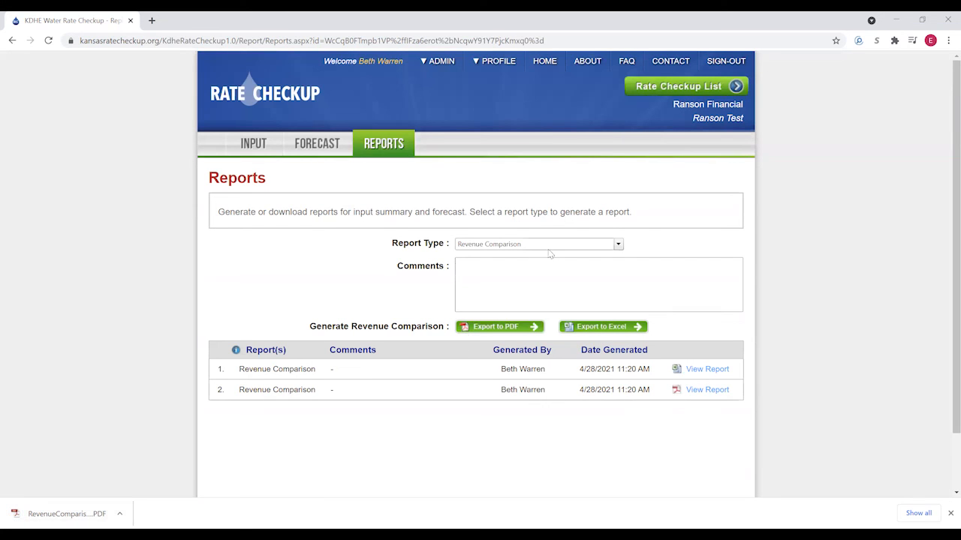
- Choose Proposed Rate as the report type on the Reports page
{"action": "left_click", "coordinate": [619, 246]}
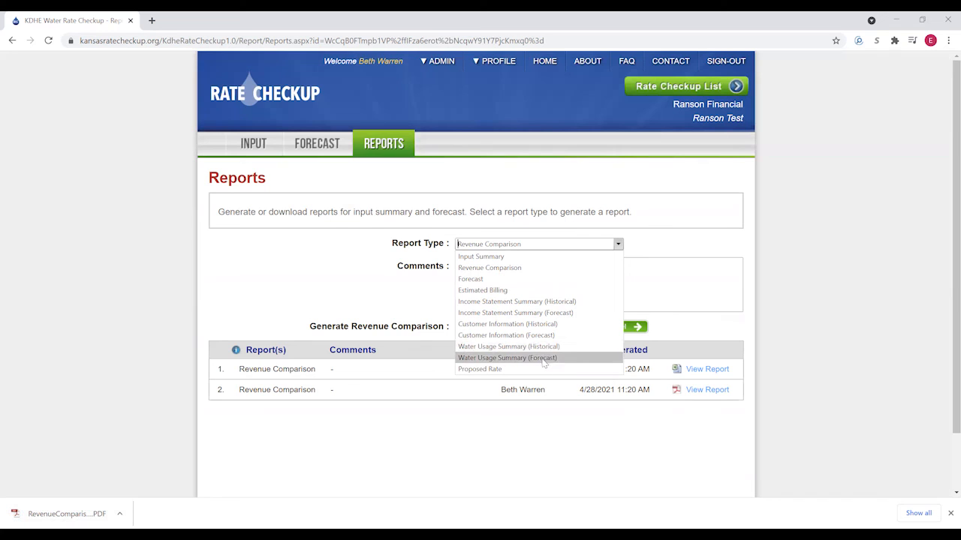
{"action": "left_click", "coordinate": [480, 370]}
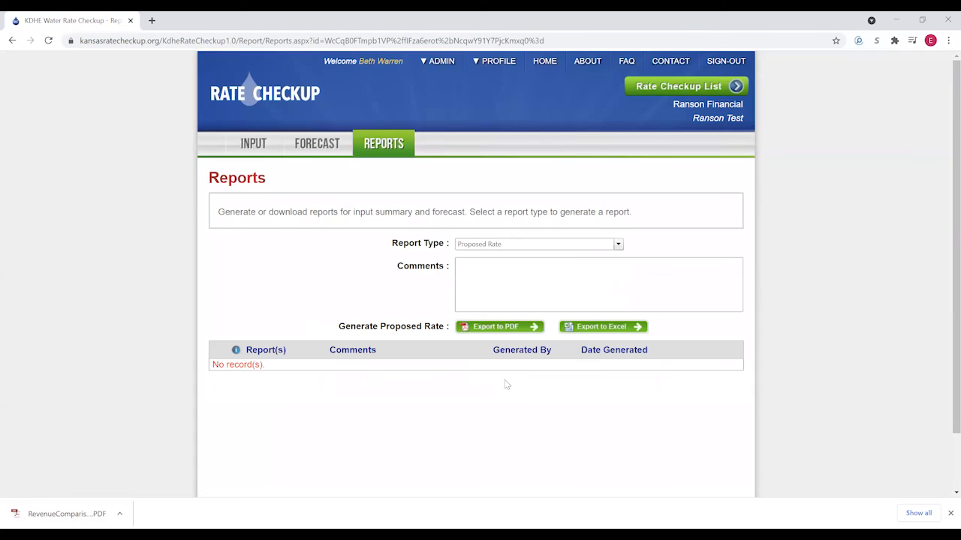